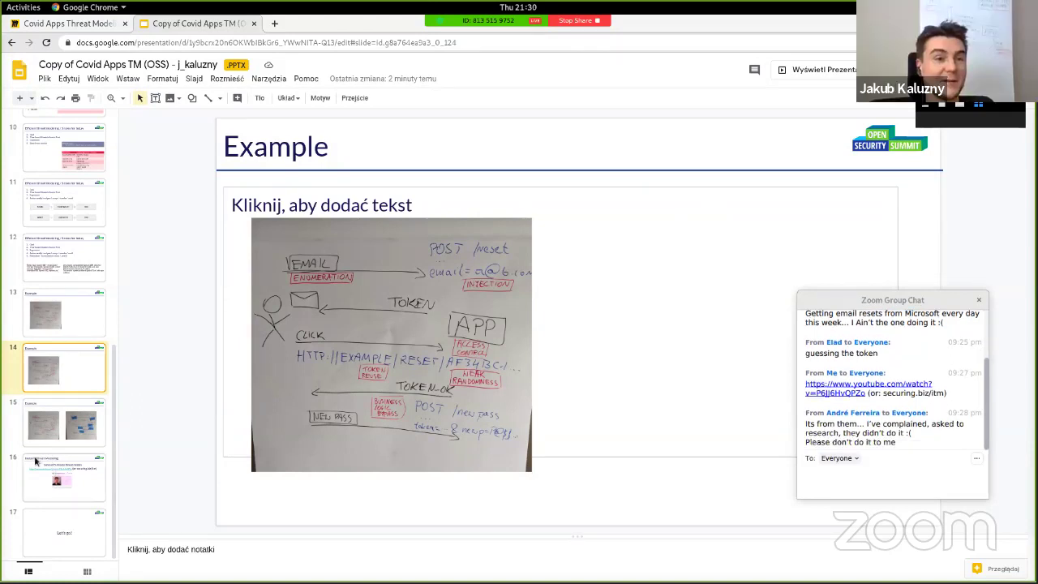
Switch to the Miro threat modeling board and examine the BLE broadcasting and saving UIDs flows between COVID APP and OTHER COVID APP
{"action": "key", "text": "ctrl+1"}
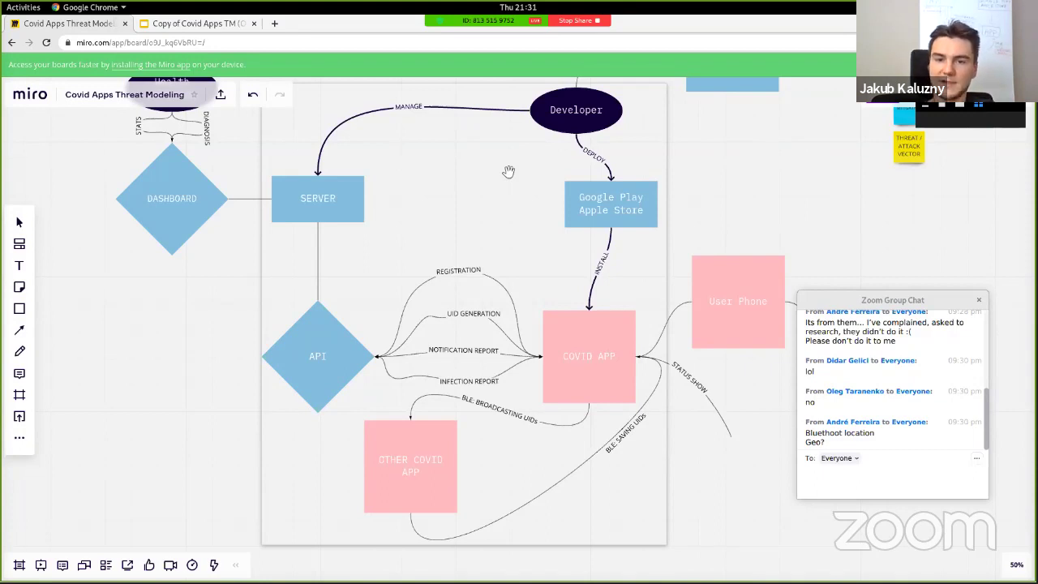
{"action": "left_click", "coordinate": [583, 357]}
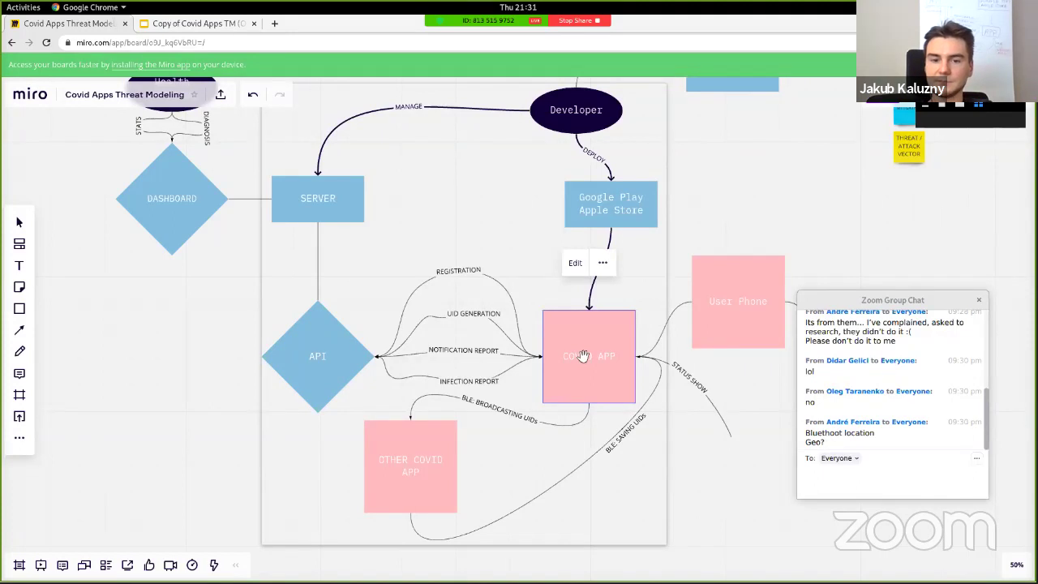
{"action": "left_click", "coordinate": [508, 416]}
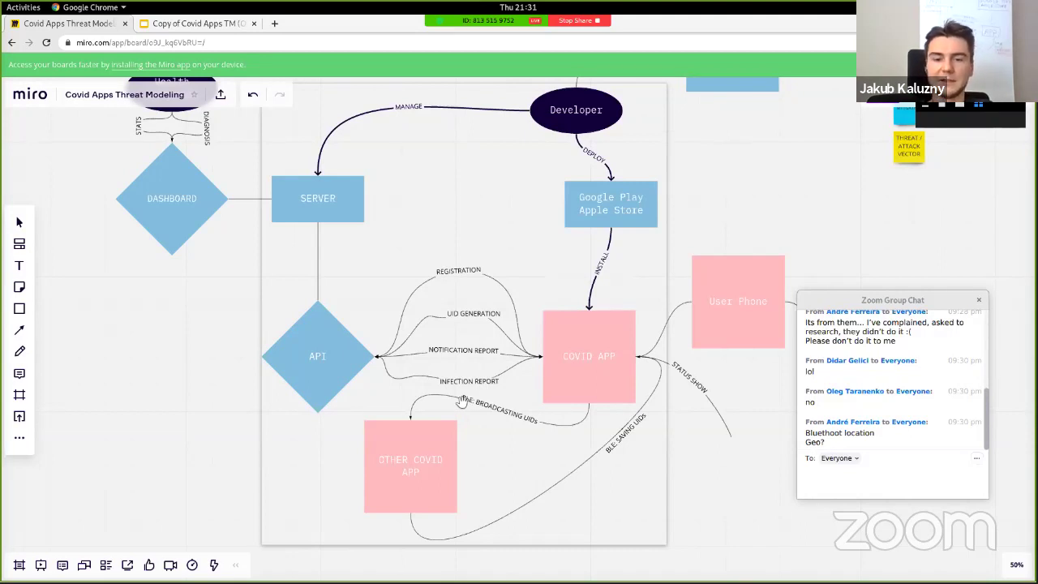
{"action": "left_click", "coordinate": [500, 412]}
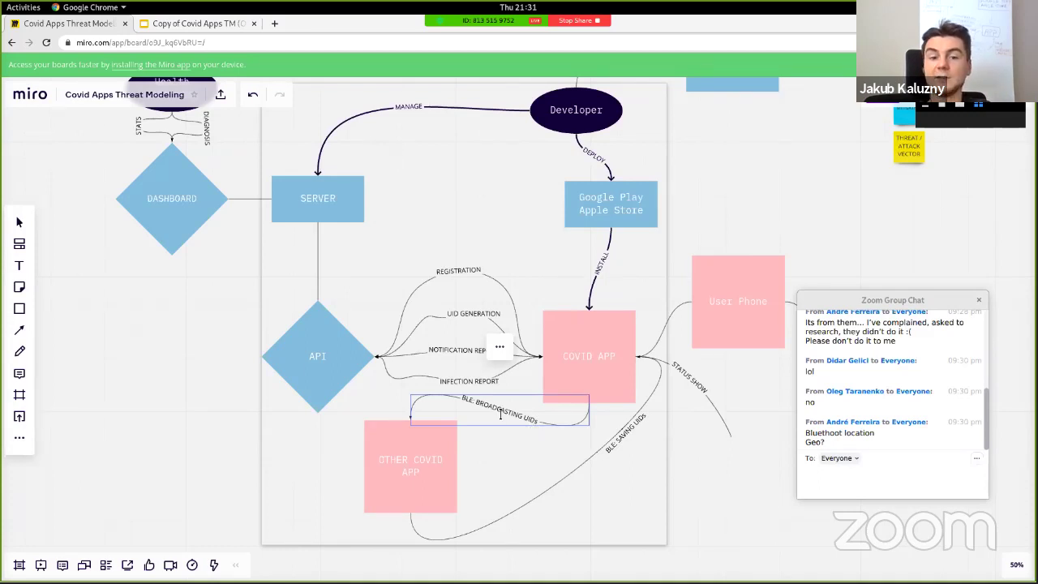
{"action": "left_click", "coordinate": [394, 473]}
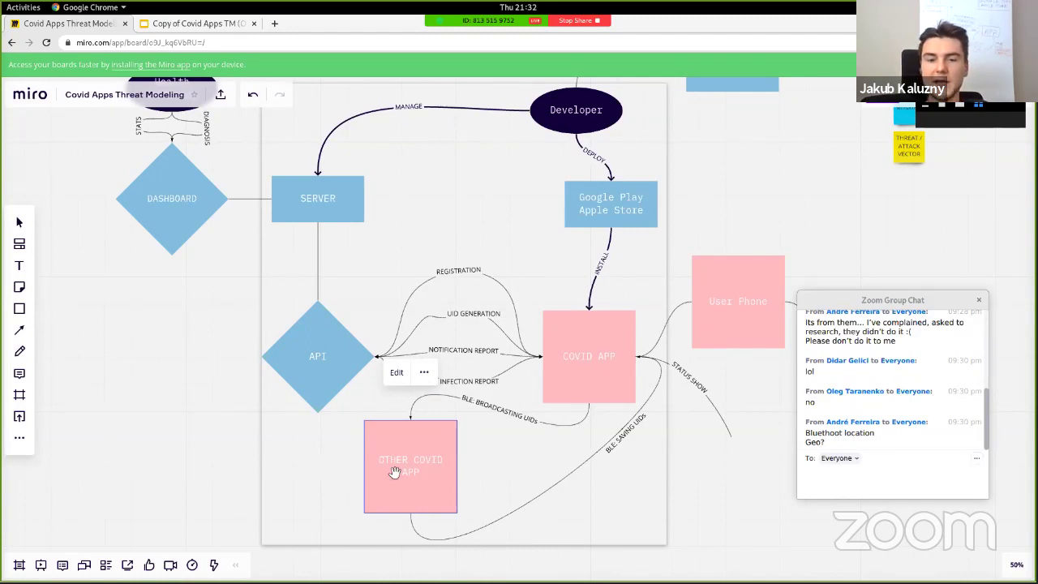
{"action": "left_click", "coordinate": [577, 358]}
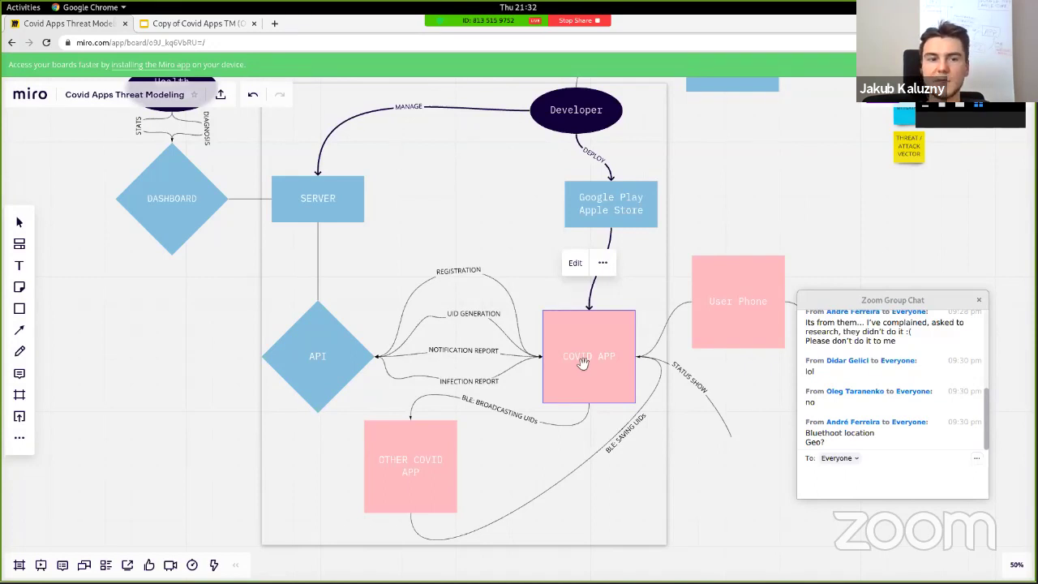
{"action": "left_click_drag", "start_coordinate": [244, 279], "coordinate": [180, 301]}
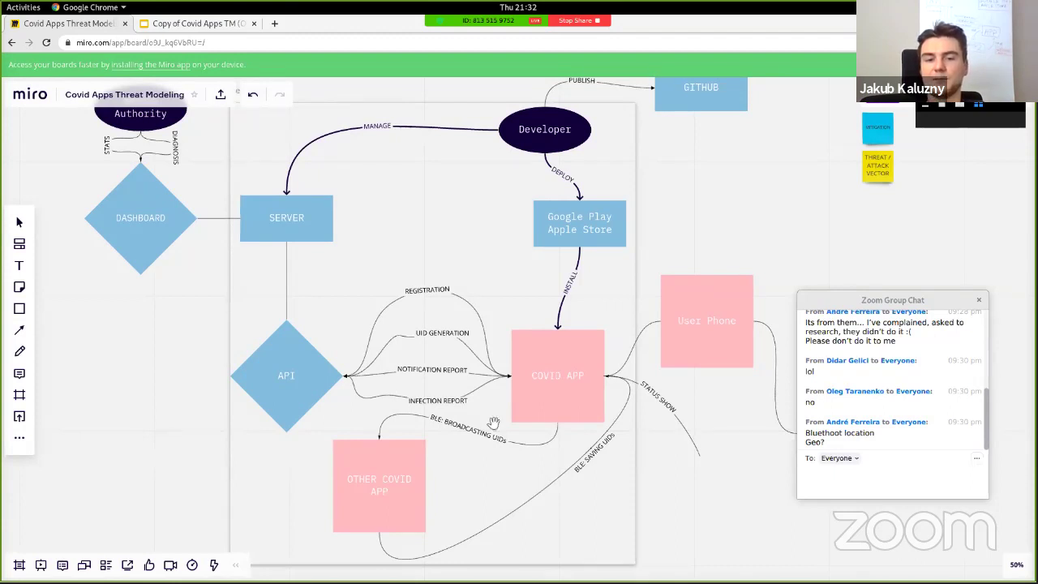
{"action": "left_click", "coordinate": [530, 389]}
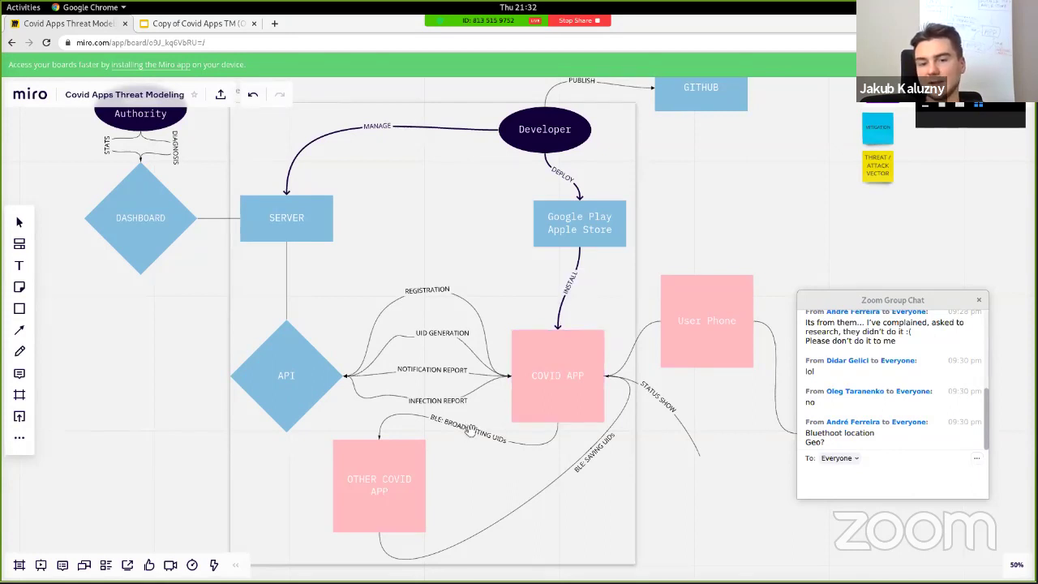
{"action": "left_click", "coordinate": [595, 445]}
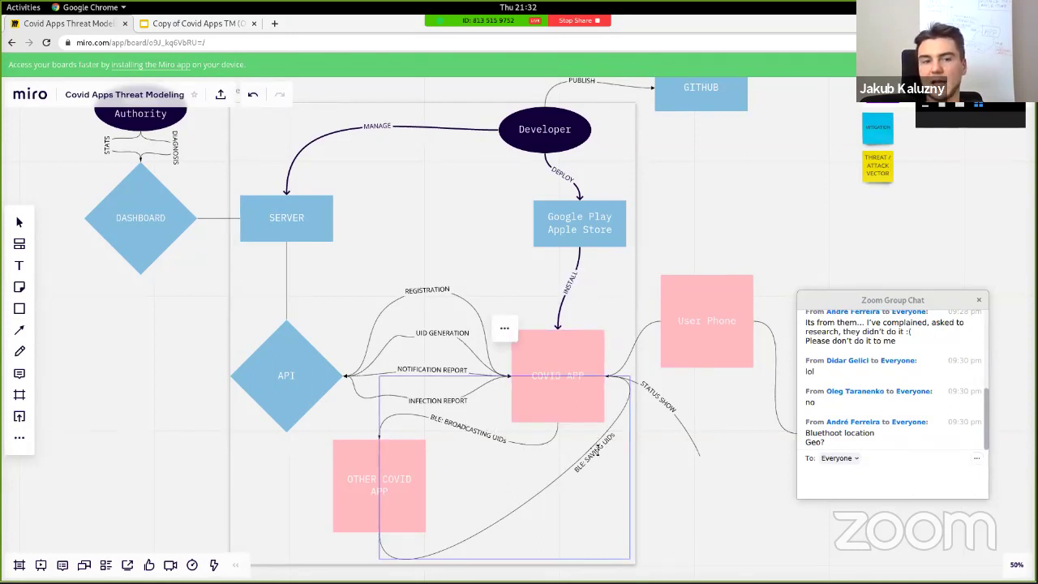
Examine how the Developer, Google Play / Apple Store, COVID APP, User Phone, API and SERVER elements connect in the diagram
{"action": "left_click", "coordinate": [287, 217]}
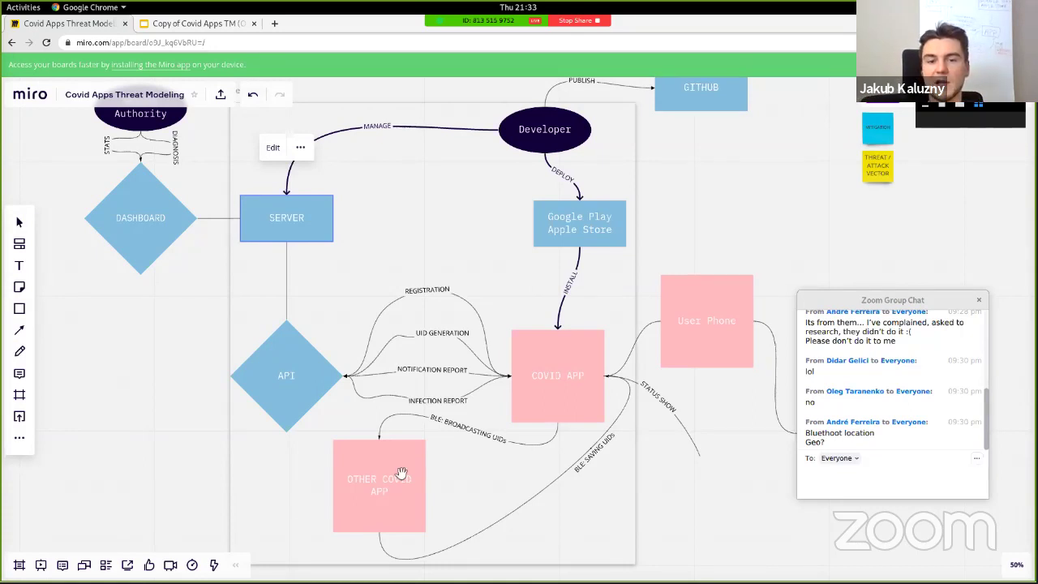
{"action": "left_click", "coordinate": [551, 377]}
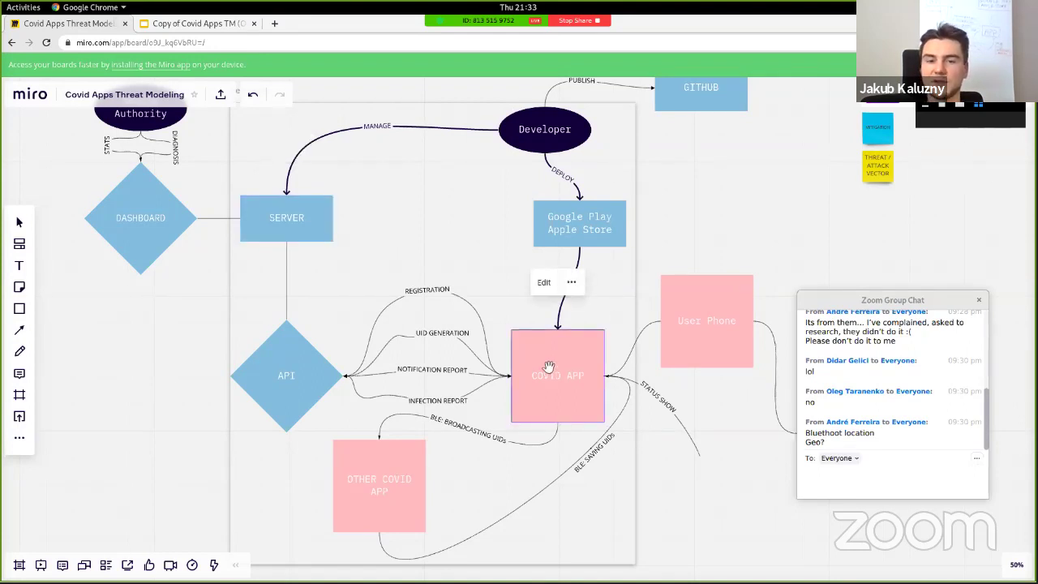
{"action": "left_click", "coordinate": [582, 229]}
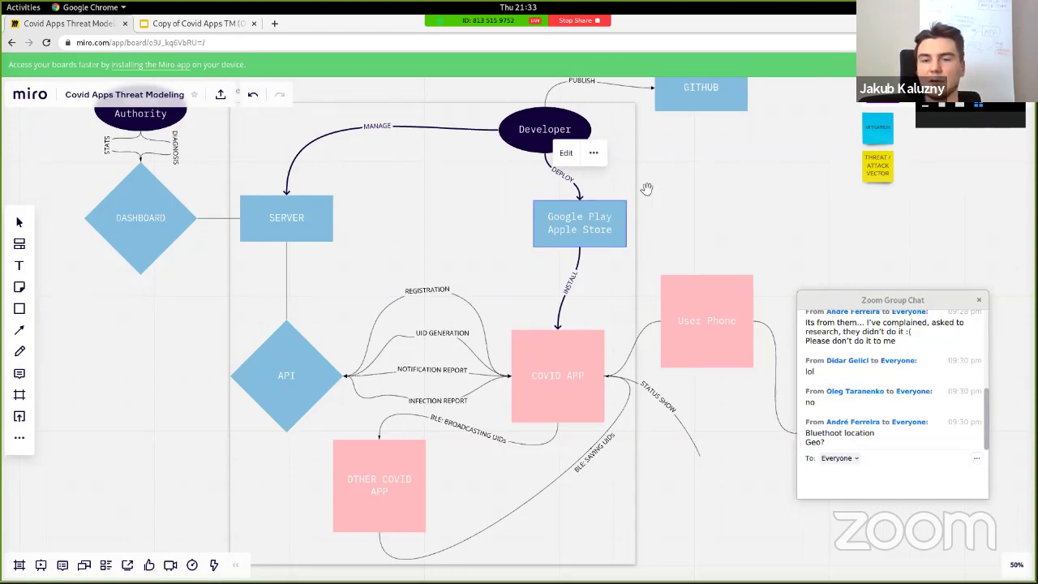
{"action": "left_click", "coordinate": [540, 122]}
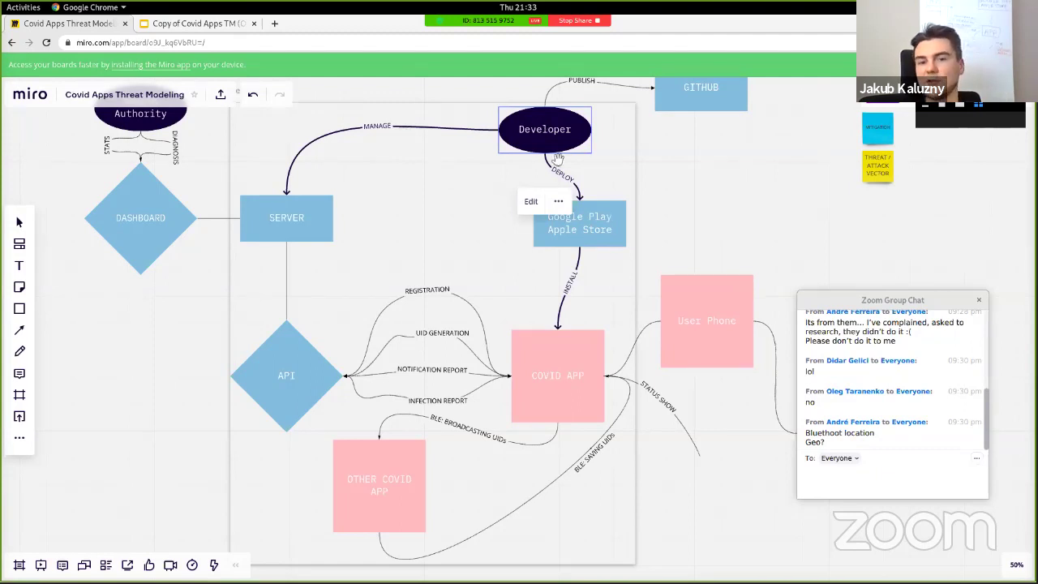
{"action": "left_click", "coordinate": [587, 229]}
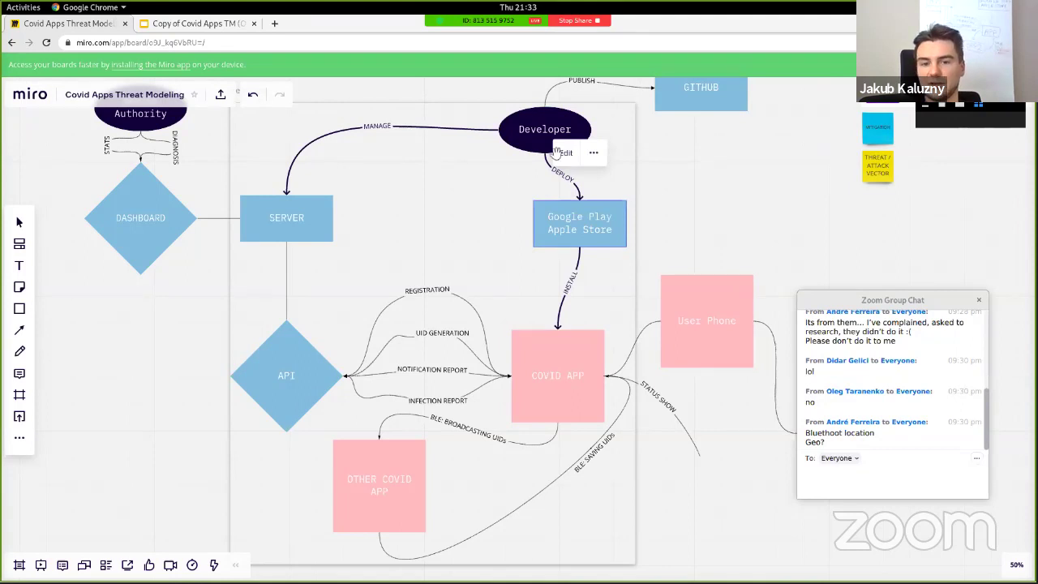
{"action": "left_click", "coordinate": [544, 378]}
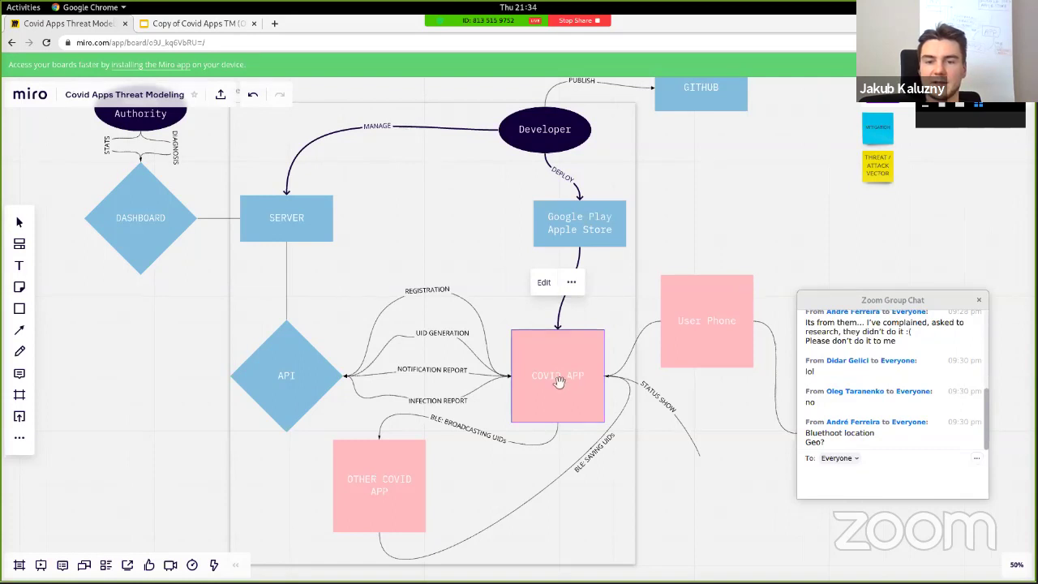
{"action": "left_click", "coordinate": [693, 318]}
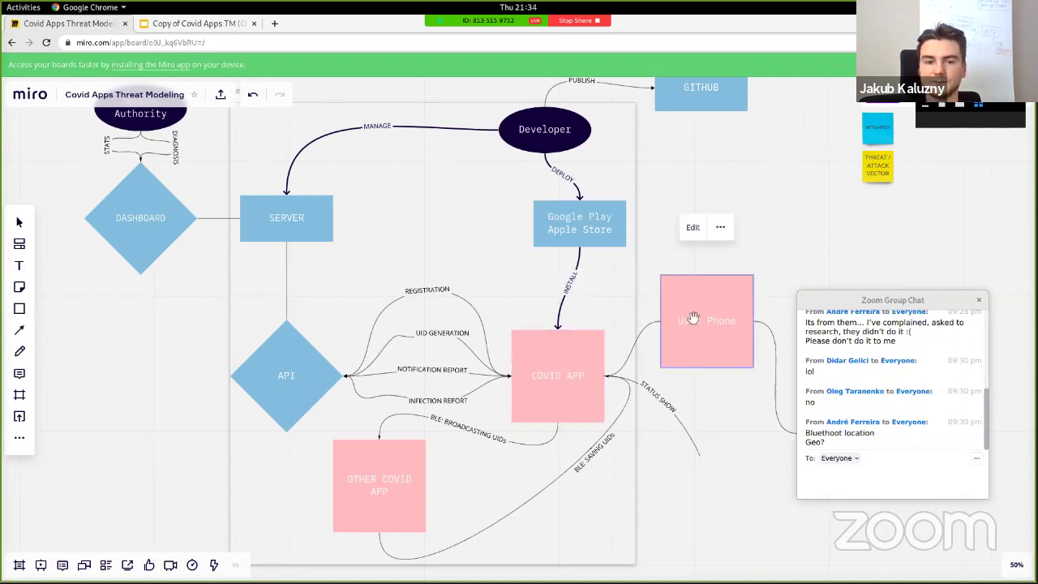
{"action": "left_click", "coordinate": [528, 353]}
{"action": "left_click", "coordinate": [298, 359]}
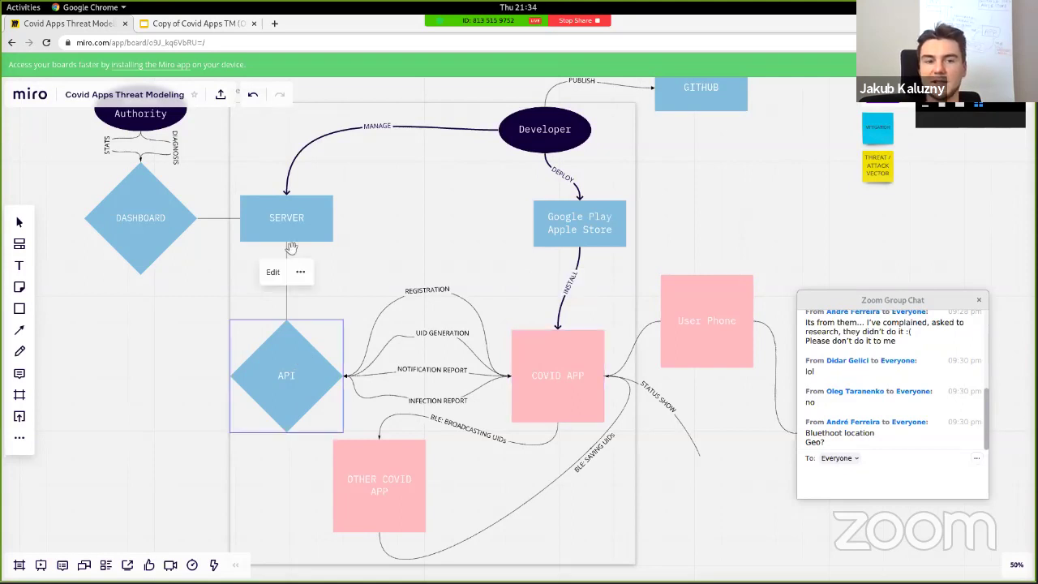
{"action": "left_click", "coordinate": [287, 226]}
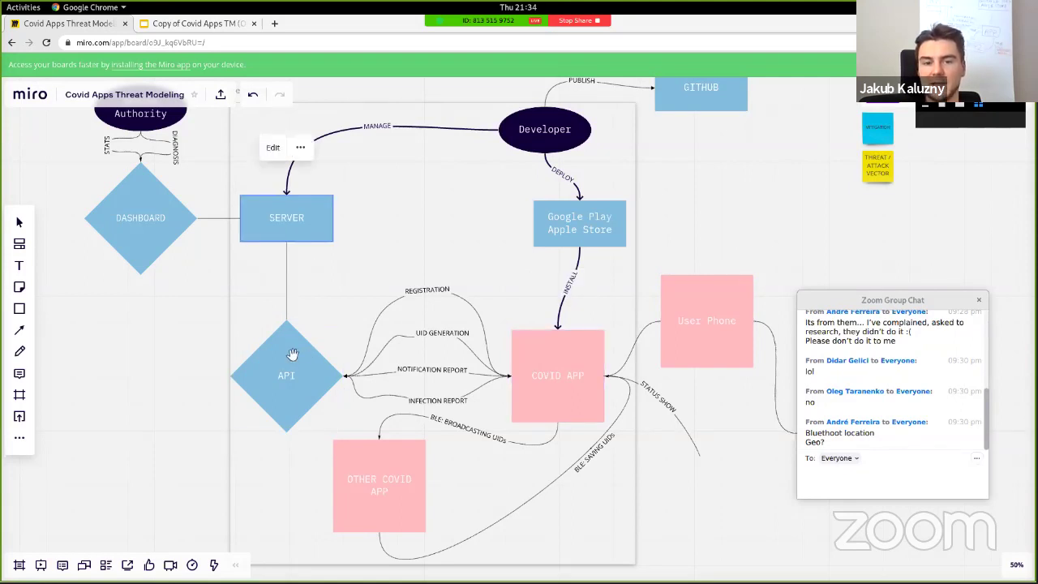
{"action": "left_click", "coordinate": [291, 355]}
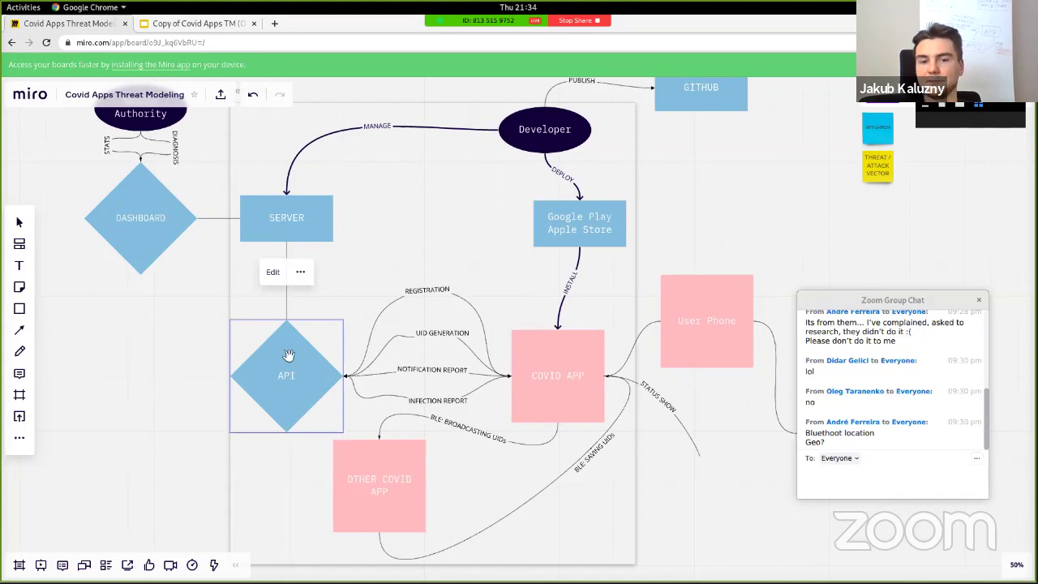
Examine the registration, UID generation and notification report flows between API and COVID APP, plus the related server and BLE broadcasting elements
{"action": "left_click", "coordinate": [442, 289]}
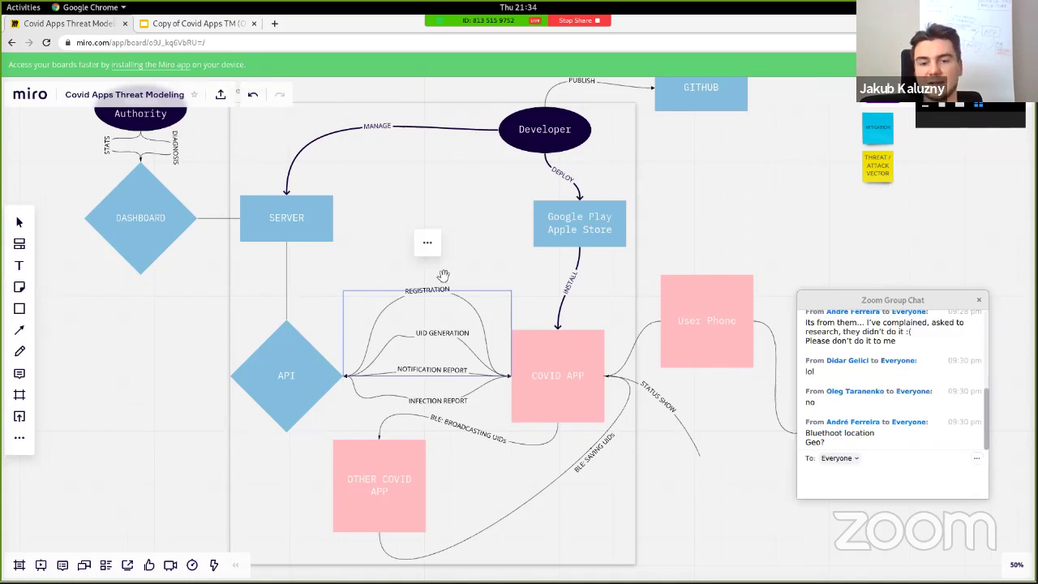
{"action": "left_click", "coordinate": [479, 318]}
{"action": "left_click", "coordinate": [444, 334]}
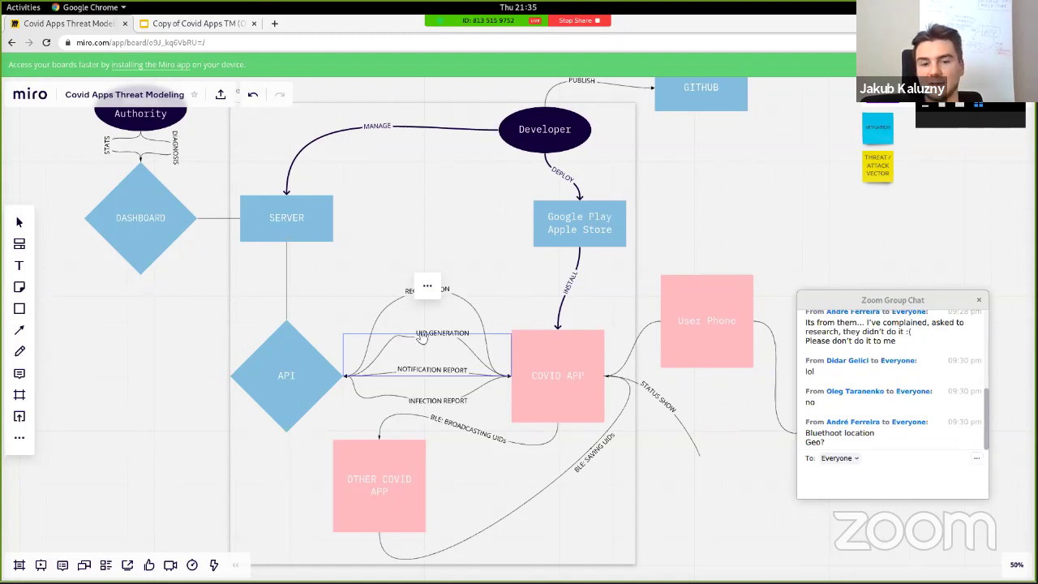
{"action": "left_click", "coordinate": [574, 377]}
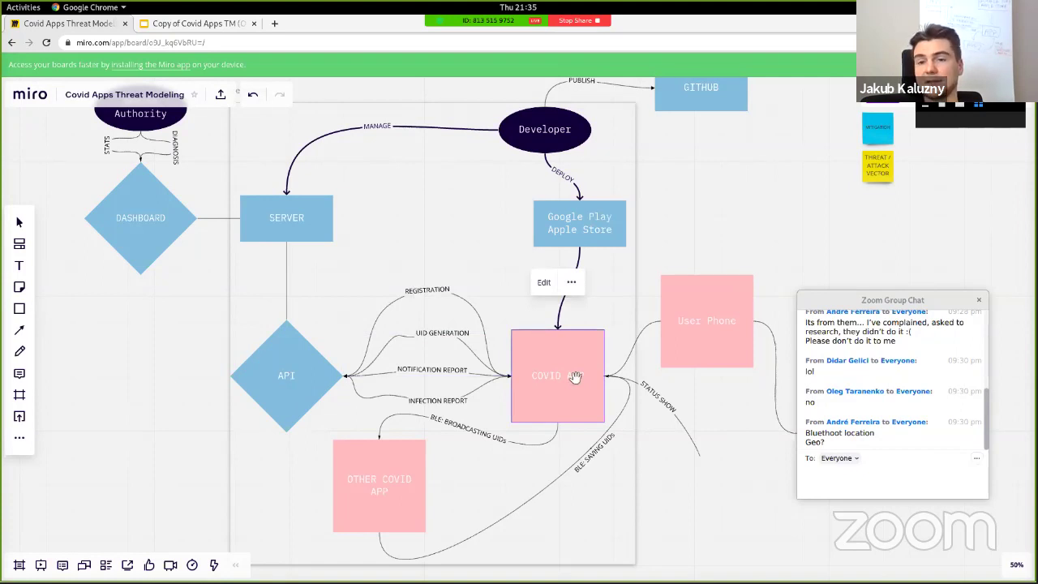
{"action": "left_click", "coordinate": [298, 217]}
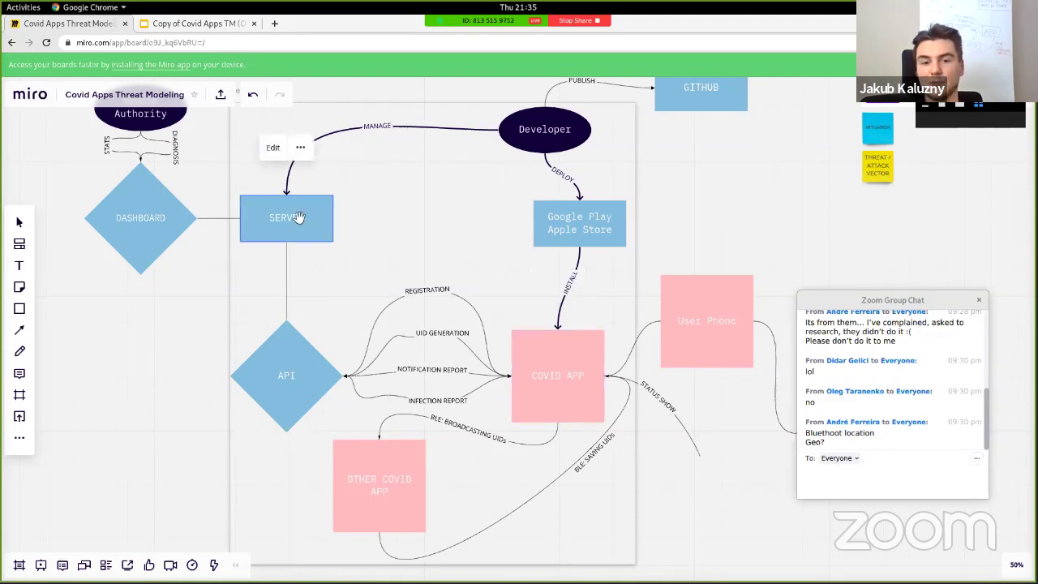
{"action": "left_click", "coordinate": [539, 360]}
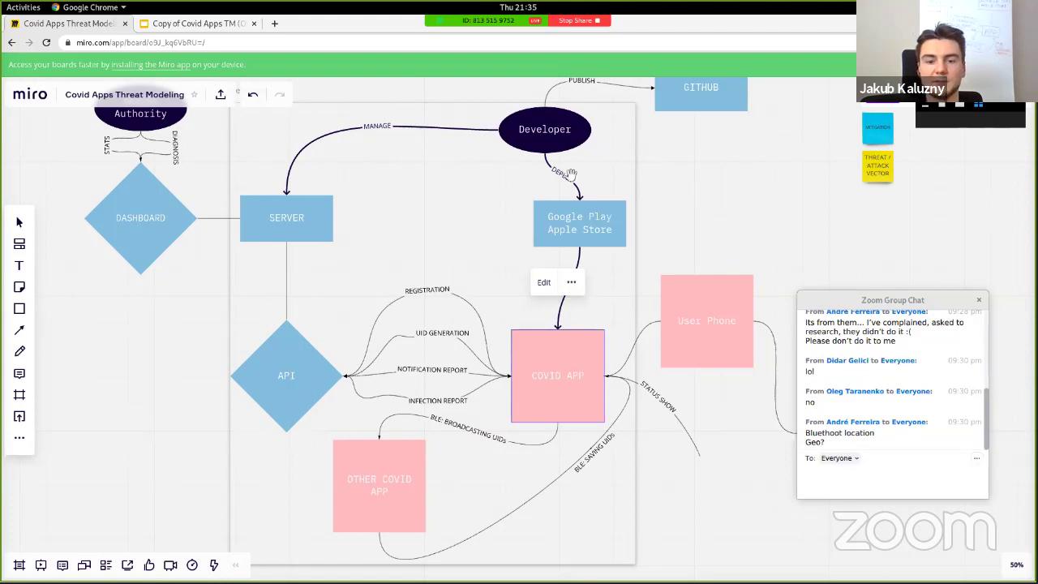
{"action": "left_click", "coordinate": [539, 460]}
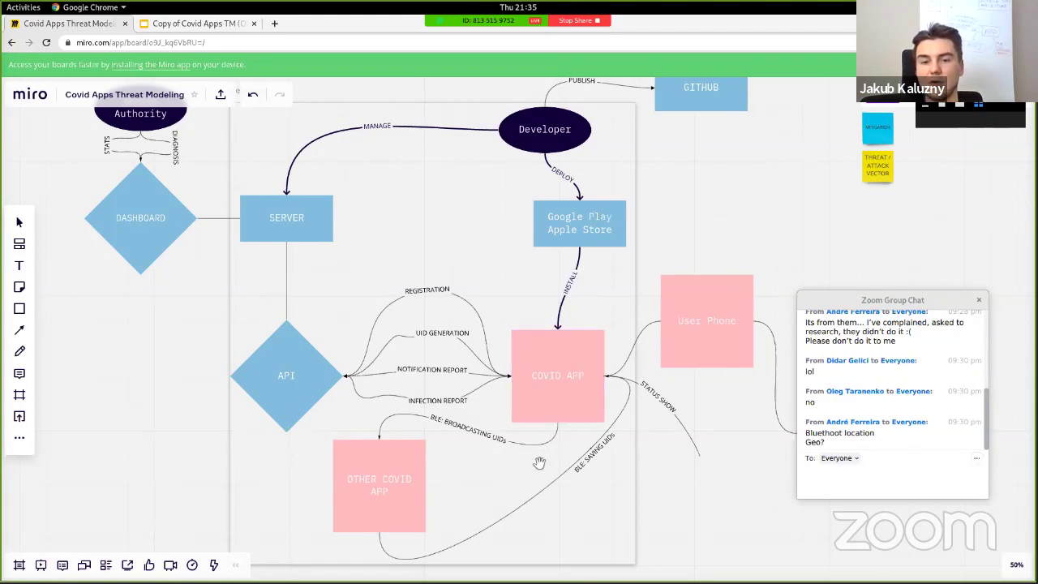
{"action": "left_click", "coordinate": [550, 401]}
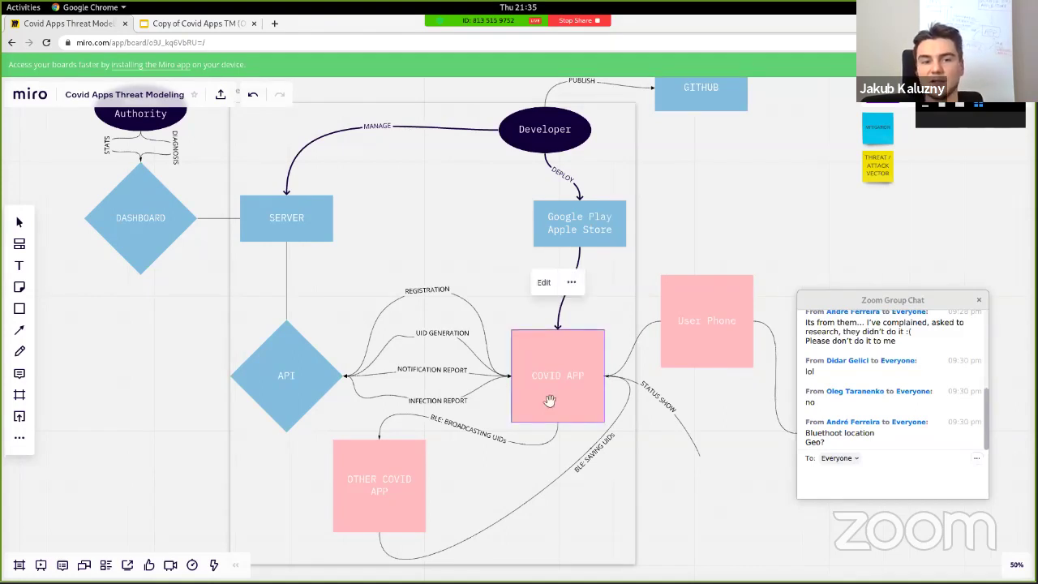
{"action": "left_click", "coordinate": [269, 213]}
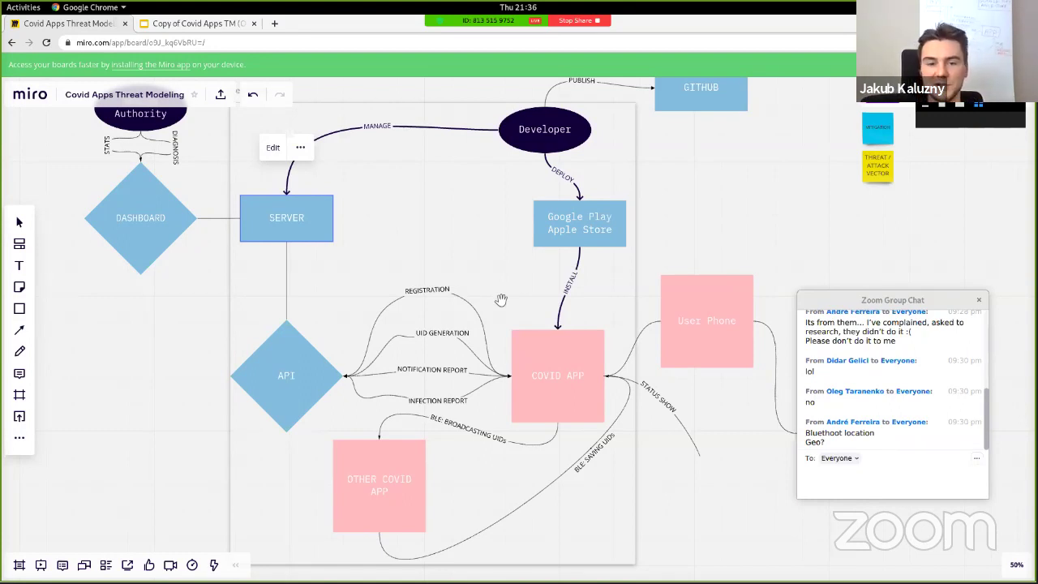
{"action": "left_click", "coordinate": [419, 367]}
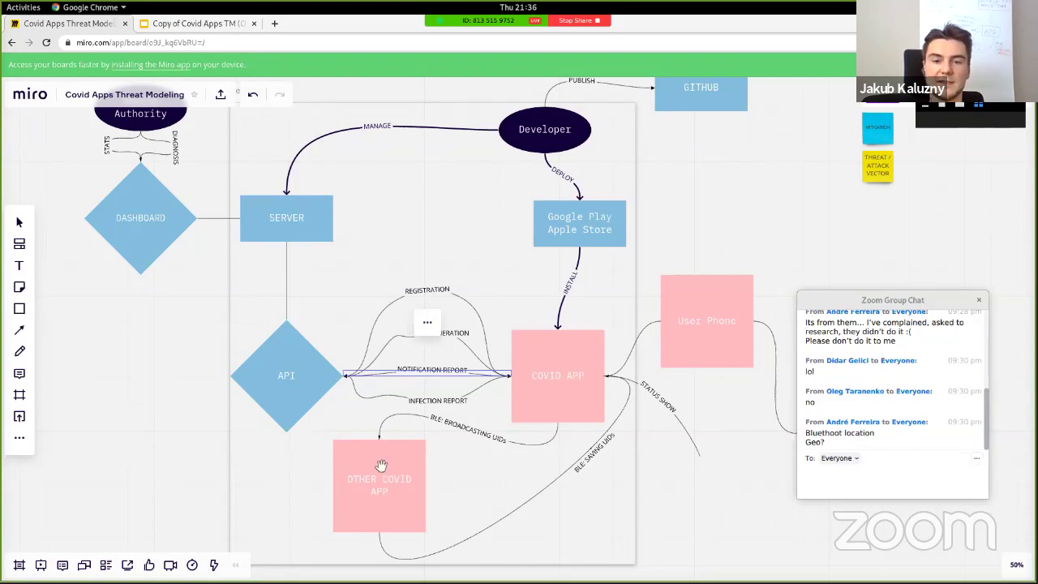
{"action": "left_click", "coordinate": [450, 381]}
{"action": "left_click", "coordinate": [443, 368]}
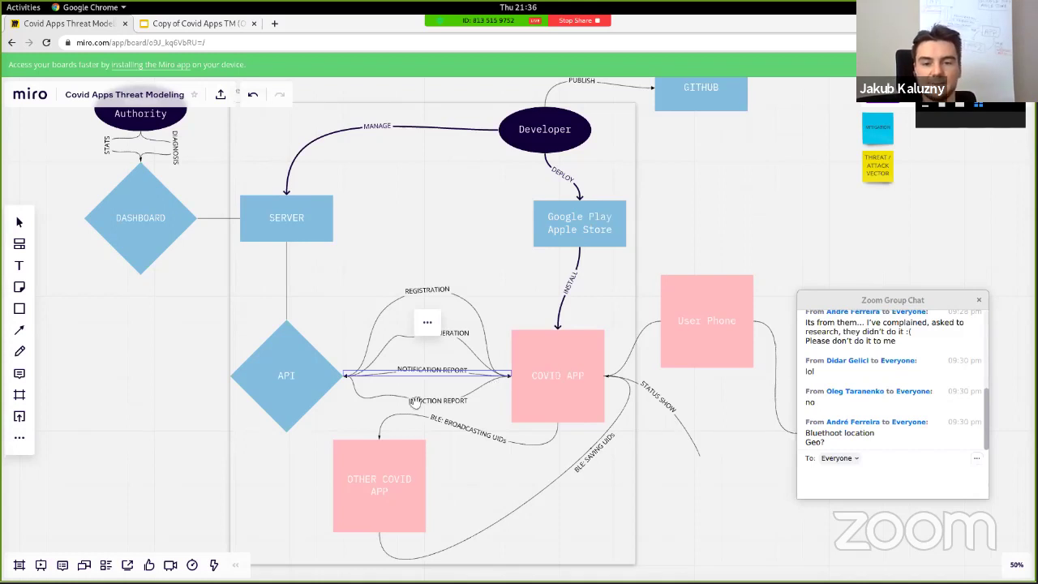
{"action": "key", "text": "Escape"}
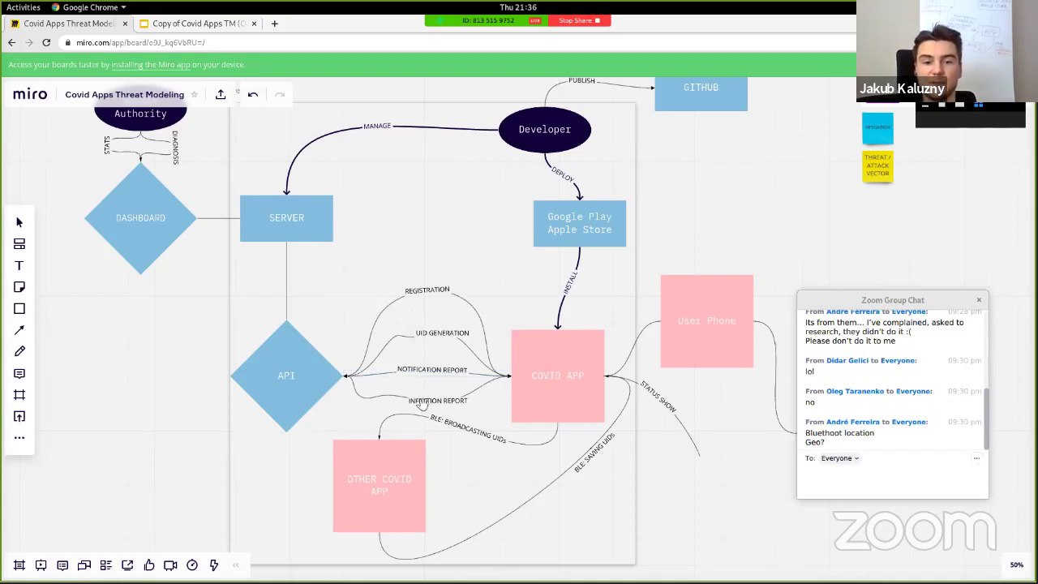
{"action": "left_click", "coordinate": [551, 377]}
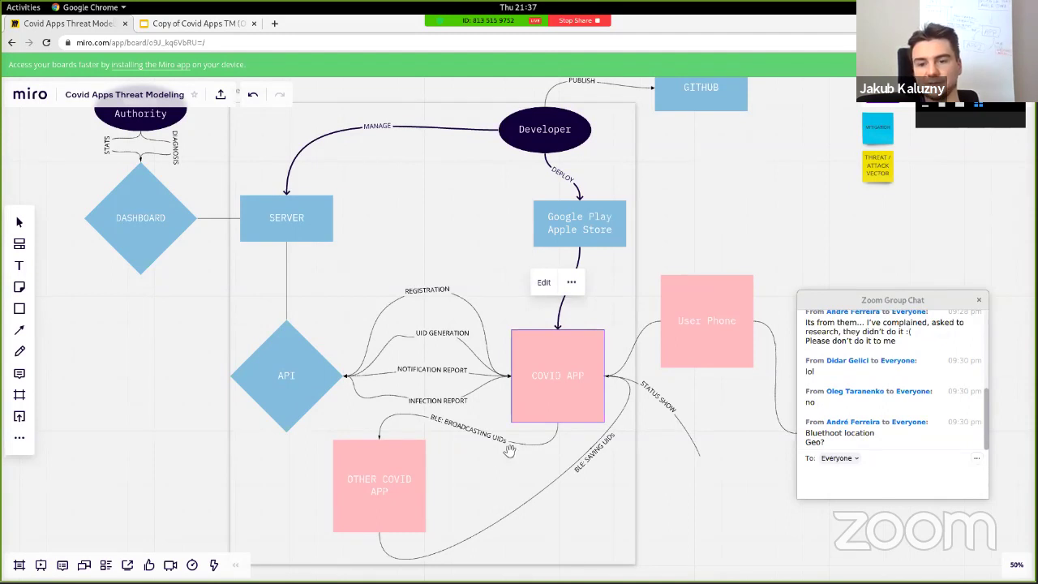
{"action": "left_click", "coordinate": [801, 472]}
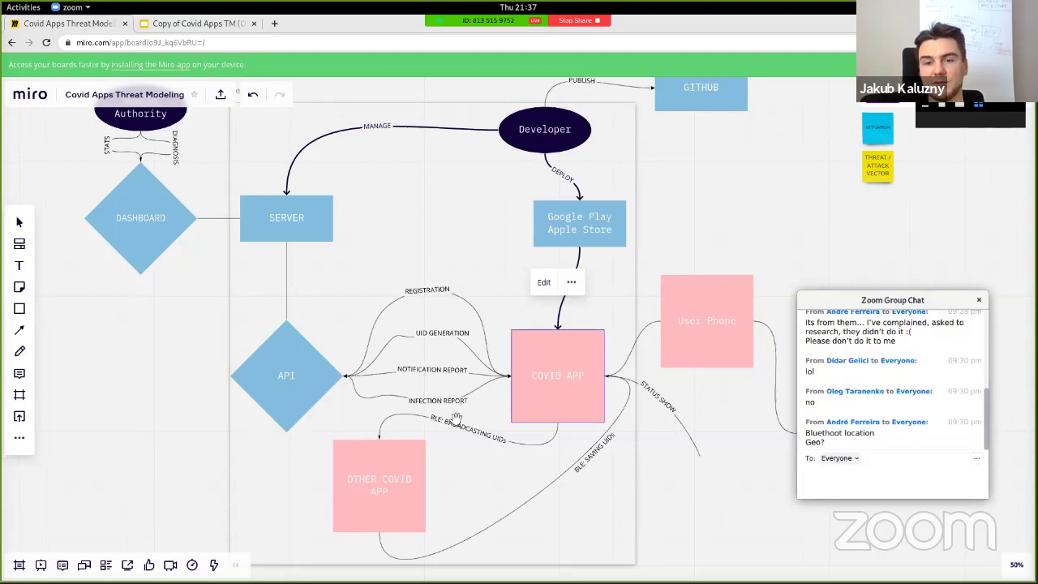
{"action": "left_click", "coordinate": [442, 426]}
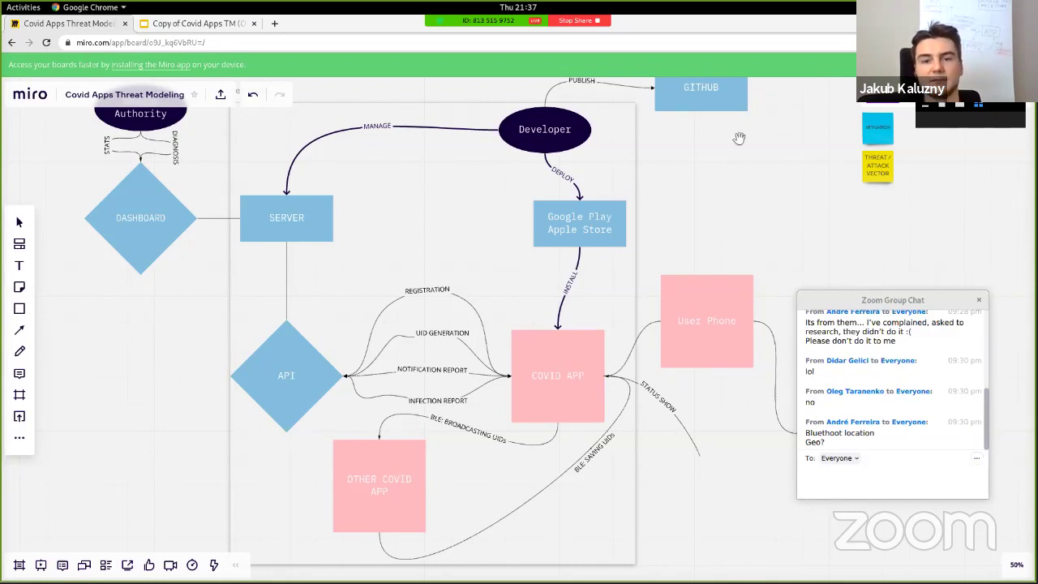
Add a copy of the THREAT / ATTACK VECTOR sticky note near the Google Play / Apple Store box and label it "Malicious deploy"
{"action": "left_click", "coordinate": [881, 166]}
{"action": "left_click_drag", "start_coordinate": [881, 166], "coordinate": [694, 207]}
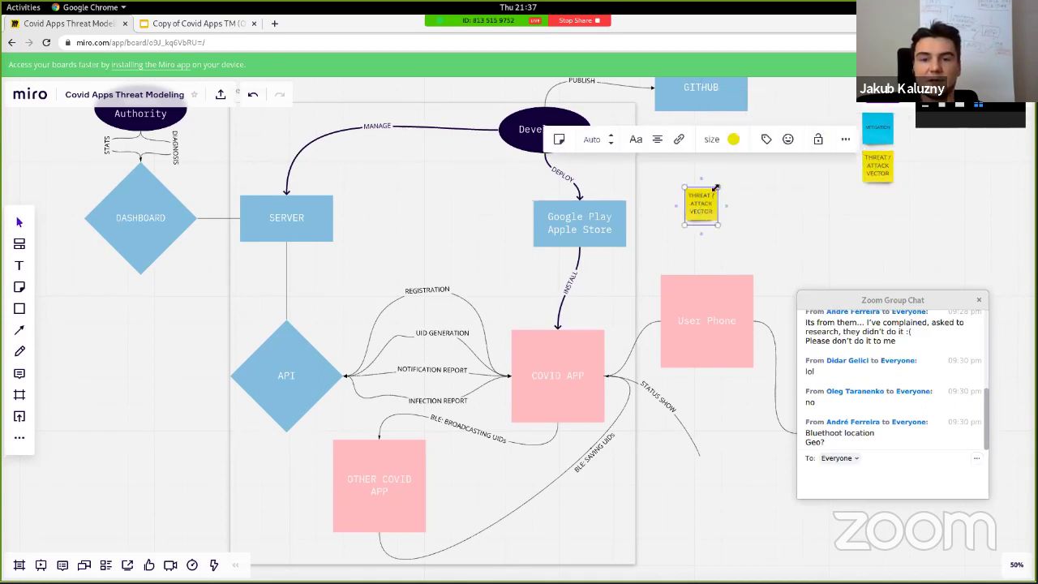
{"action": "left_click", "coordinate": [702, 209]}
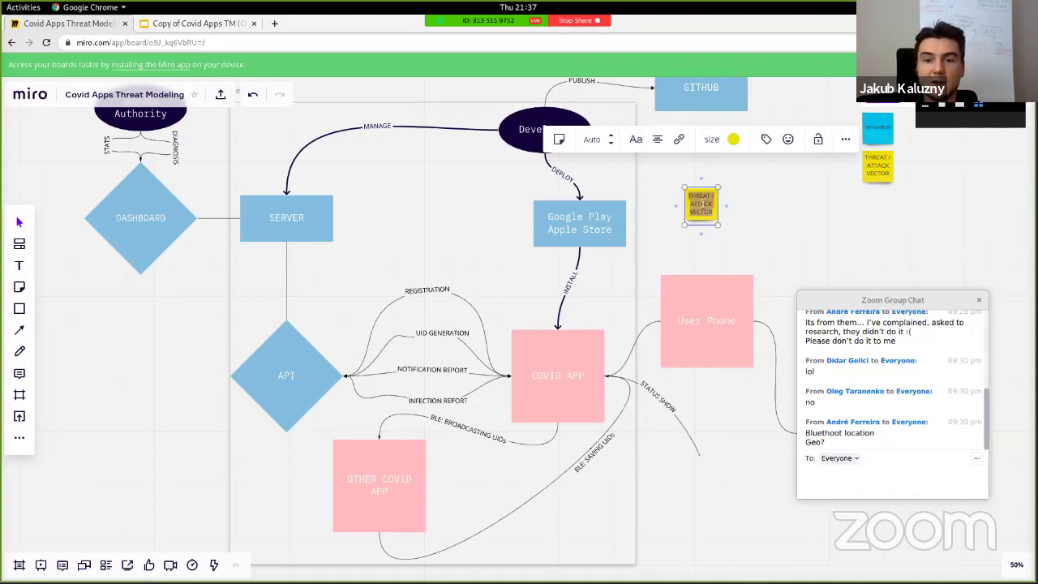
{"action": "type", "text": "Malicious deploy"}
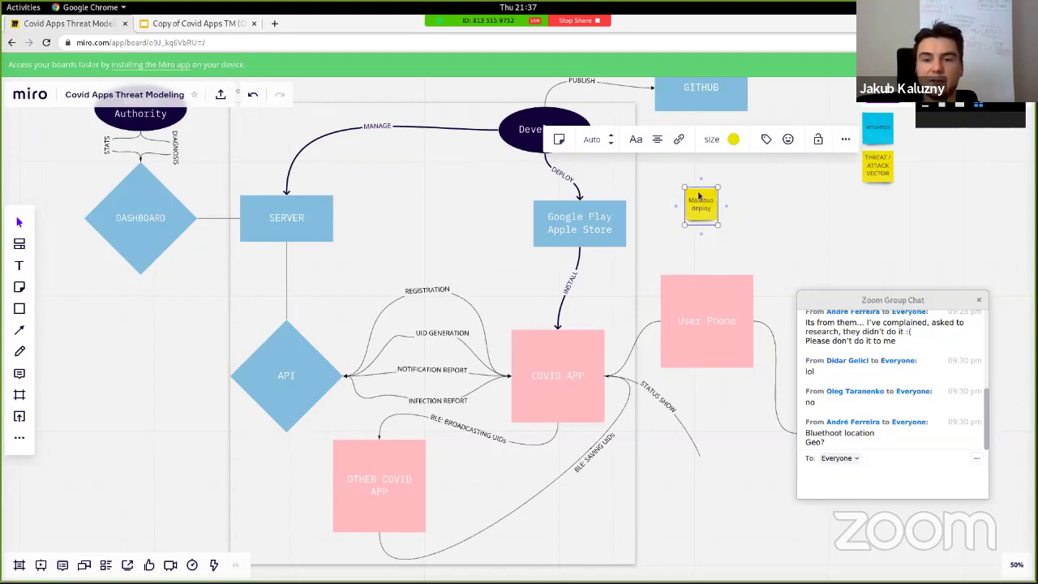
Shrink the Malicious deploy sticky note slightly and place it beside the DEPLOY arrow between Developer and Google Play / Apple Store
{"action": "left_click_drag", "start_coordinate": [701, 188], "coordinate": [700, 191]}
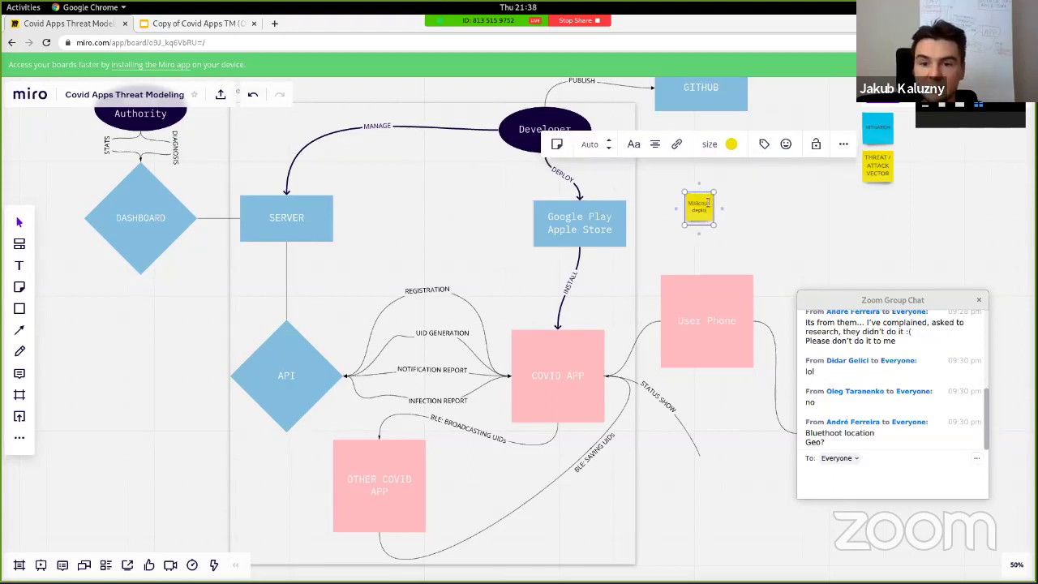
{"action": "left_click_drag", "start_coordinate": [702, 212], "coordinate": [595, 274]}
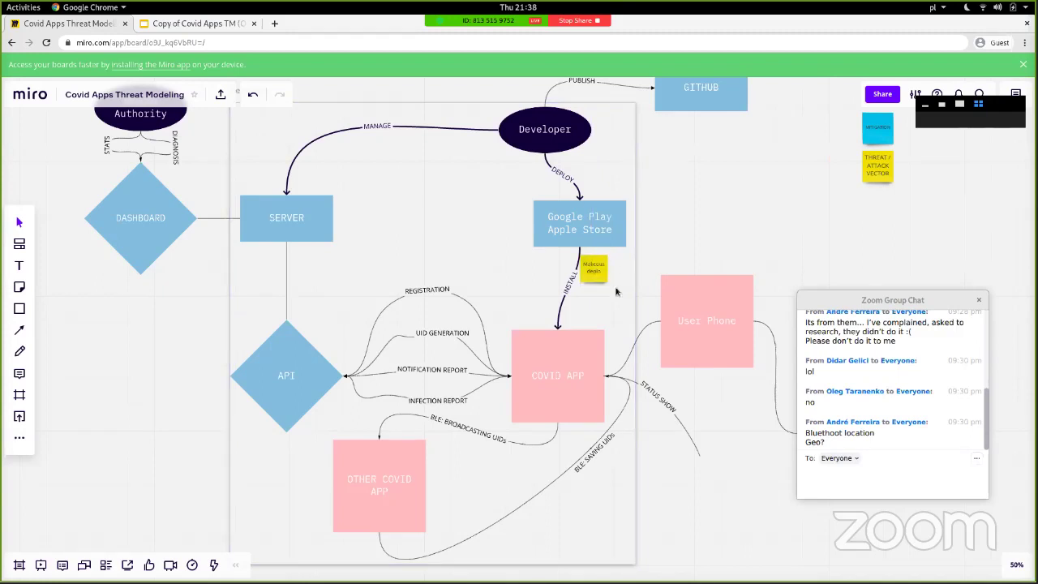
{"action": "left_click", "coordinate": [709, 262]}
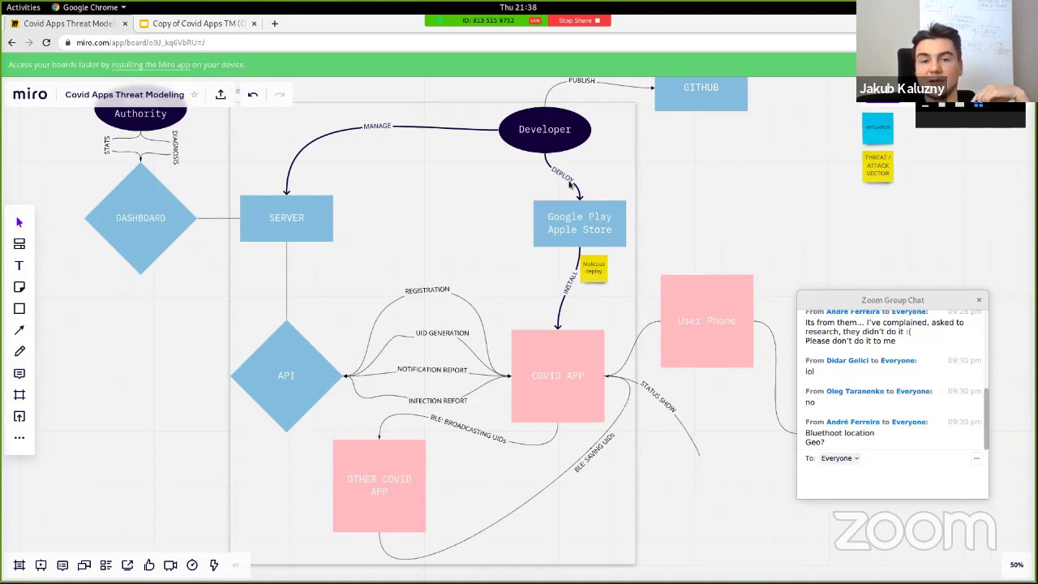
{"action": "left_click_drag", "start_coordinate": [594, 269], "coordinate": [593, 168]}
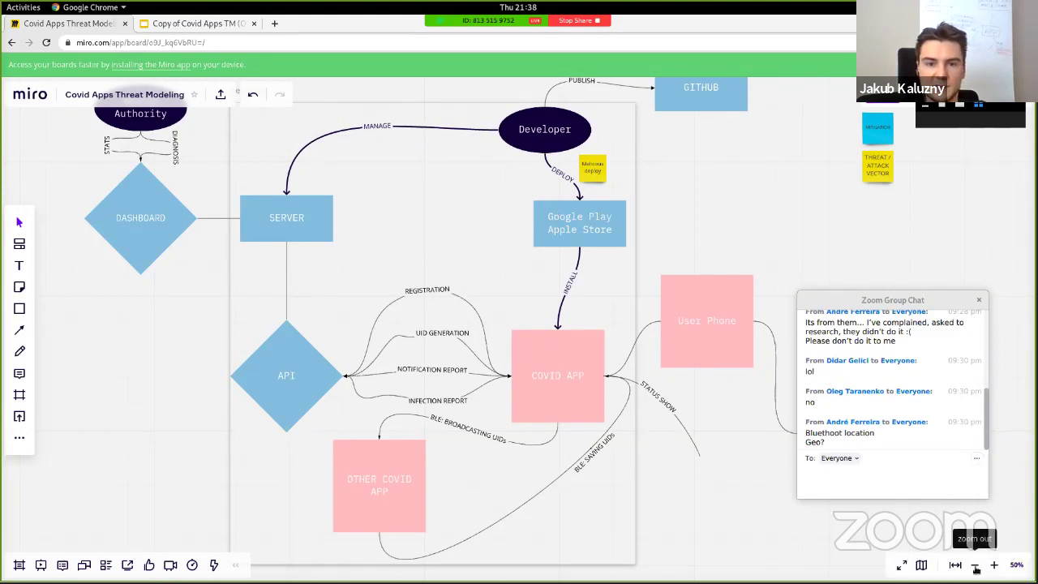
Examine how the Developer, GITHUB, COVID APP and User Phone elements relate to the malicious deploy threat
{"action": "left_click", "coordinate": [976, 567]}
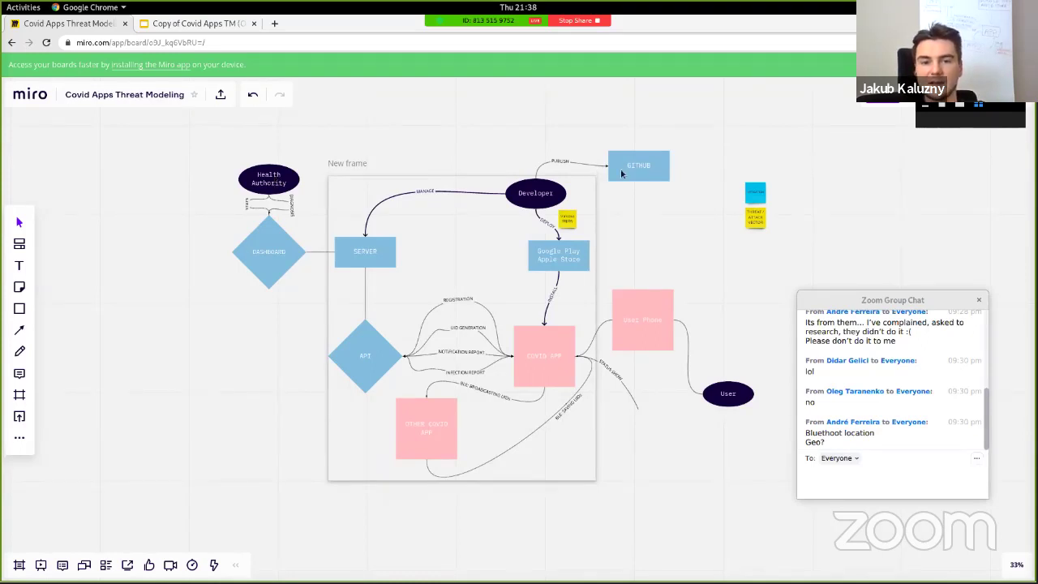
{"action": "left_click", "coordinate": [551, 192]}
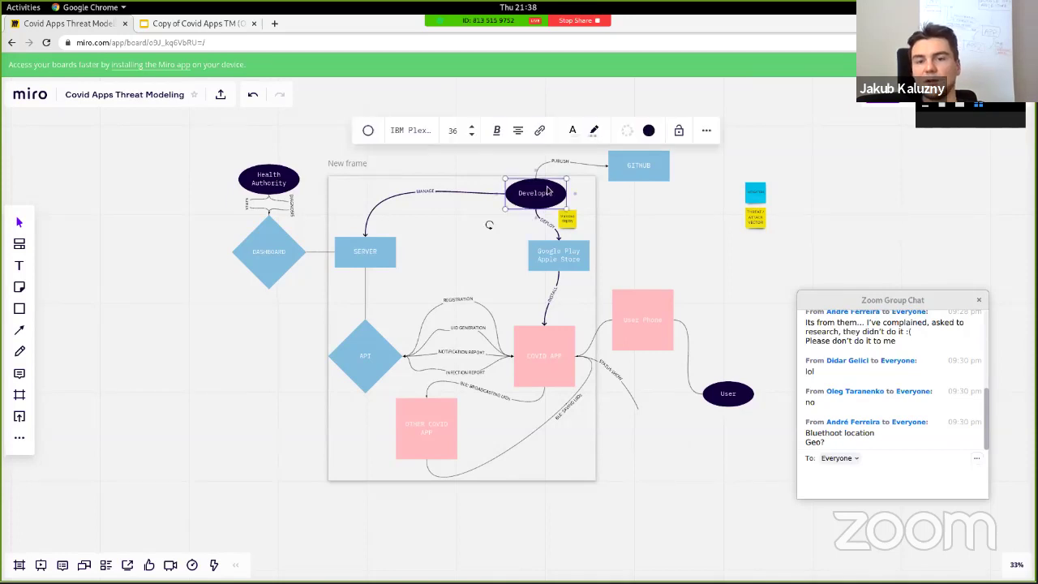
{"action": "left_click", "coordinate": [638, 166]}
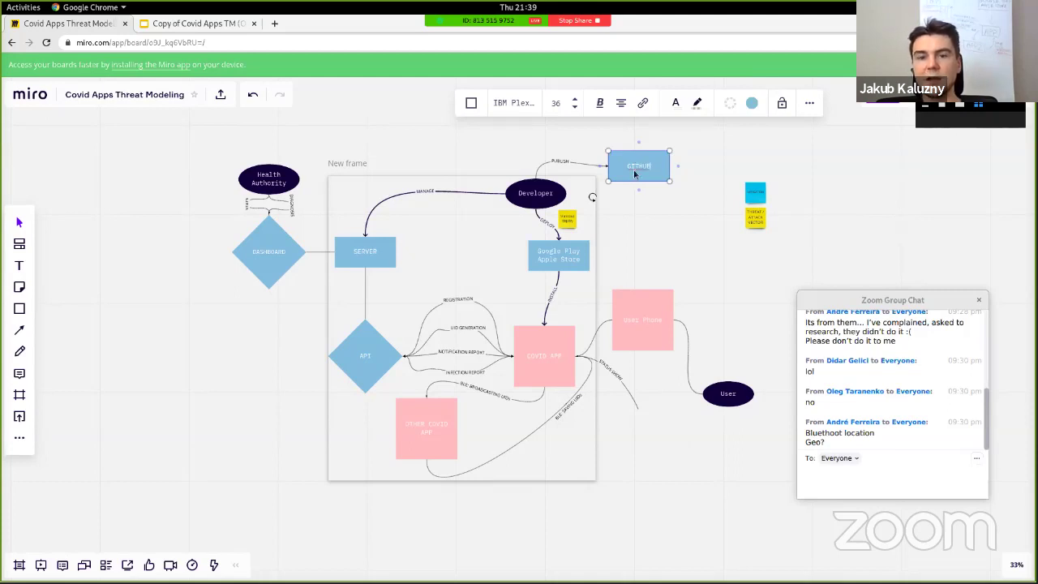
{"action": "left_click", "coordinate": [631, 201]}
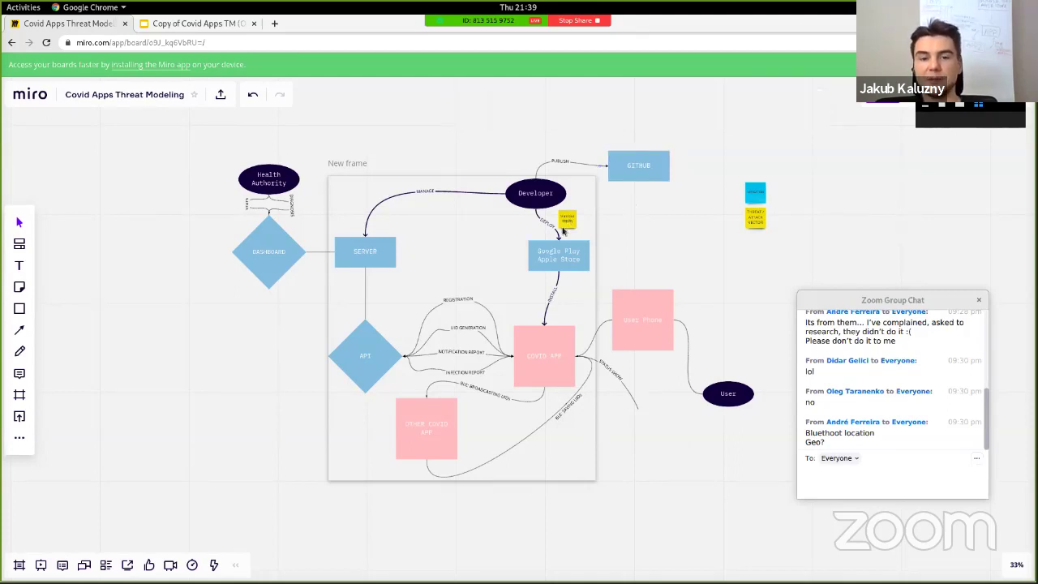
{"action": "mouse_move", "coordinate": [1024, 574]}
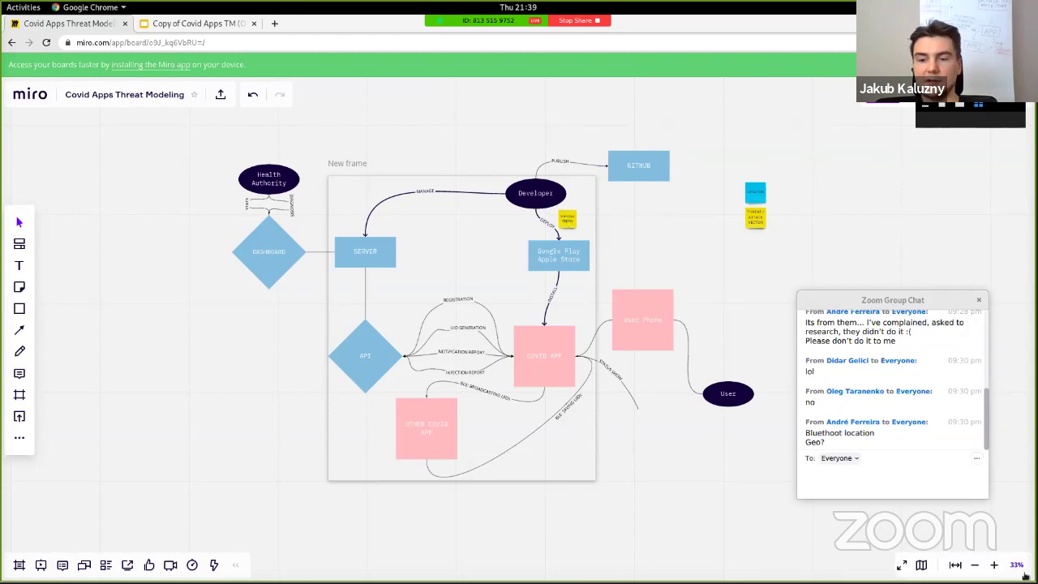
{"action": "left_click", "coordinate": [993, 565]}
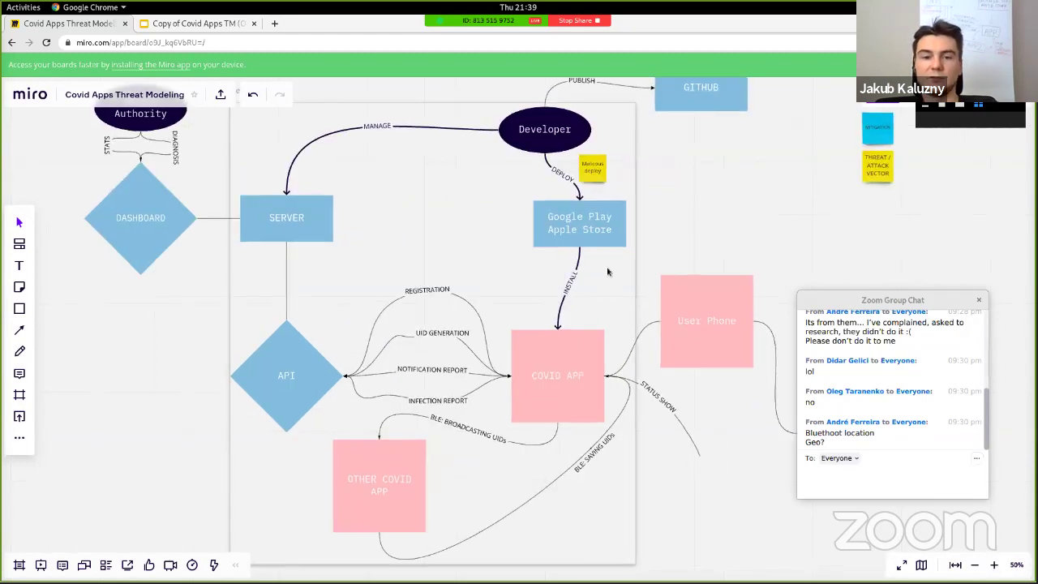
{"action": "left_click", "coordinate": [553, 369]}
{"action": "left_click", "coordinate": [713, 316]}
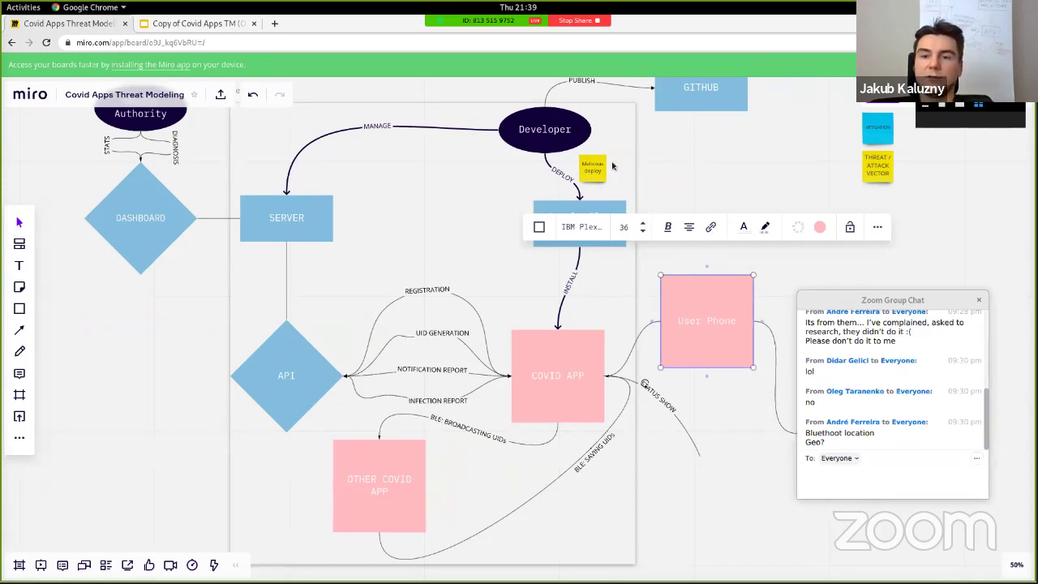
Add a copy of the blue mitigation sticky note directly beside the Malicious deploy note
{"action": "left_click", "coordinate": [884, 119]}
{"action": "left_click_drag", "start_coordinate": [884, 119], "coordinate": [627, 170]}
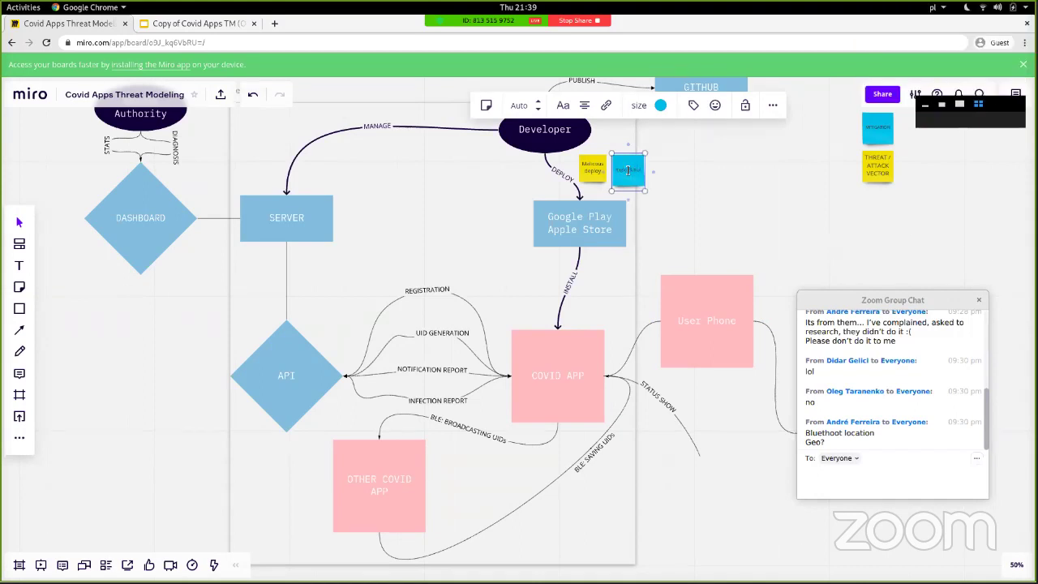
{"action": "left_click", "coordinate": [691, 192]}
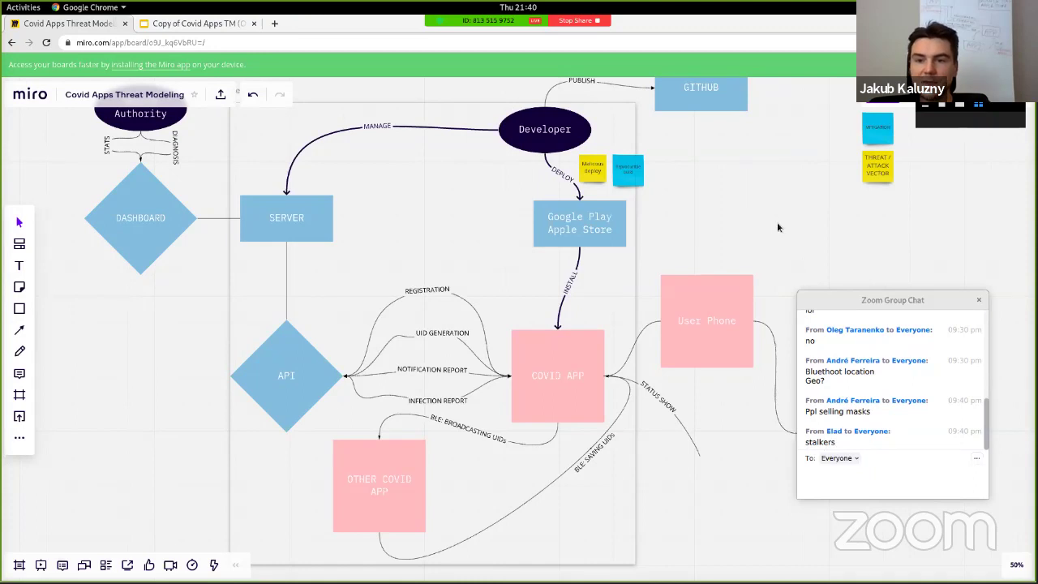
Place a copy of the User ellipse below the legend sticky notes and relabel it "Developer / Gov"
{"action": "scroll", "coordinate": [777, 227], "scroll_direction": "right", "scroll_amount": 3}
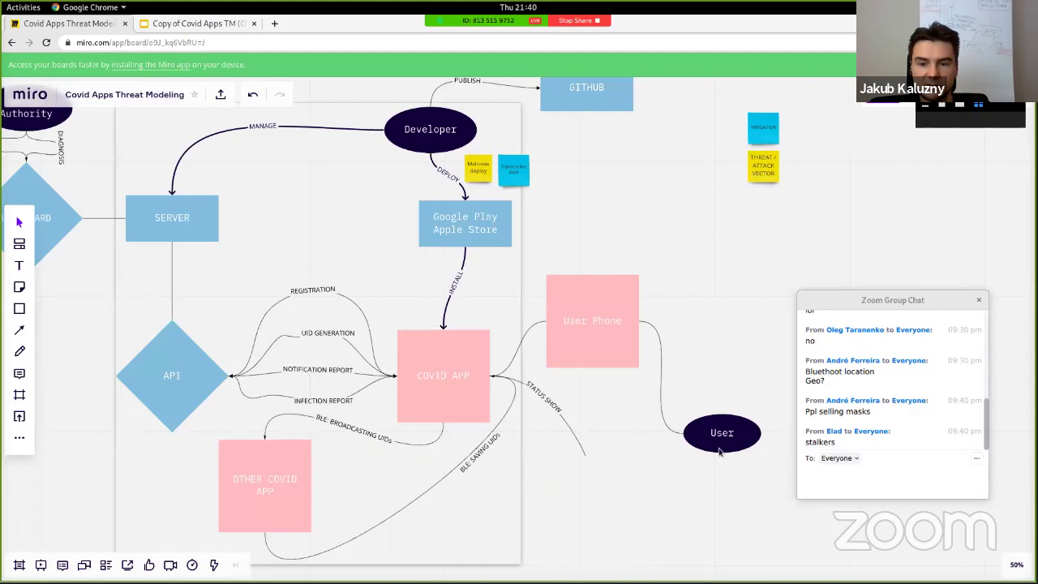
{"action": "left_click", "coordinate": [724, 442]}
{"action": "left_click_drag", "start_coordinate": [724, 442], "coordinate": [764, 231]}
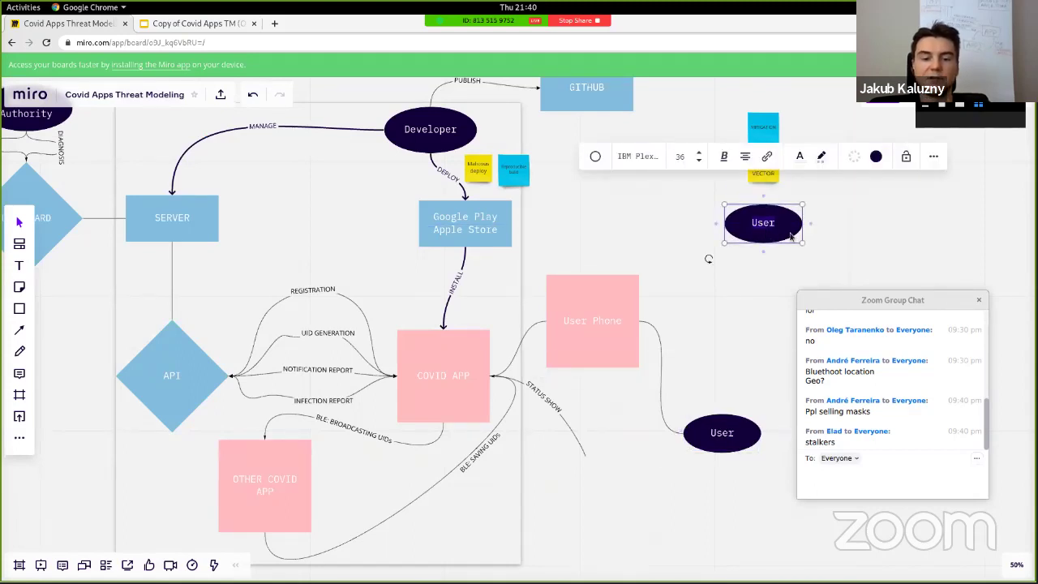
{"action": "double_click", "coordinate": [792, 233]}
{"action": "key", "text": "BackSpace"}
{"action": "type", "text": "Developer / Gov"}
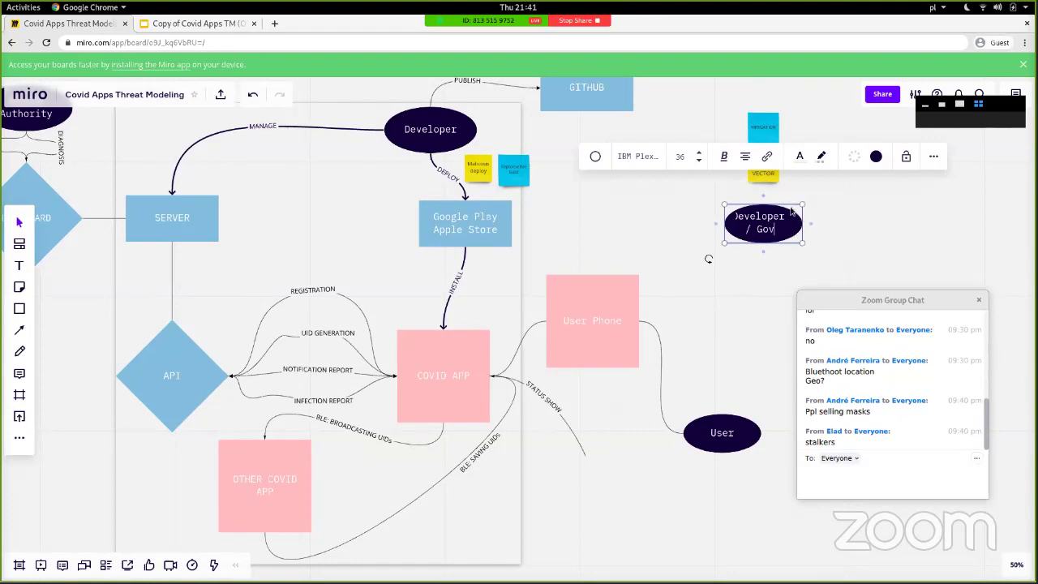
{"action": "key", "text": "Escape"}
Duplicate the Developer / Gov ellipse and place the copy directly below it
{"action": "left_click", "coordinate": [786, 210]}
{"action": "key", "text": "ctrl+c"}
{"action": "key", "text": "ctrl+v"}
{"action": "left_click_drag", "start_coordinate": [783, 206], "coordinate": [769, 271]}
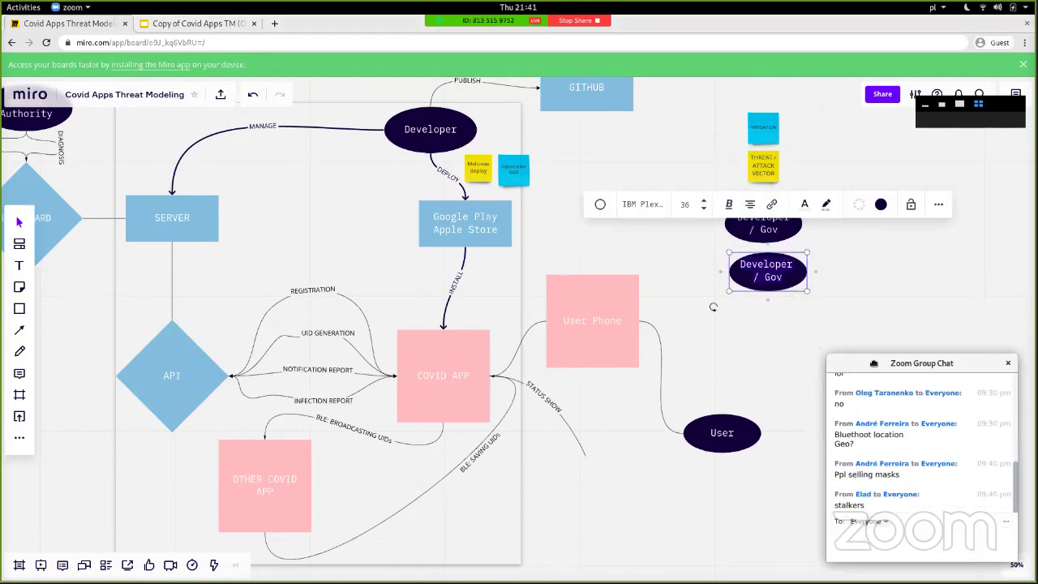
Relabel the lower Developer / Gov ellipse as "Hacktivist / vandal /" and widen it slightly to fit the text
{"action": "left_click", "coordinate": [765, 269]}
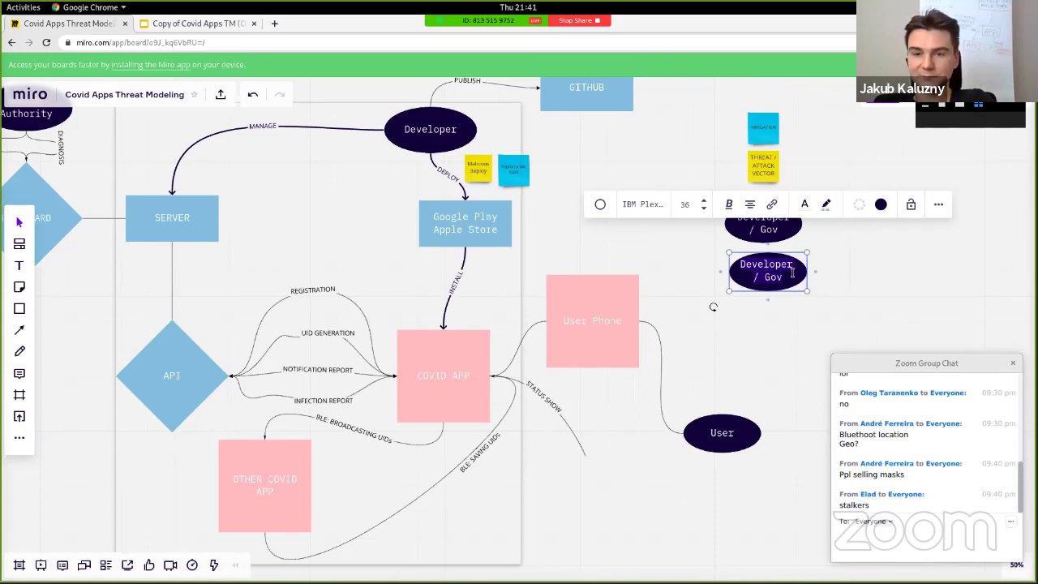
{"action": "key", "text": "BackSpace"}
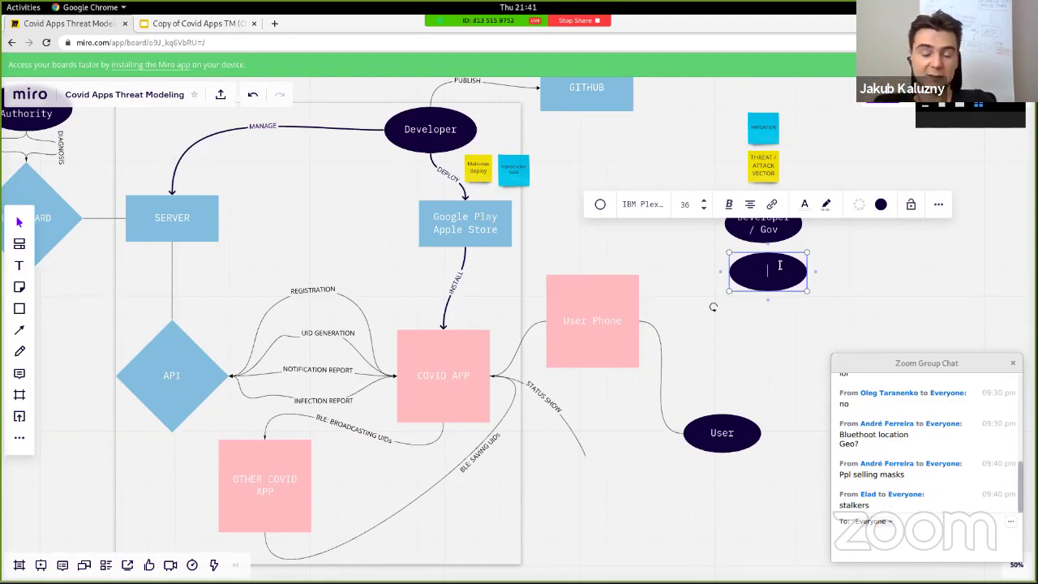
{"action": "type", "text": "Hac"}
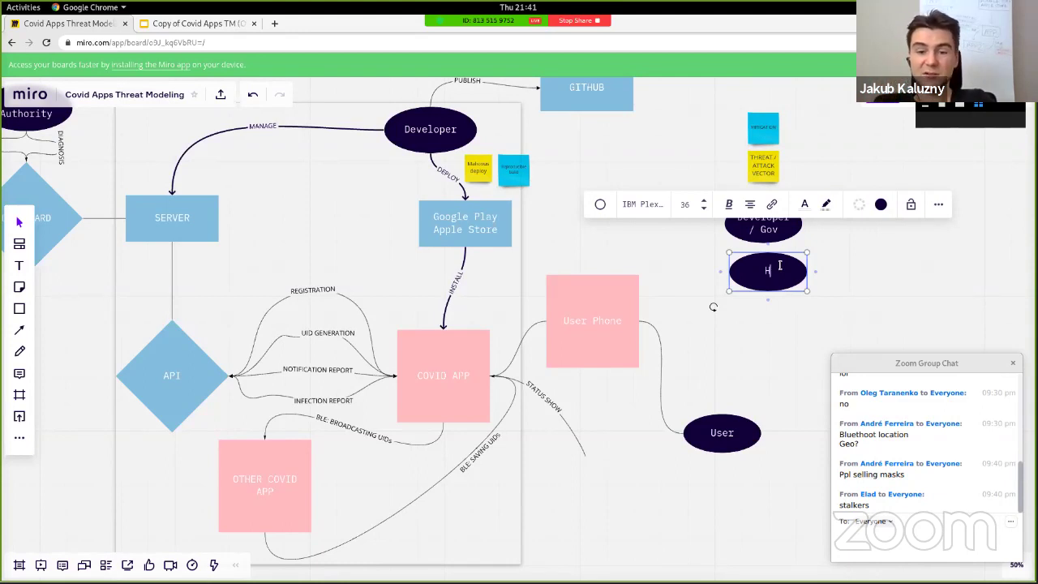
{"action": "type", "text": "tivist"}
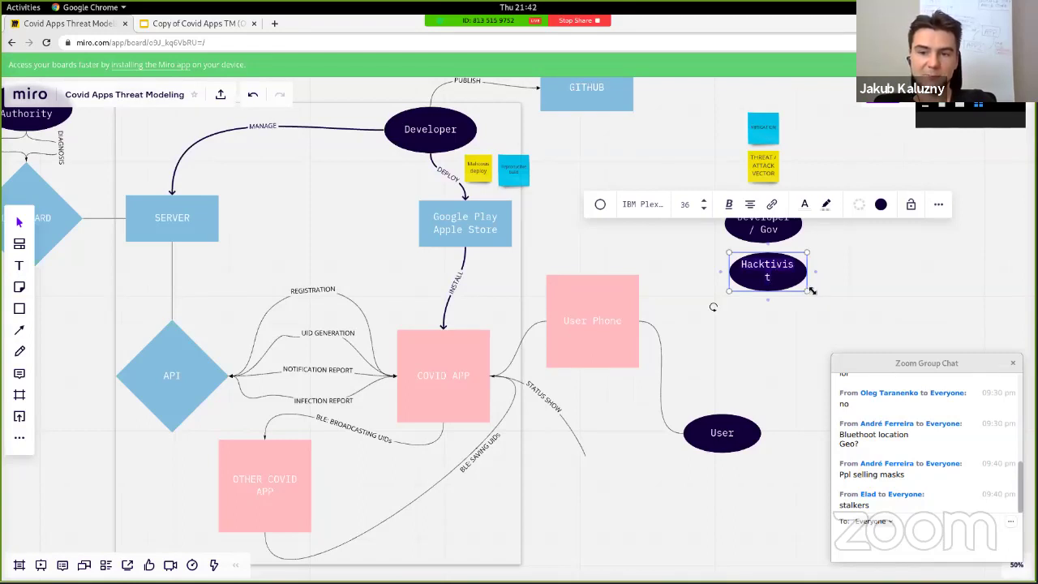
{"action": "left_click_drag", "start_coordinate": [806, 290], "coordinate": [822, 290]}
{"action": "type", "text": "/ vand"}
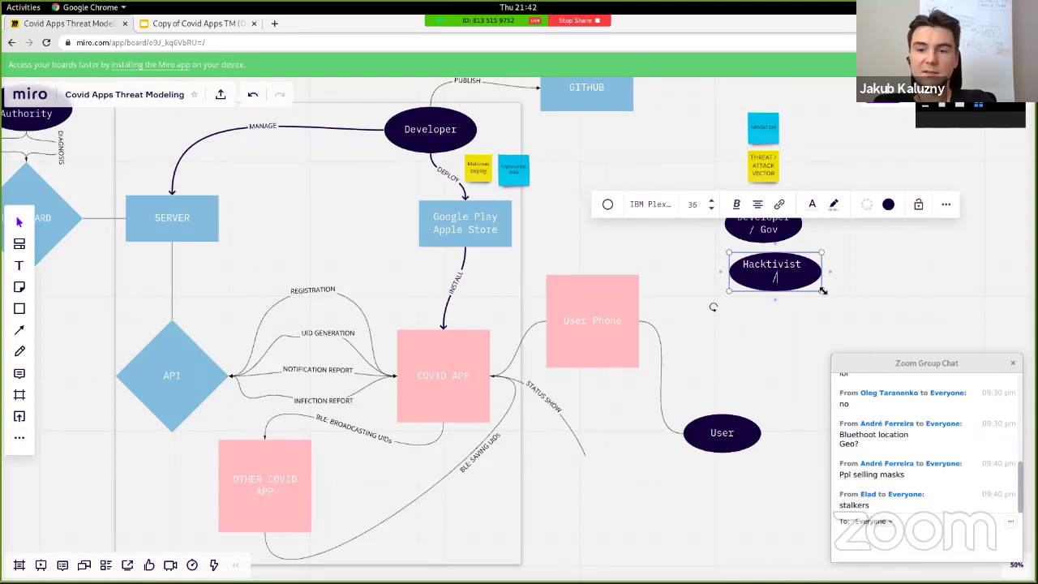
{"action": "type", "text": "al /"}
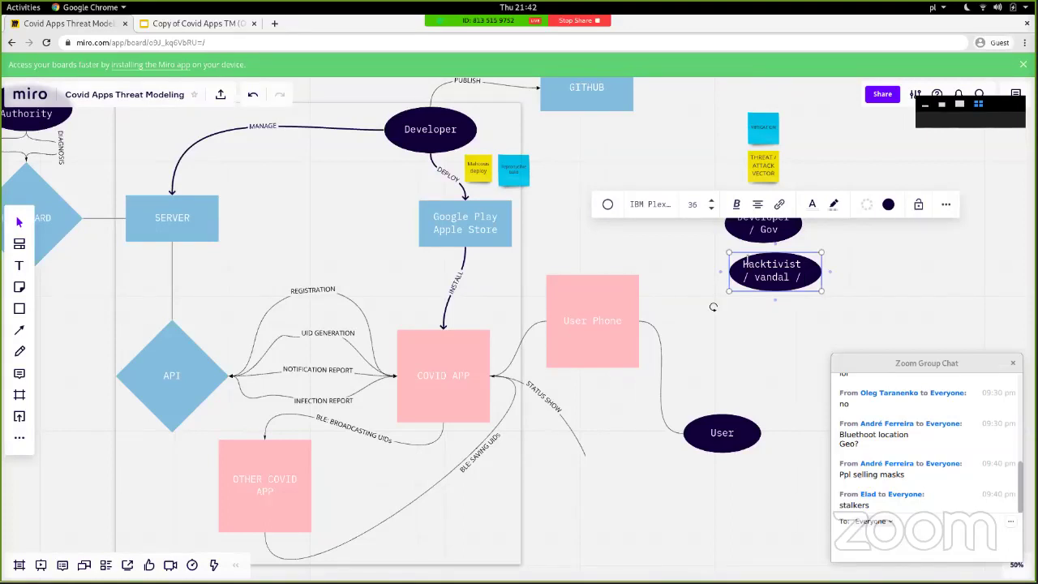
Duplicate the Hacktivist / vandal ellipse and place the copy directly below it
{"action": "left_click", "coordinate": [702, 292]}
{"action": "left_click", "coordinate": [745, 265]}
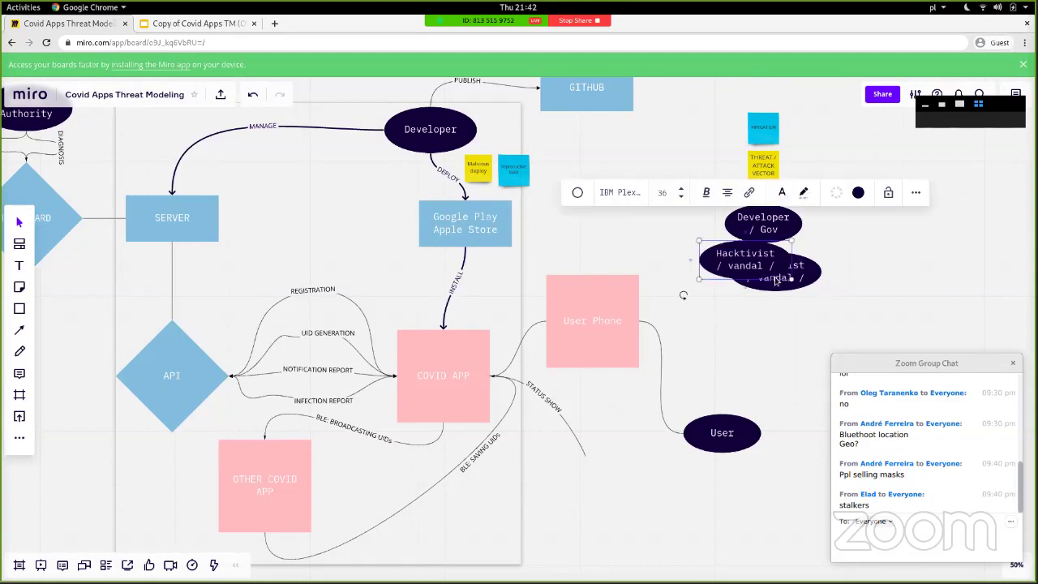
{"action": "left_click_drag", "start_coordinate": [745, 264], "coordinate": [785, 299]}
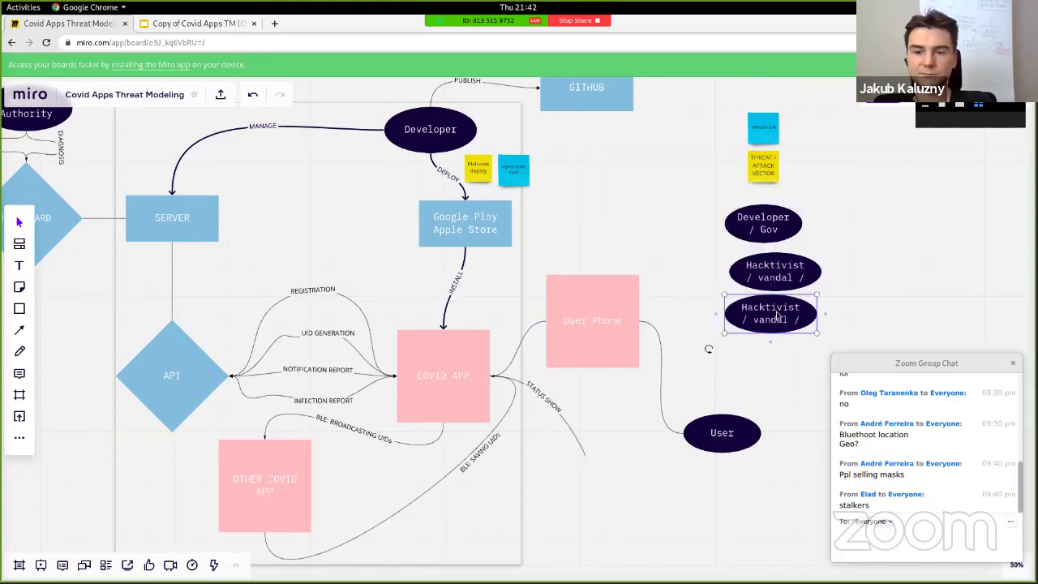
Relabel the lower Hacktivist / vandal ellipse as "Competing application owners"
{"action": "type", "text": "Competing"}
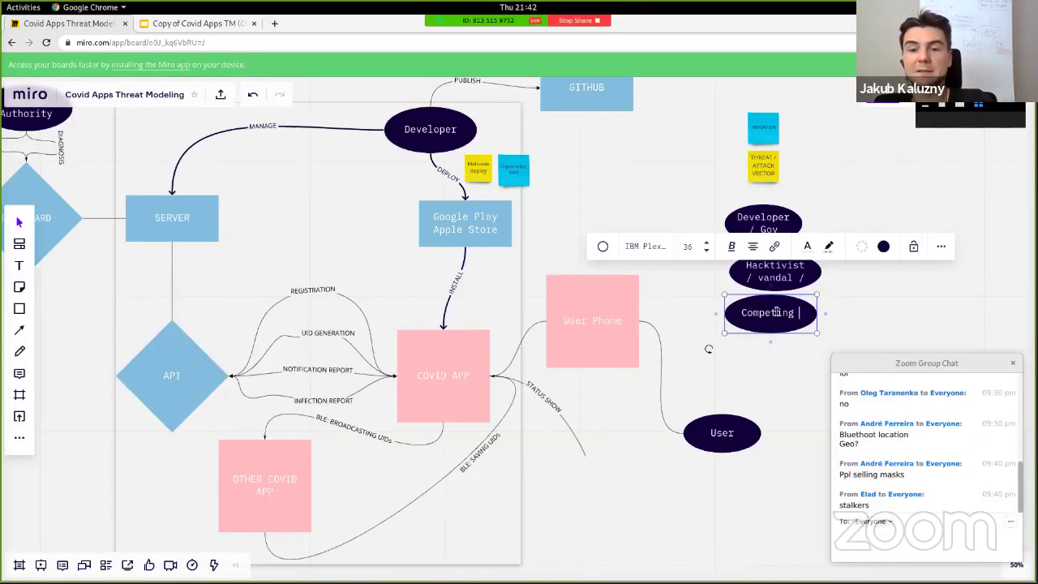
{"action": "type", "text": "applic"}
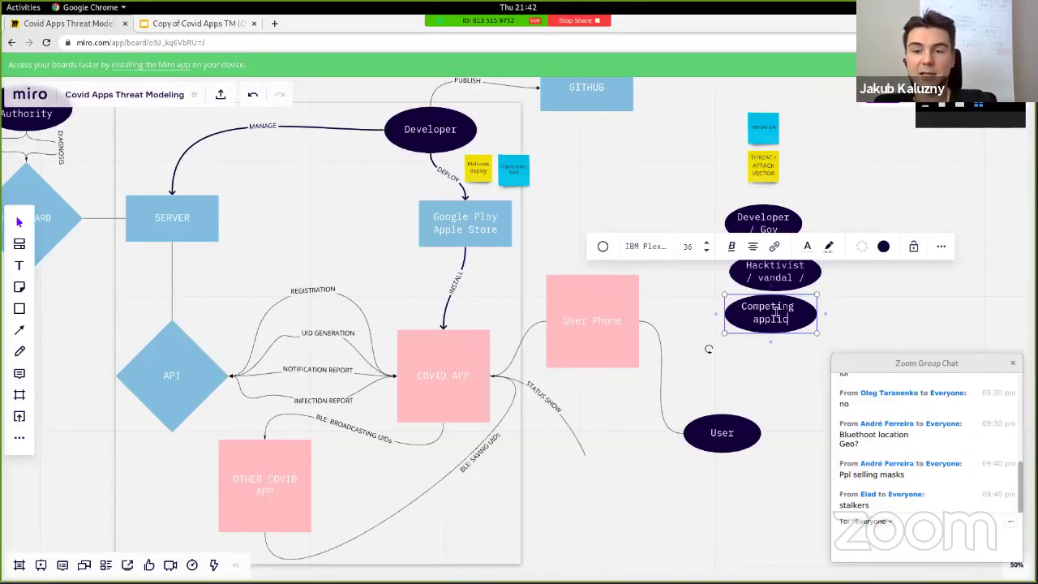
{"action": "type", "text": "ation owenrs"}
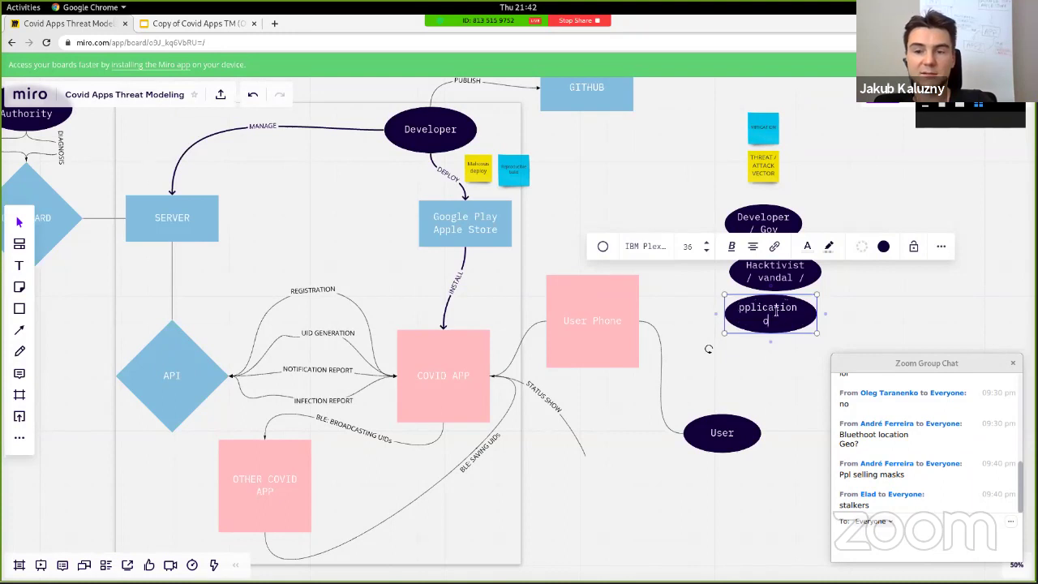
{"action": "key", "text": "BackSpace"}
{"action": "key", "text": "BackSpace"}
{"action": "key", "text": "BackSpace"}
{"action": "key", "text": "BackSpace"}
{"action": "type", "text": "ners"}
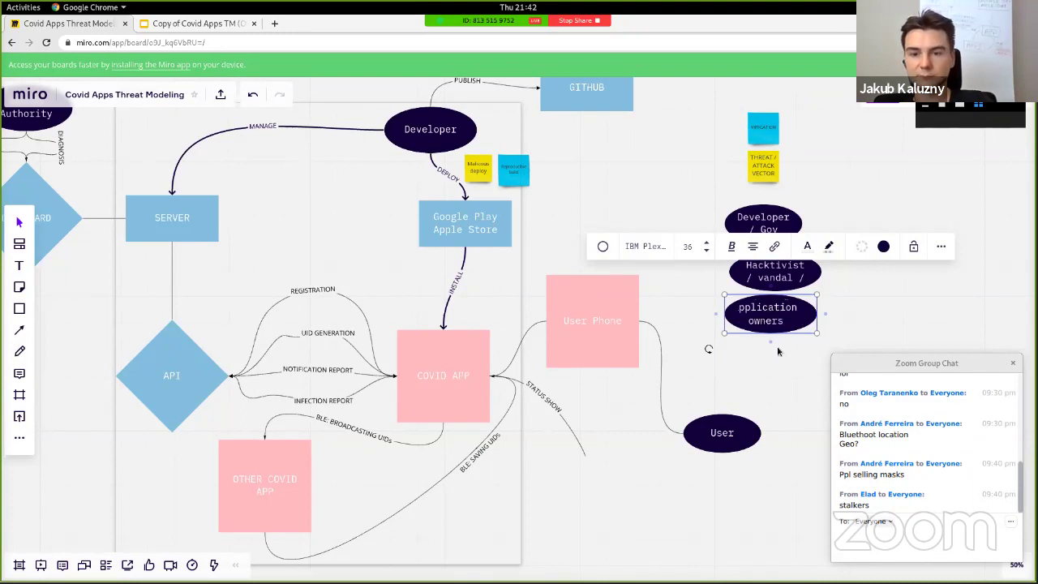
Make the Competing application owners ellipse taller so that its full label fits on three lines
{"action": "key", "text": "BackSpace"}
{"action": "key", "text": "BackSpace"}
{"action": "key", "text": "BackSpace"}
{"action": "key", "text": "BackSpace"}
{"action": "key", "text": "BackSpace"}
{"action": "key", "text": "BackSpace"}
{"action": "key", "text": "BackSpace"}
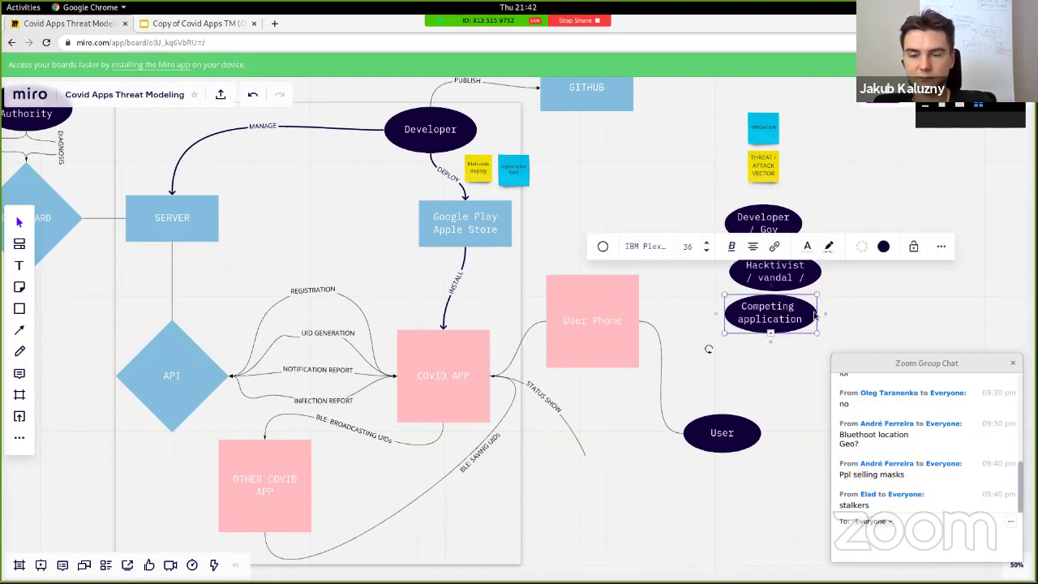
{"action": "left_click", "coordinate": [802, 329]}
{"action": "left_click", "coordinate": [809, 330]}
{"action": "key", "text": "ctrl+z"}
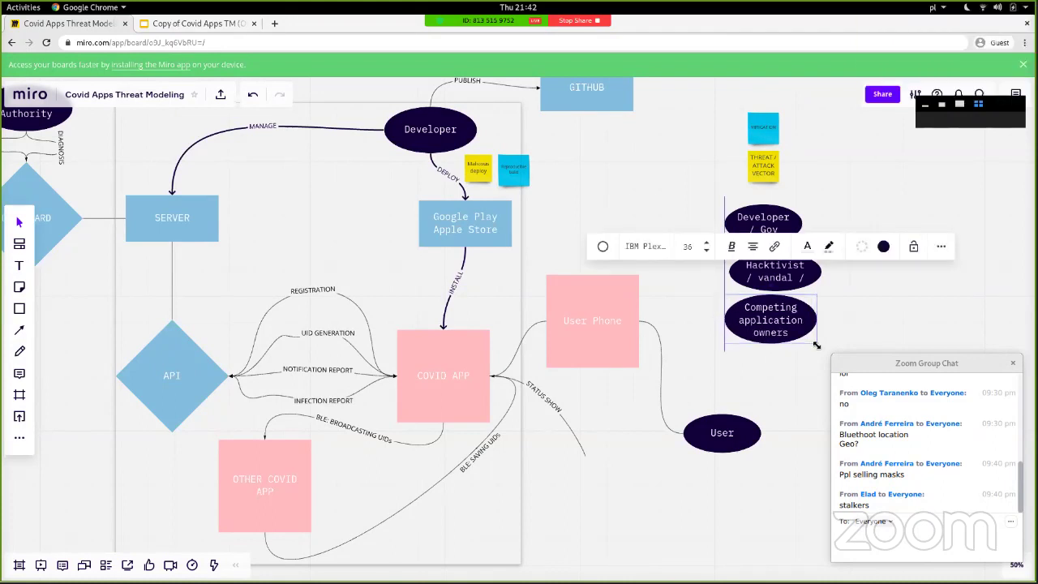
Duplicate the Competing application owners ellipse and place the copy directly below it
{"action": "key", "text": "ctrl+c"}
{"action": "key", "text": "ctrl+v"}
{"action": "left_click_drag", "start_coordinate": [787, 348], "coordinate": [777, 375]}
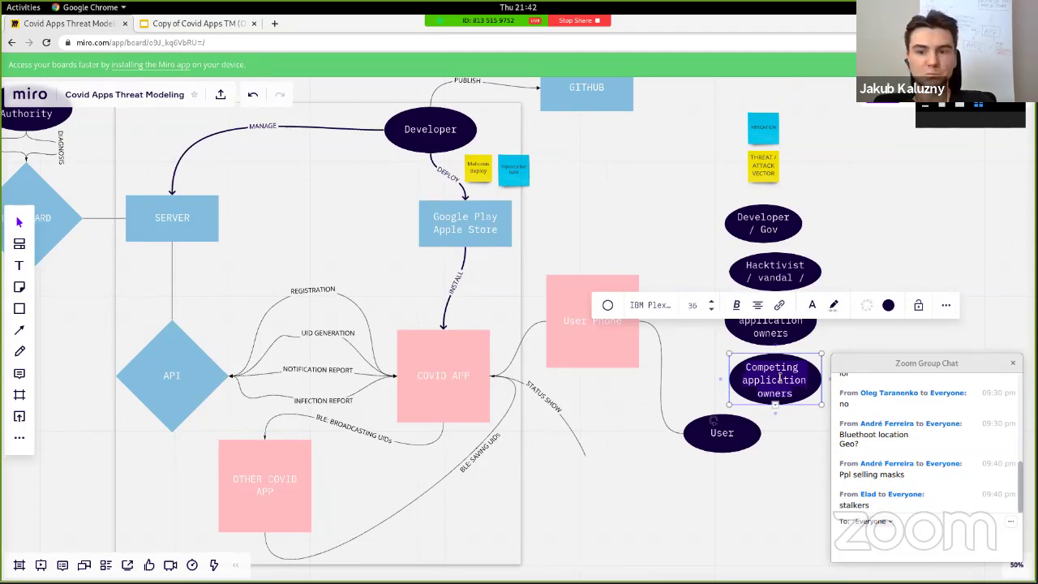
Relabel the lower Competing application owners ellipse as "Stalker / malware operator / "surveillence""
{"action": "type", "text": "Stalker /"}
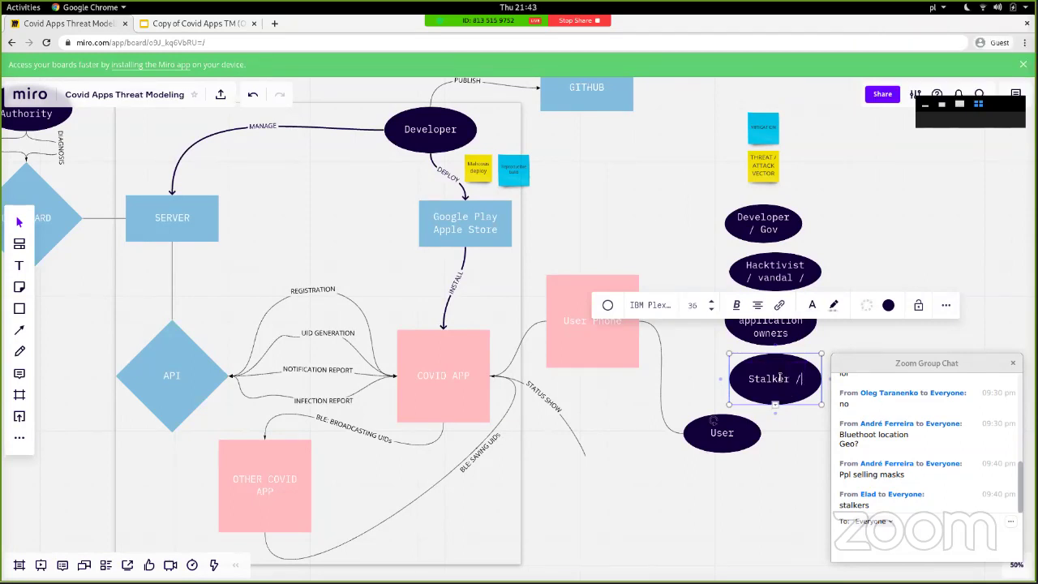
{"action": "type", "text": " malware"}
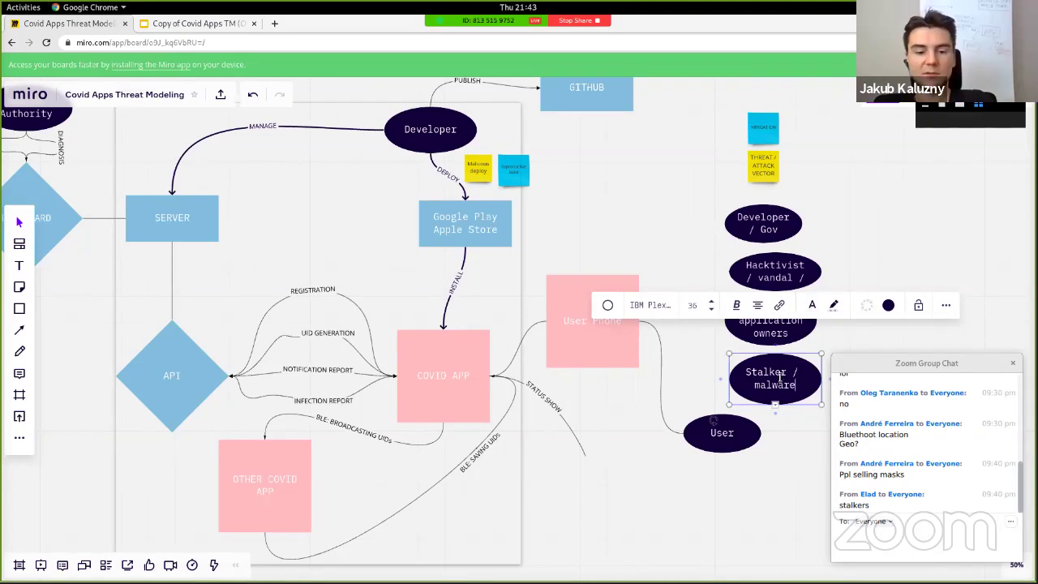
{"action": "type", "text": " operator / "}
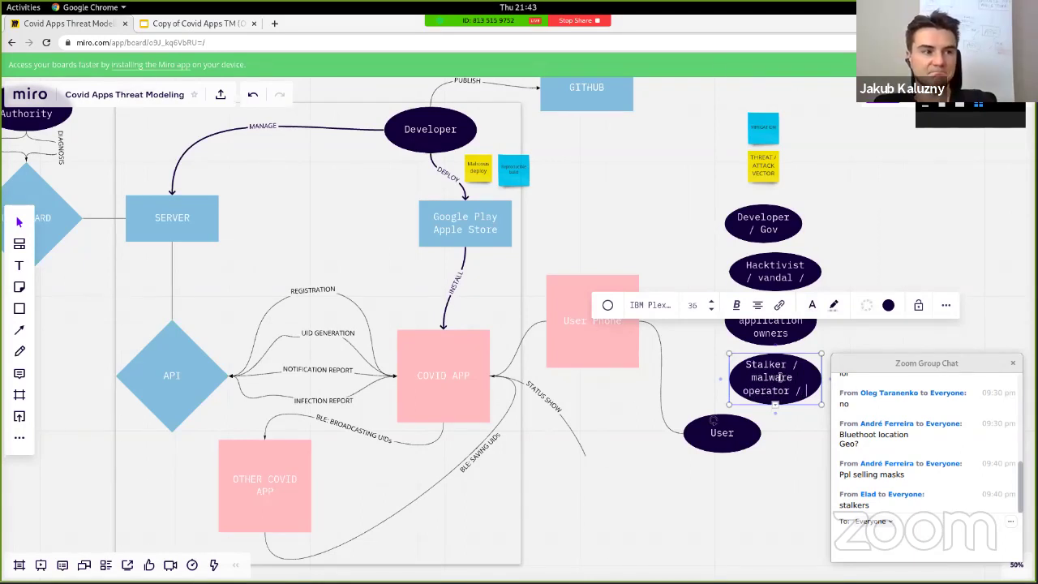
{"action": "type", "text": "\"surva"}
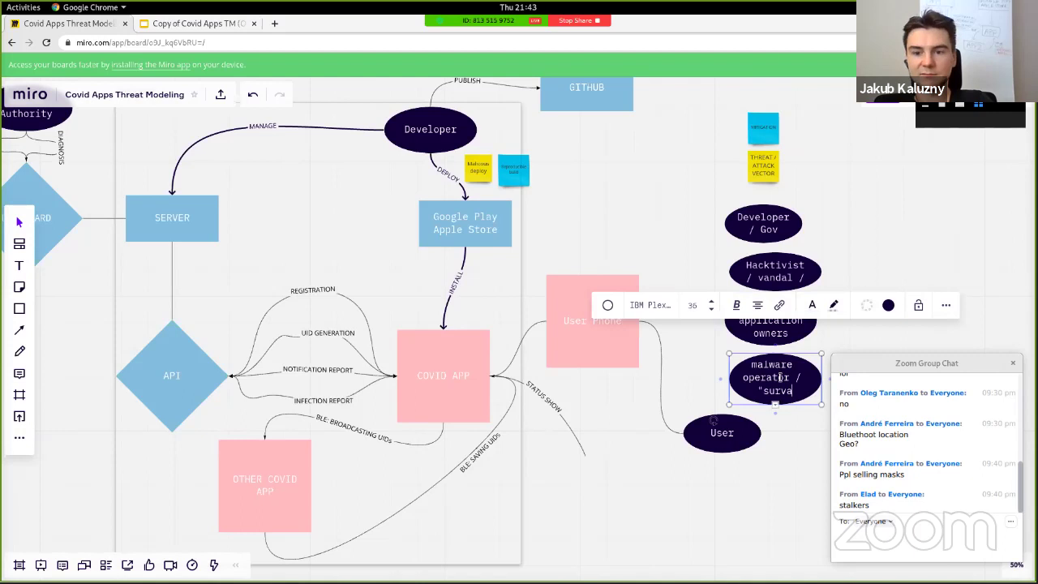
{"action": "key", "text": "BackSpace"}
{"action": "type", "text": "eillenc"}
{"action": "key", "text": "BackSpace"}
{"action": "key", "text": "BackSpace"}
{"action": "key", "text": "BackSpace"}
{"action": "key", "text": "BackSpace"}
{"action": "key", "text": "BackSpace"}
{"action": "key", "text": "BackSpace"}
{"action": "key", "text": "BackSpace"}
{"action": "key", "text": "BackSpace"}
{"action": "key", "text": "BackSpace"}
{"action": "key", "text": "BackSpace"}
{"action": "key", "text": "BackSpace"}
{"action": "key", "text": "BackSpace"}
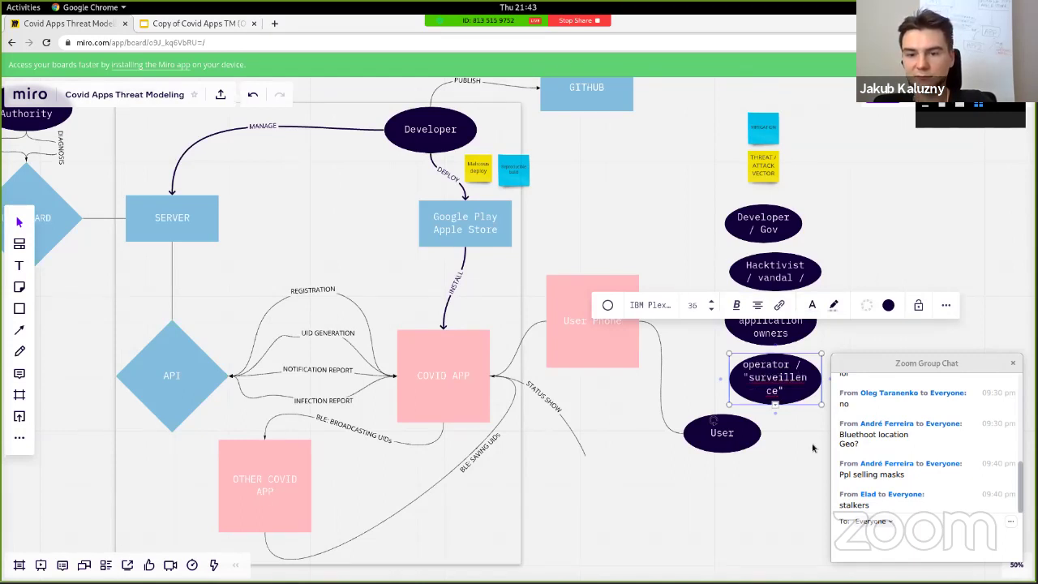
{"action": "left_click", "coordinate": [768, 411]}
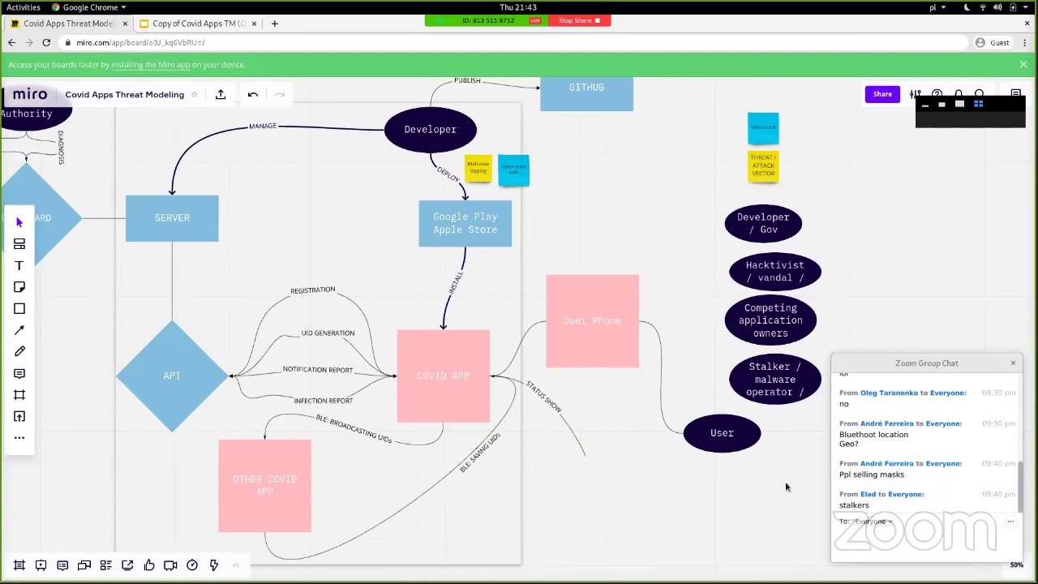
Duplicate the Developer / Gov ellipse, place the copy beside the yellow threat note, and relabel it "Infected User"
{"action": "left_click", "coordinate": [754, 215]}
{"action": "left_click_drag", "start_coordinate": [754, 214], "coordinate": [825, 179]}
{"action": "double_click", "coordinate": [825, 178]}
{"action": "type", "text": "Inj"}
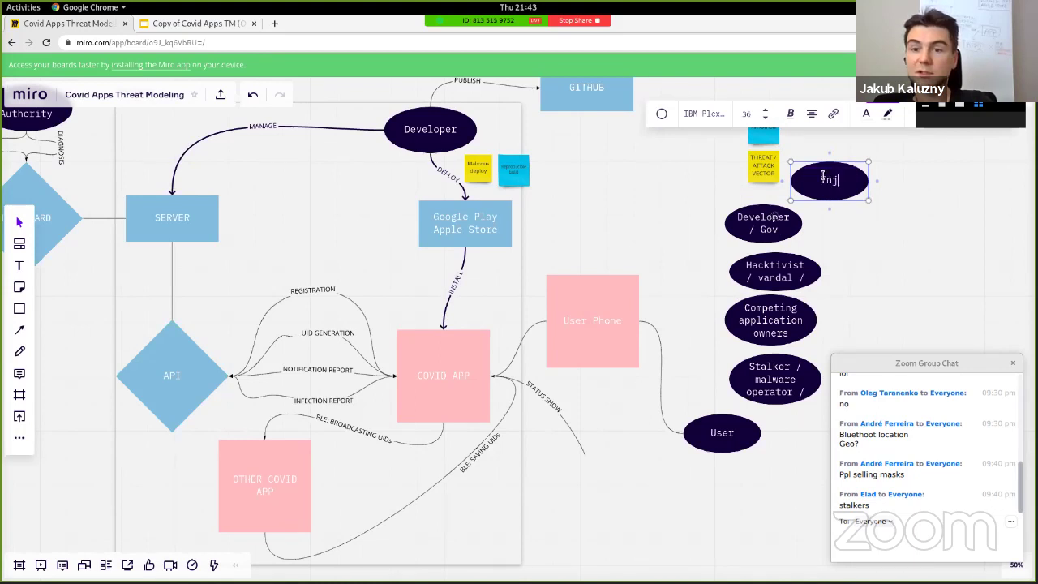
{"action": "type", "text": "ection"}
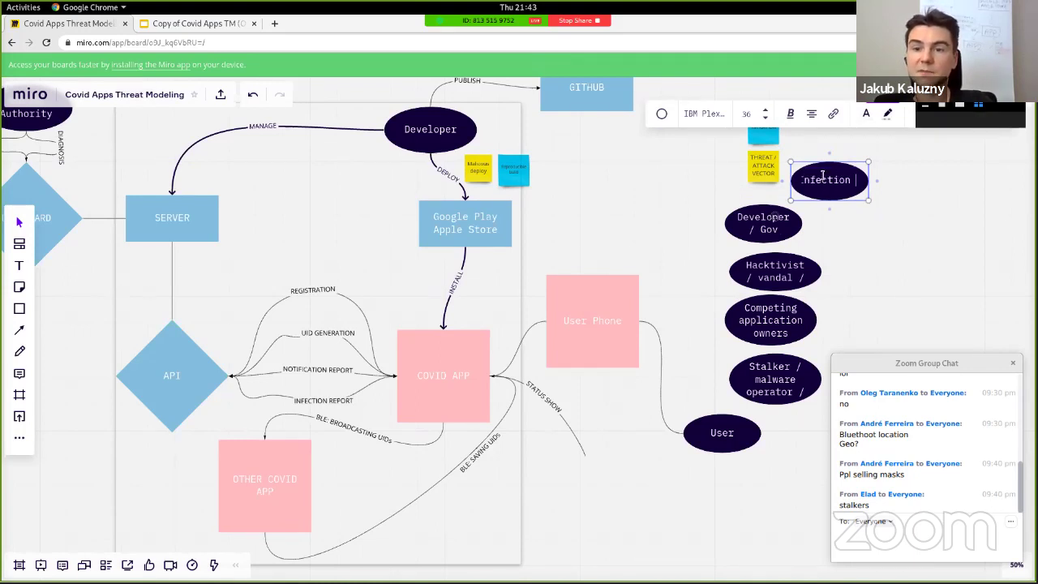
{"action": "key", "text": "BackSpace"}
{"action": "key", "text": "BackSpace"}
{"action": "type", "text": "ed User"}
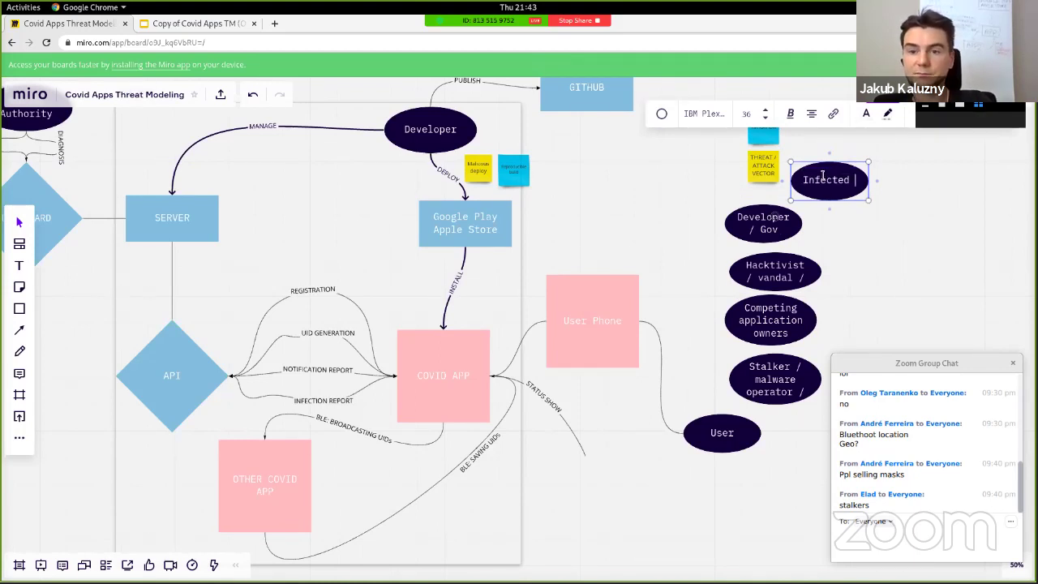
{"action": "left_click", "coordinate": [558, 415]}
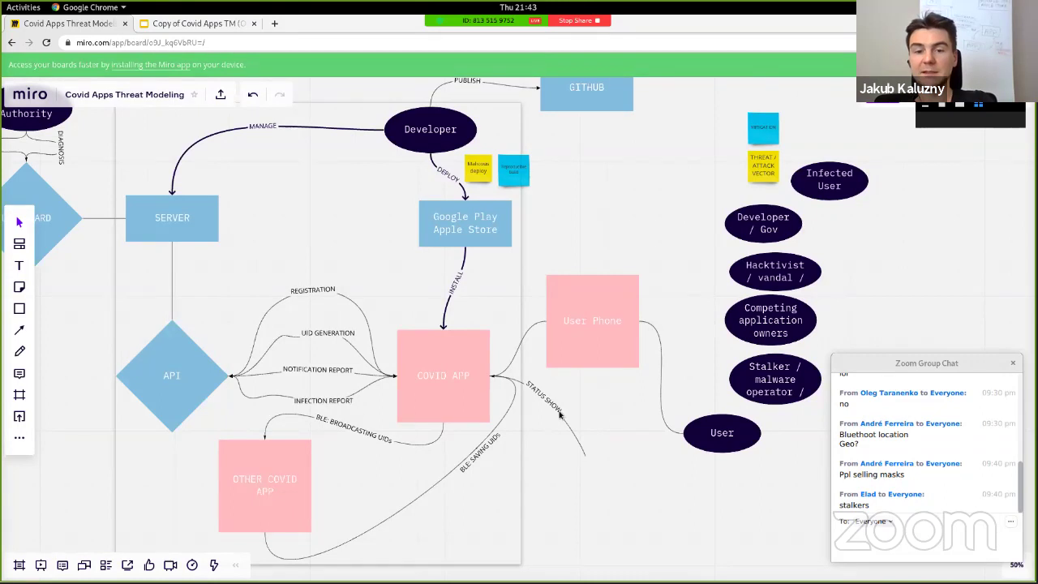
Duplicate the User ellipse and attach the copy to the loose end of the existing STATUS SHOW connector, without keeping a copied connector
{"action": "left_click", "coordinate": [584, 453]}
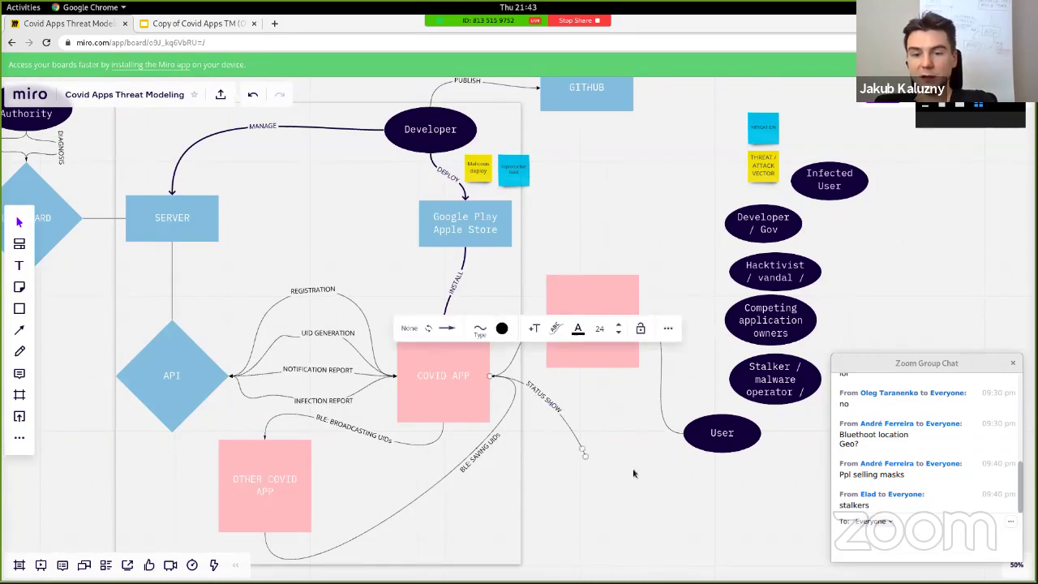
{"action": "left_click", "coordinate": [718, 429], "text": "shift"}
{"action": "left_click_drag", "start_coordinate": [719, 429], "coordinate": [820, 435]}
{"action": "left_click_drag", "start_coordinate": [669, 441], "coordinate": [571, 503]}
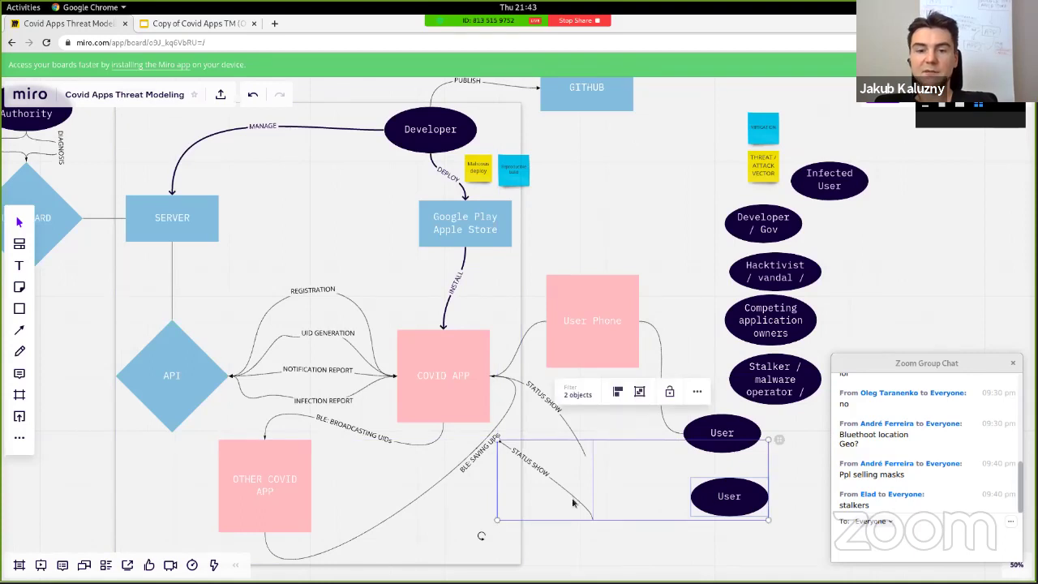
{"action": "left_click", "coordinate": [573, 501]}
{"action": "key", "text": "Delete"}
{"action": "left_click_drag", "start_coordinate": [748, 491], "coordinate": [586, 468]}
{"action": "left_click", "coordinate": [583, 457]}
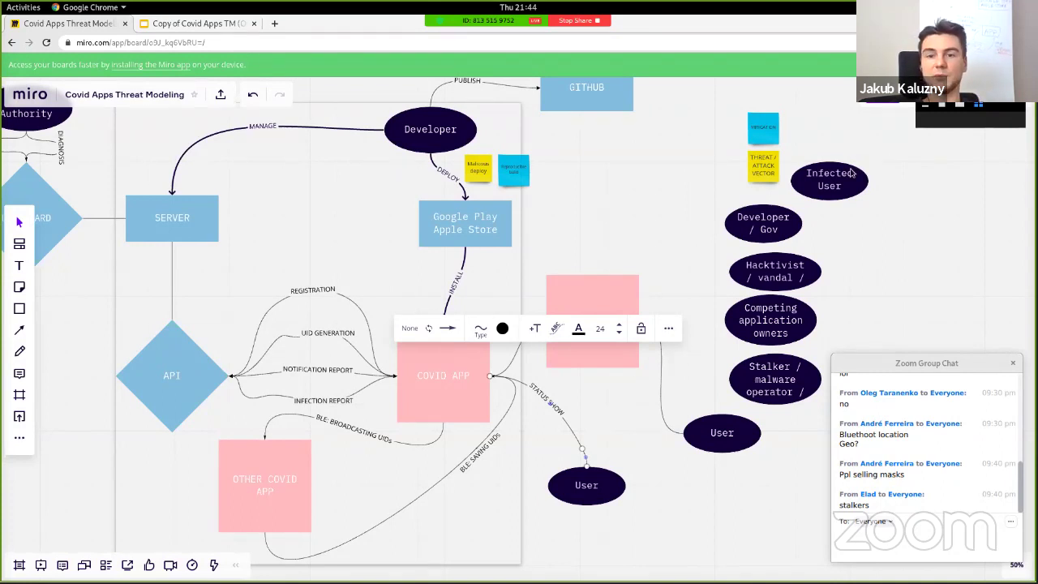
Move the Infected User ellipse beside Developer / Gov and place a copy of the Hacktivist / vandal ellipse beneath it
{"action": "left_click_drag", "start_coordinate": [845, 173], "coordinate": [809, 430]}
{"action": "key", "text": "ctrl+z"}
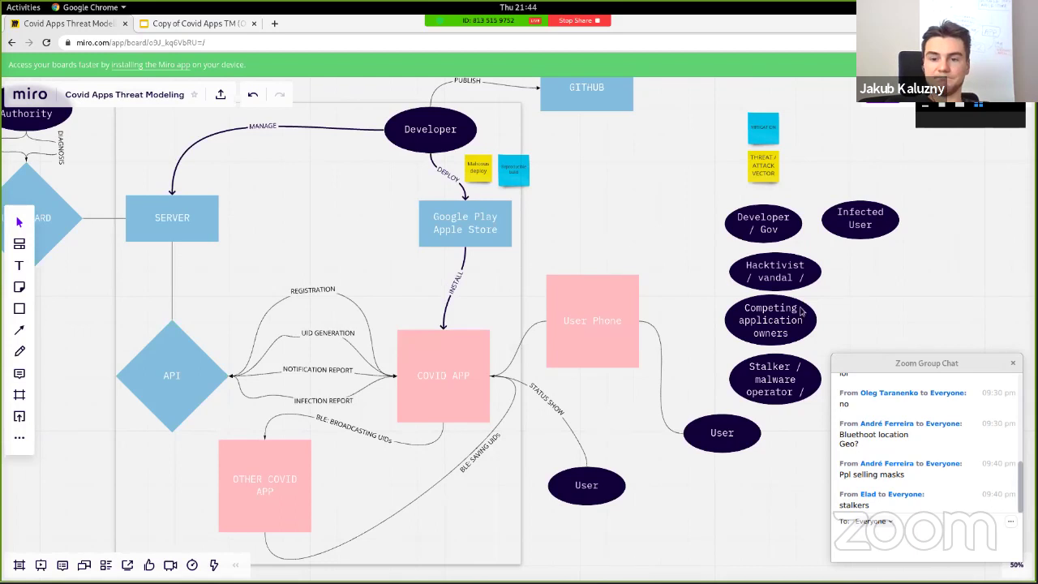
{"action": "left_click", "coordinate": [784, 260]}
{"action": "left_click_drag", "start_coordinate": [784, 259], "coordinate": [868, 266], "text": "alt"}
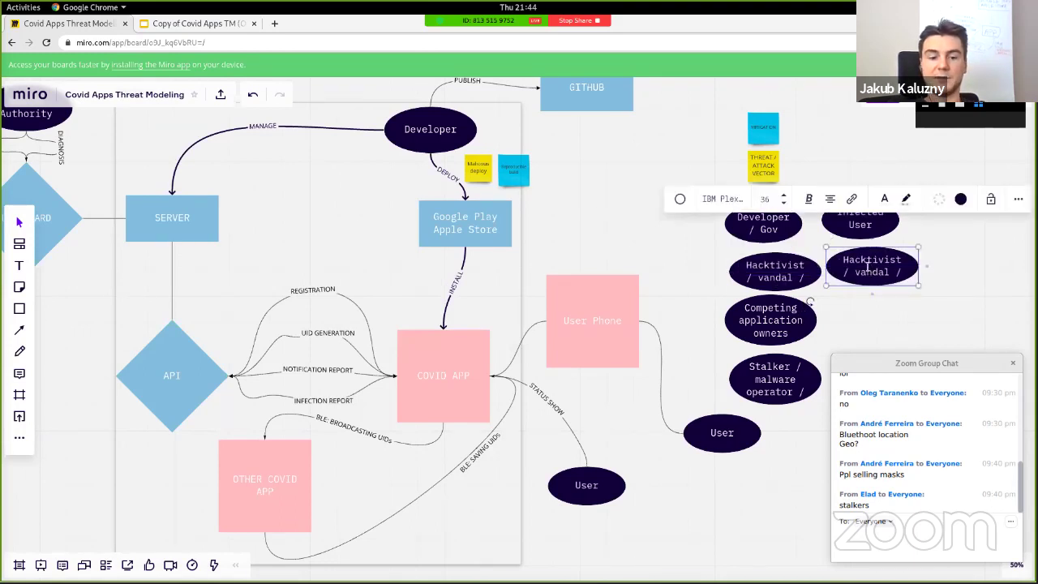
Relabel the copied Hacktivist / vandal ellipse as "3rd / 4th parties"
{"action": "type", "text": "3rd / 4 p"}
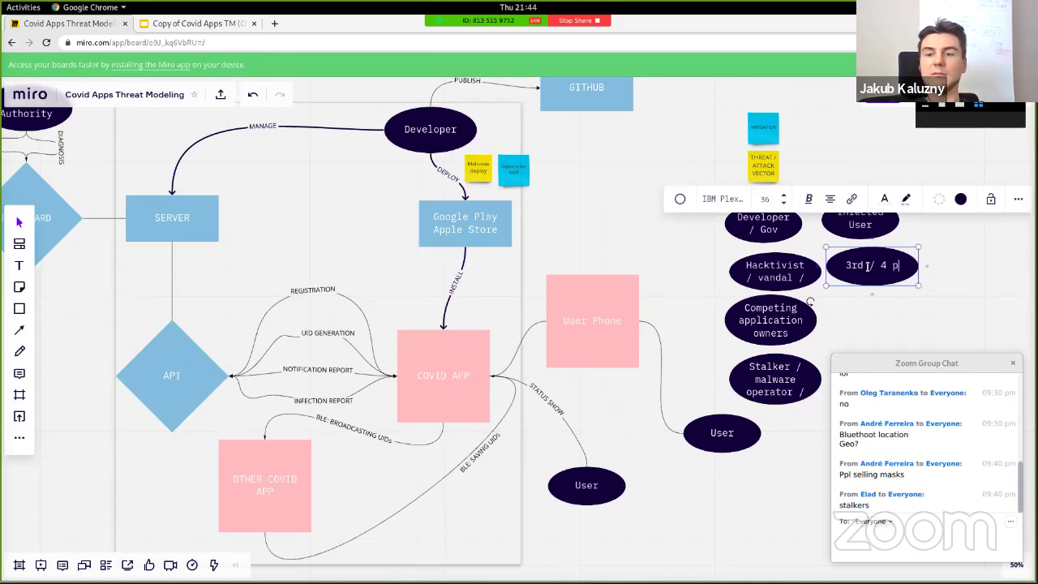
{"action": "type", "text": "arties"}
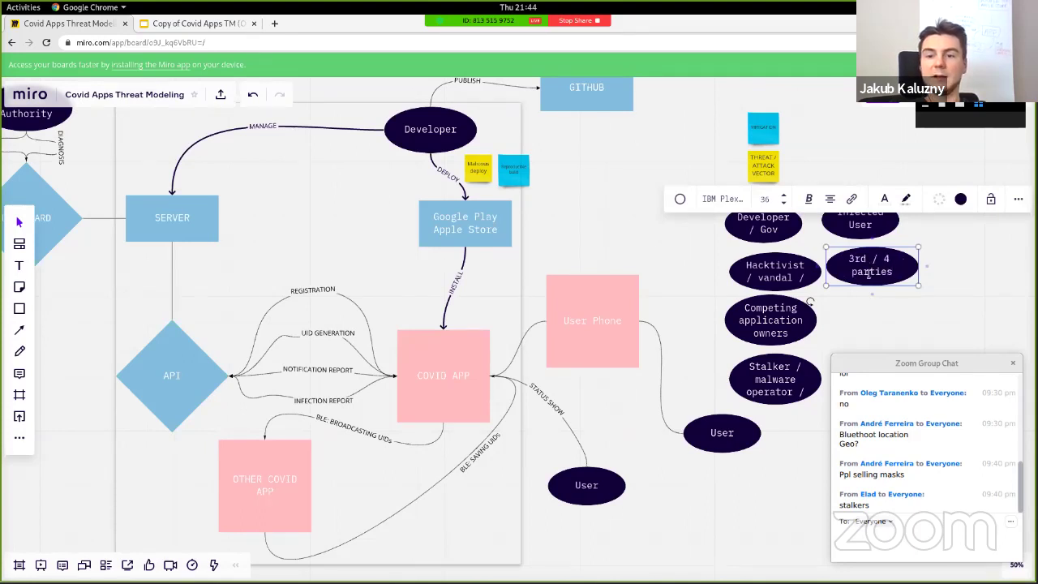
{"action": "left_click", "coordinate": [886, 259]}
{"action": "type", "text": "th"}
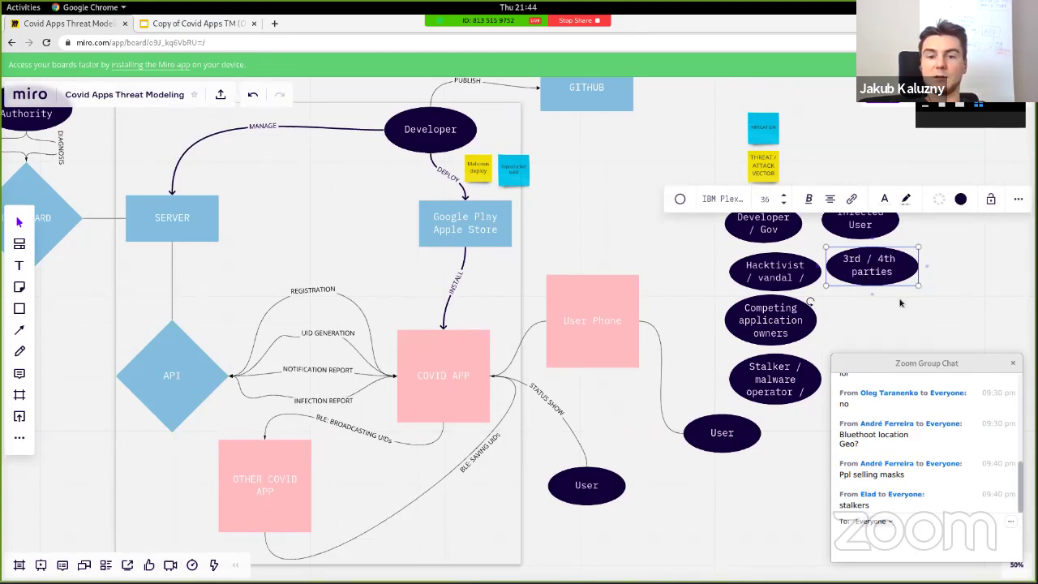
{"action": "key", "text": "Escape"}
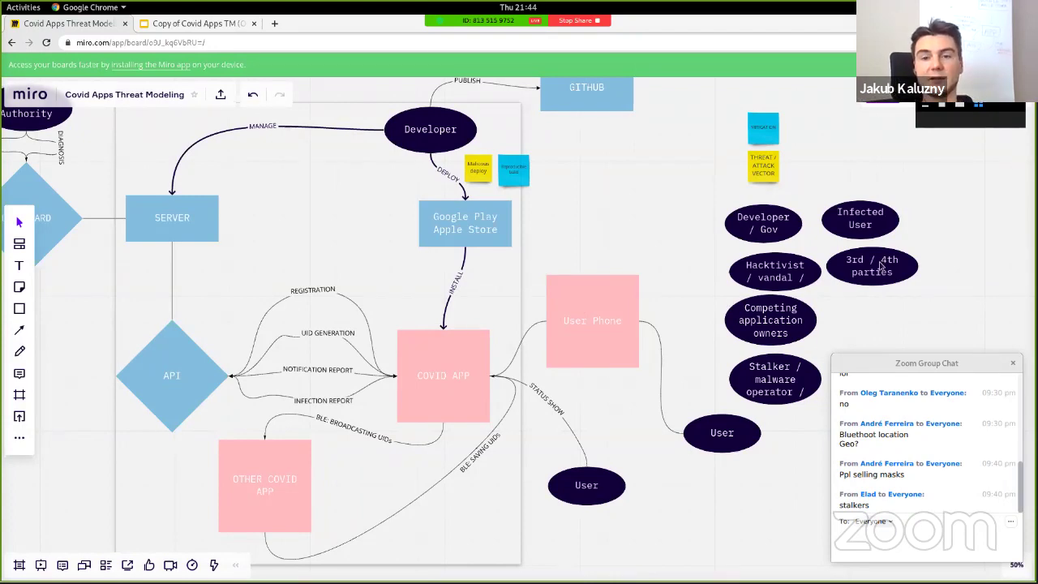
{"action": "key", "text": "super"}
{"action": "left_click", "coordinate": [762, 89]}
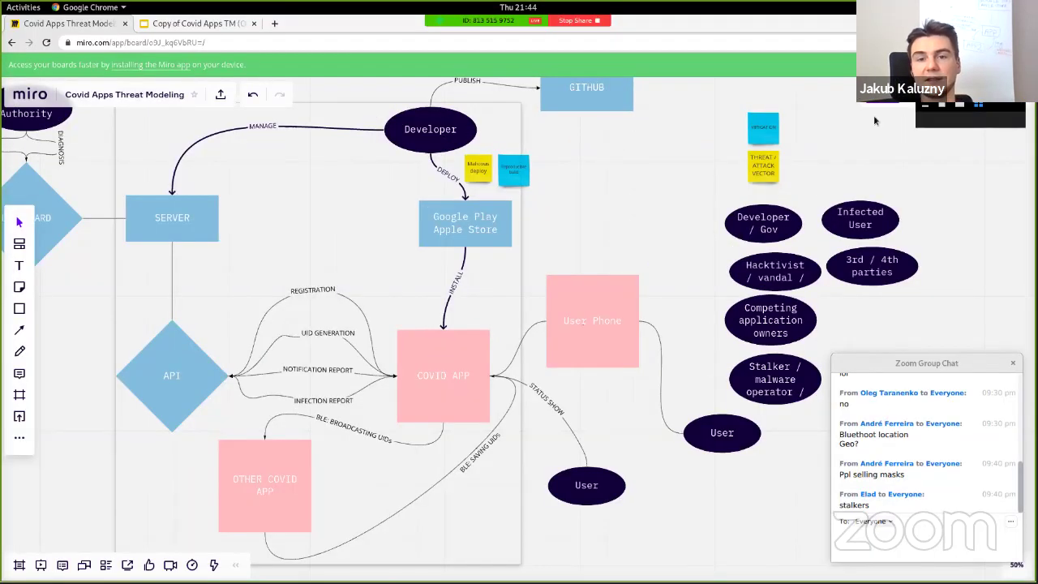
{"action": "left_click", "coordinate": [731, 23]}
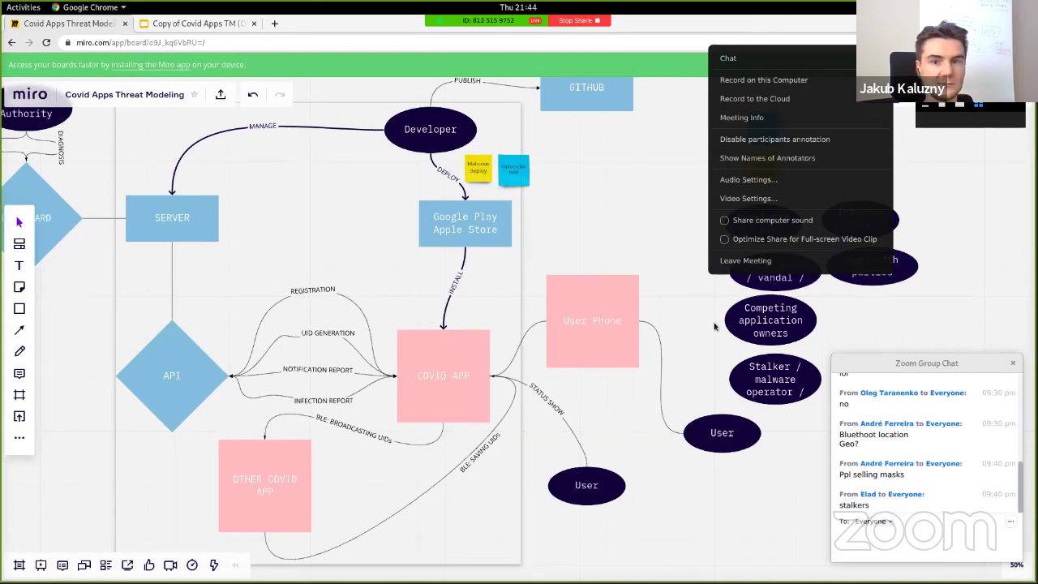
{"action": "left_click", "coordinate": [888, 266]}
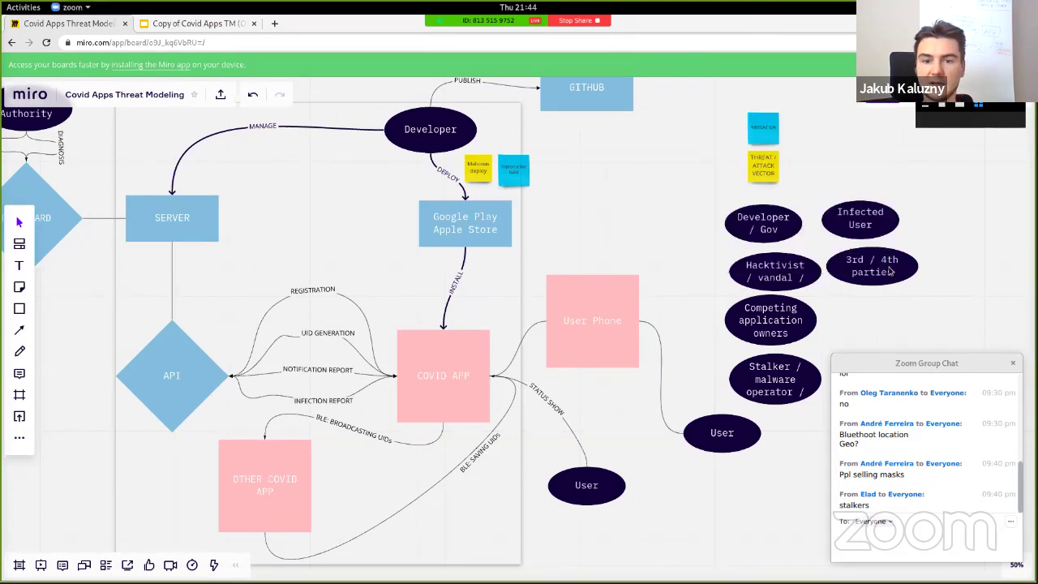
{"action": "left_click", "coordinate": [519, 310]}
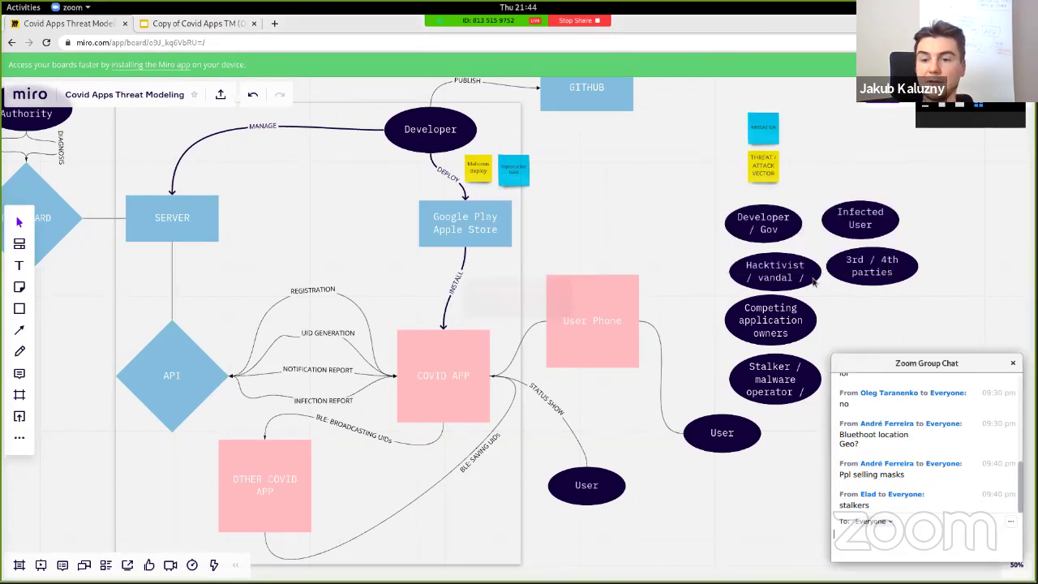
Duplicate the 3rd / 4th parties ellipse, place the copy directly below it, and relabel it "Health Authority"
{"action": "left_click", "coordinate": [896, 273]}
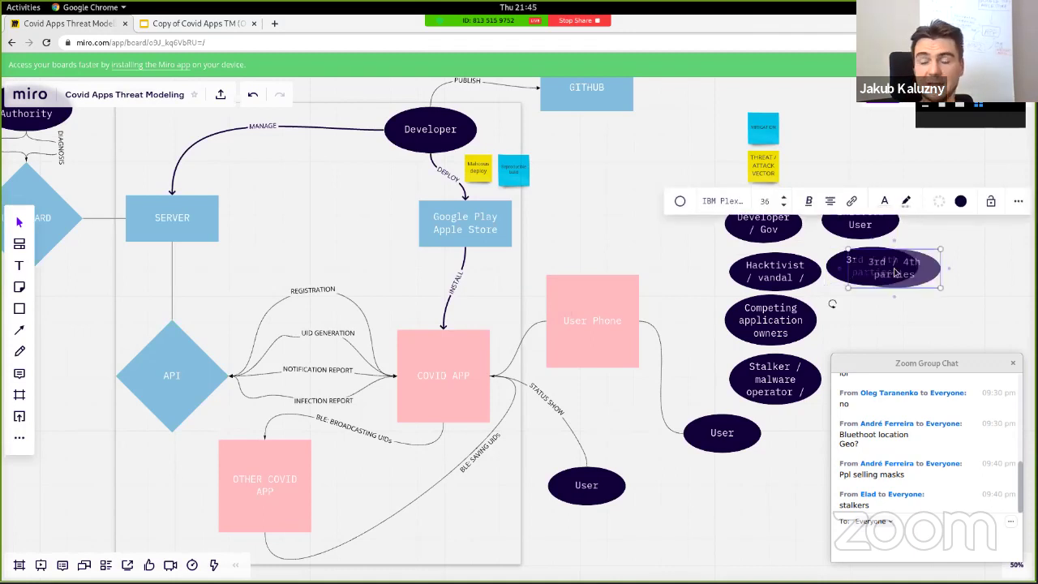
{"action": "left_click_drag", "start_coordinate": [896, 274], "coordinate": [887, 319]}
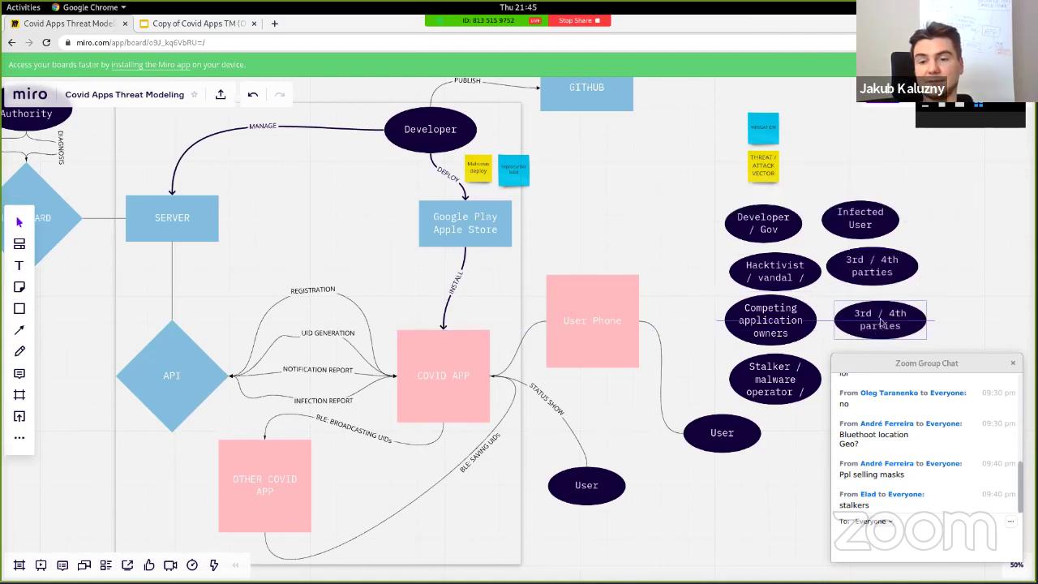
{"action": "double_click", "coordinate": [879, 320]}
{"action": "key", "text": "ctrl+a"}
{"action": "type", "text": "Hea"}
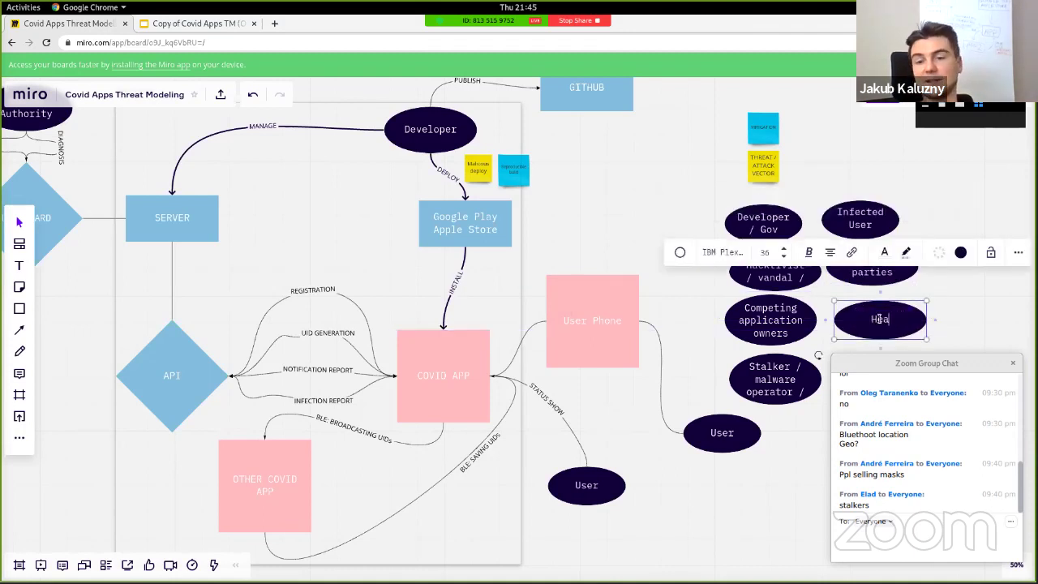
{"action": "type", "text": "lth Authorit"}
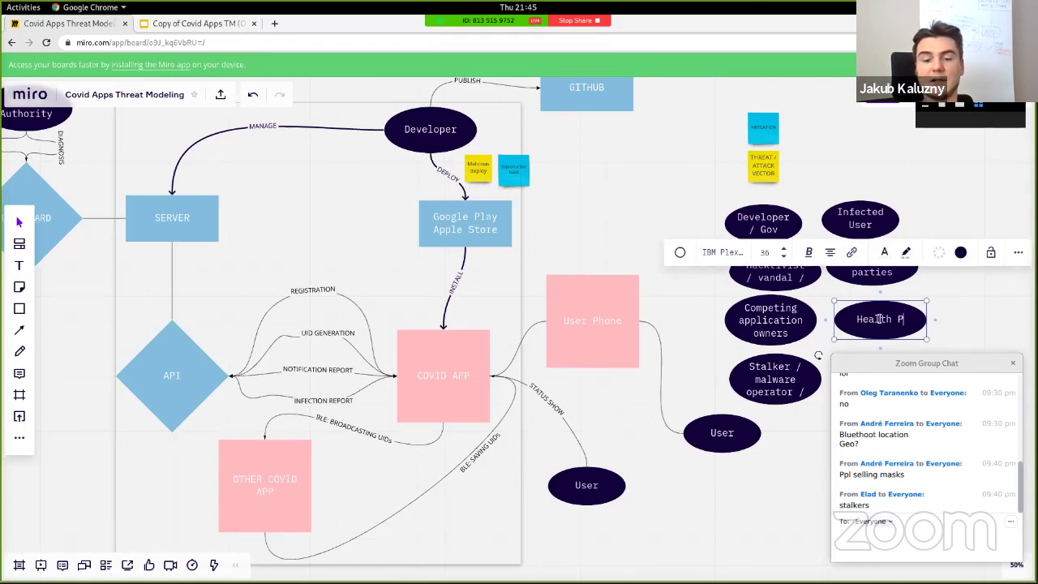
{"action": "type", "text": "y"}
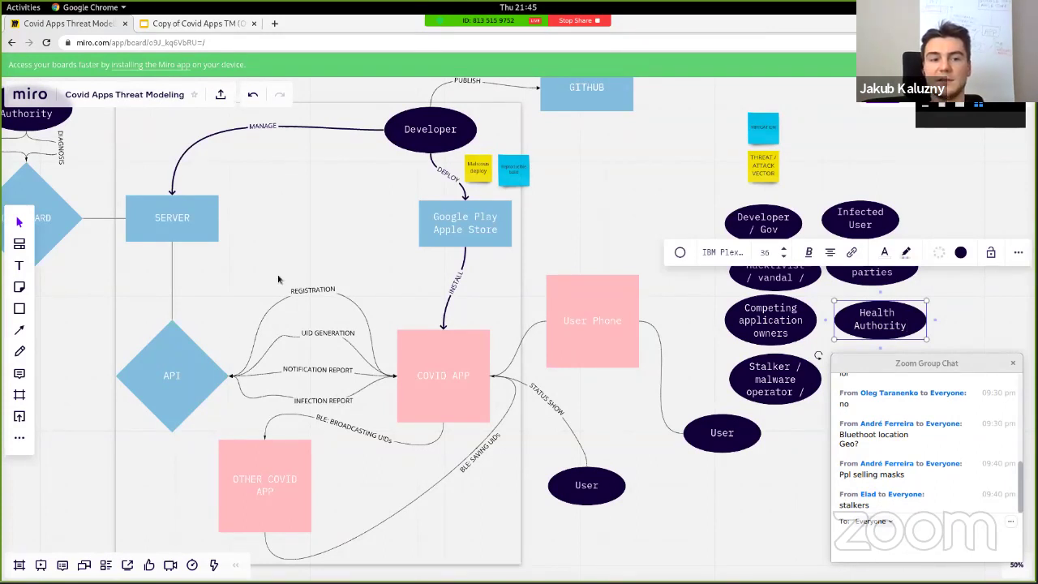
{"action": "left_click_drag", "start_coordinate": [141, 269], "coordinate": [259, 265]}
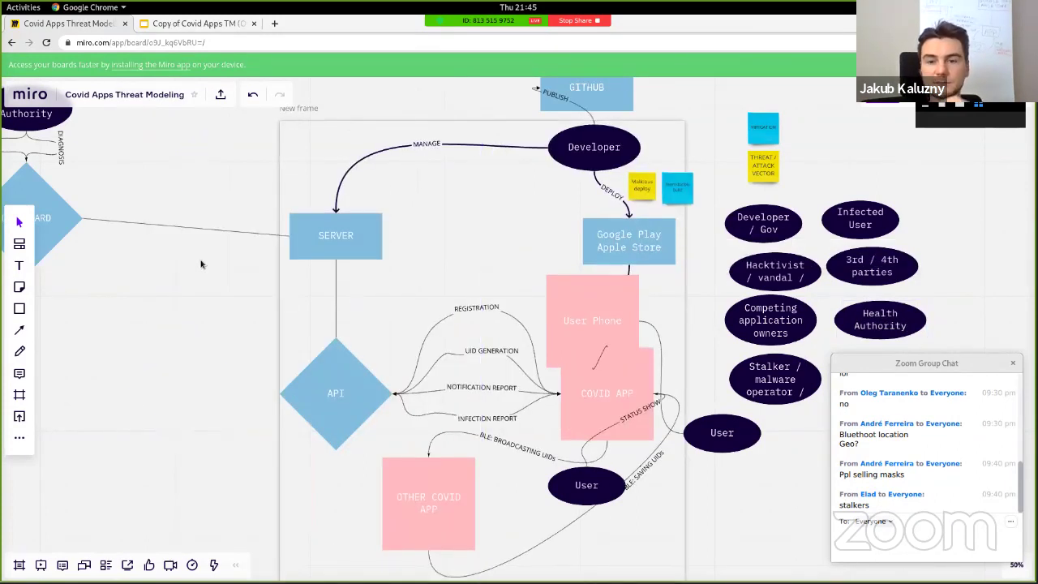
{"action": "key", "text": "ctrl+z"}
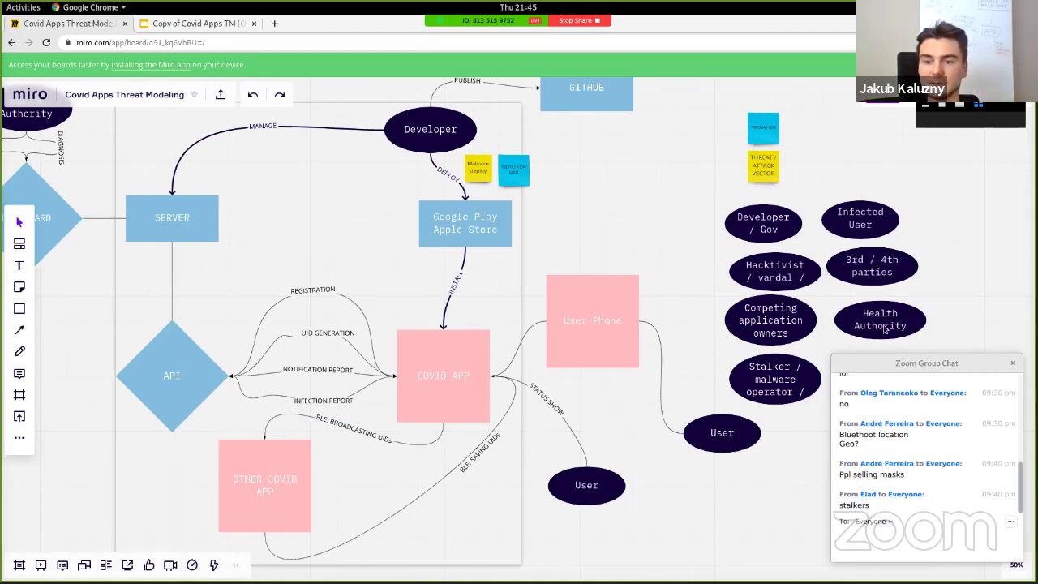
{"action": "left_click_drag", "start_coordinate": [908, 357], "coordinate": [908, 380]}
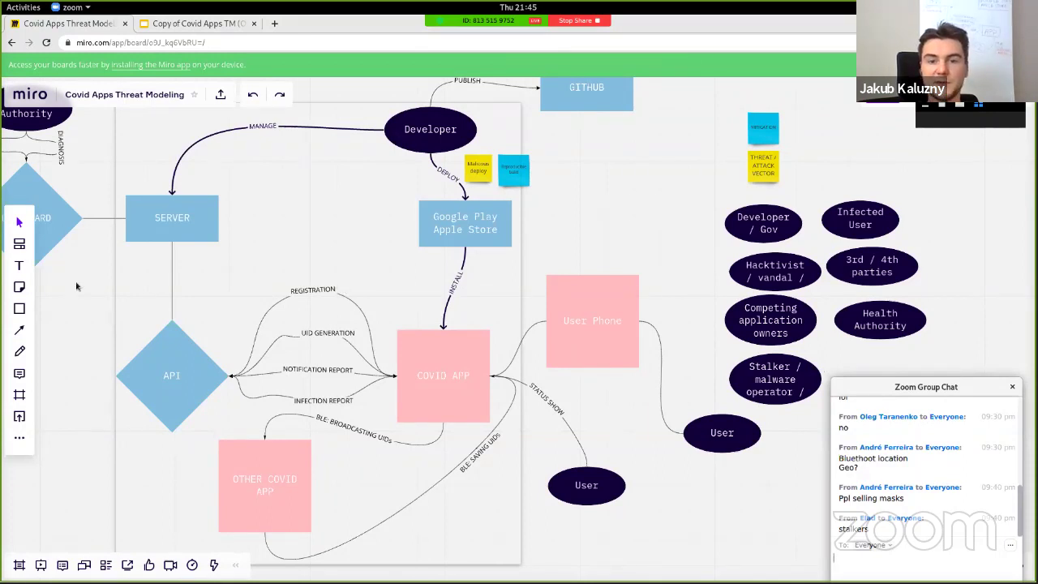
{"action": "left_click", "coordinate": [478, 170]}
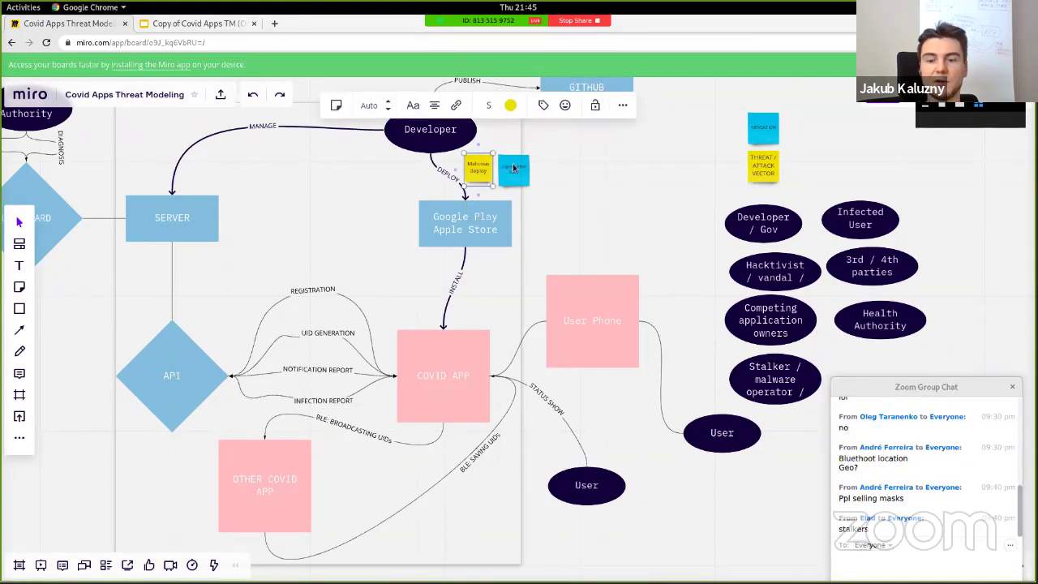
{"action": "left_click", "coordinate": [512, 167]}
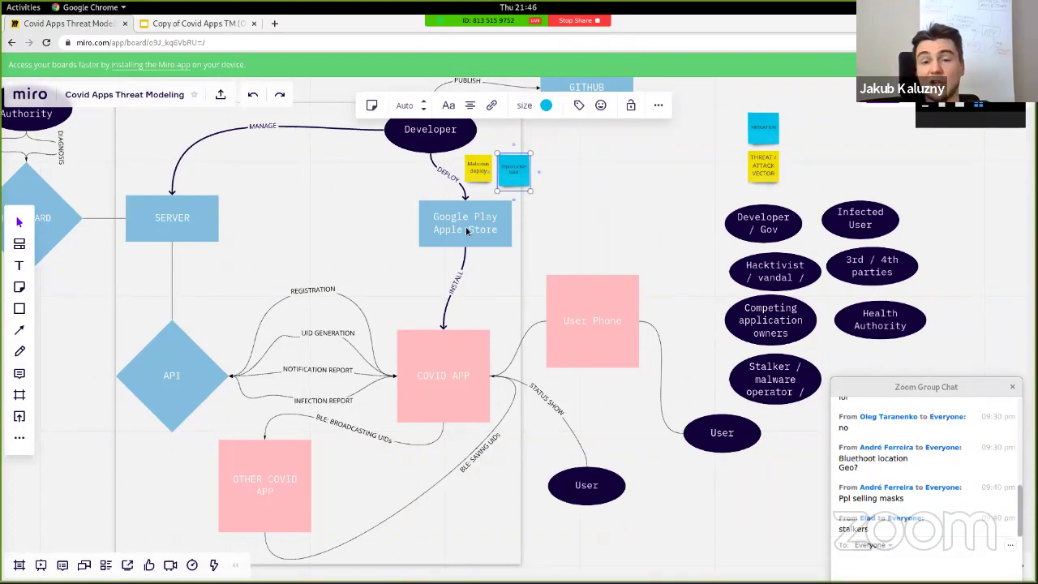
{"action": "left_click", "coordinate": [498, 199]}
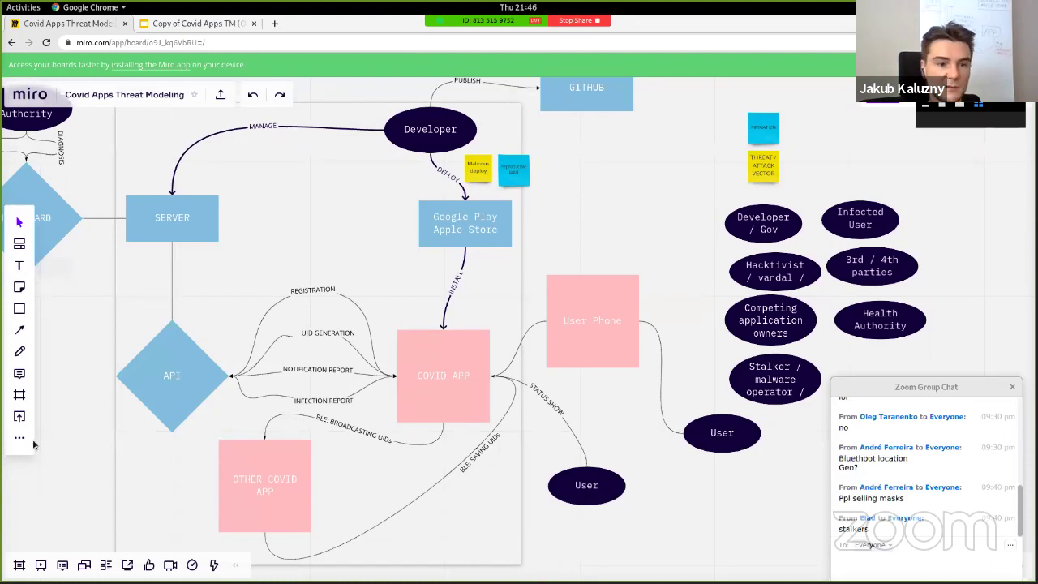
Draw a plain straight line without arrowheads diagonally across the Developer and DEPLOY area, from above MANAGE towards User Phone
{"action": "left_click", "coordinate": [19, 330]}
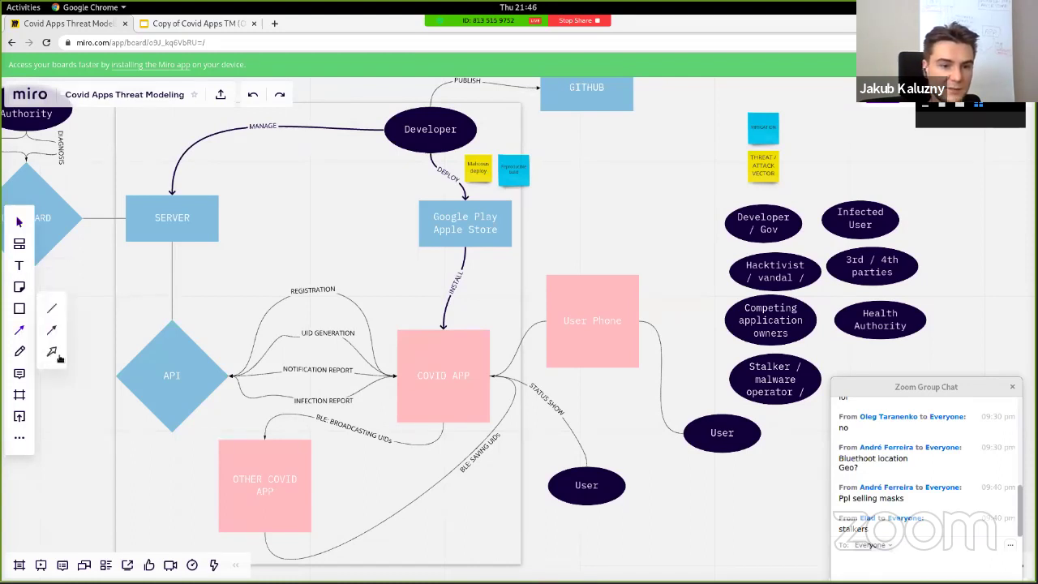
{"action": "left_click", "coordinate": [19, 437]}
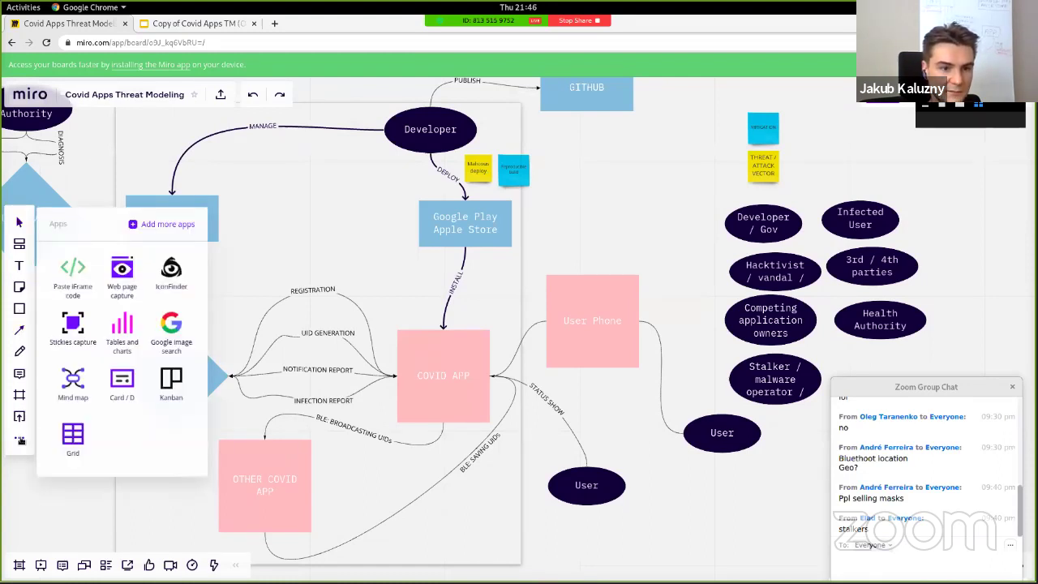
{"action": "left_click", "coordinate": [19, 330]}
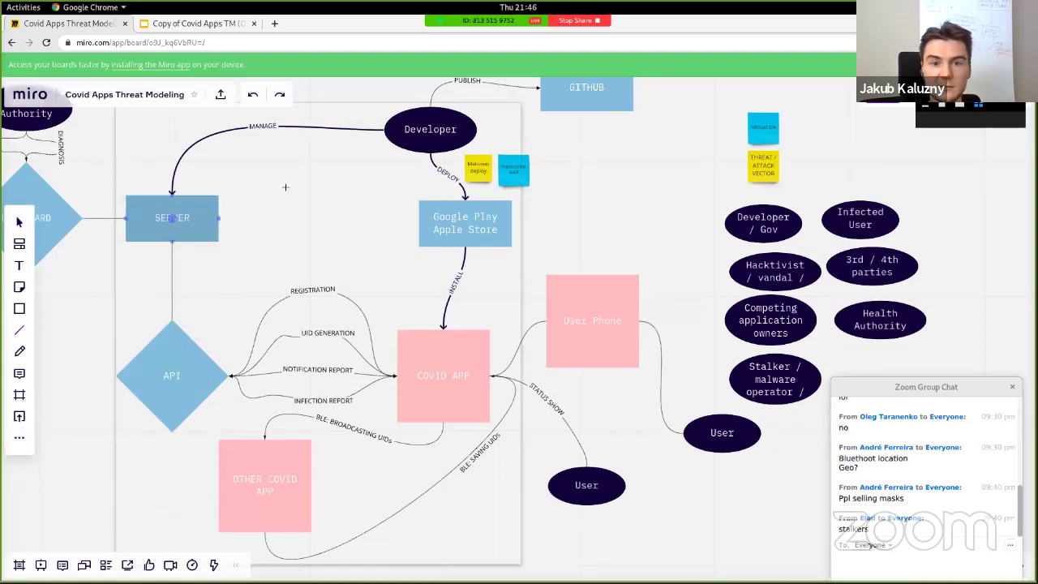
{"action": "left_click_drag", "start_coordinate": [304, 108], "coordinate": [611, 227]}
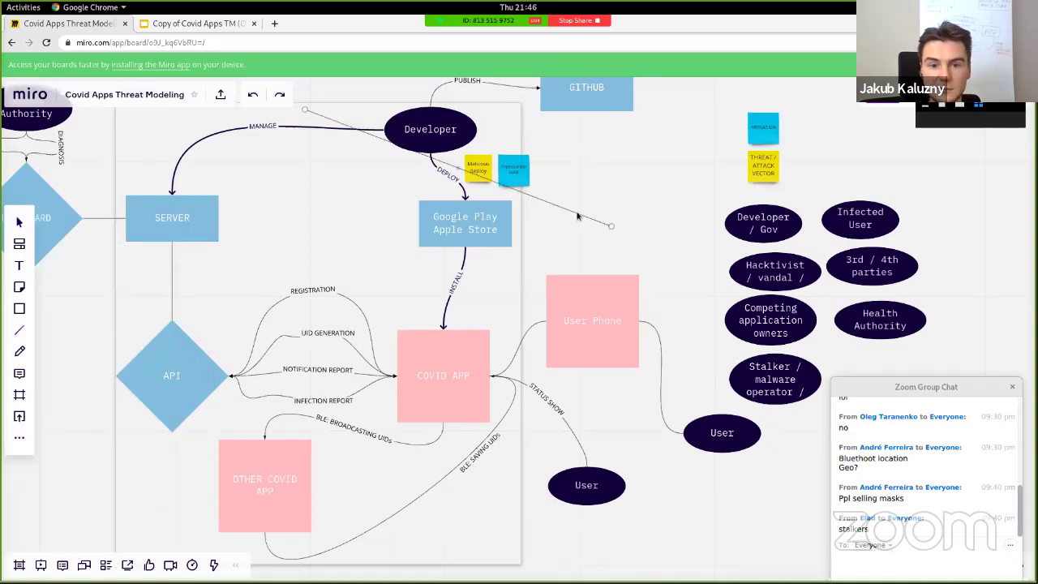
{"action": "left_click", "coordinate": [442, 276]}
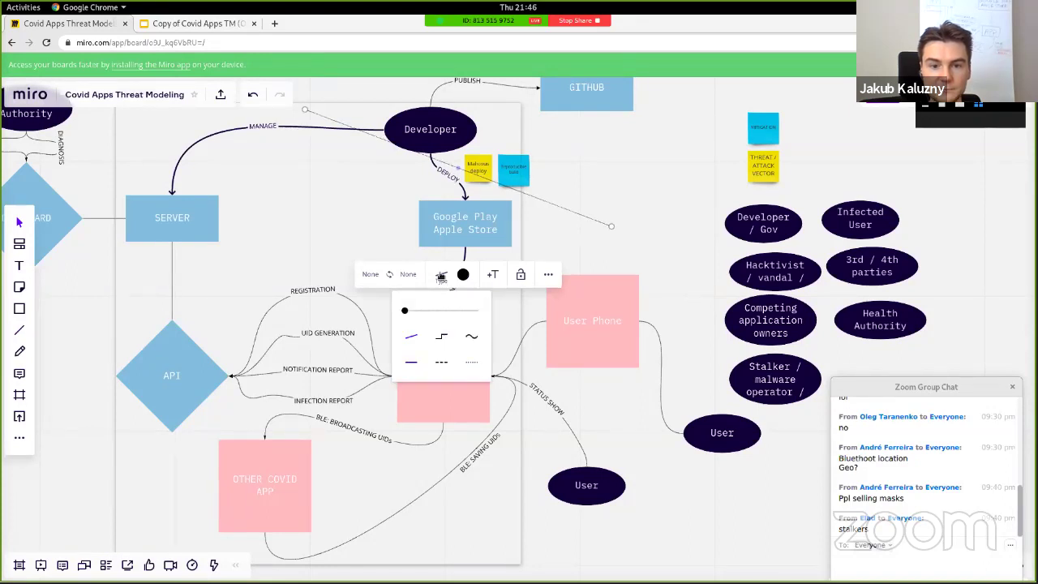
{"action": "left_click", "coordinate": [441, 277]}
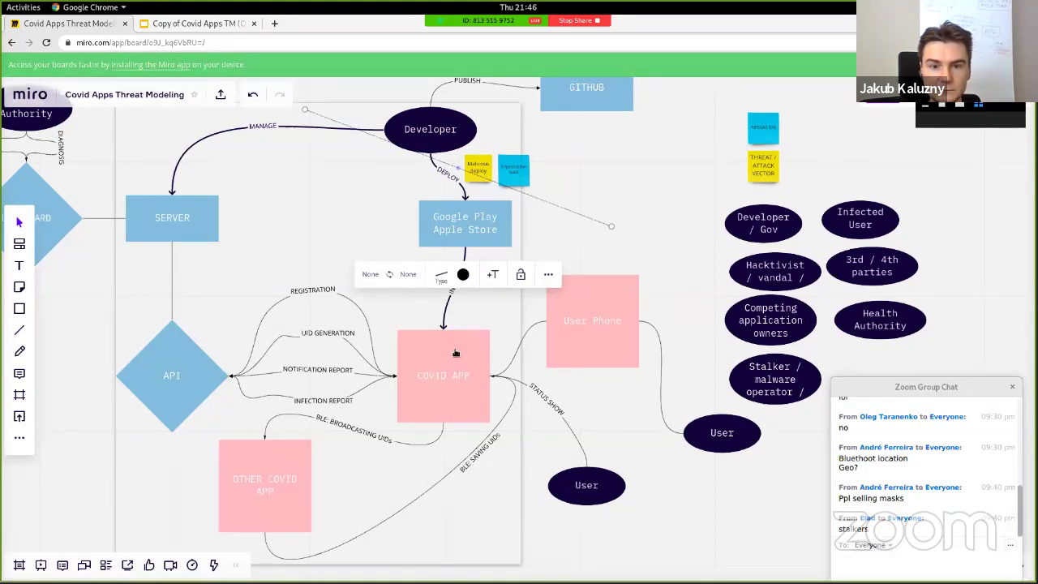
{"action": "left_click", "coordinate": [442, 277]}
Bend the new line at its middle just above Google Play / Apple Store and raise both ends to form a V around Developer
{"action": "left_click_drag", "start_coordinate": [455, 173], "coordinate": [456, 188]}
{"action": "left_click", "coordinate": [300, 106]}
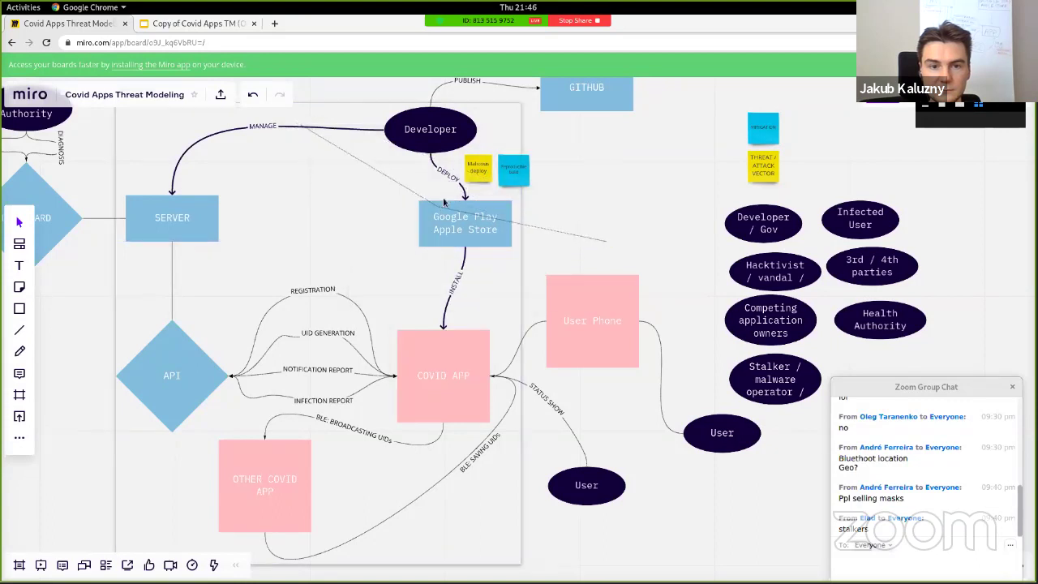
{"action": "left_click", "coordinate": [301, 128]}
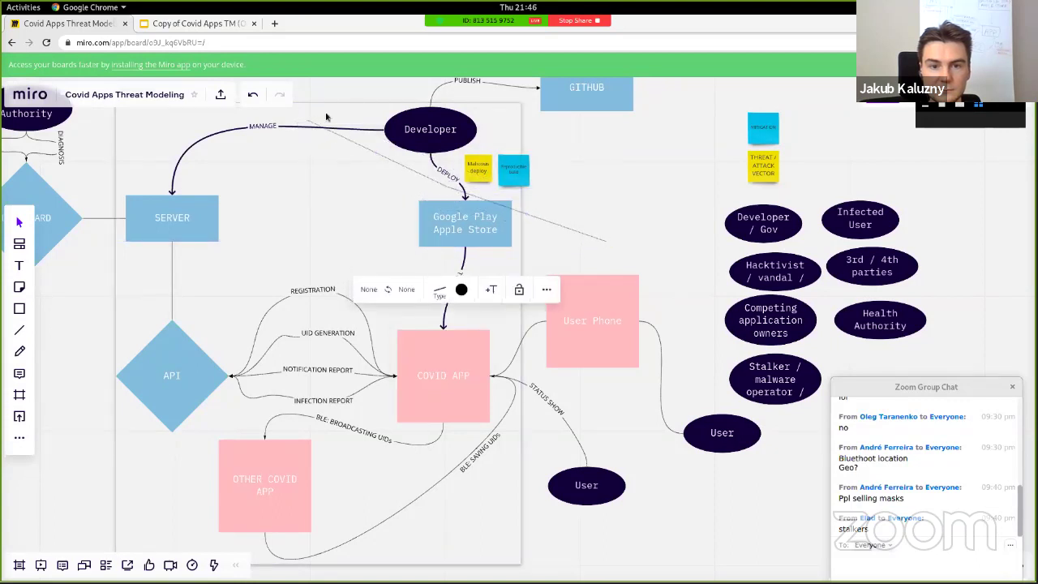
{"action": "left_click_drag", "start_coordinate": [301, 128], "coordinate": [339, 97]}
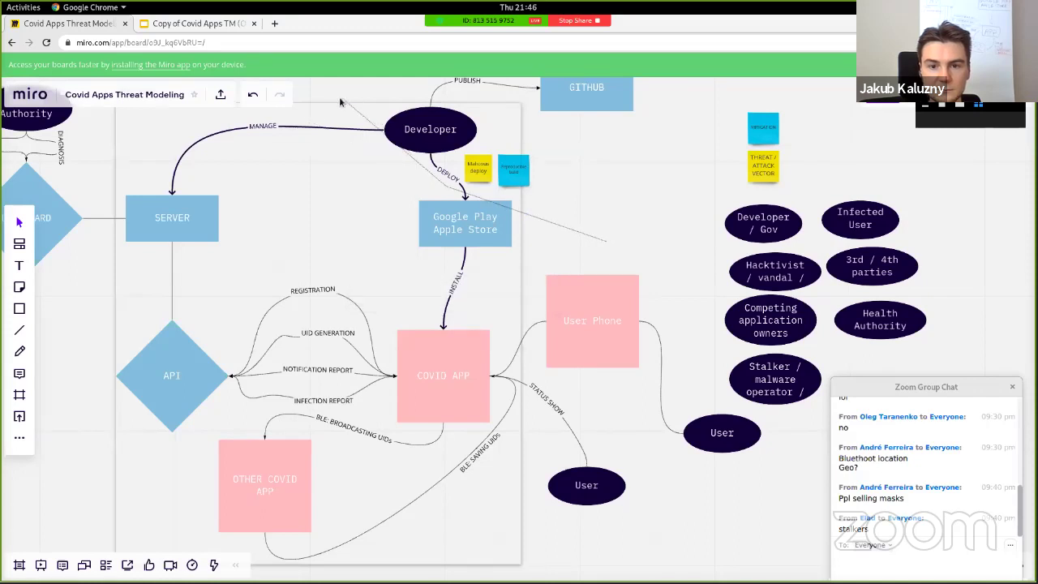
{"action": "left_click", "coordinate": [582, 243]}
{"action": "left_click_drag", "start_coordinate": [607, 240], "coordinate": [687, 89]}
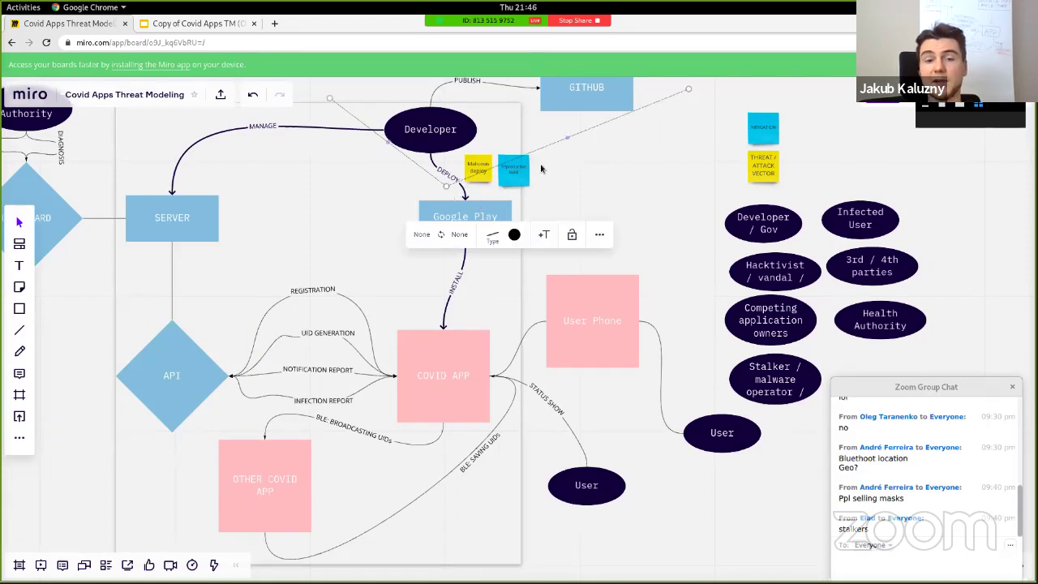
Duplicate the yellow Malicious deploy sticky note, place the copy beside Developer, and relabel it "3rd party TM"
{"action": "left_click", "coordinate": [476, 166]}
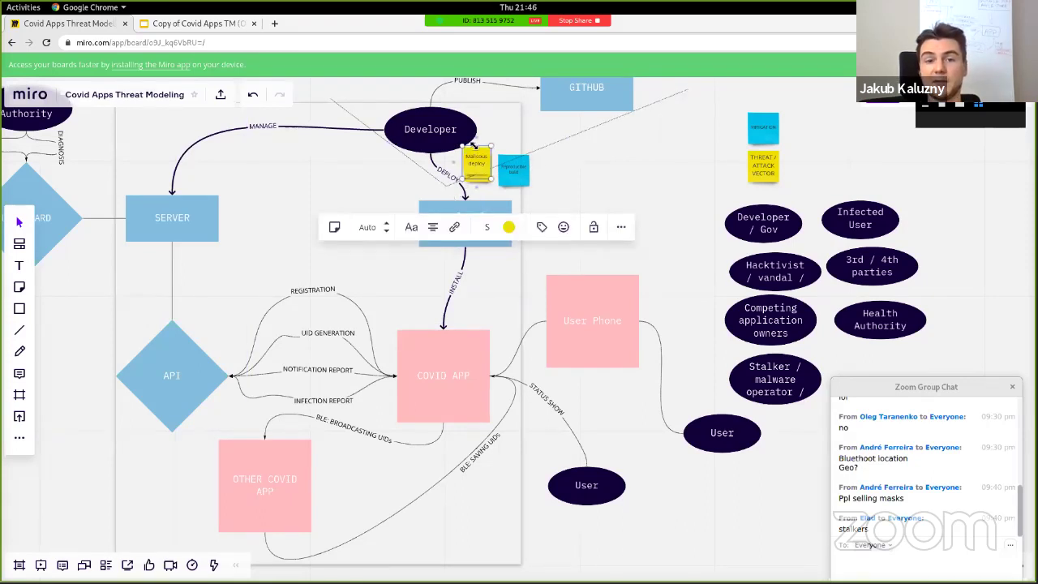
{"action": "left_click_drag", "start_coordinate": [471, 144], "coordinate": [493, 139]}
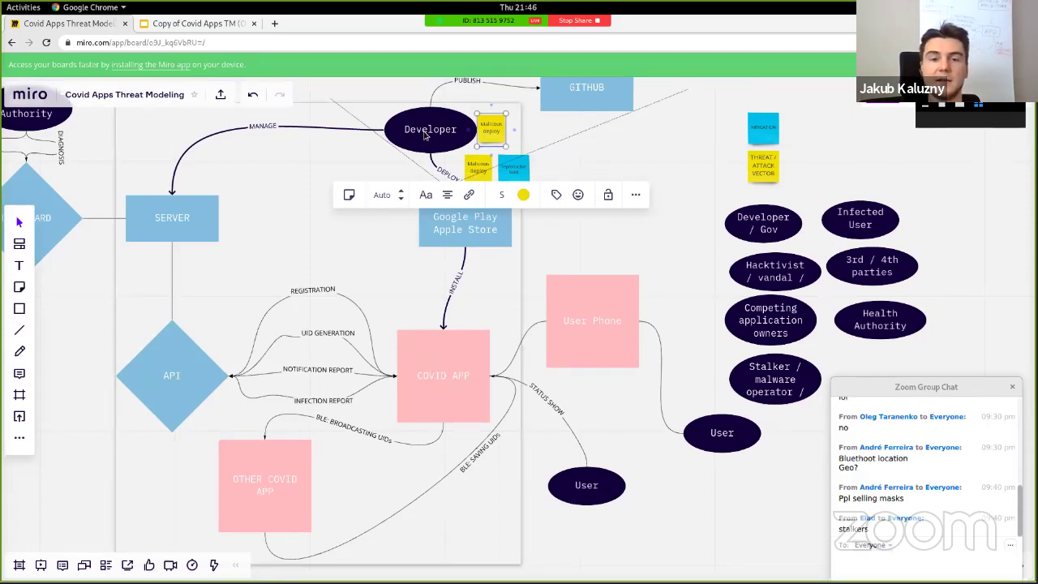
{"action": "double_click", "coordinate": [492, 124]}
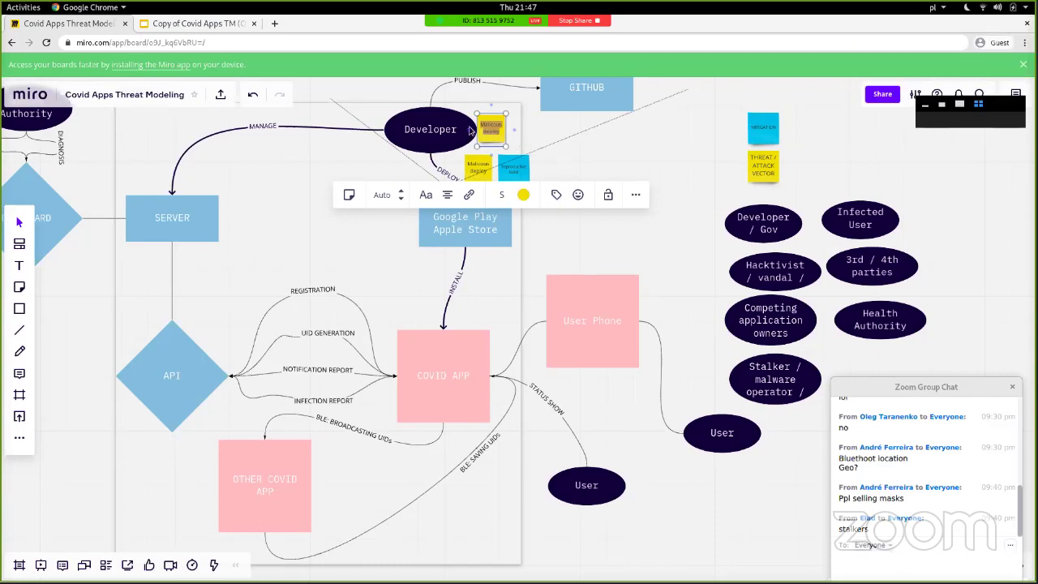
{"action": "type", "text": "3rd party TM"}
{"action": "key", "text": "Escape"}
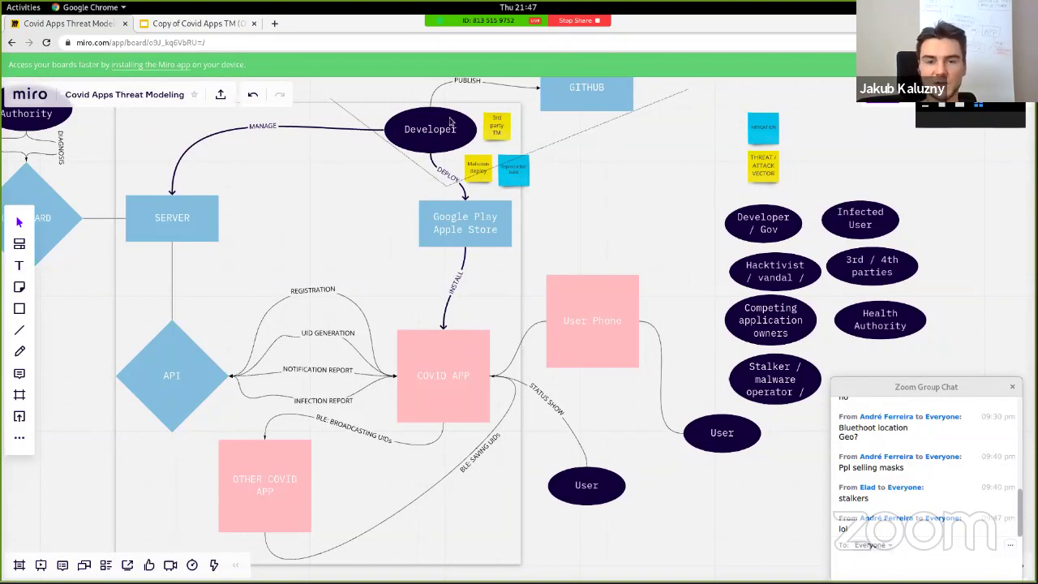
Extend the text of the 3rd party TM sticky note with "(3rd party components"
{"action": "left_click", "coordinate": [502, 127]}
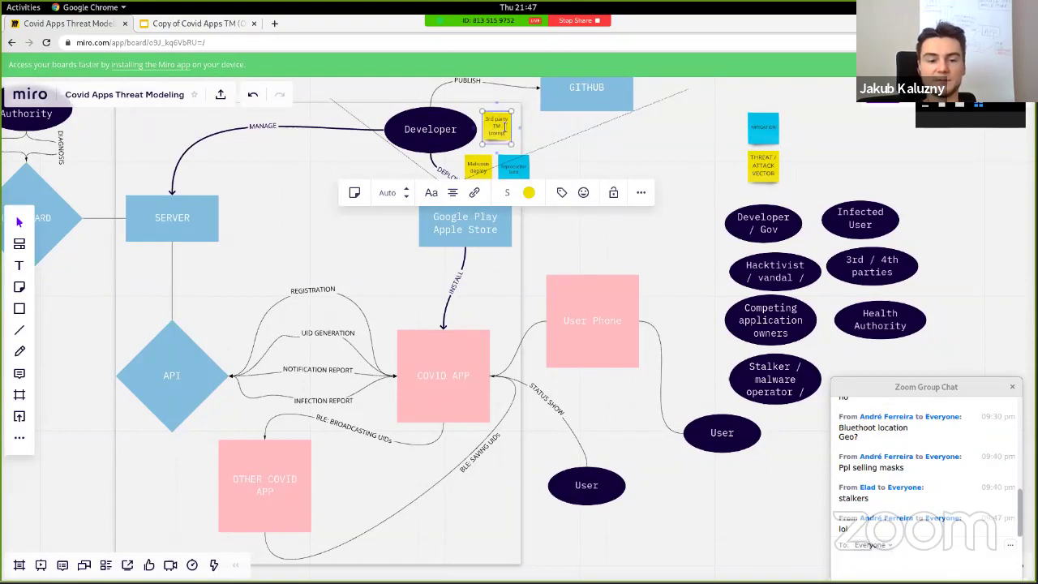
{"action": "type", "text": "(3rd party"}
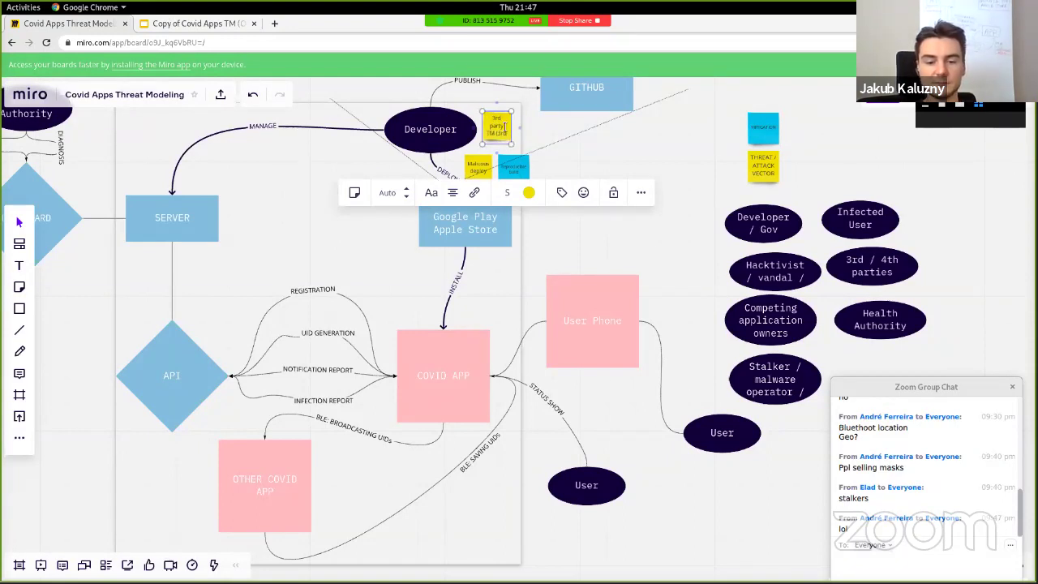
{"action": "type", "text": " components"}
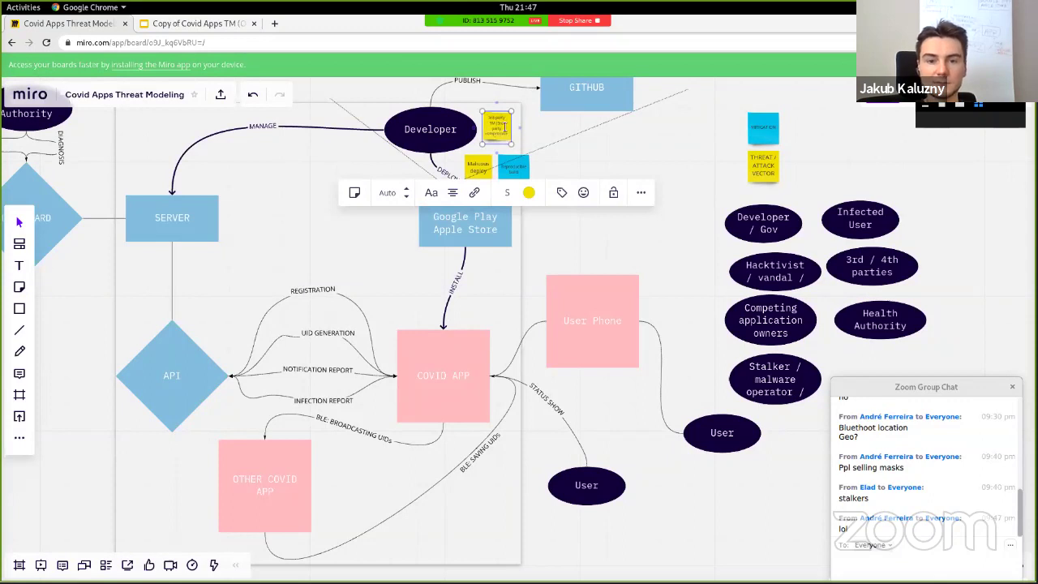
{"action": "key", "text": "Escape"}
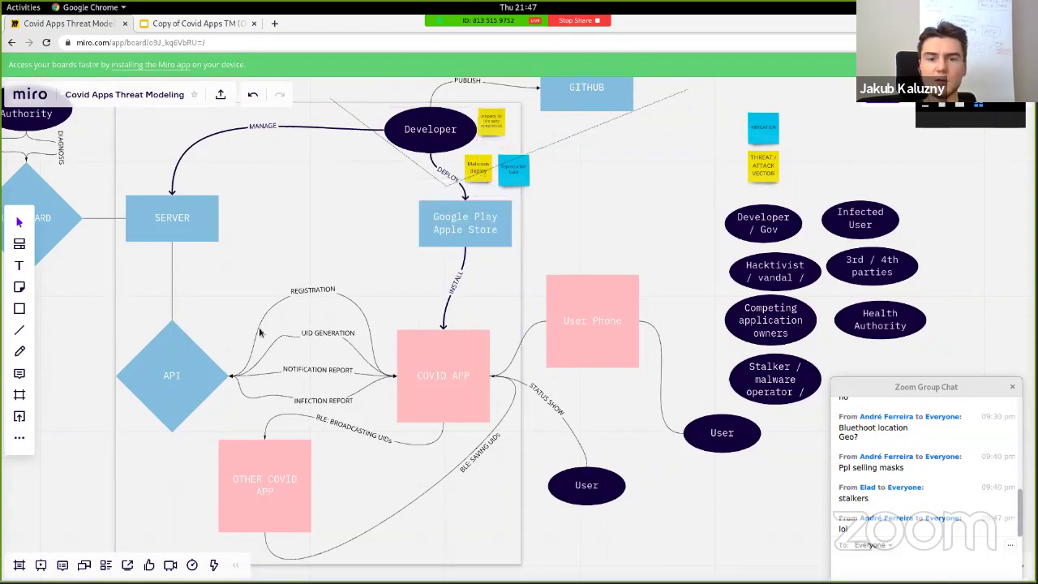
{"action": "left_click", "coordinate": [457, 227]}
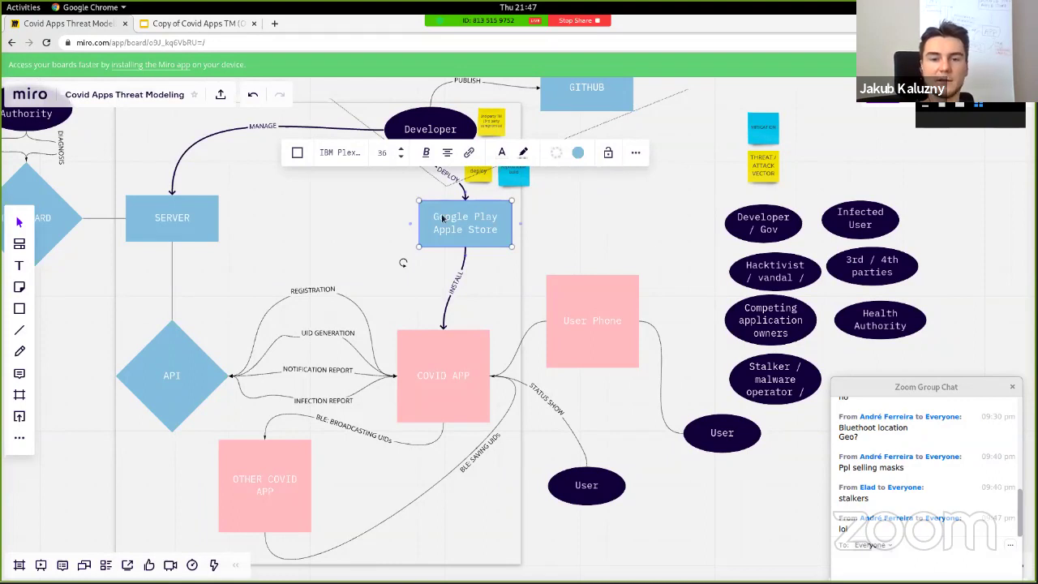
{"action": "left_click", "coordinate": [485, 183]}
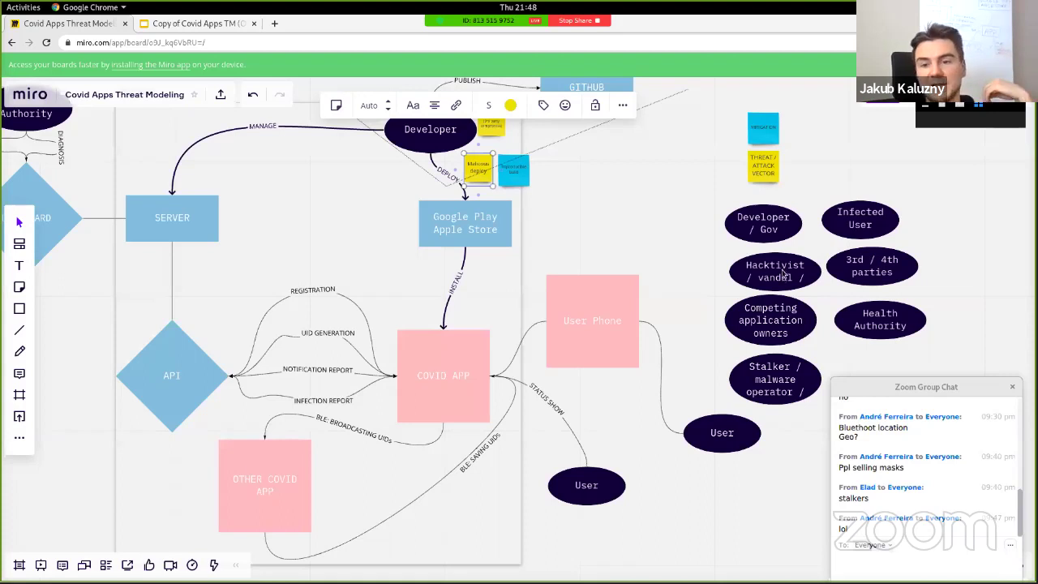
{"action": "left_click", "coordinate": [778, 332]}
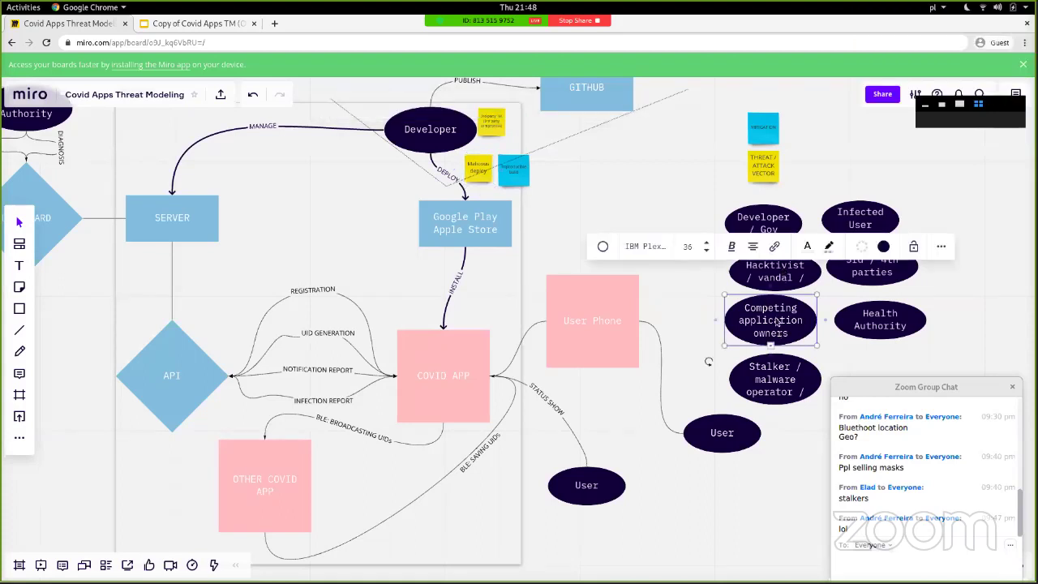
Duplicate the Malicious deploy sticky note, relabel the copy "fake news / fake reviews", and place it against the Google Play / Apple Store box
{"action": "left_click", "coordinate": [487, 174]}
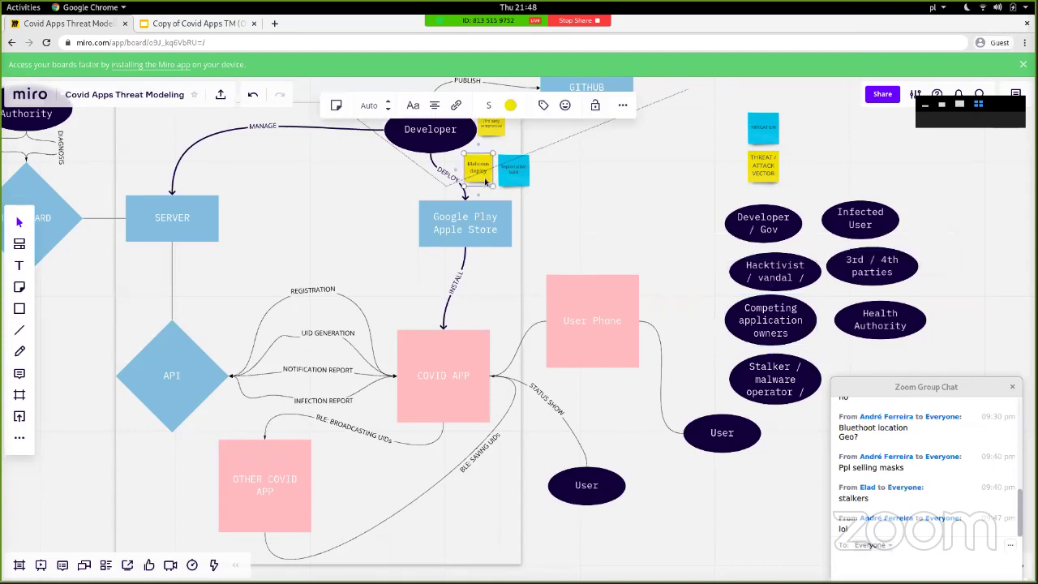
{"action": "left_click_drag", "start_coordinate": [485, 181], "coordinate": [553, 228]}
{"action": "type", "text": "fake"}
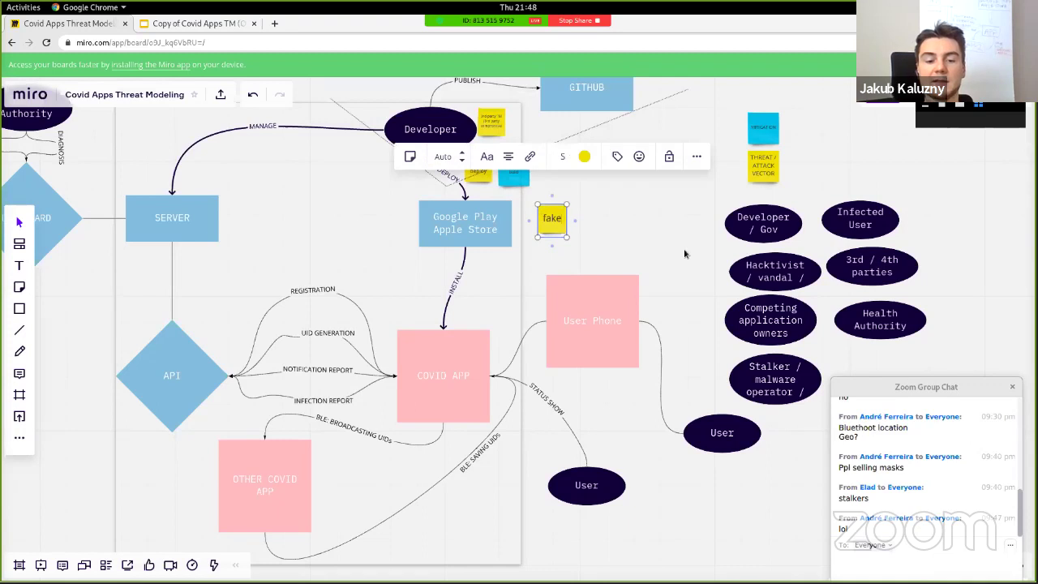
{"action": "type", "text": " news / fake reviews"}
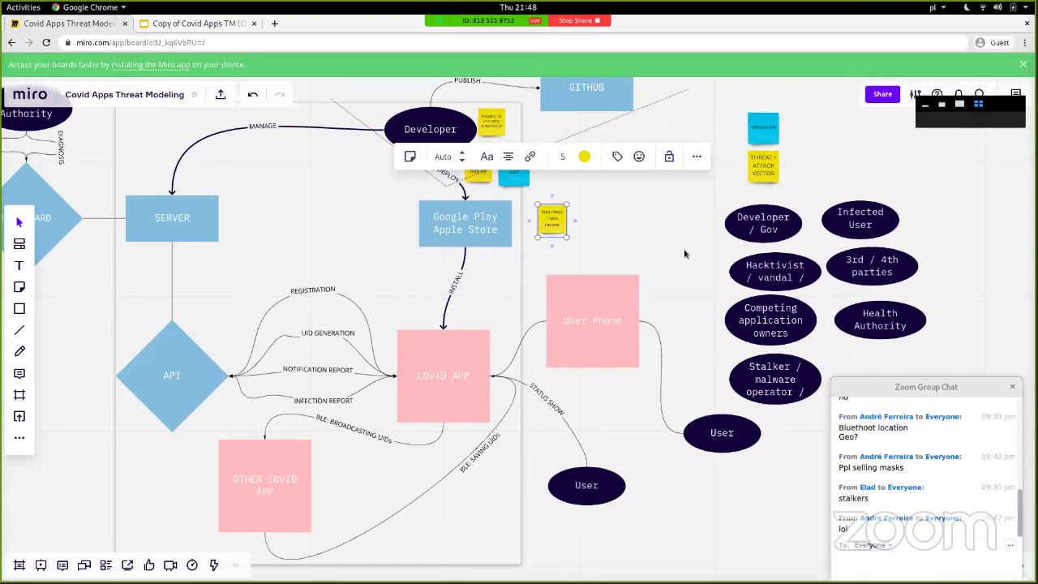
{"action": "left_click", "coordinate": [567, 223]}
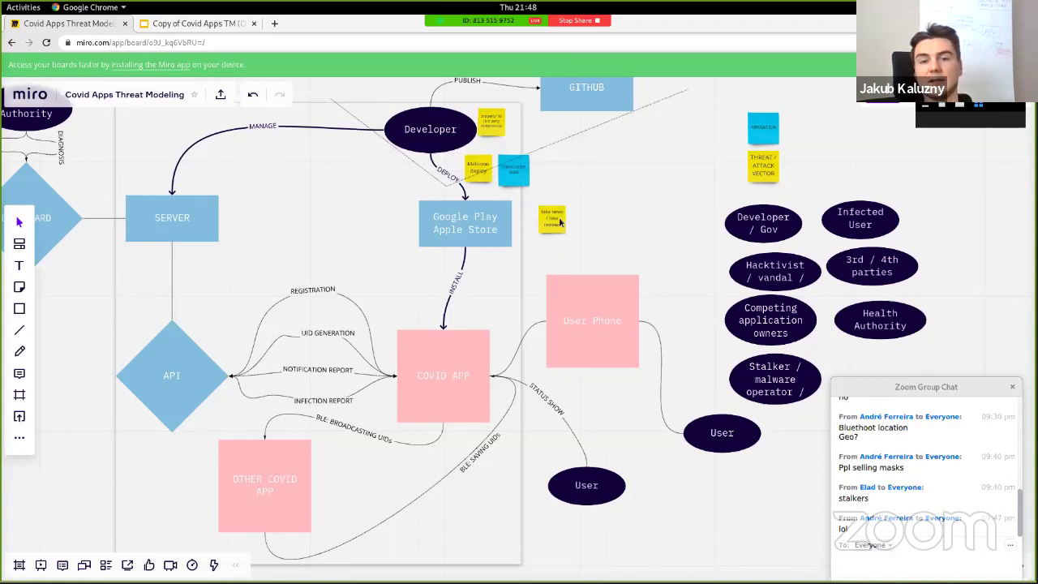
{"action": "left_click_drag", "start_coordinate": [560, 221], "coordinate": [536, 221]}
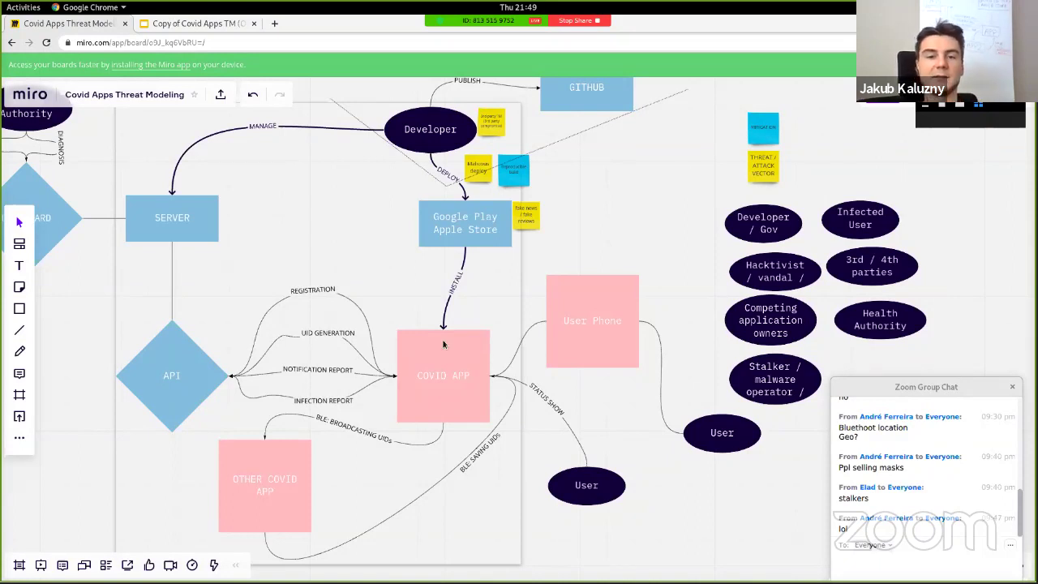
Duplicate the fake news / fake reviews sticky note, relabel the copy "bad PR", and place it between SERVER and Developer
{"action": "left_click", "coordinate": [527, 217]}
{"action": "left_click_drag", "start_coordinate": [526, 218], "coordinate": [559, 217]}
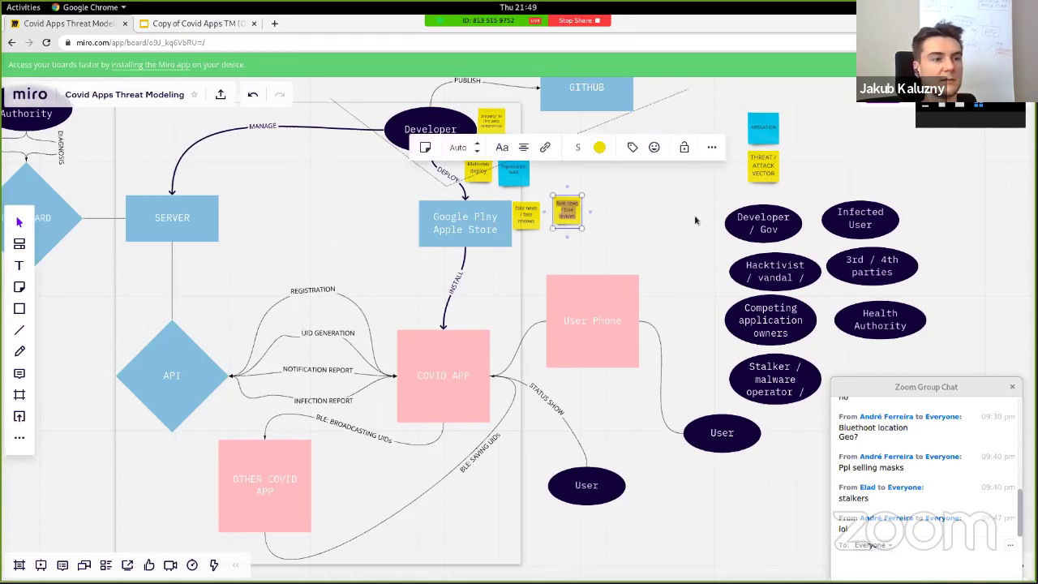
{"action": "type", "text": "bad PR"}
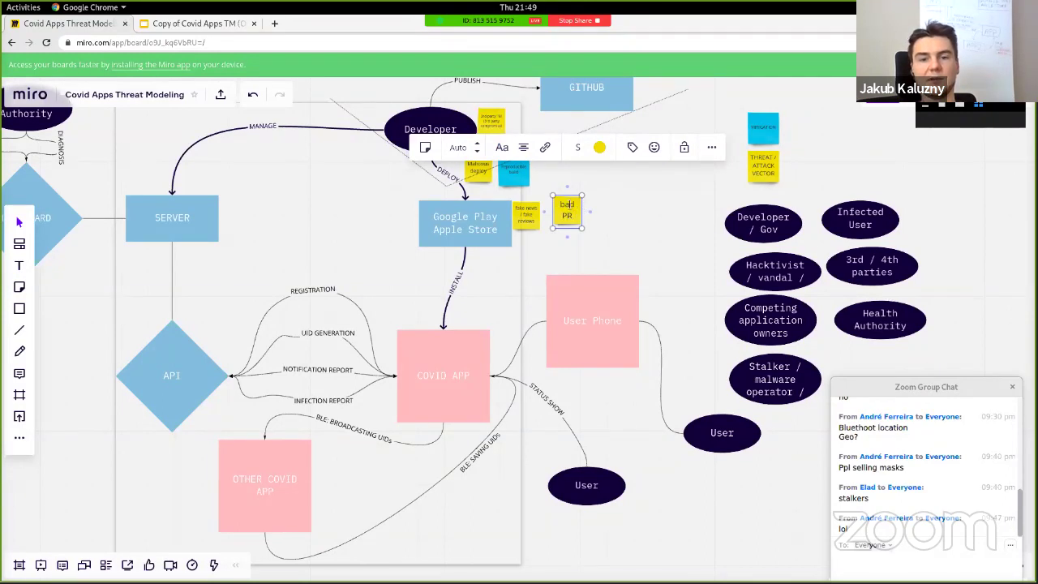
{"action": "left_click", "coordinate": [597, 206]}
{"action": "left_click_drag", "start_coordinate": [568, 209], "coordinate": [318, 169]}
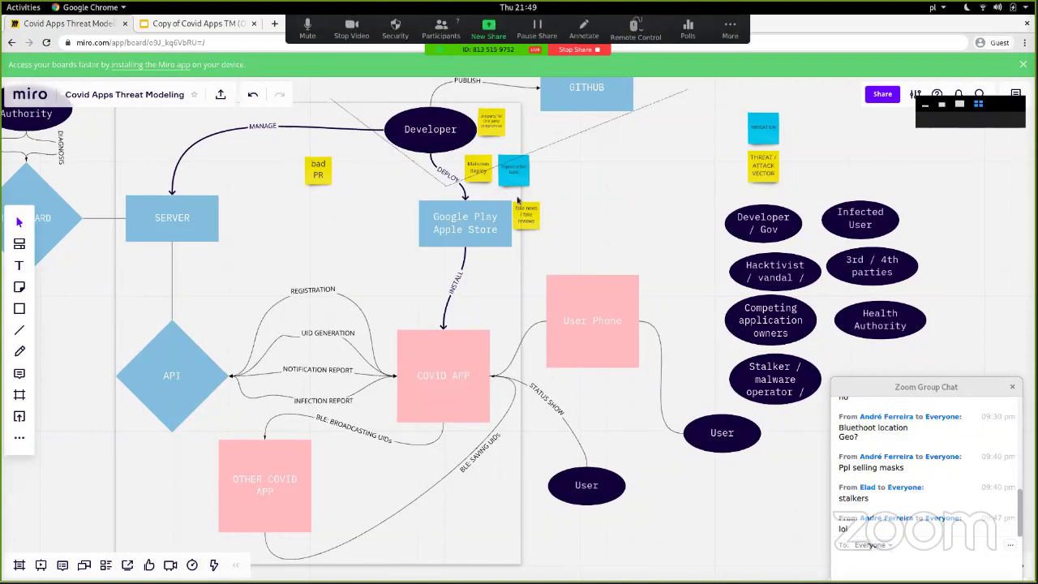
View the Zoom meeting's participants list and close it again
{"action": "left_click", "coordinate": [440, 30]}
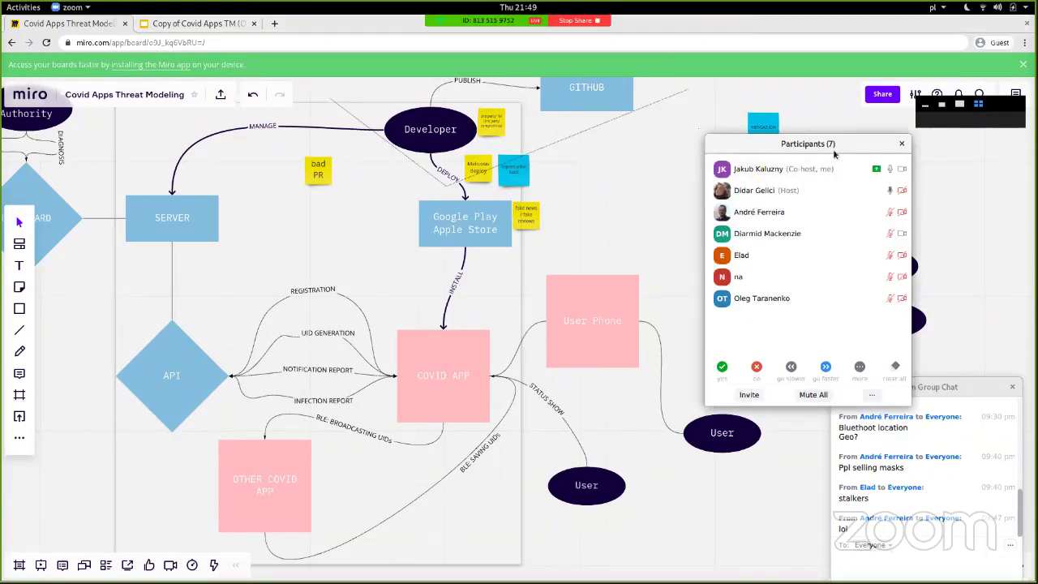
{"action": "left_click", "coordinate": [902, 145]}
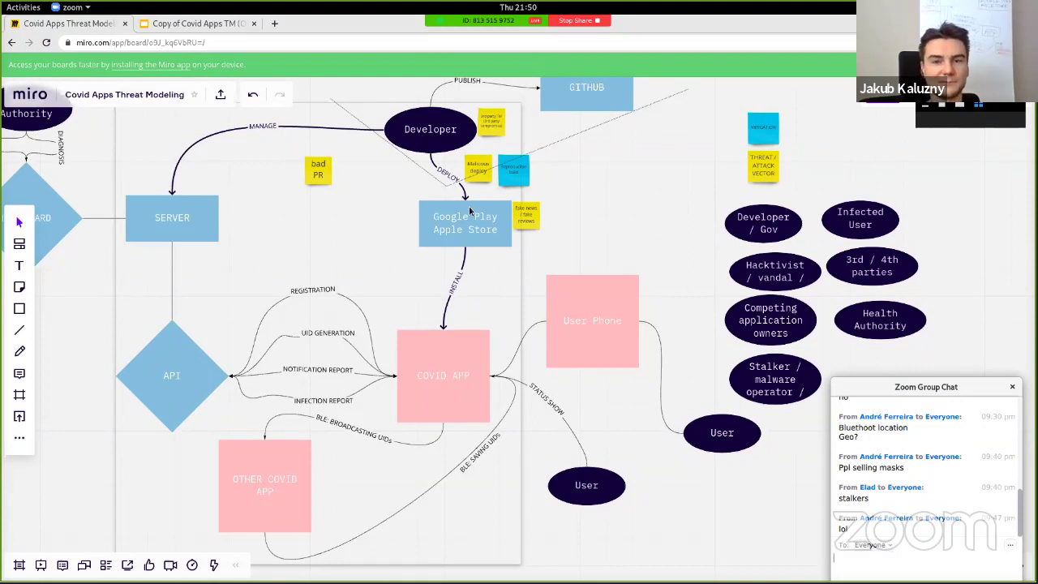
Duplicate the bad PR sticky note, place the copy directly below it, and relabel it "bad UX"
{"action": "left_click", "coordinate": [317, 172]}
{"action": "left_click", "coordinate": [317, 172]}
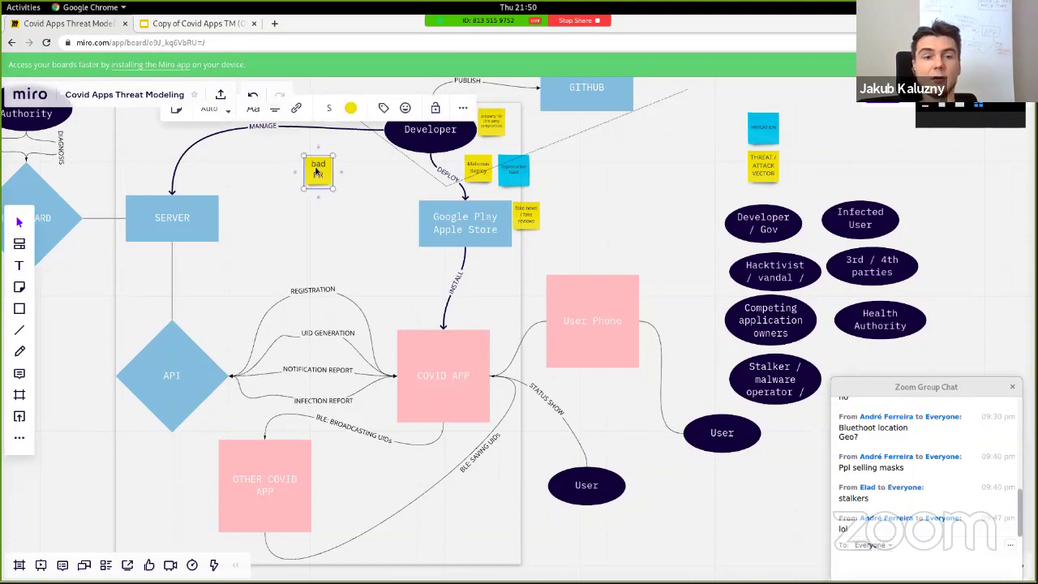
{"action": "left_click_drag", "start_coordinate": [317, 172], "coordinate": [317, 225]}
{"action": "double_click", "coordinate": [316, 224]}
{"action": "type", "text": "bad"}
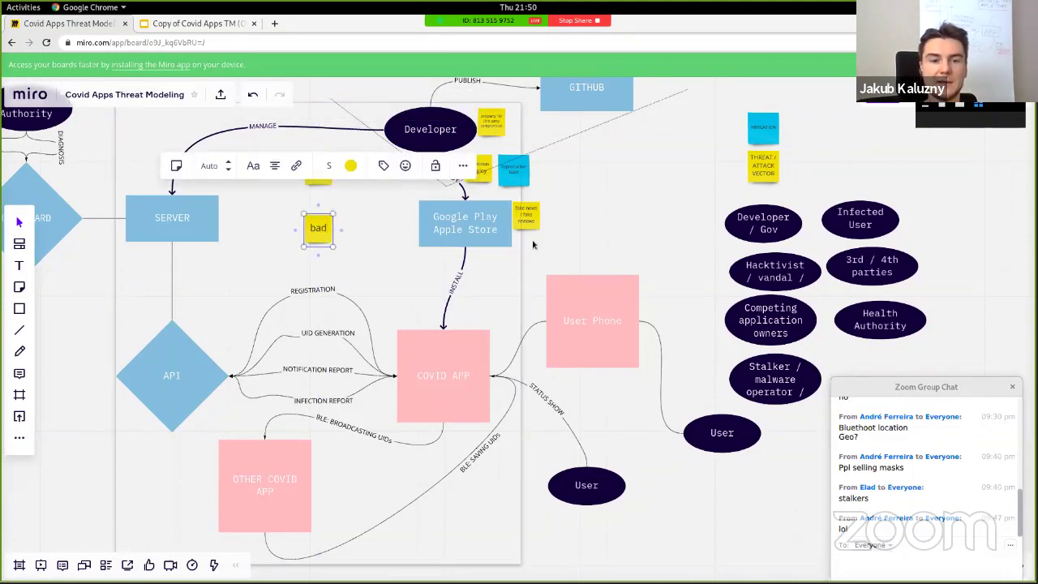
{"action": "type", "text": " U"}
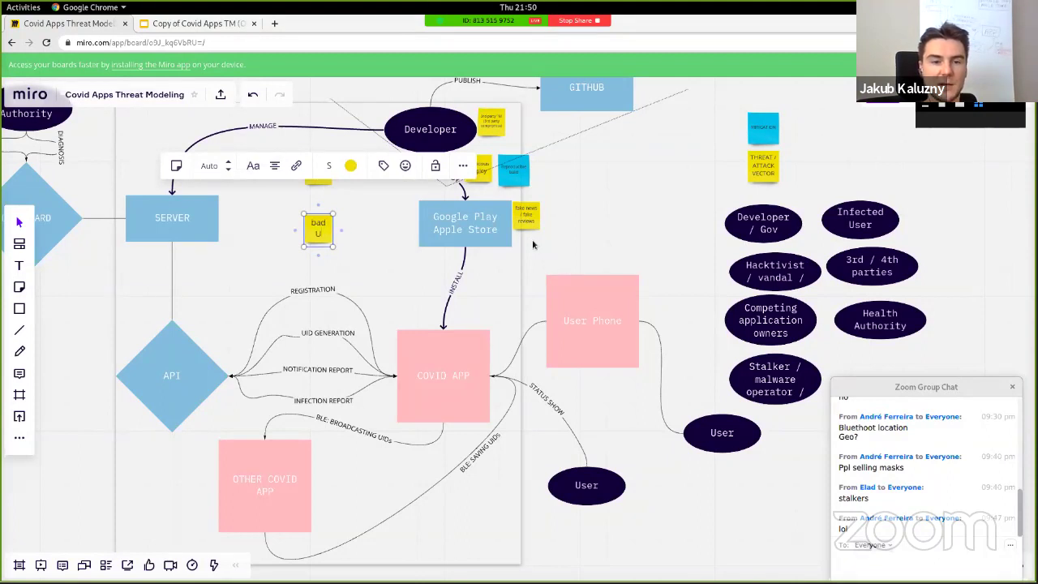
{"action": "type", "text": "X"}
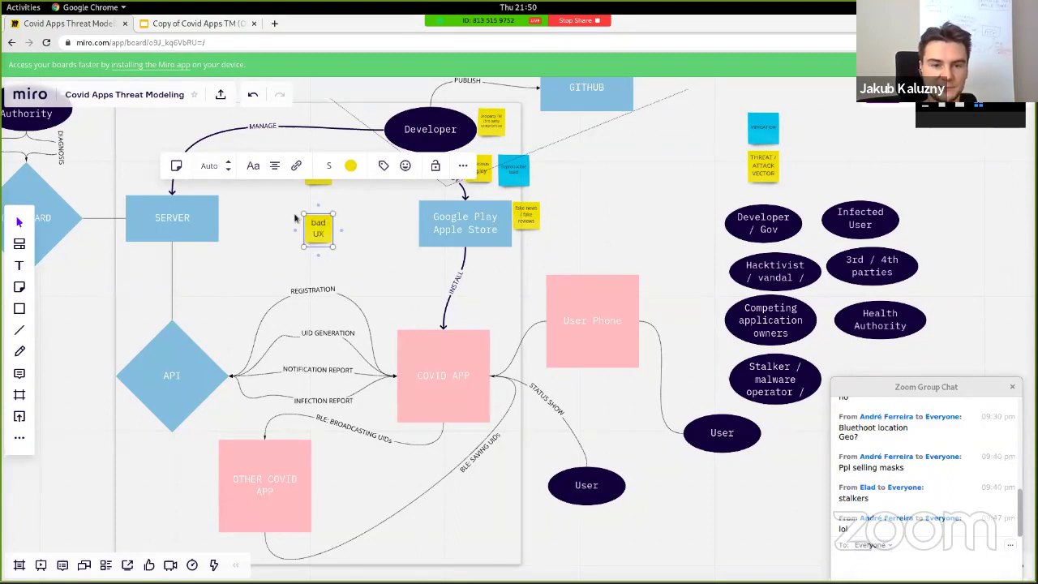
Move the bad UX sticky note closer to SERVER and place a duplicate of it beside it, below bad PR
{"action": "left_click_drag", "start_coordinate": [318, 230], "coordinate": [271, 227]}
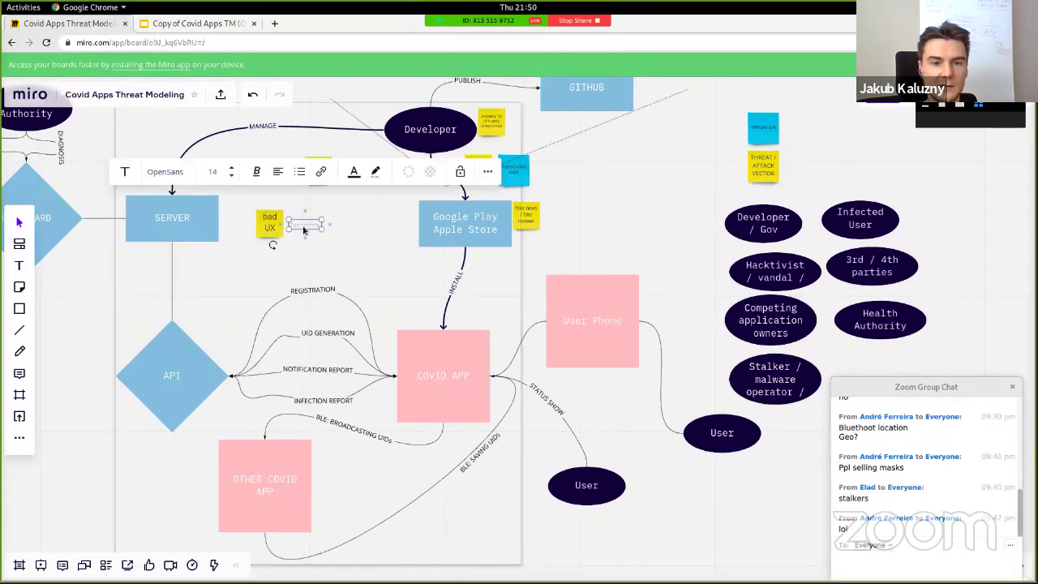
{"action": "key", "text": "Escape"}
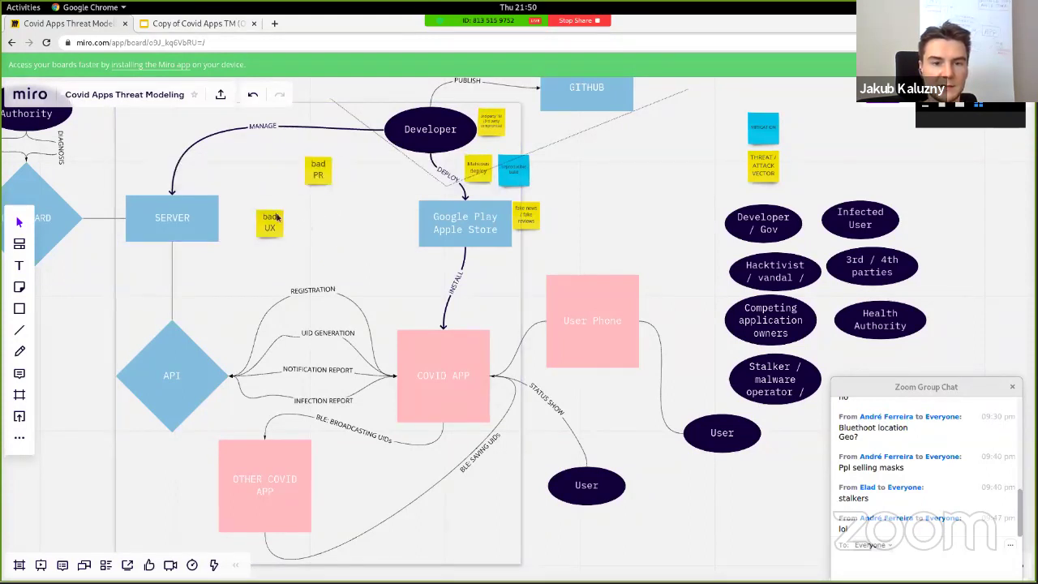
{"action": "left_click", "coordinate": [274, 217]}
{"action": "left_click", "coordinate": [271, 217]}
{"action": "left_click_drag", "start_coordinate": [270, 217], "coordinate": [316, 230]}
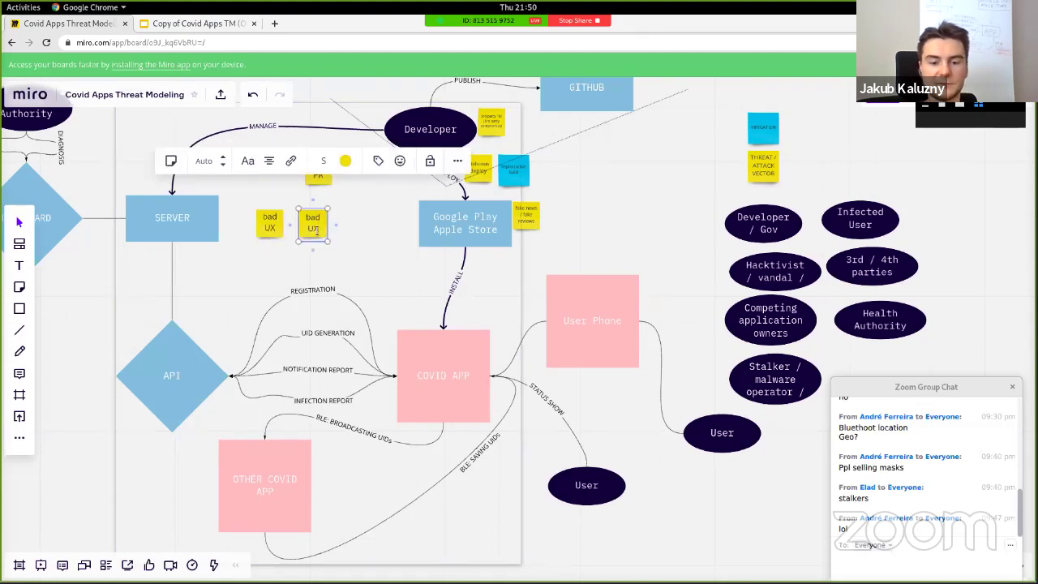
Relabel the duplicated bad UX sticky note "functional bugs" and shift it slightly further away from bad UX
{"action": "double_click", "coordinate": [315, 229]}
{"action": "type", "text": "not functional well pr"}
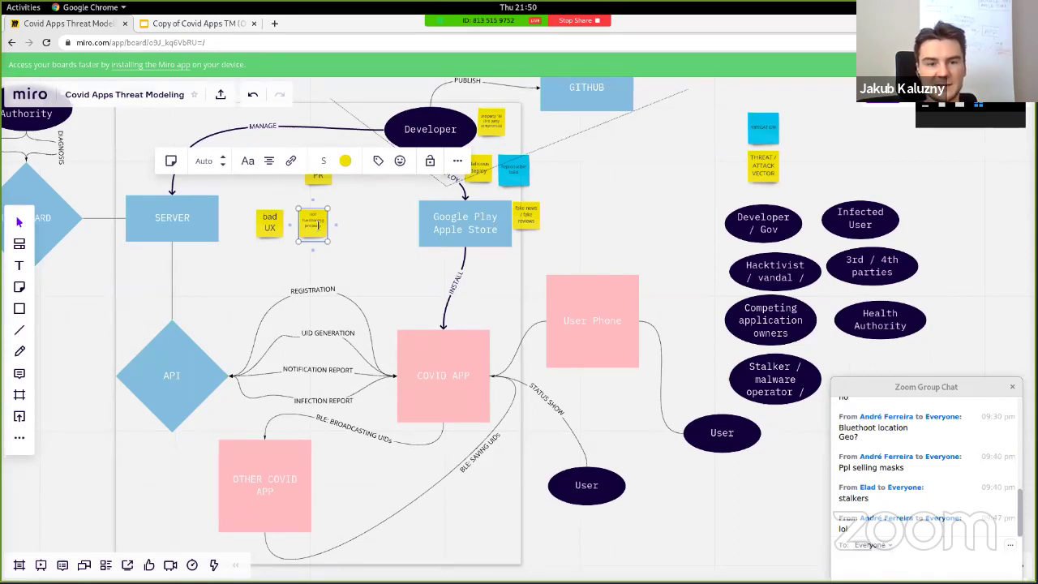
{"action": "type", "text": "ocess"}
{"action": "key", "text": "Escape"}
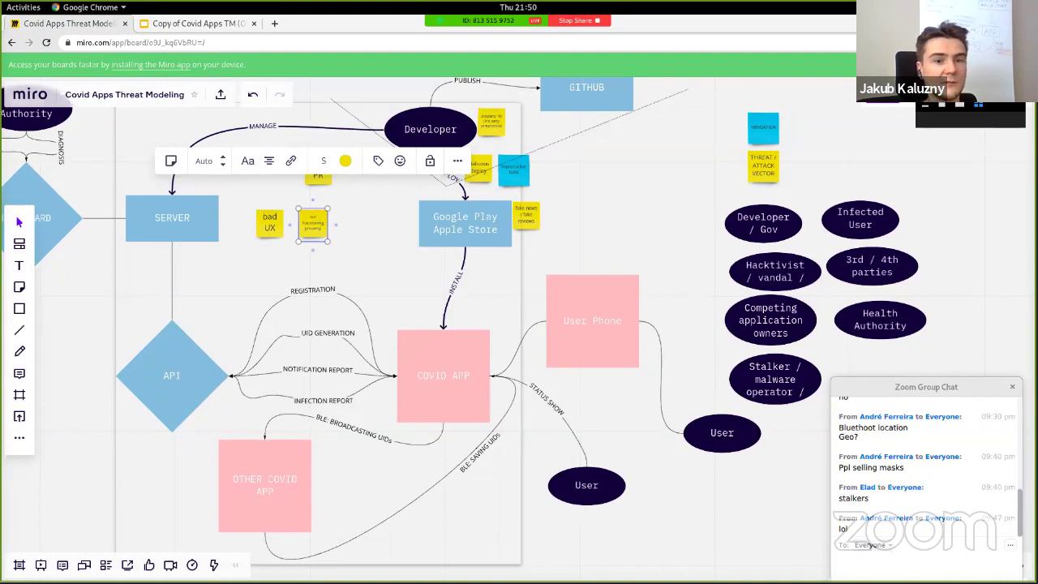
{"action": "type", "text": "fun"}
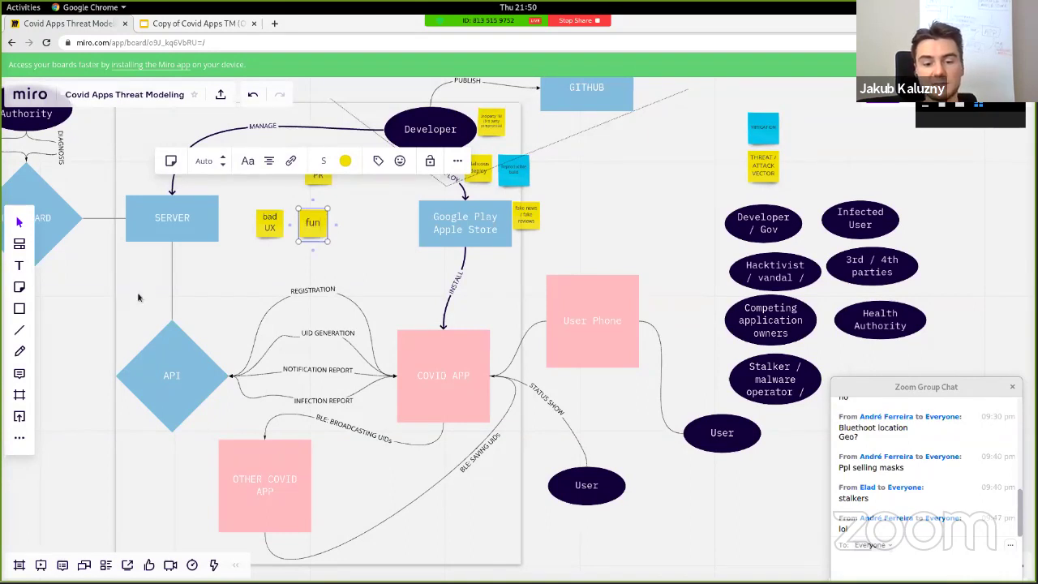
{"action": "type", "text": "ctional bugs"}
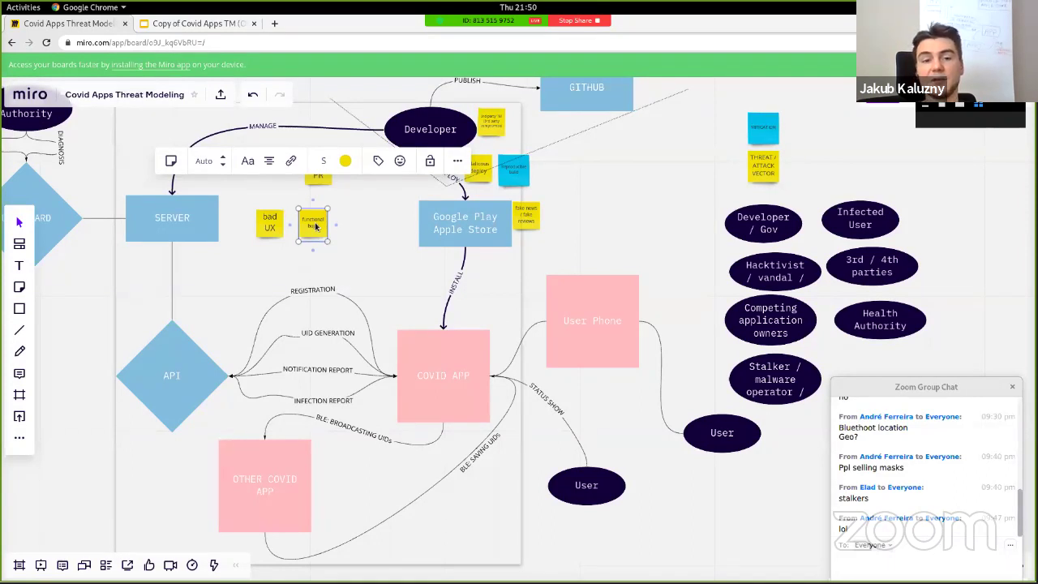
{"action": "left_click_drag", "start_coordinate": [316, 227], "coordinate": [341, 231]}
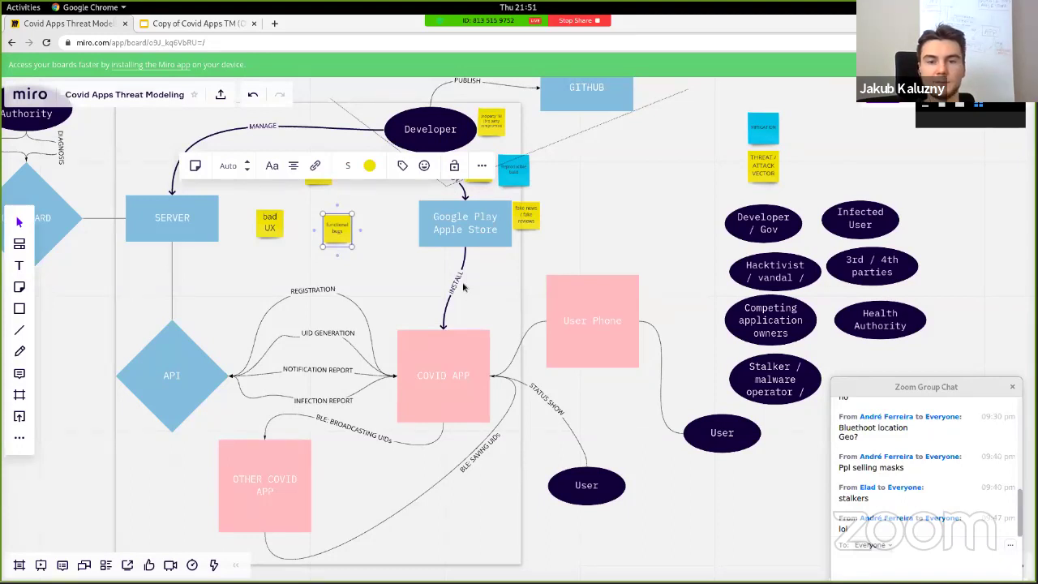
{"action": "left_click", "coordinate": [509, 257]}
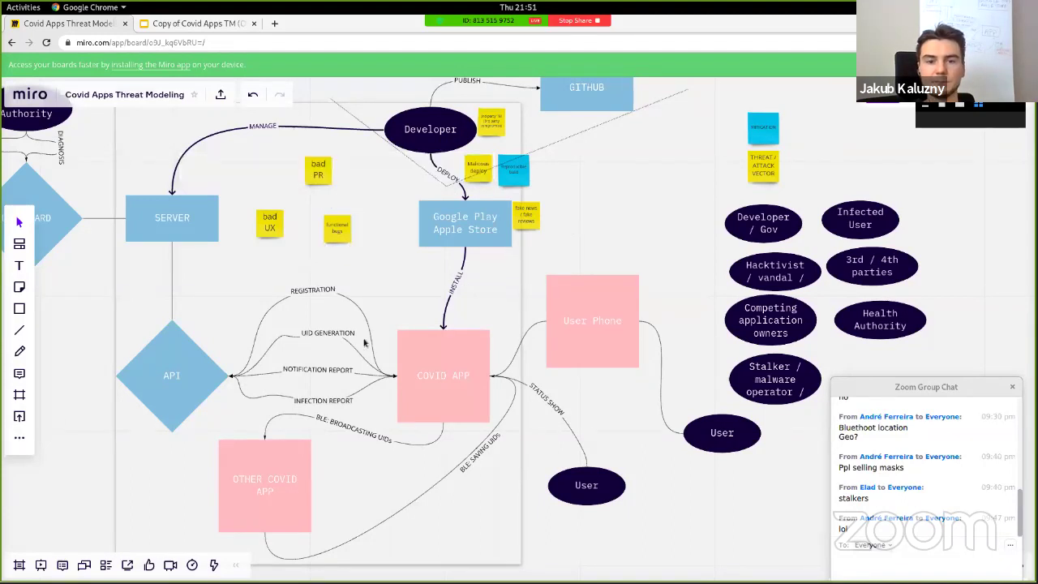
Duplicate the functional bugs sticky note, place the copy beside the INSTALL arrow, and relabel it "malware disguised as covid app"
{"action": "left_click", "coordinate": [453, 288]}
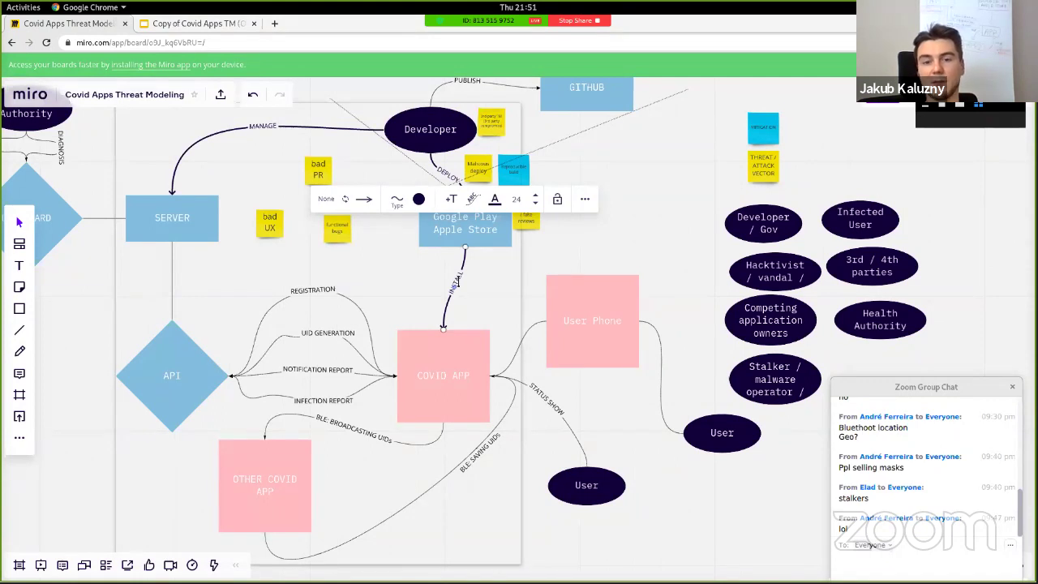
{"action": "left_click", "coordinate": [339, 229]}
{"action": "left_click_drag", "start_coordinate": [339, 230], "coordinate": [488, 272]}
{"action": "type", "text": "ma"}
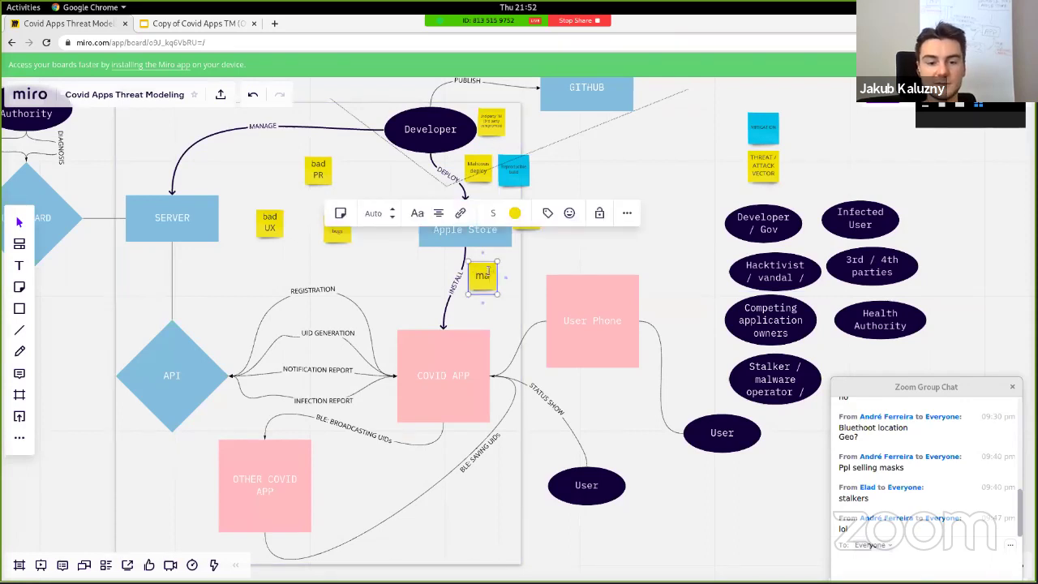
{"action": "type", "text": "lware disguised a"}
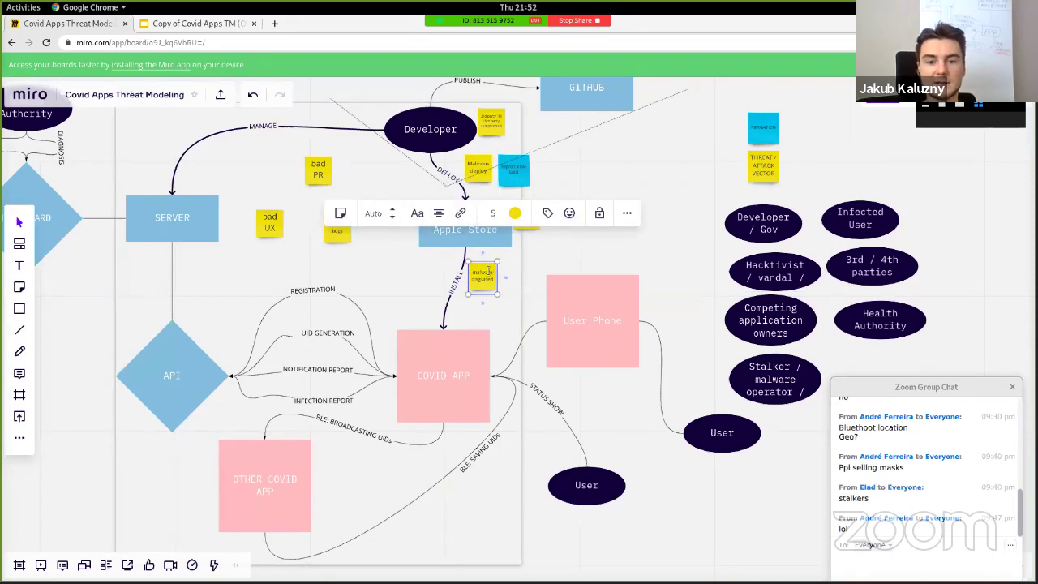
{"action": "type", "text": "s covid app"}
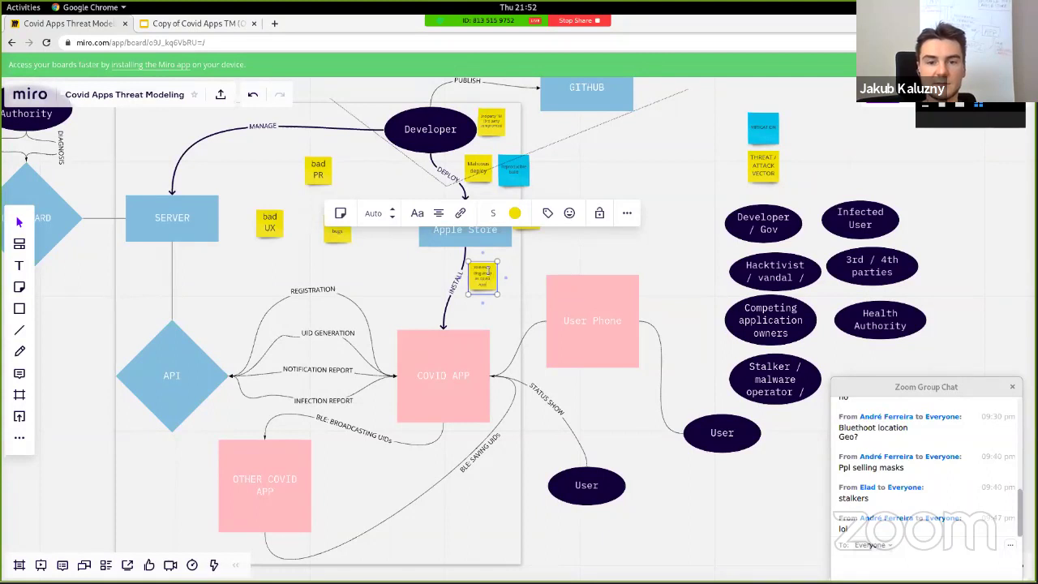
{"action": "left_click_drag", "start_coordinate": [489, 275], "coordinate": [490, 269]}
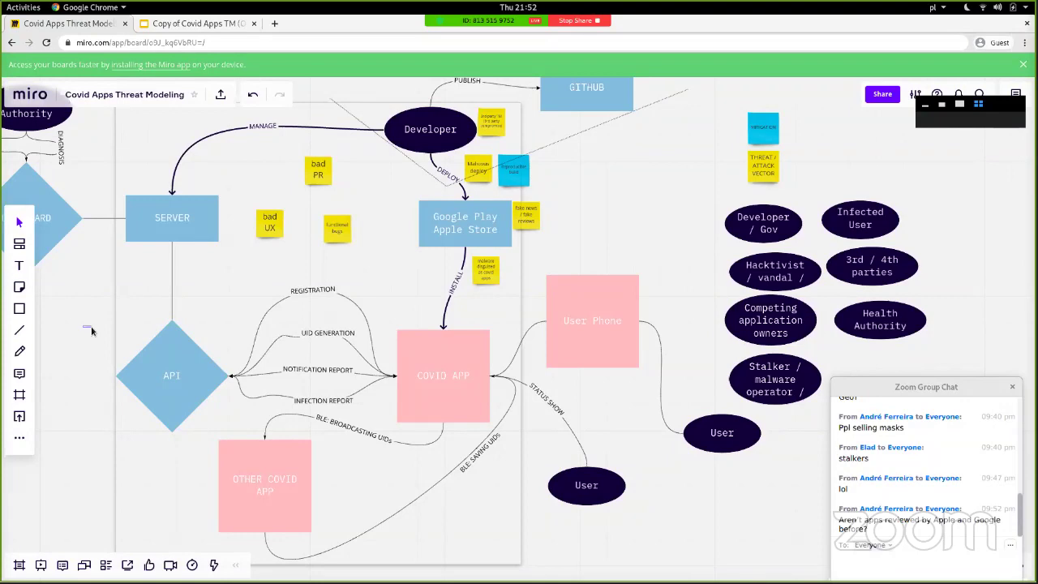
Examine the diagram around the notification report flow, COVID APP and DASHBOARD
{"action": "scroll", "coordinate": [91, 330], "scroll_direction": "left", "scroll_amount": 5}
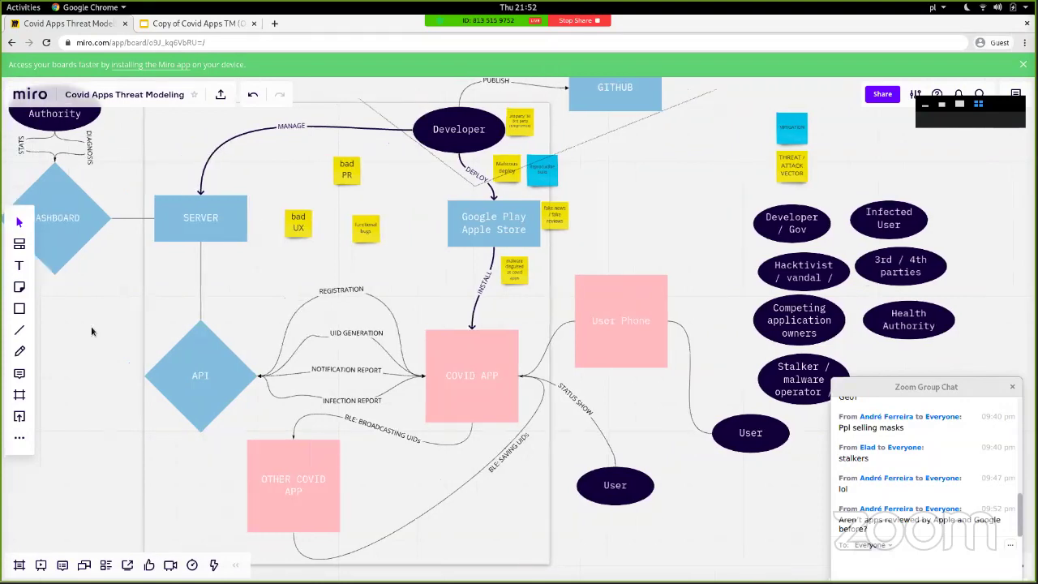
{"action": "scroll", "coordinate": [92, 331], "scroll_direction": "up", "scroll_amount": 4}
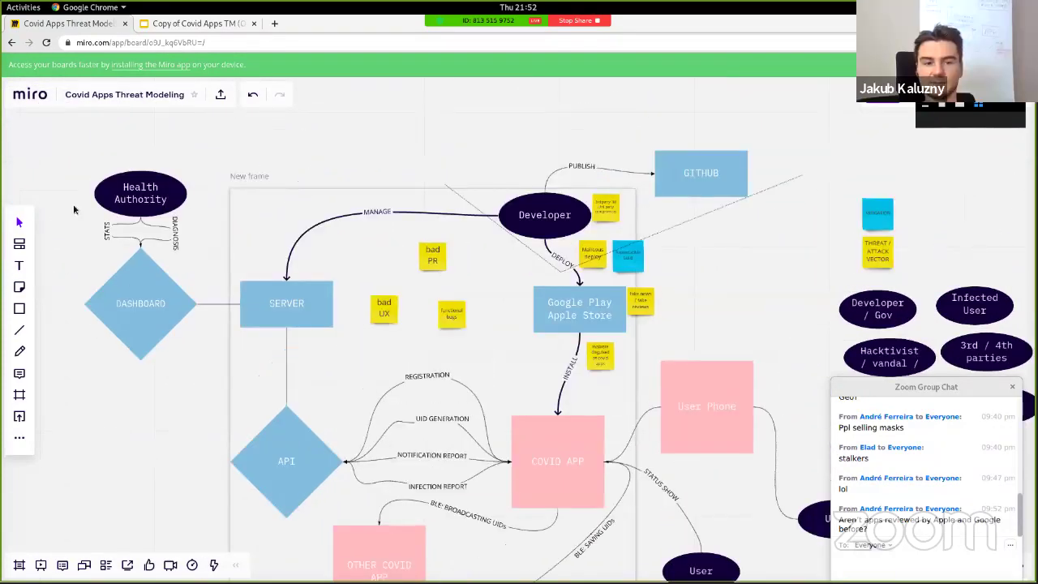
{"action": "scroll", "coordinate": [72, 206], "scroll_direction": "up", "scroll_amount": 1}
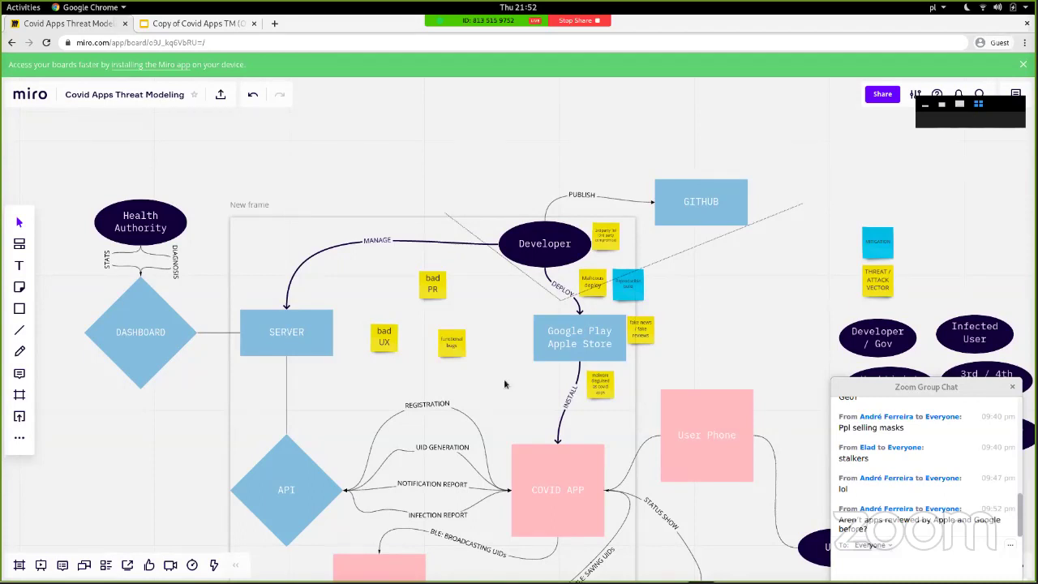
{"action": "left_click", "coordinate": [880, 556]}
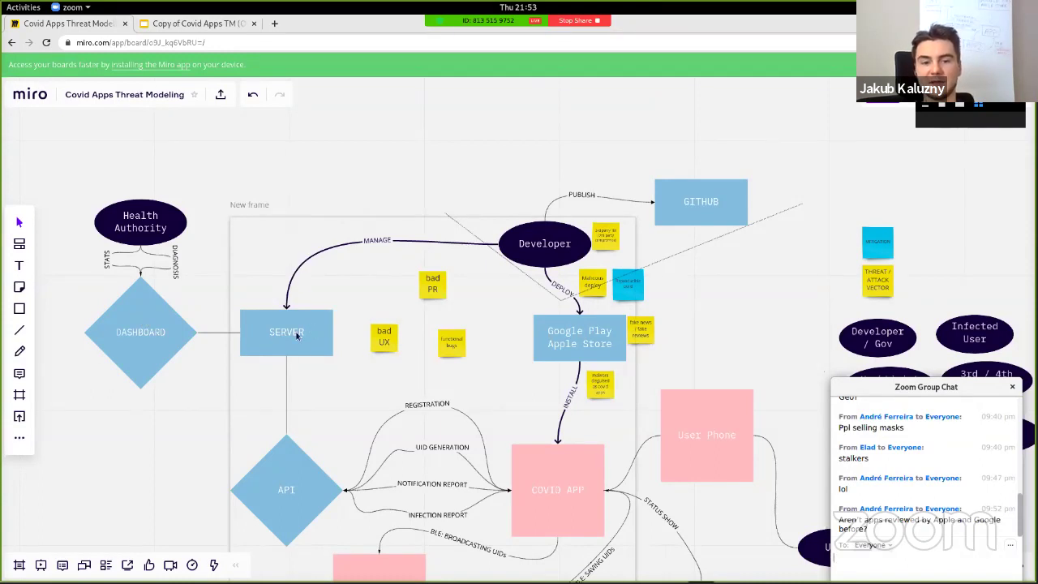
{"action": "left_click", "coordinate": [435, 484]}
{"action": "double_click", "coordinate": [442, 484]}
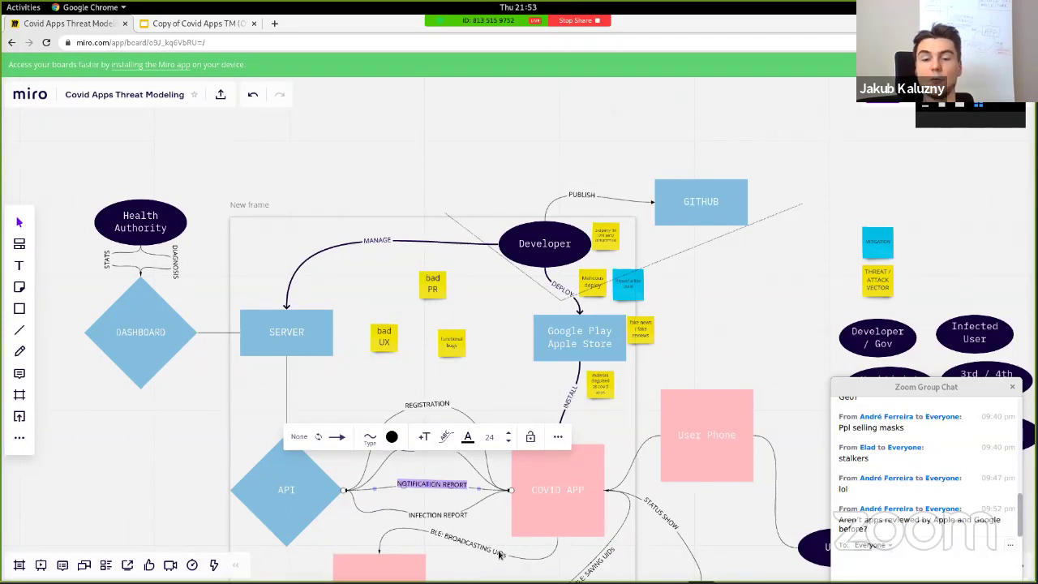
{"action": "left_click", "coordinate": [558, 488]}
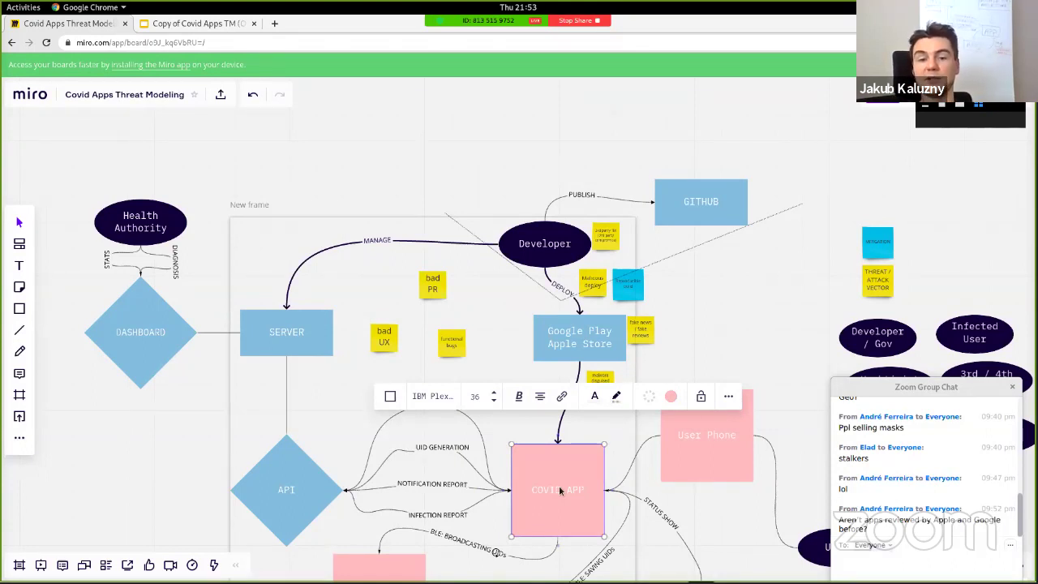
{"action": "left_click_drag", "start_coordinate": [718, 537], "coordinate": [725, 487]}
{"action": "scroll", "coordinate": [588, 490], "scroll_direction": "down", "scroll_amount": 3}
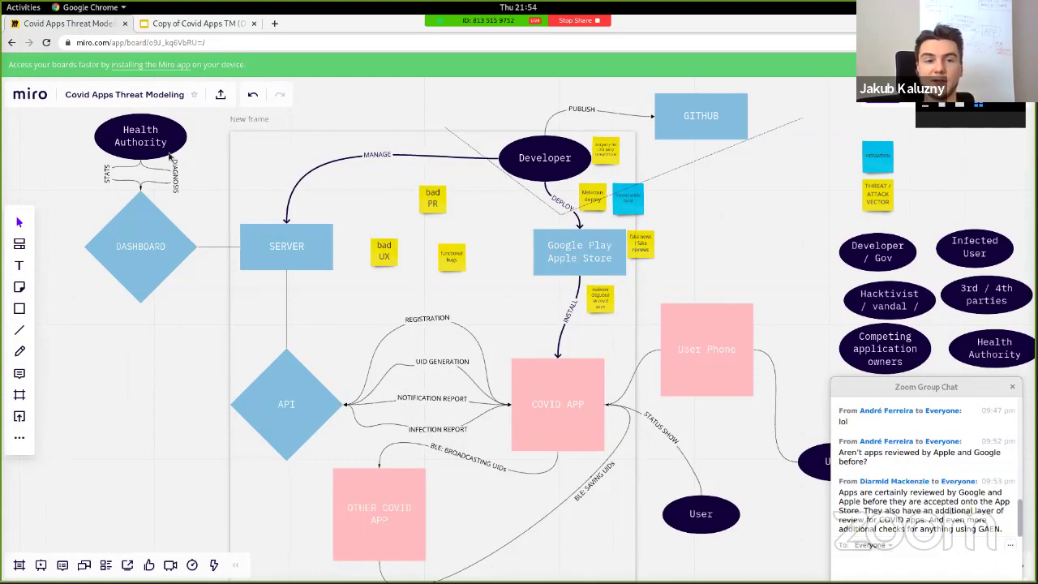
{"action": "left_click", "coordinate": [133, 247]}
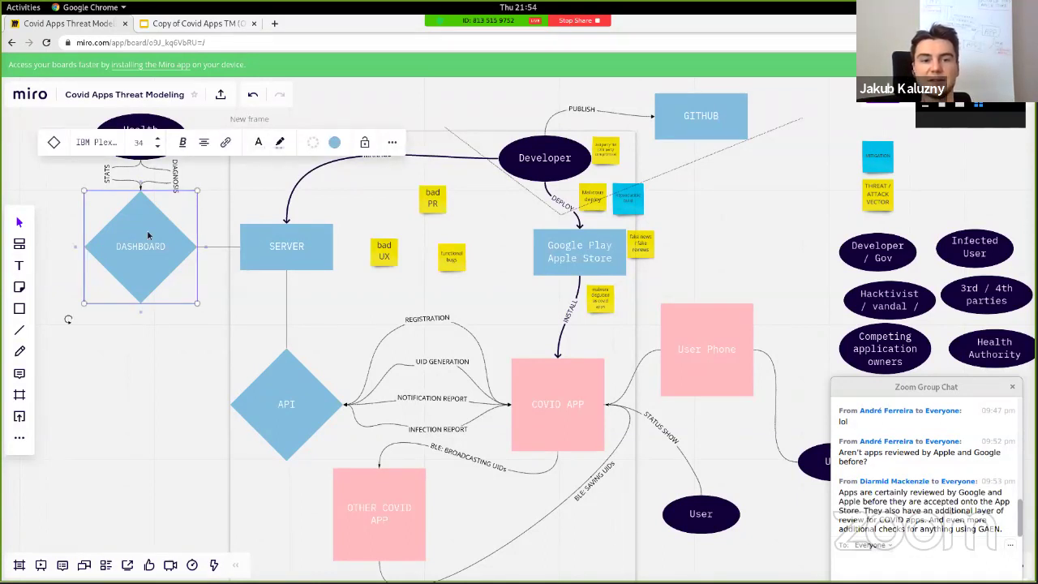
Draw a connector from the Health Authority actor beside DASHBOARD to the underside of the User actor linked by STATUS SHOW
{"action": "left_click", "coordinate": [138, 130]}
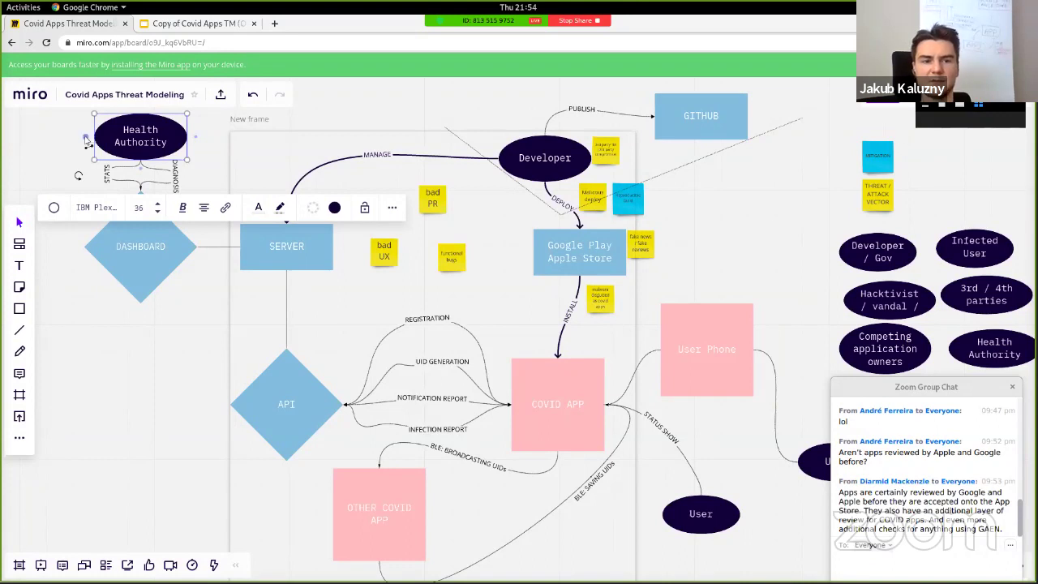
{"action": "left_click_drag", "start_coordinate": [94, 136], "coordinate": [109, 330]}
{"action": "left_click_drag", "start_coordinate": [216, 441], "coordinate": [701, 519]}
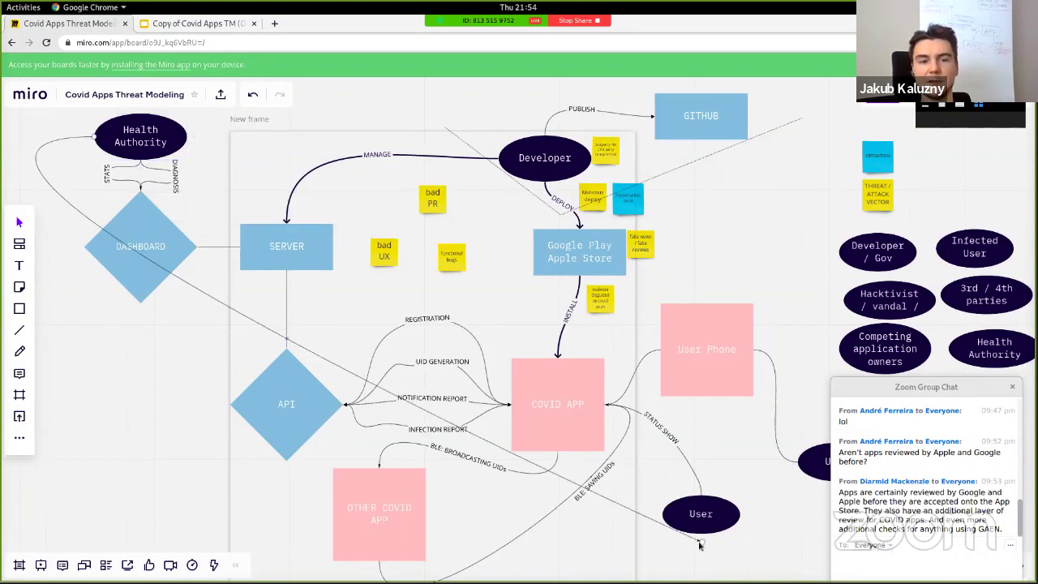
Label the Health Authority to User connector "code share" and enlarge the label's text
{"action": "left_click", "coordinate": [167, 357]}
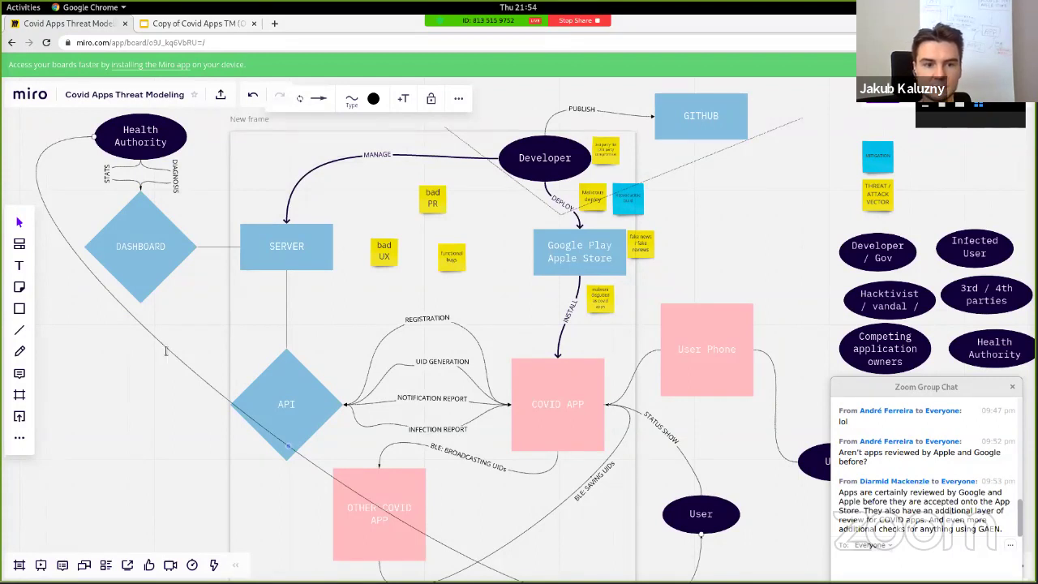
{"action": "double_click", "coordinate": [165, 351]}
{"action": "type", "text": "data"}
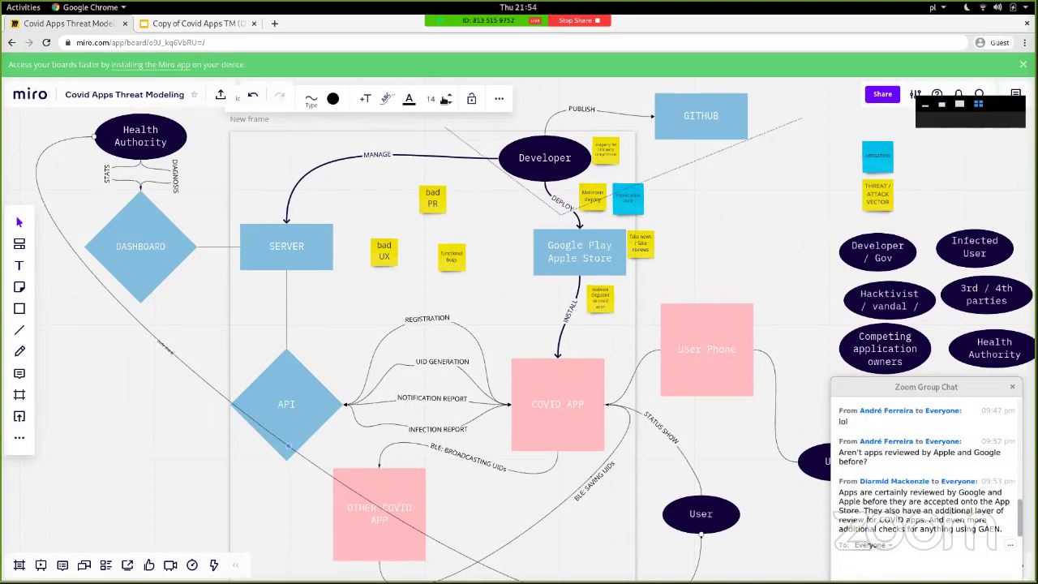
{"action": "left_click", "coordinate": [450, 94]}
{"action": "left_click", "coordinate": [449, 94]}
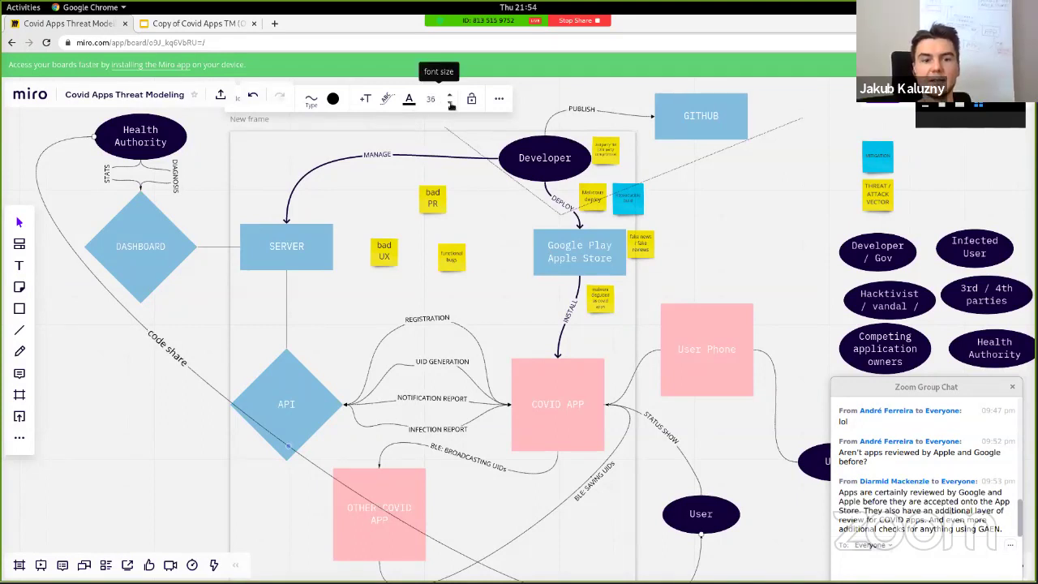
{"action": "left_click", "coordinate": [114, 389]}
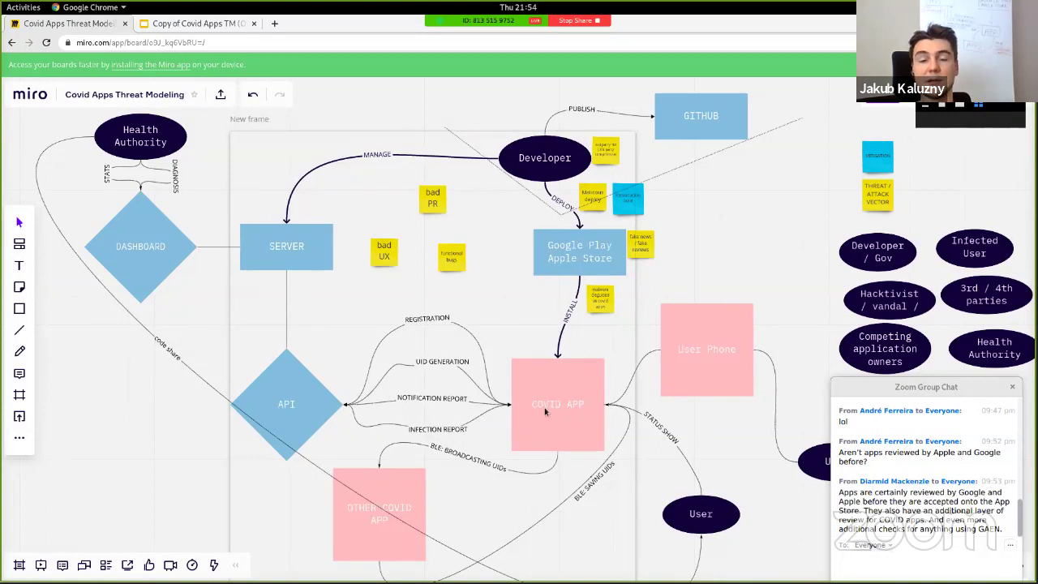
Examine the BLE broadcasting, notification report and infection report flows, the Zoom chat messages about app reviews, and the blue mitigation note near DEPLOY
{"action": "left_click", "coordinate": [470, 460]}
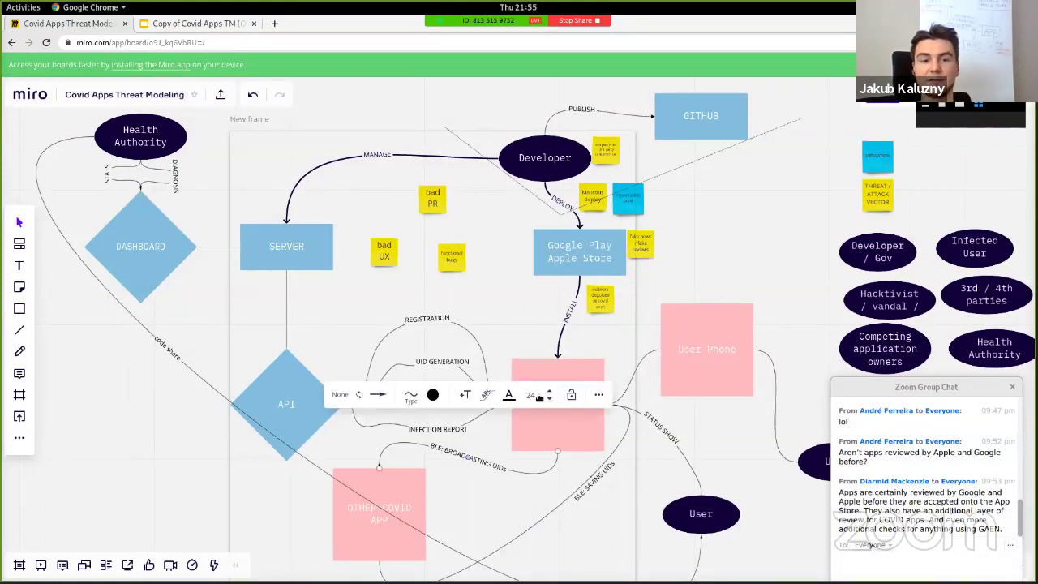
{"action": "left_click", "coordinate": [259, 237]}
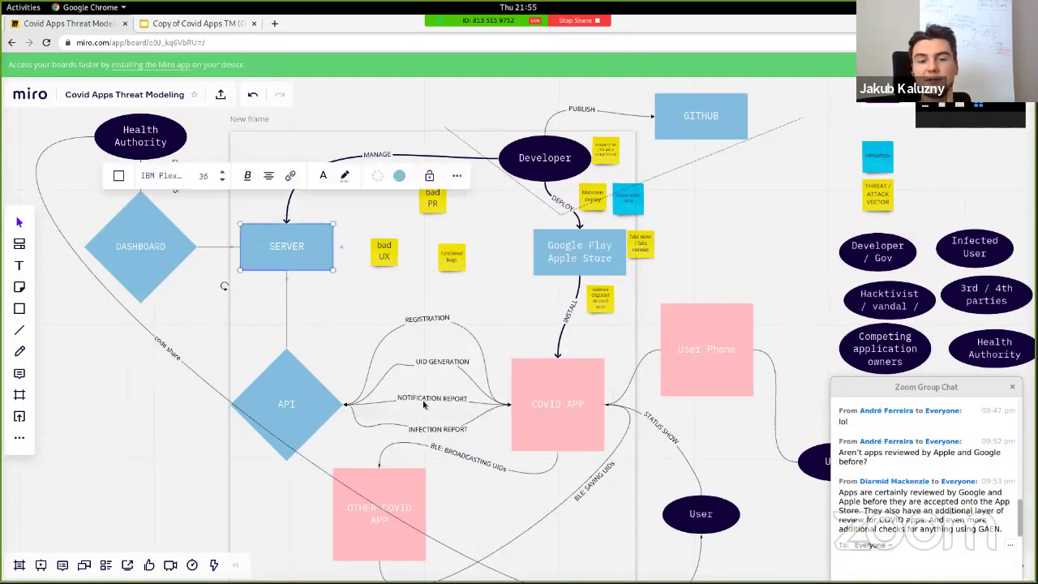
{"action": "left_click", "coordinate": [442, 403]}
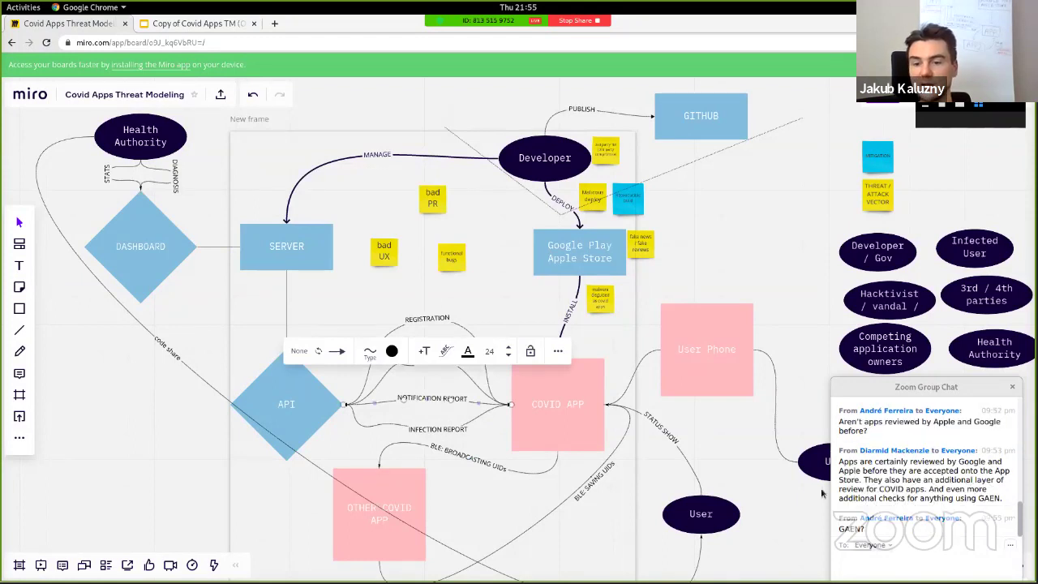
{"action": "left_click", "coordinate": [446, 429]}
{"action": "scroll", "coordinate": [906, 480], "scroll_direction": "up", "scroll_amount": 1}
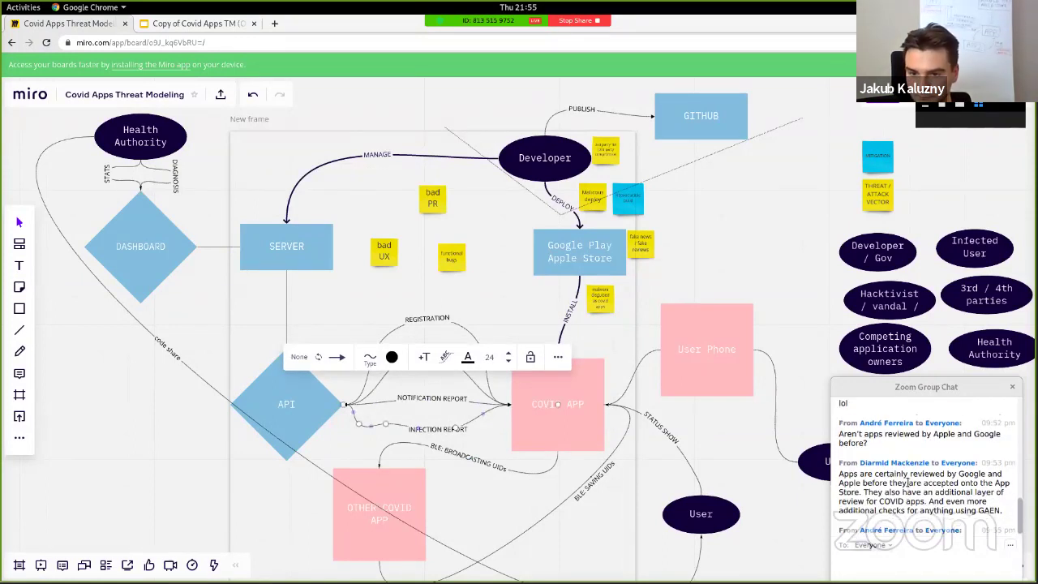
{"action": "scroll", "coordinate": [955, 434], "scroll_direction": "down", "scroll_amount": 1}
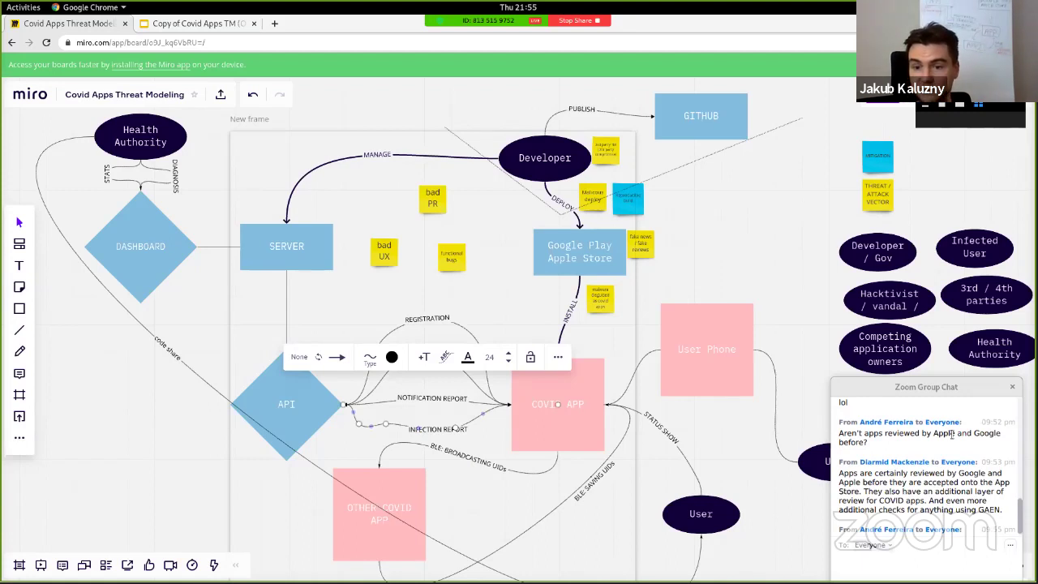
{"action": "scroll", "coordinate": [951, 434], "scroll_direction": "up", "scroll_amount": 1}
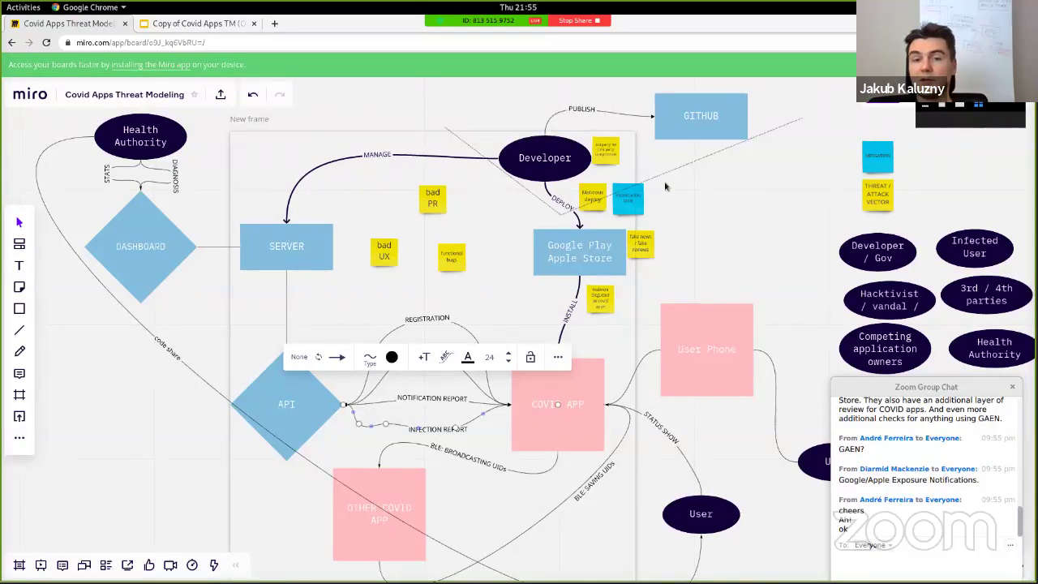
{"action": "left_click", "coordinate": [623, 204]}
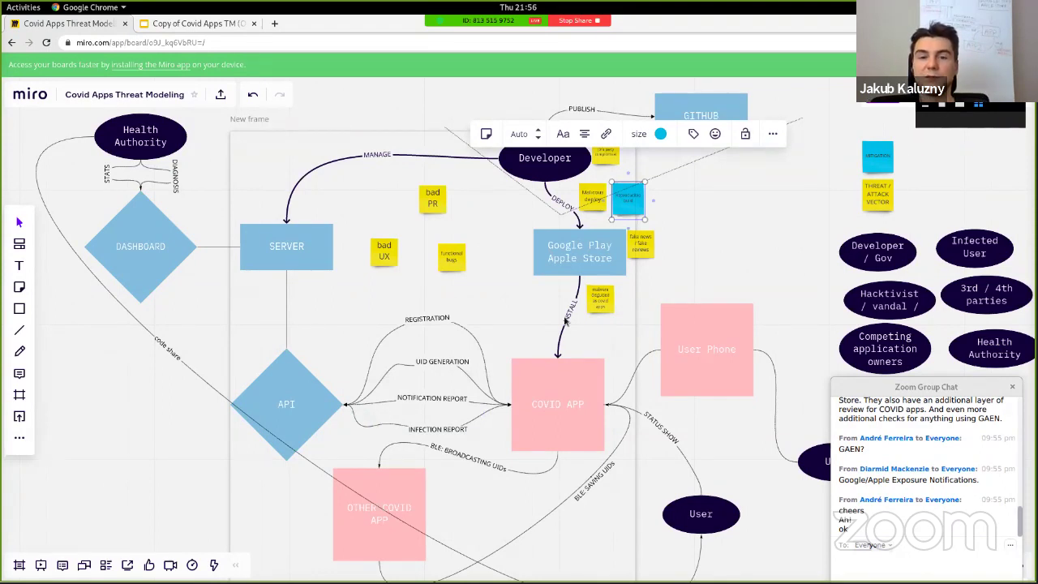
{"action": "left_click", "coordinate": [594, 197]}
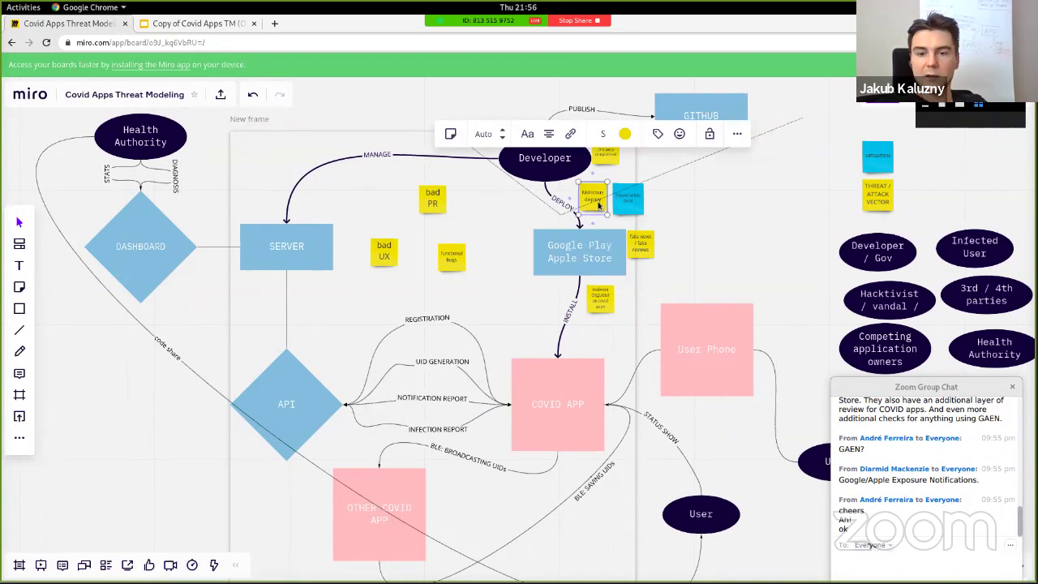
{"action": "left_click", "coordinate": [607, 306]}
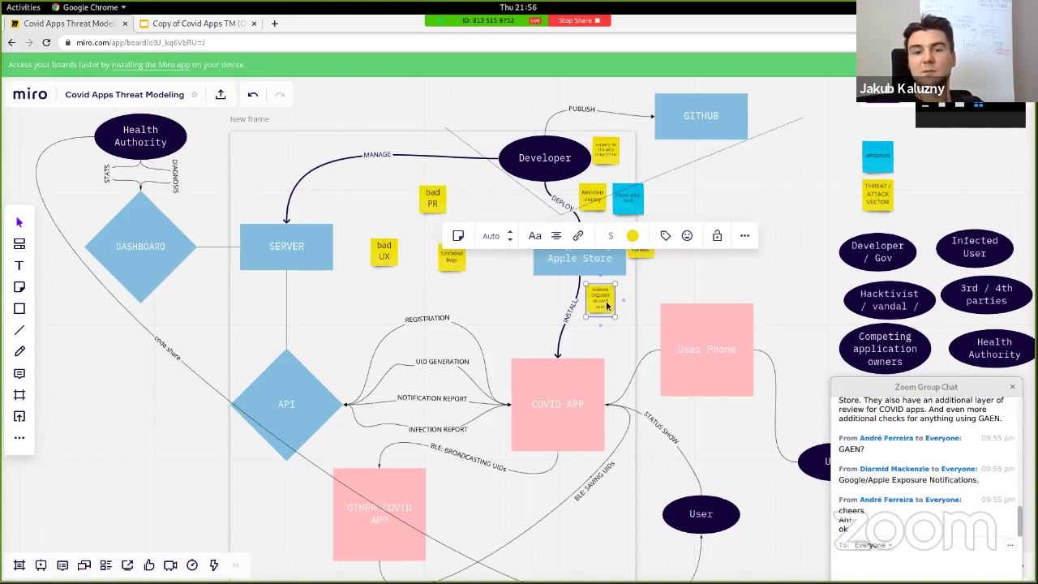
{"action": "left_click", "coordinate": [601, 205]}
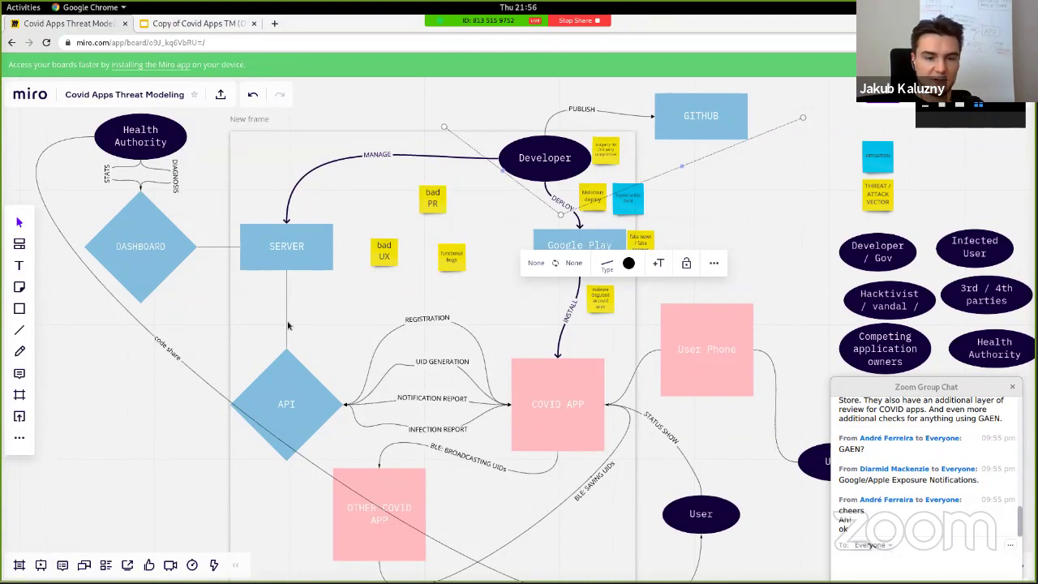
{"action": "left_click", "coordinate": [282, 381]}
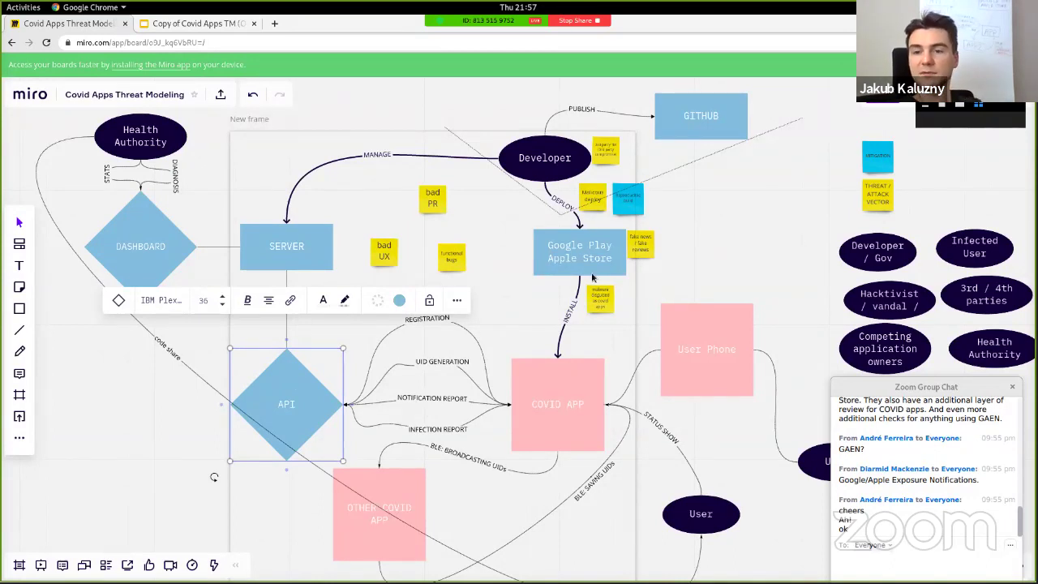
Add a copy of the yellow threat note beside the API diamond with the text "RCE DoS InfoLeak"
{"action": "left_click", "coordinate": [884, 191]}
{"action": "left_click_drag", "start_coordinate": [883, 191], "coordinate": [200, 431]}
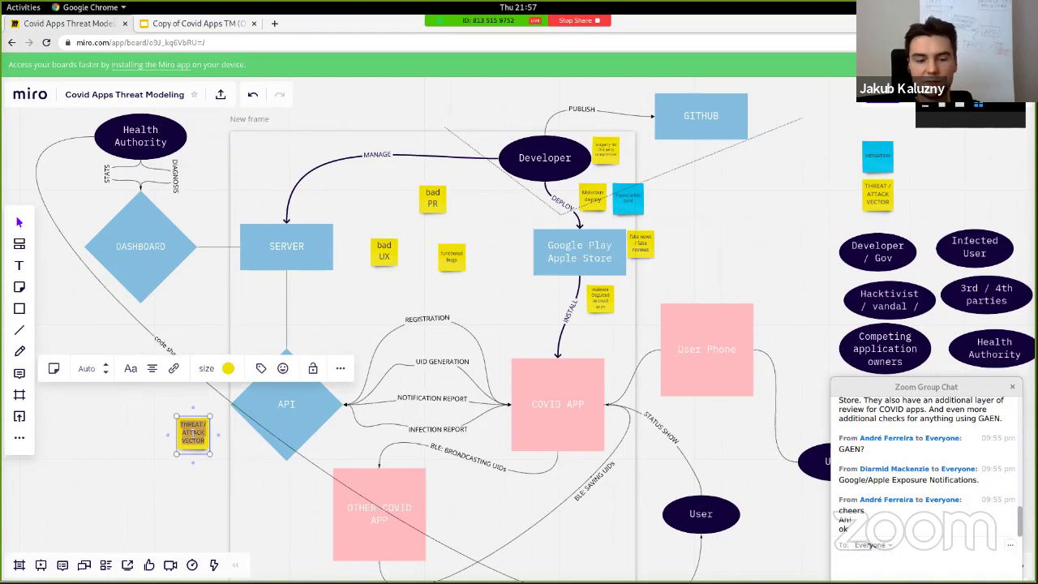
{"action": "type", "text": "RCE"}
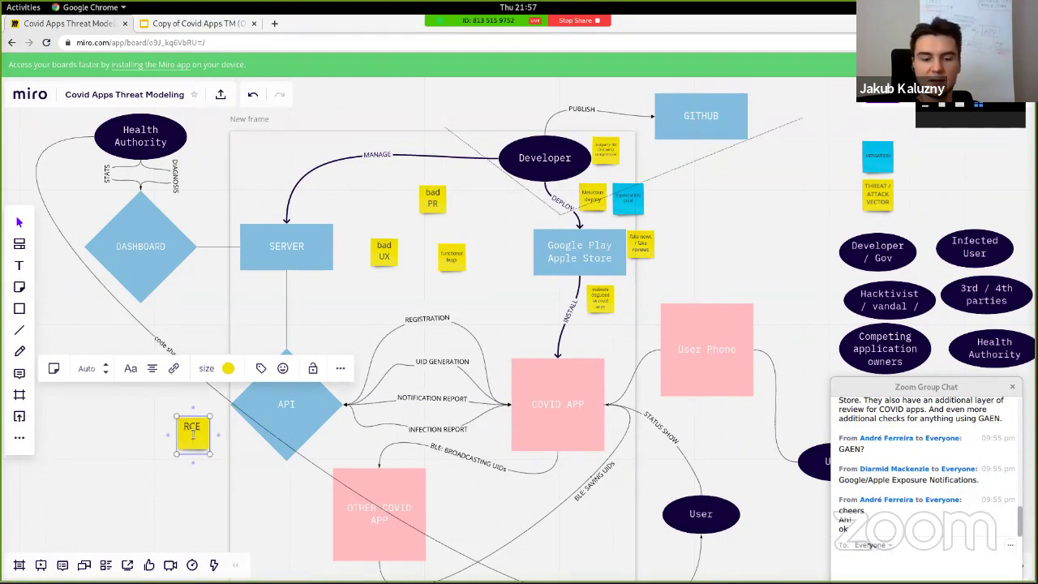
{"action": "type", "text": " DoS"}
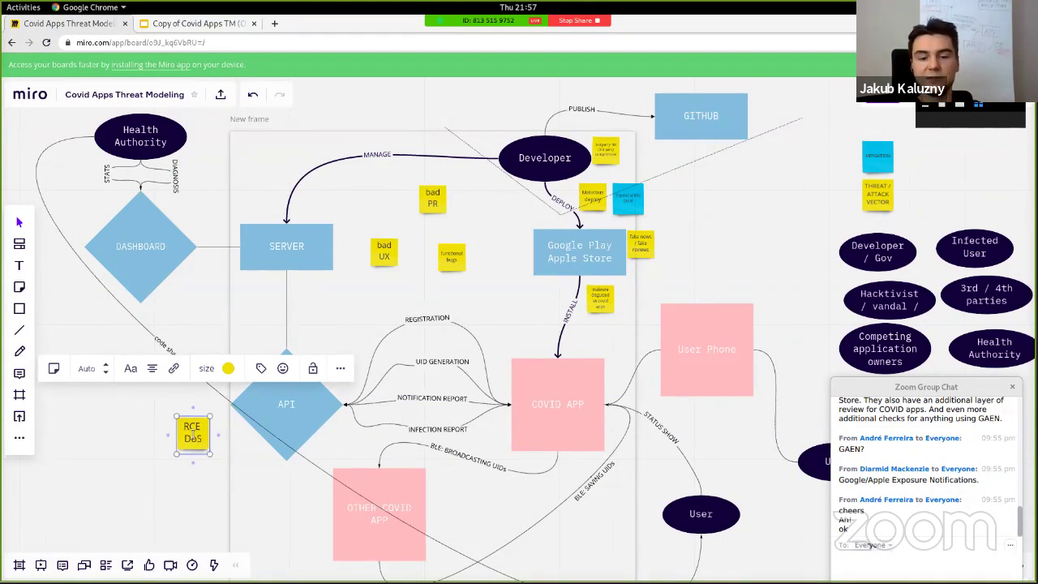
{"action": "type", "text": " inframation"}
{"action": "key", "text": "BackSpace"}
{"action": "key", "text": "BackSpace"}
{"action": "key", "text": "BackSpace"}
{"action": "key", "text": "BackSpace"}
{"action": "key", "text": "BackSpace"}
{"action": "key", "text": "BackSpace"}
{"action": "key", "text": "BackSpace"}
{"action": "type", "text": "leakage"}
{"action": "key", "text": "BackSpace"}
{"action": "key", "text": "BackSpace"}
{"action": "key", "text": "BackSpace"}
Move the "RCE DoS InfoLeak" note onto the lower-left edge of the API diamond
{"action": "left_click", "coordinate": [223, 442]}
{"action": "left_click", "coordinate": [209, 438]}
{"action": "left_click", "coordinate": [202, 436]}
{"action": "left_click_drag", "start_coordinate": [192, 436], "coordinate": [230, 425]}
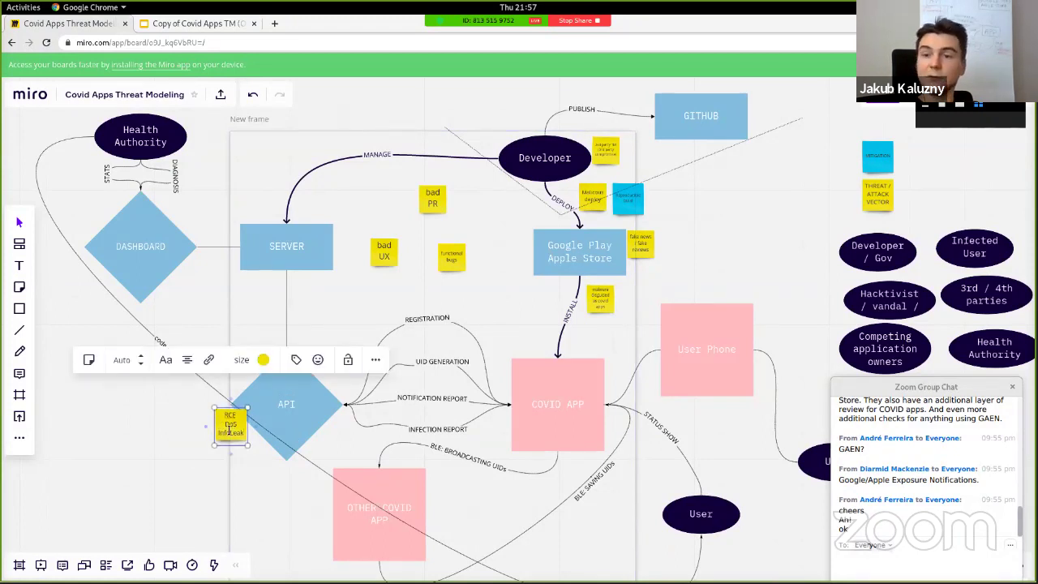
Add another threat note reading "API base threat model" and place it over the RCE DoS InfoLeak note at the API diamond
{"action": "left_click", "coordinate": [877, 194]}
{"action": "left_click_drag", "start_coordinate": [875, 193], "coordinate": [186, 412]}
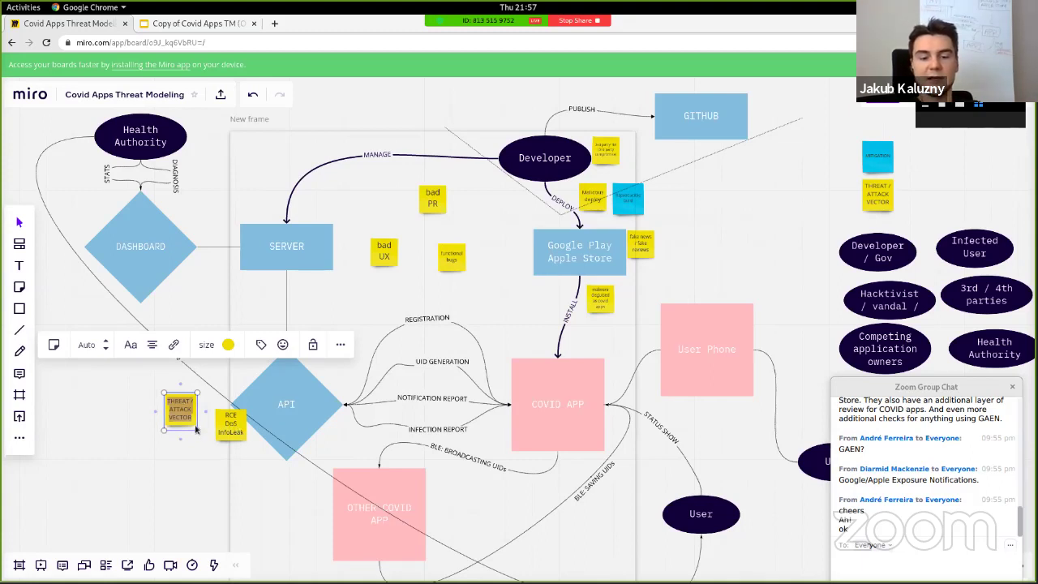
{"action": "type", "text": "base threat model fo"}
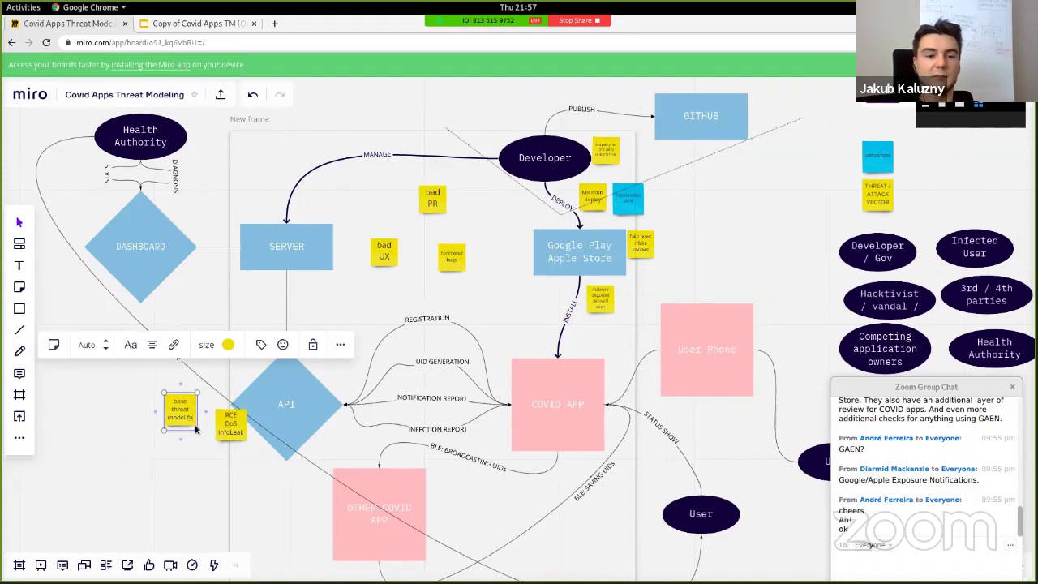
{"action": "type", "text": "l"}
{"action": "key", "text": "BackSpace"}
{"action": "key", "text": "BackSpace"}
{"action": "key", "text": "BackSpace"}
{"action": "key", "text": "BackSpace"}
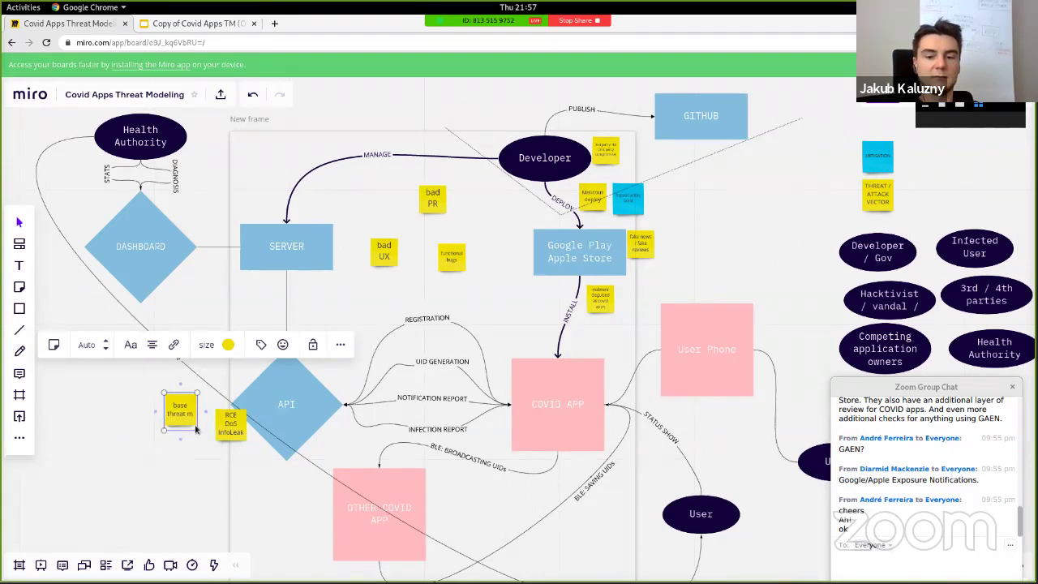
{"action": "type", "text": "odel"}
{"action": "key", "text": "ctrl+Home"}
{"action": "type", "text": "API"}
{"action": "key", "text": "Escape"}
{"action": "left_click", "coordinate": [185, 414]}
{"action": "left_click_drag", "start_coordinate": [191, 416], "coordinate": [235, 425]}
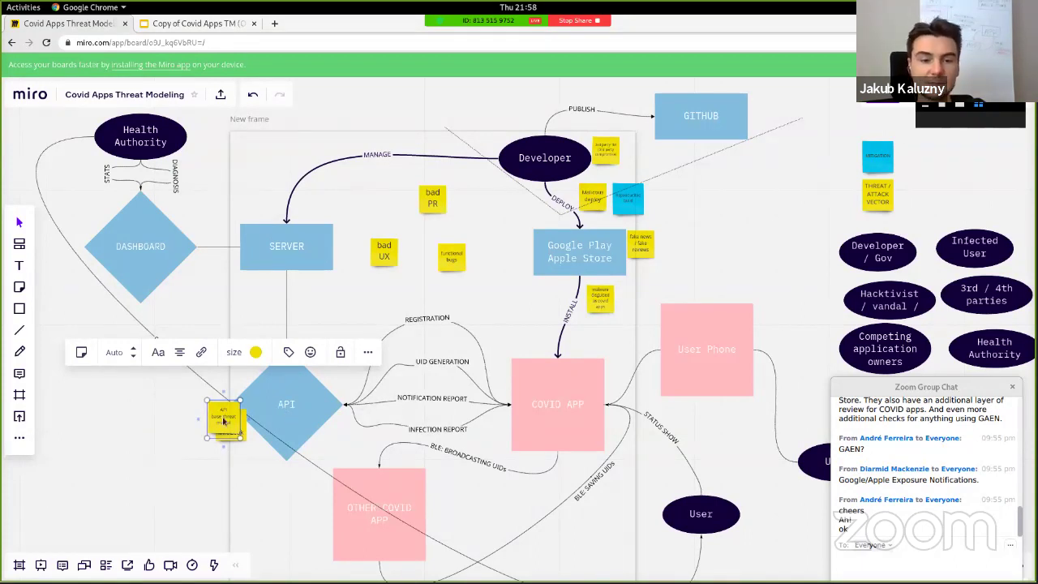
Duplicate the API base threat model note onto the lower-left corner of SERVER and change its text to "server base threat model"
{"action": "left_click_drag", "start_coordinate": [226, 418], "coordinate": [260, 274]}
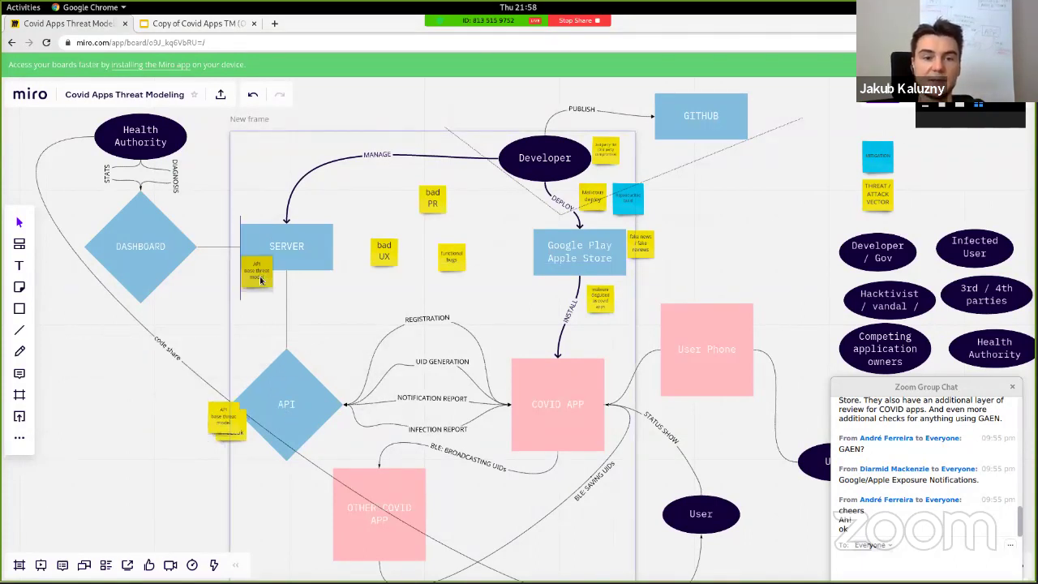
{"action": "type", "text": "server"}
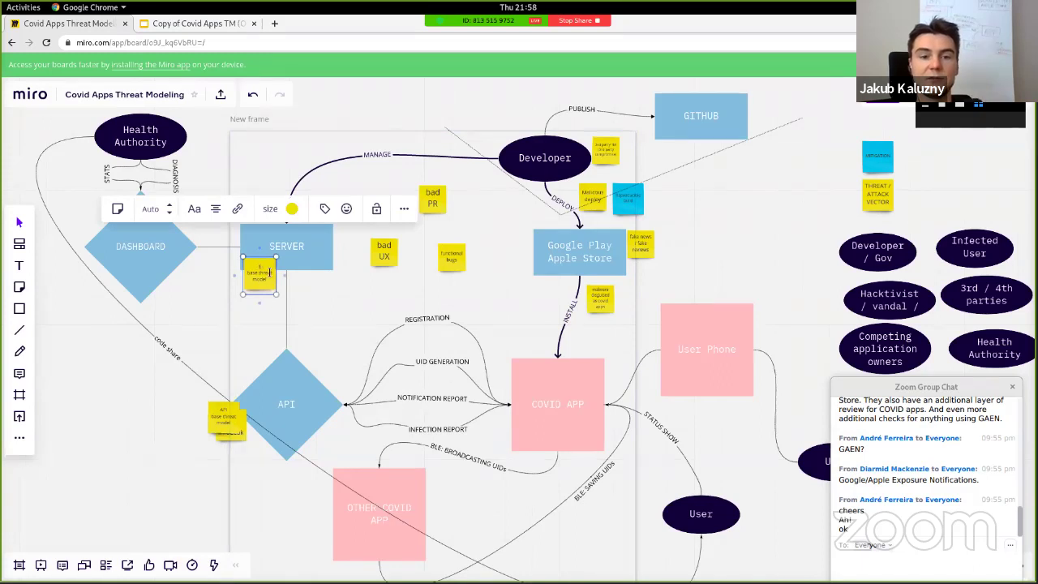
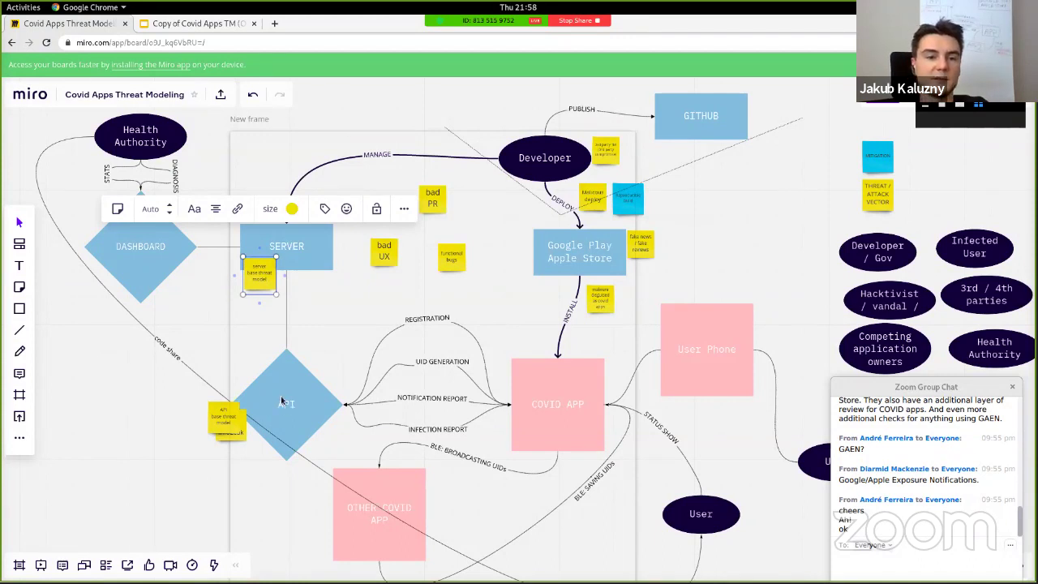
{"action": "type", "text": "s"}
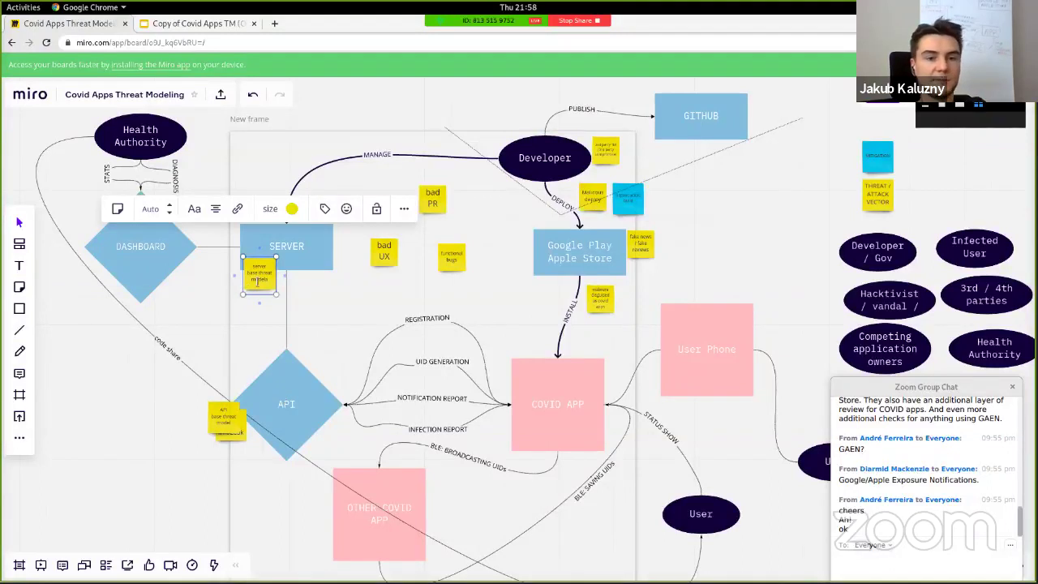
{"action": "left_click", "coordinate": [252, 282]}
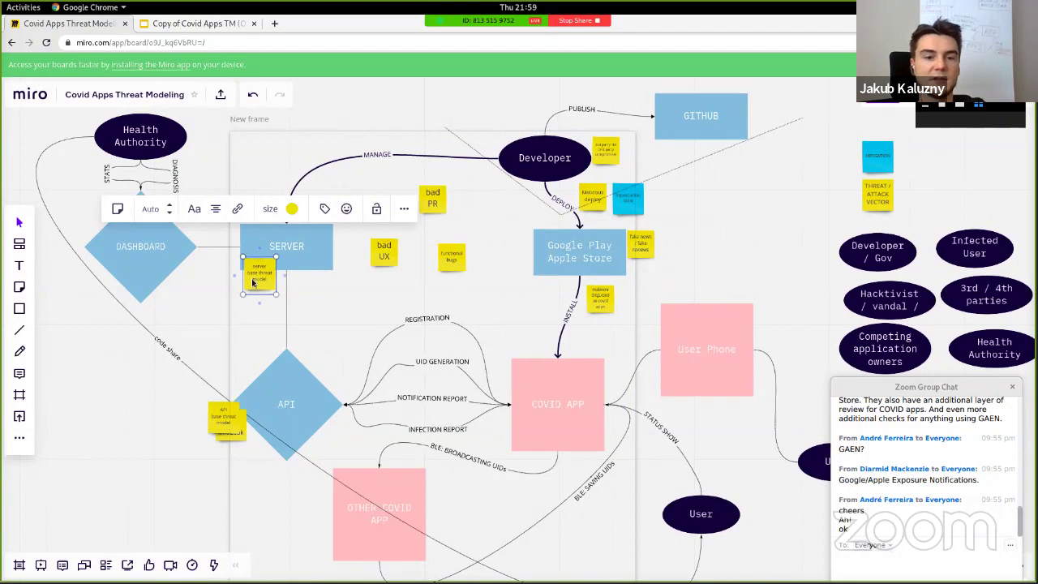
Duplicate the server base threat model note just outside the frame and replace the copy's text with "inf"
{"action": "left_click_drag", "start_coordinate": [252, 282], "coordinate": [212, 301]}
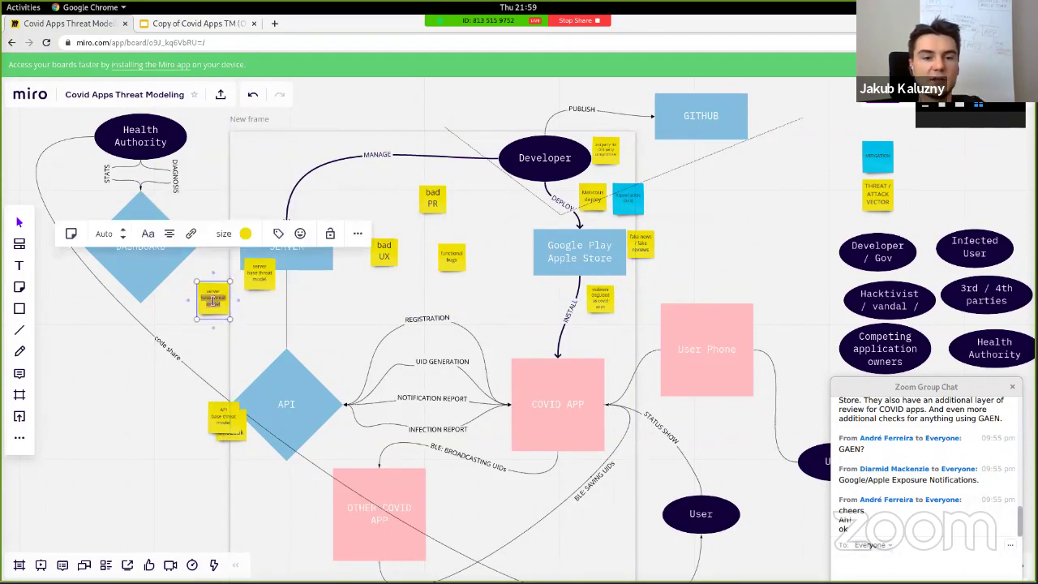
{"action": "key", "text": "super+a"}
{"action": "key", "text": "Escape"}
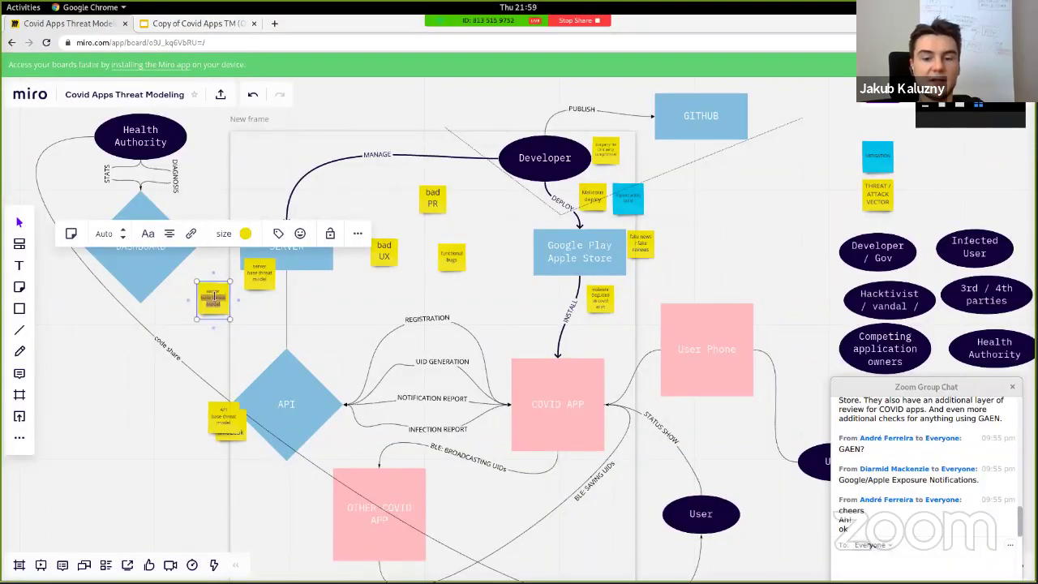
{"action": "type", "text": "inf"}
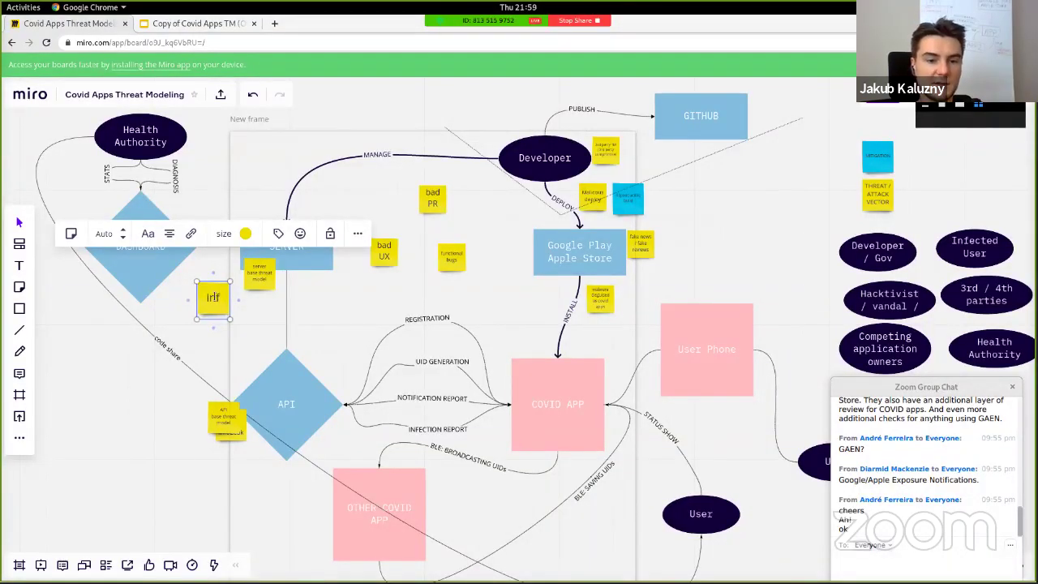
Move the API base threat model note up off the RCE note and delete "InfoLeak" from the RCE DoS note
{"action": "left_click_drag", "start_coordinate": [232, 423], "coordinate": [227, 383]}
{"action": "double_click", "coordinate": [231, 432]}
{"action": "key", "text": "BackSpace"}
Complete the new note's text as "InfoLeak" and move it to the lower edge of the API diamond
{"action": "left_click", "coordinate": [212, 299]}
{"action": "type", "text": "oLeak"}
{"action": "left_click_drag", "start_coordinate": [209, 298], "coordinate": [274, 455]}
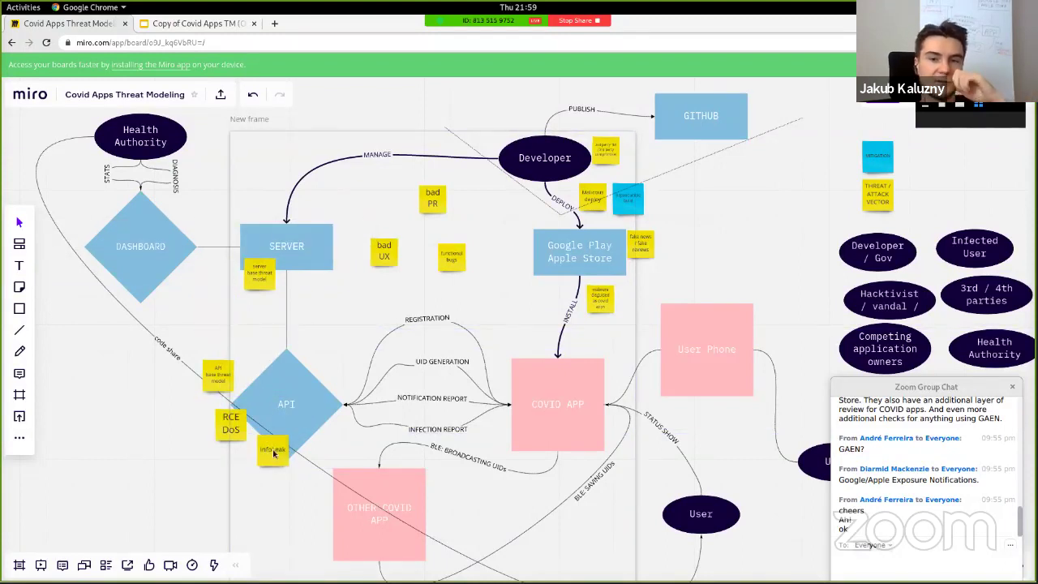
Add a blue mitigation note reading "Least Privilege Principle" at the lower-right corner of the InfoLeak note, leaving that note's text readable
{"action": "left_click", "coordinate": [880, 151]}
{"action": "left_click_drag", "start_coordinate": [880, 151], "coordinate": [251, 507]}
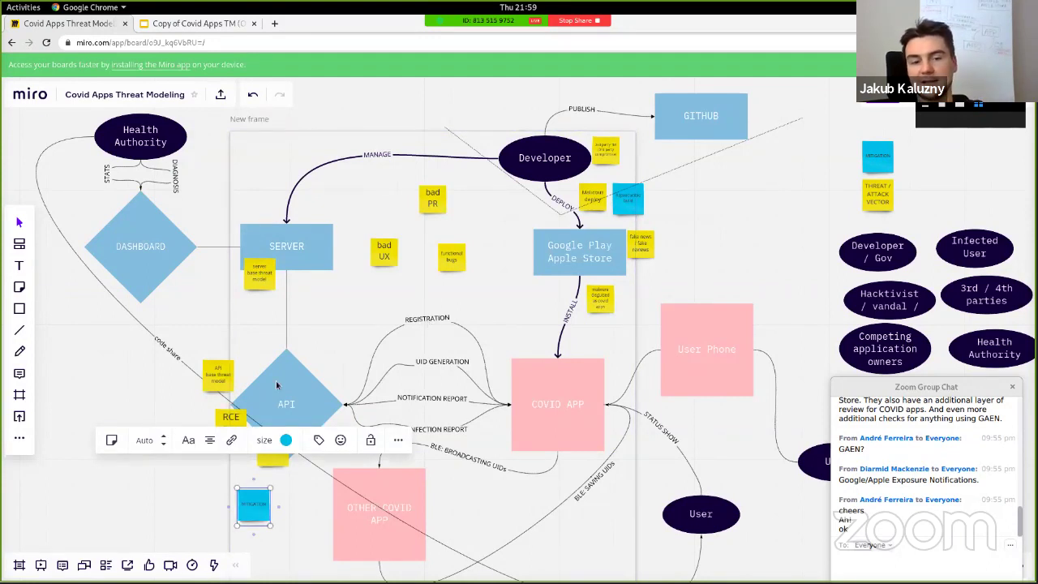
{"action": "left_click", "coordinate": [274, 462]}
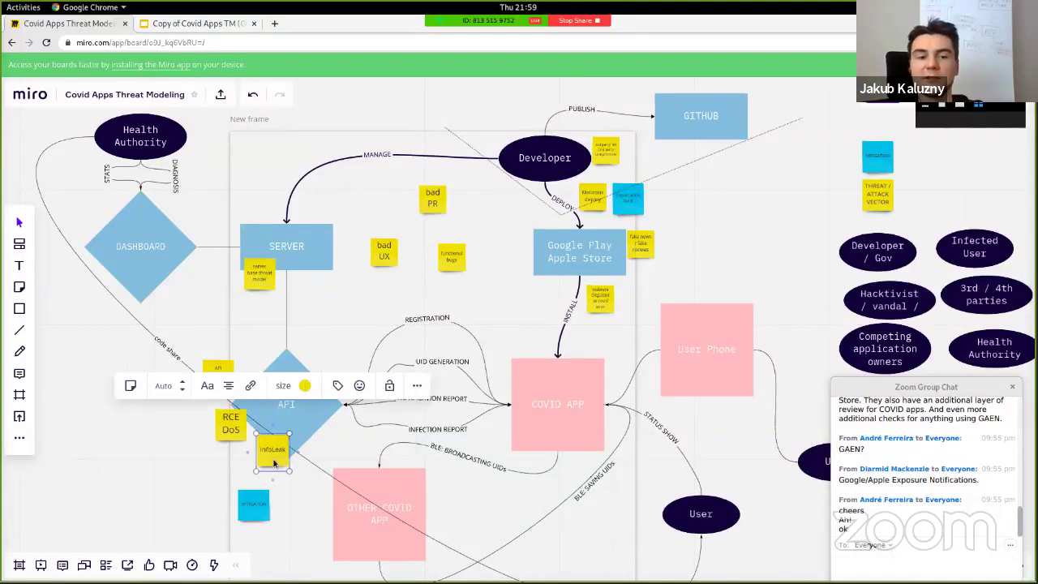
{"action": "left_click_drag", "start_coordinate": [255, 506], "coordinate": [275, 462]}
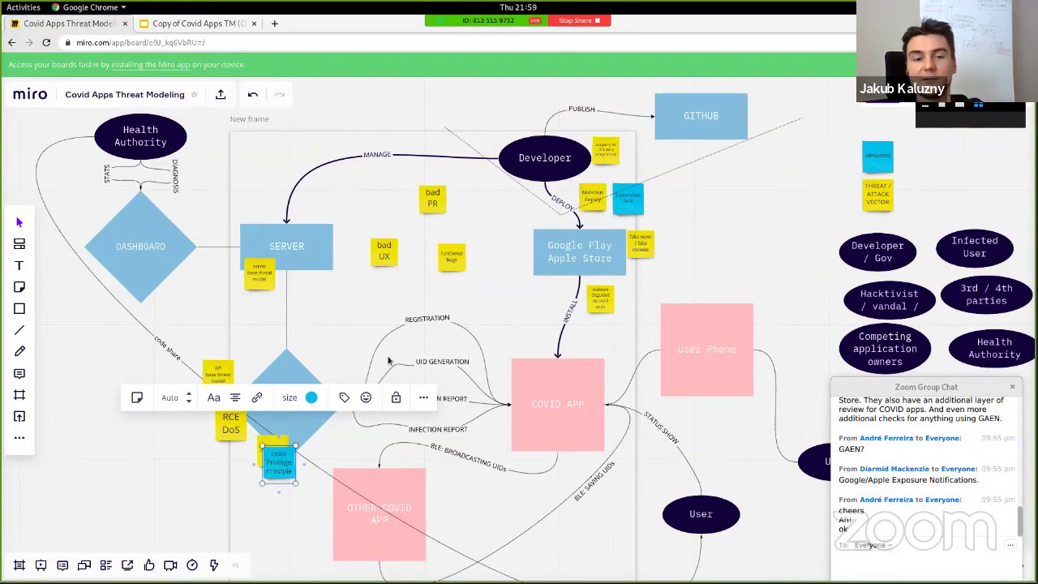
{"action": "left_click", "coordinate": [253, 472]}
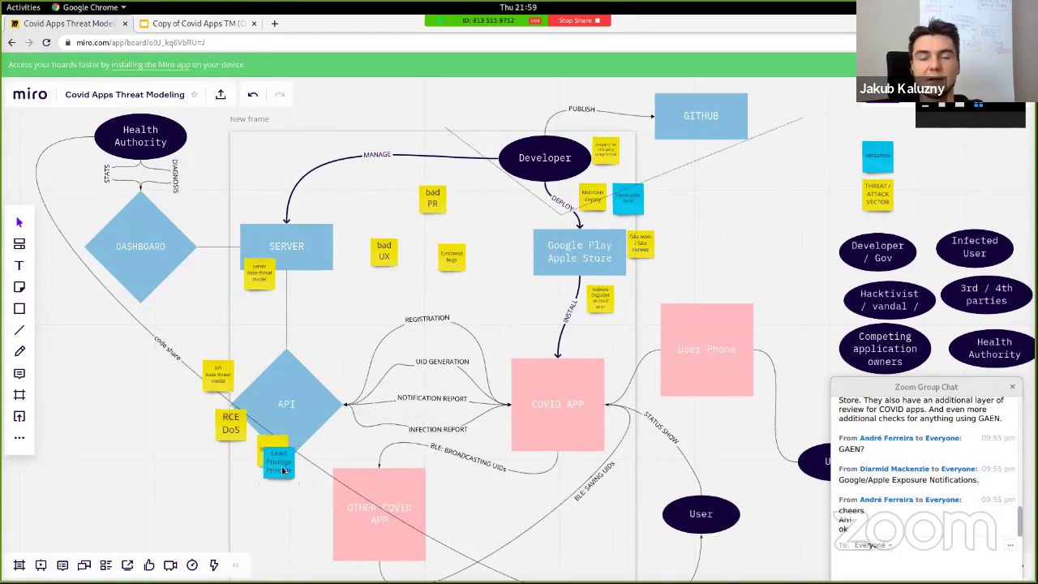
{"action": "left_click", "coordinate": [282, 471]}
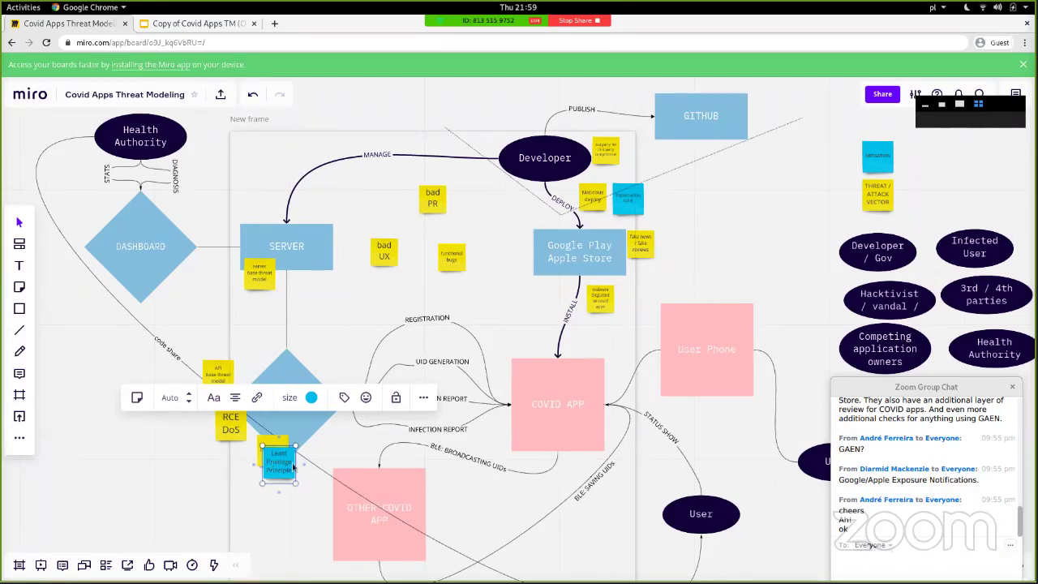
{"action": "left_click_drag", "start_coordinate": [294, 467], "coordinate": [294, 473]}
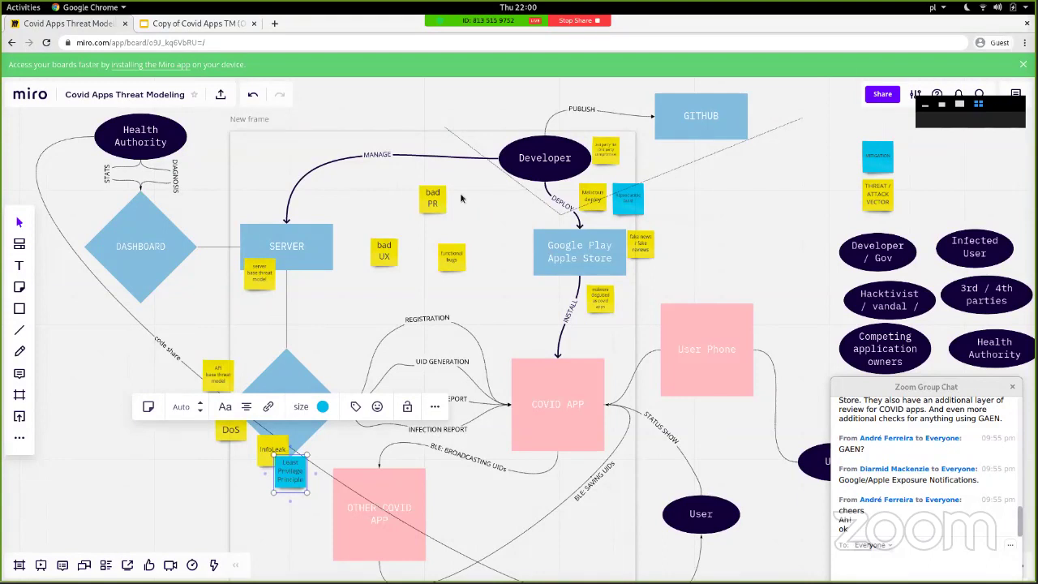
{"action": "left_click", "coordinate": [253, 120]}
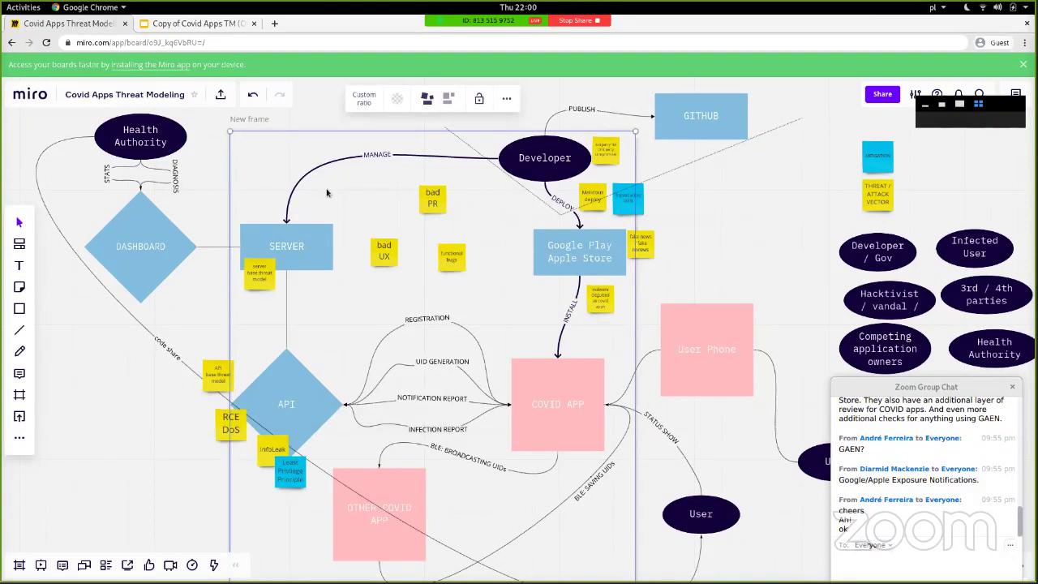
{"action": "left_click", "coordinate": [695, 115]}
{"action": "left_click", "coordinate": [711, 308]}
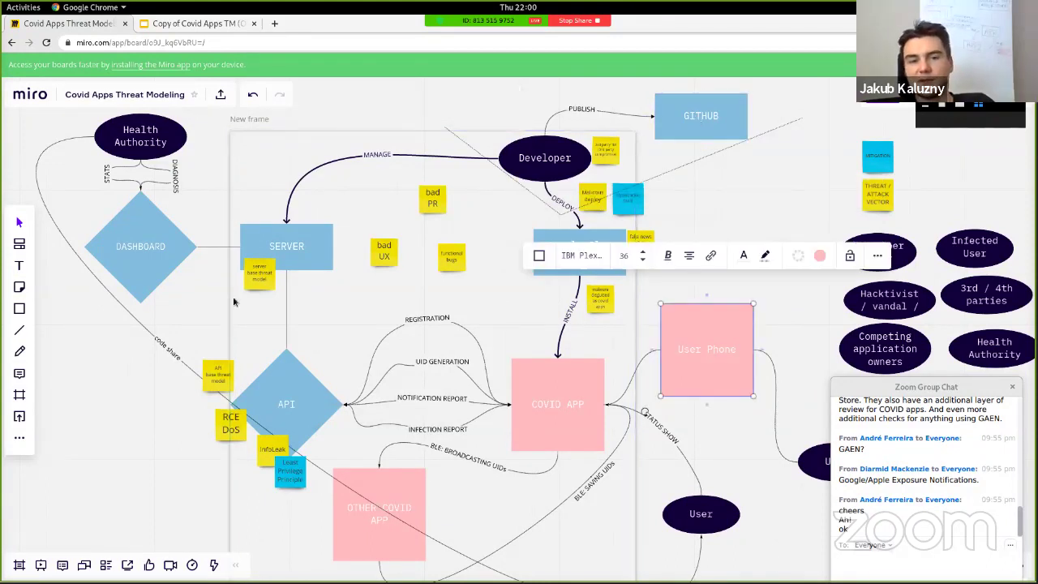
{"action": "left_click", "coordinate": [138, 251]}
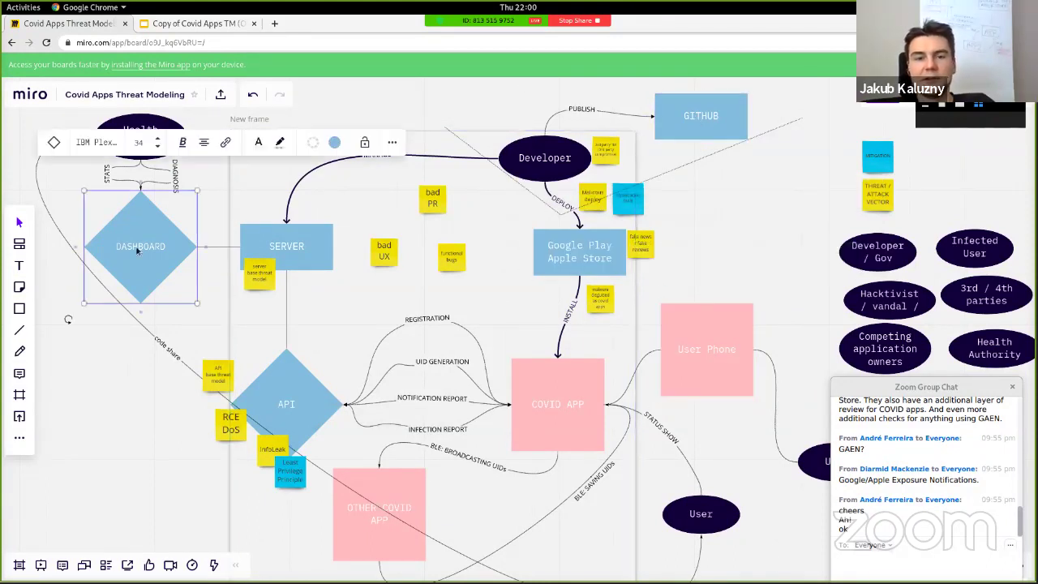
Shift the V-shaped boundary line below Developer slightly up and to the left so its corner meets the start of DEPLOY
{"action": "left_click", "coordinate": [540, 200]}
{"action": "left_click", "coordinate": [539, 201]}
{"action": "left_click_drag", "start_coordinate": [540, 200], "coordinate": [521, 187]}
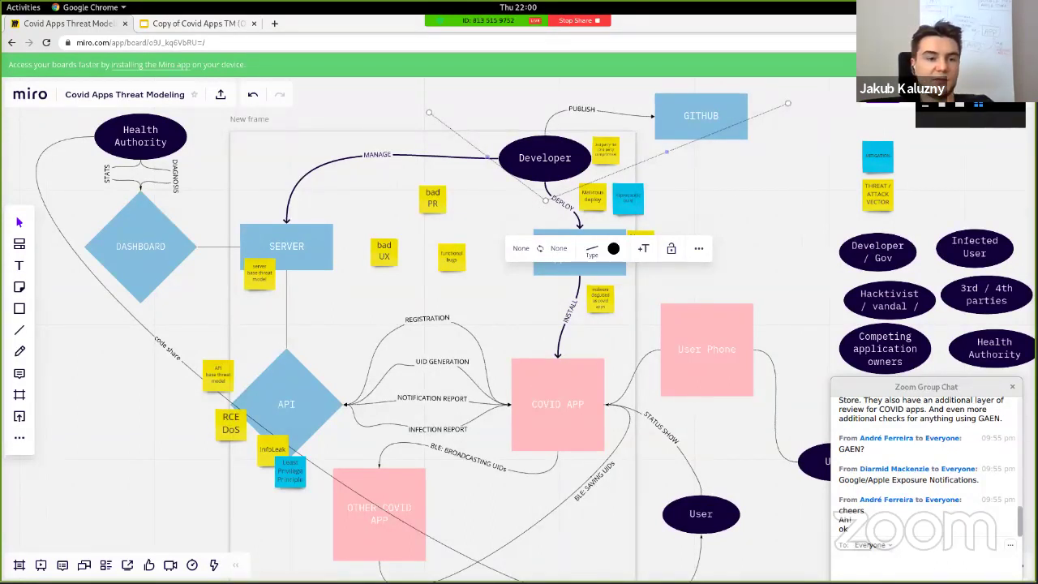
Draw a plain straight boundary line across the API connectors just left of COVID APP, discarding the misplaced short line
{"action": "left_click", "coordinate": [19, 332]}
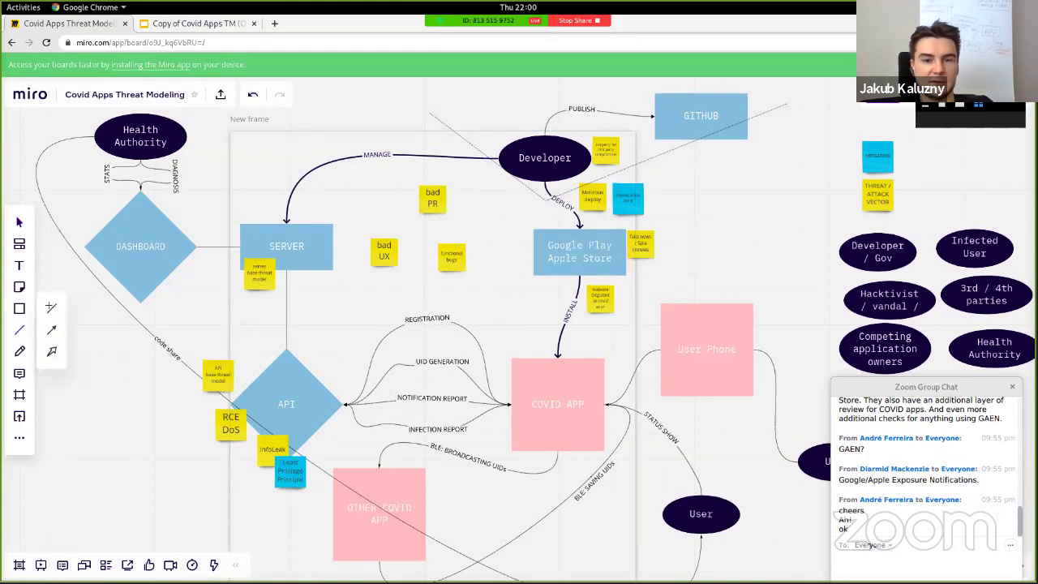
{"action": "left_click", "coordinate": [50, 310]}
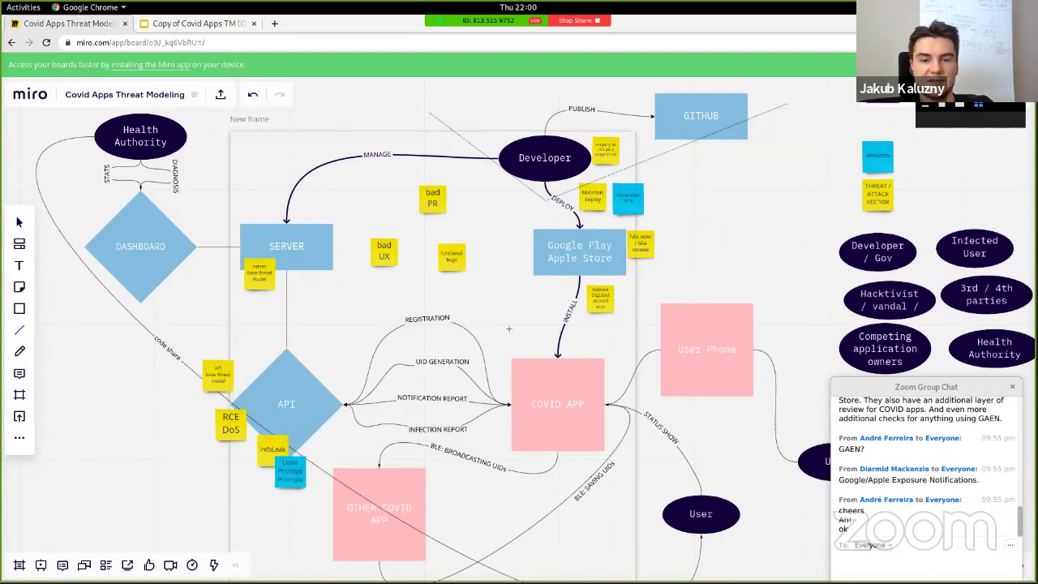
{"action": "left_click_drag", "start_coordinate": [499, 341], "coordinate": [498, 130]}
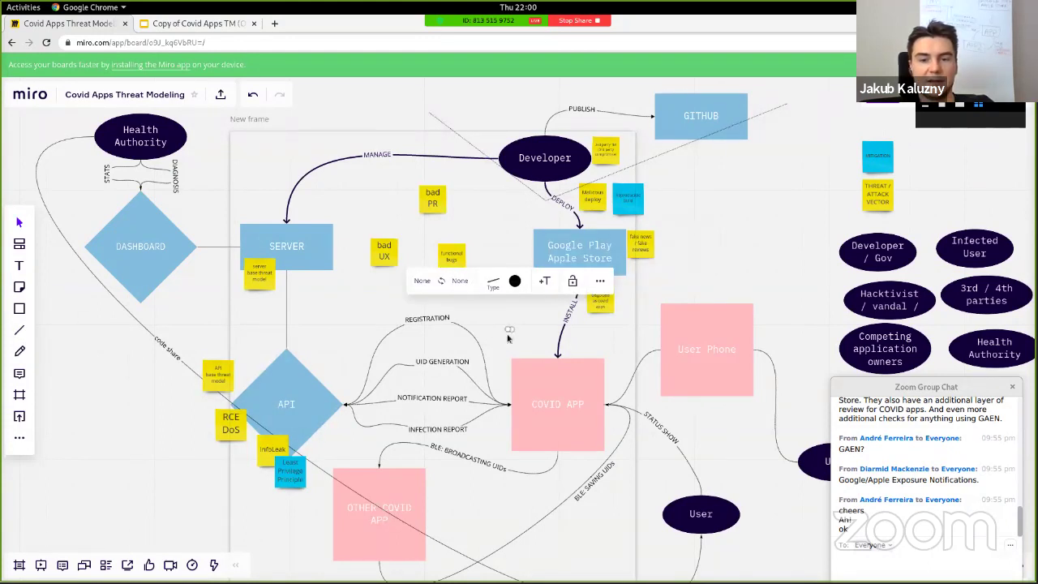
{"action": "key", "text": "Delete"}
{"action": "left_click_drag", "start_coordinate": [511, 330], "coordinate": [487, 440]}
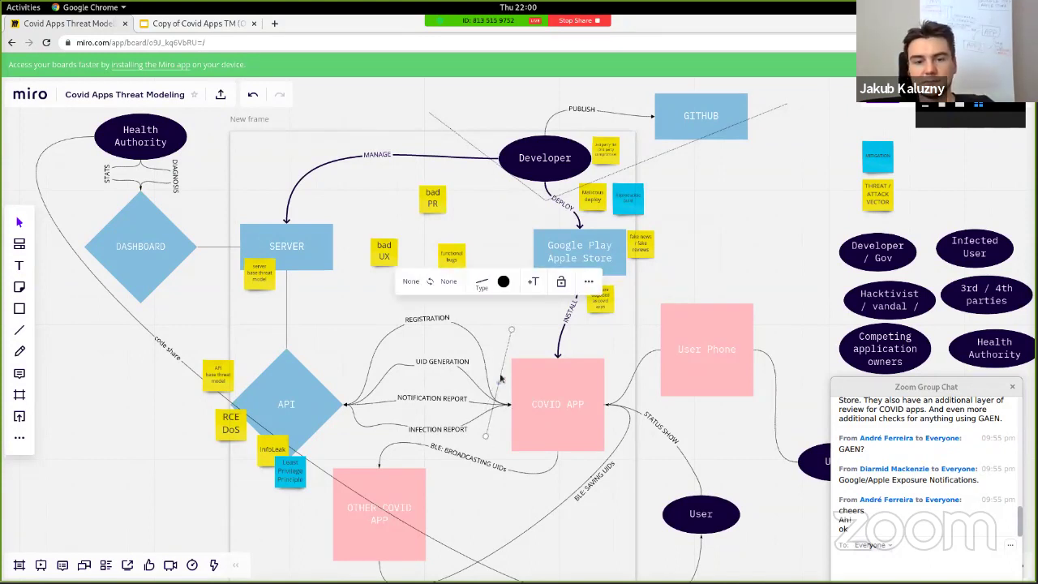
Copy the boundary line left of COVID APP, shorten the copy and slant it the opposite way across the BLE: BROADCASTING UIDs connector
{"action": "left_click_drag", "start_coordinate": [500, 370], "coordinate": [497, 384]}
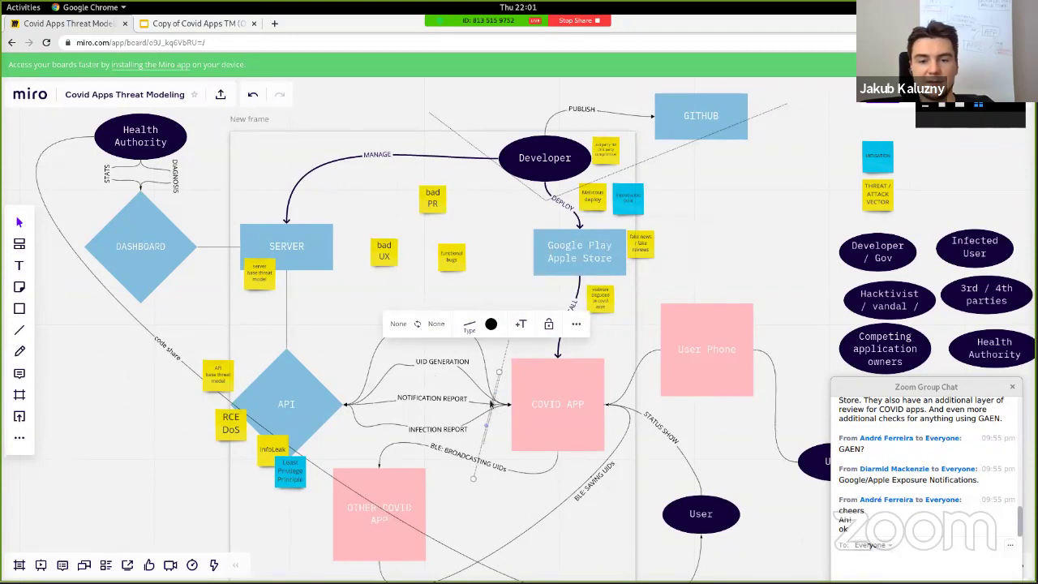
{"action": "left_click_drag", "start_coordinate": [491, 405], "coordinate": [463, 479]}
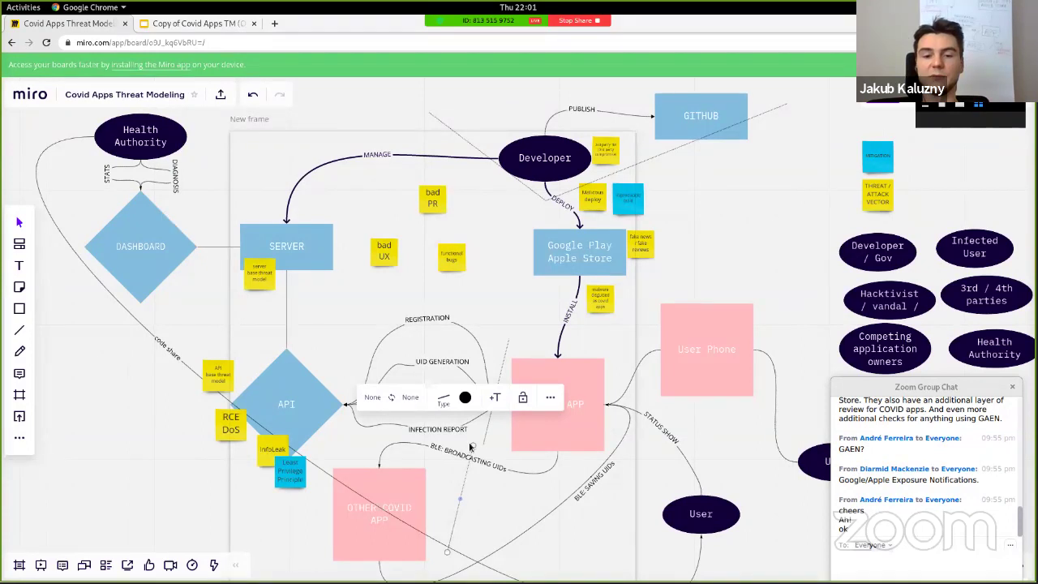
{"action": "left_click_drag", "start_coordinate": [470, 446], "coordinate": [467, 441]}
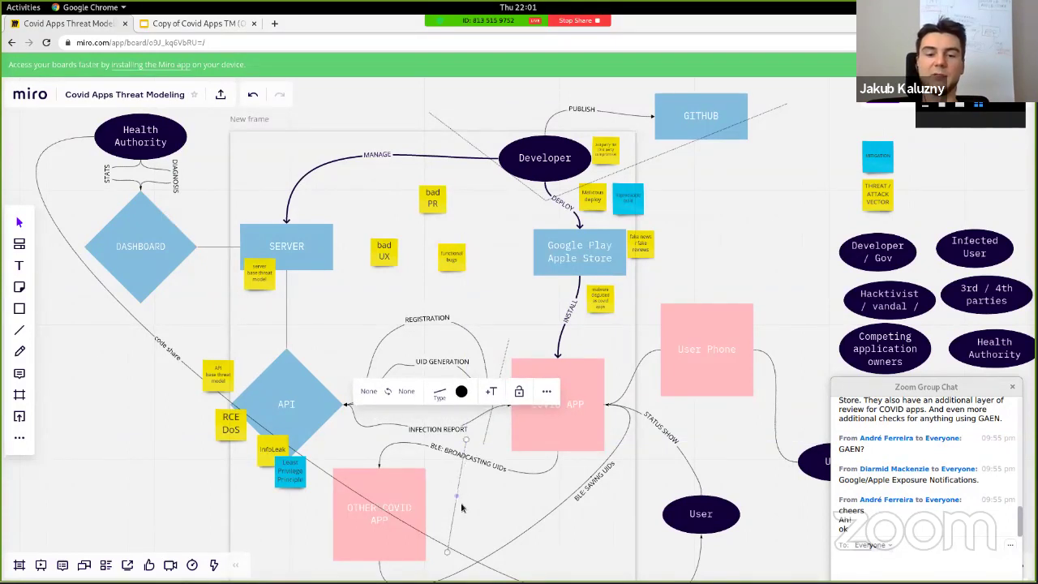
{"action": "left_click_drag", "start_coordinate": [447, 551], "coordinate": [484, 495]}
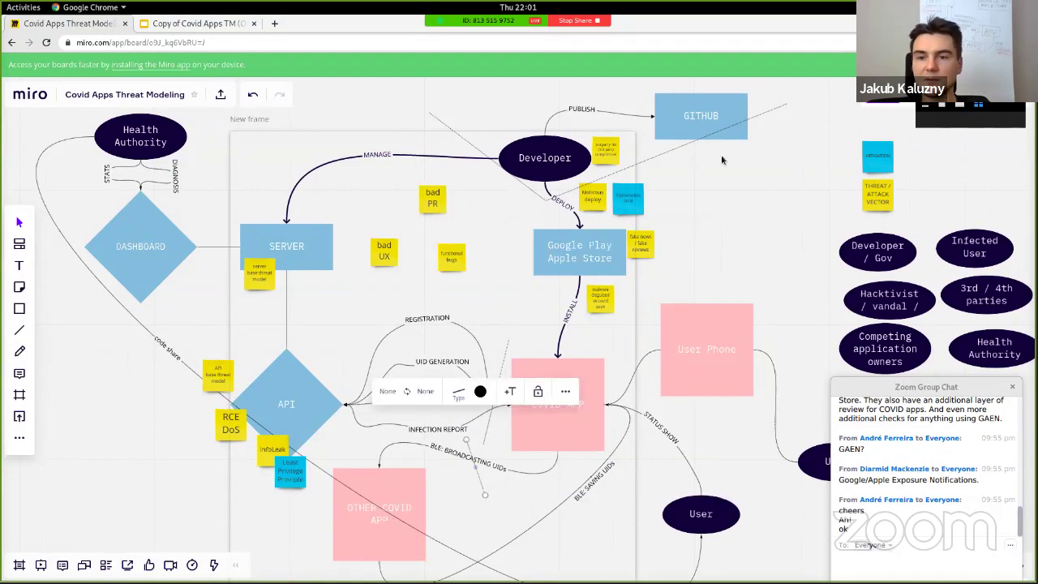
Add a yellow threat note reading "BLE Injection" just below the BLE: BROADCASTING UIDs connector, beside the lower end of the short boundary line
{"action": "left_click", "coordinate": [869, 194], "text": "shift"}
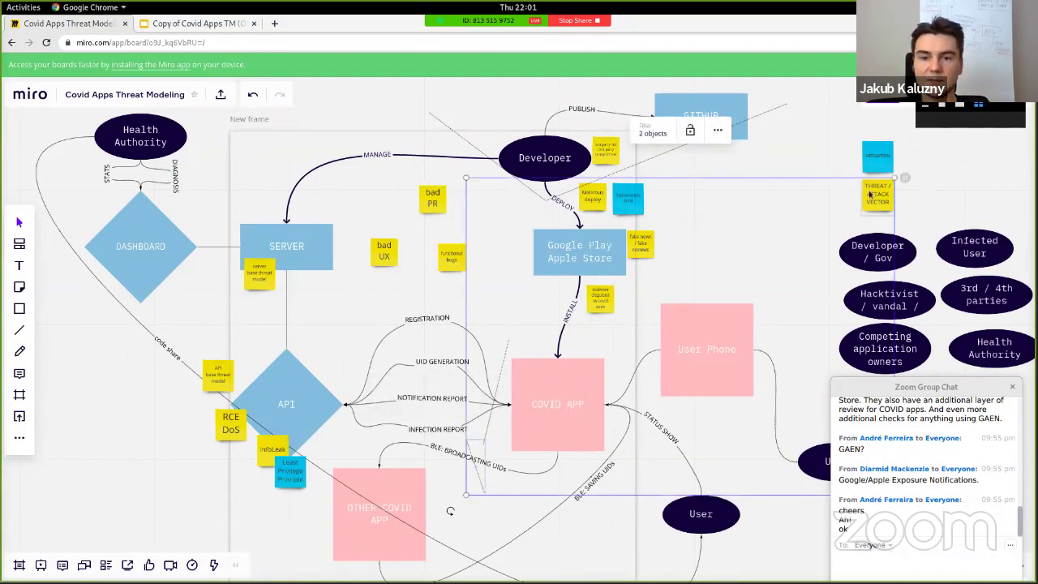
{"action": "scroll", "coordinate": [869, 195], "scroll_direction": "down", "scroll_amount": 3}
{"action": "left_click", "coordinate": [783, 227]}
{"action": "left_click_drag", "start_coordinate": [784, 228], "coordinate": [487, 462]}
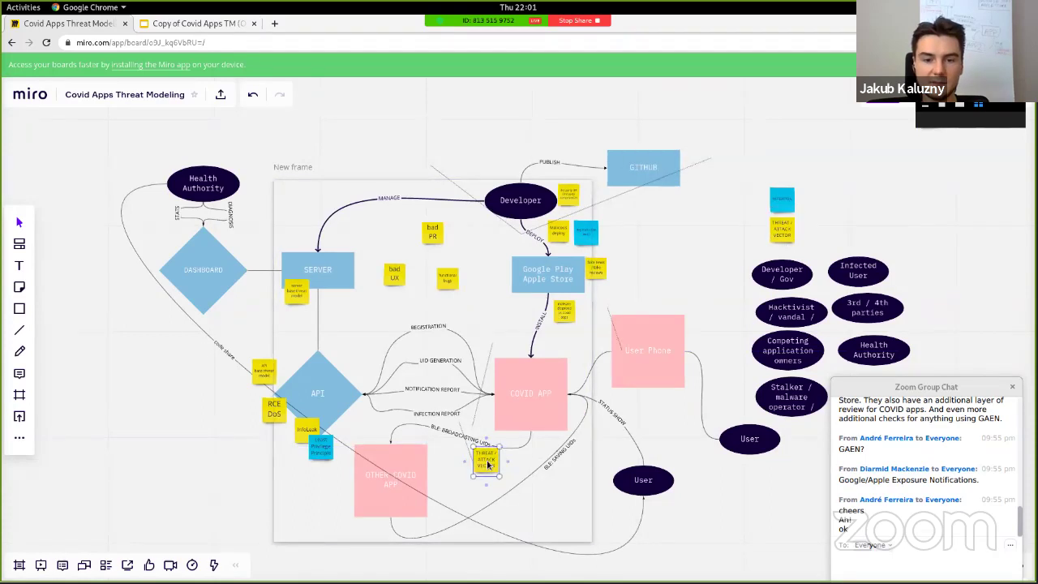
{"action": "scroll", "coordinate": [487, 463], "scroll_direction": "up", "scroll_amount": 5}
{"action": "double_click", "coordinate": [484, 444]}
{"action": "left_click", "coordinate": [484, 443]}
{"action": "key", "text": "ctrl+a"}
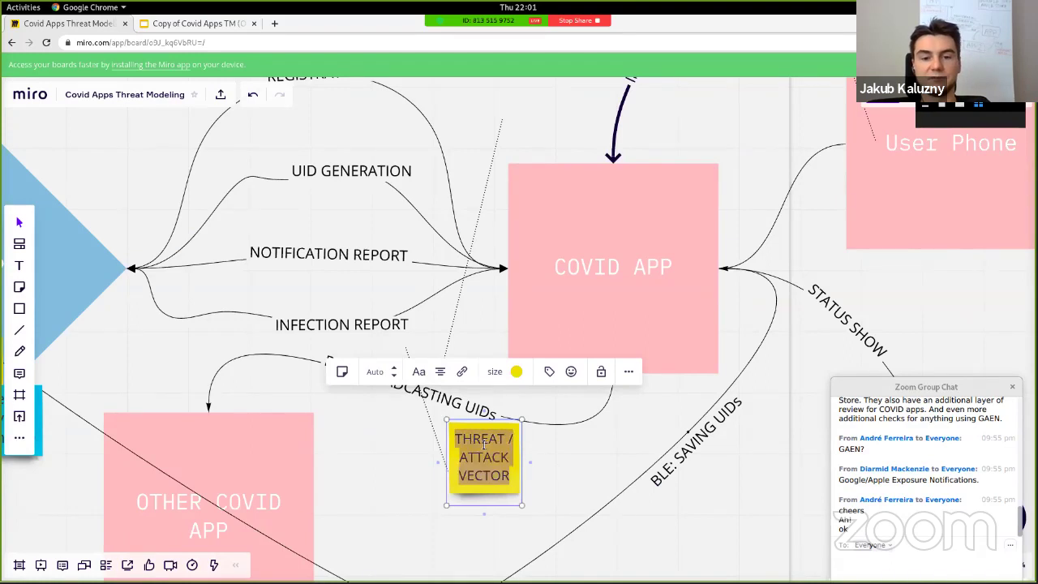
{"action": "type", "text": "BLE In"}
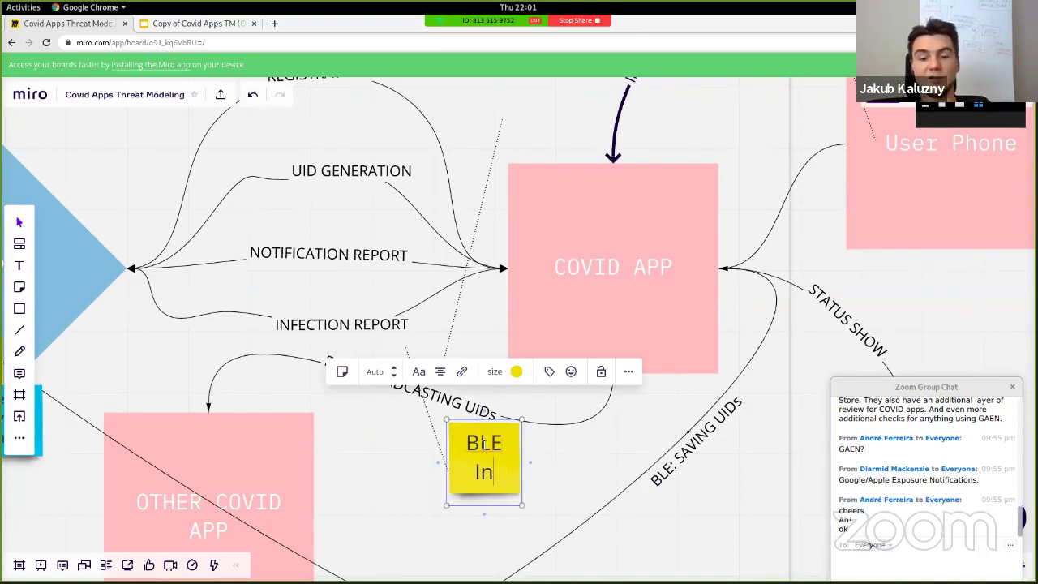
{"action": "type", "text": "jection"}
{"action": "key", "text": "Escape"}
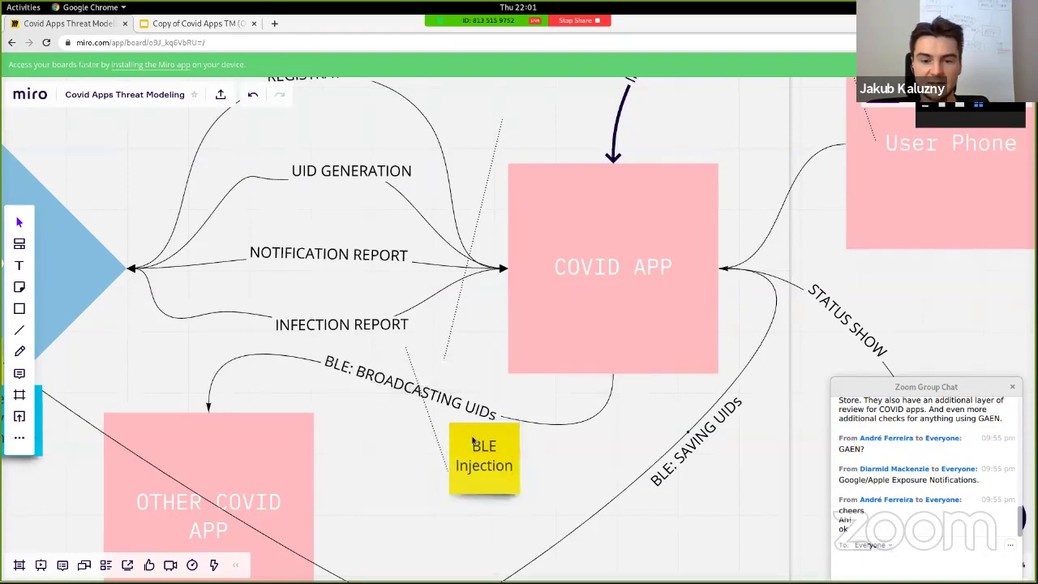
Duplicate the BLE Injection note beside the original, toward OTHER COVID APP, and change the copy's text to "DoS"
{"action": "left_click", "coordinate": [473, 440]}
{"action": "key", "text": "ctrl+c"}
{"action": "key", "text": "ctrl+v"}
{"action": "left_click_drag", "start_coordinate": [473, 440], "coordinate": [385, 460]}
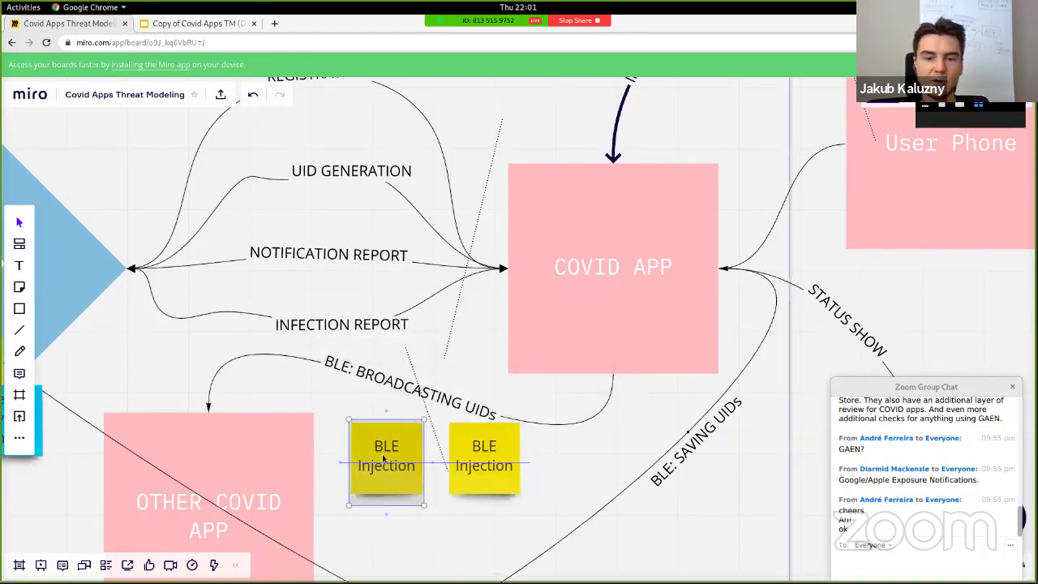
{"action": "double_click", "coordinate": [381, 454]}
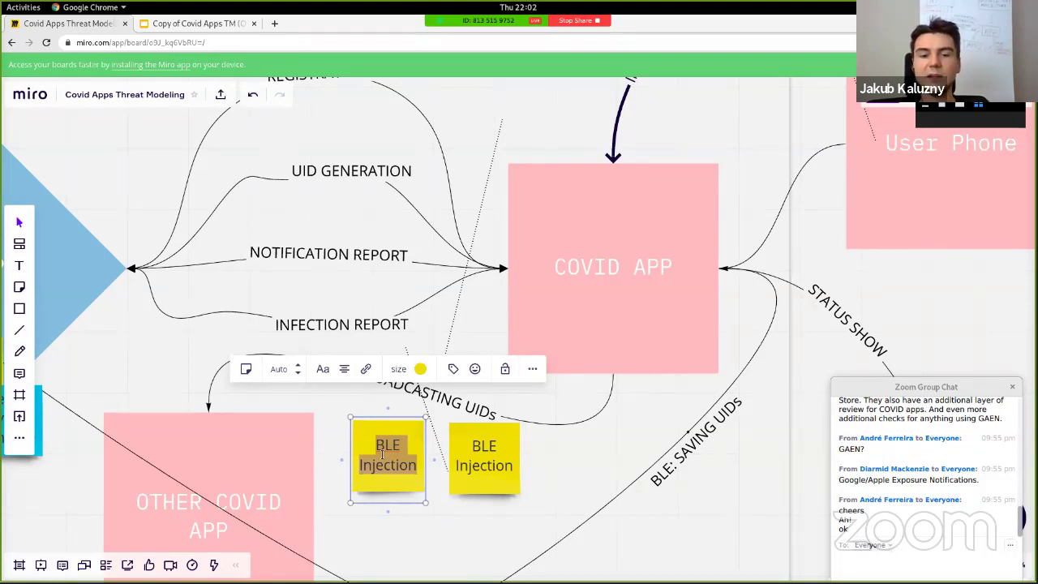
{"action": "type", "text": "DoS"}
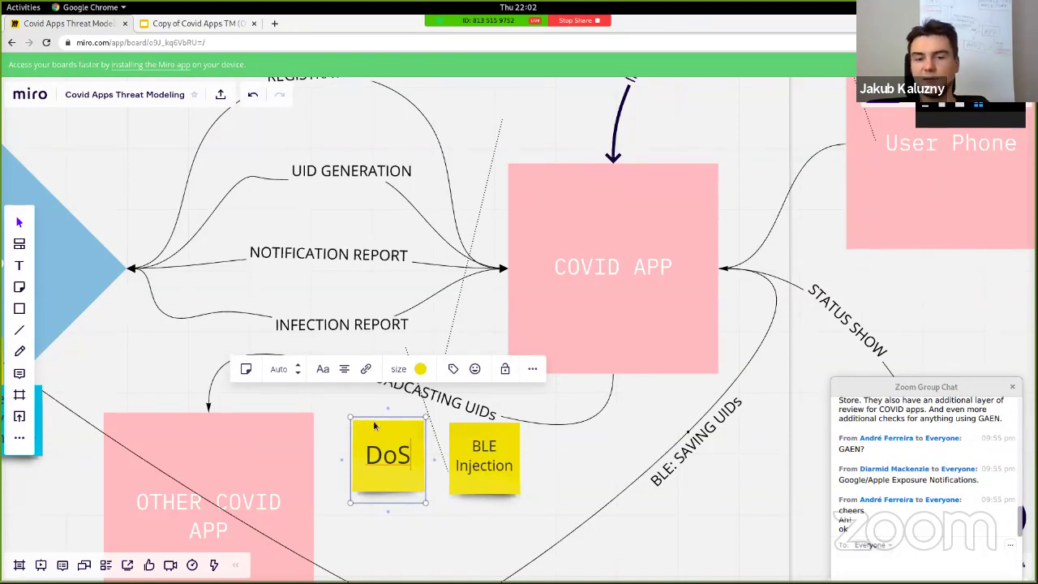
{"action": "key", "text": "Escape"}
Move the DoS note directly below COVID APP, over the start of the BLE: BROADCASTING UIDs connector
{"action": "left_click_drag", "start_coordinate": [375, 441], "coordinate": [587, 415]}
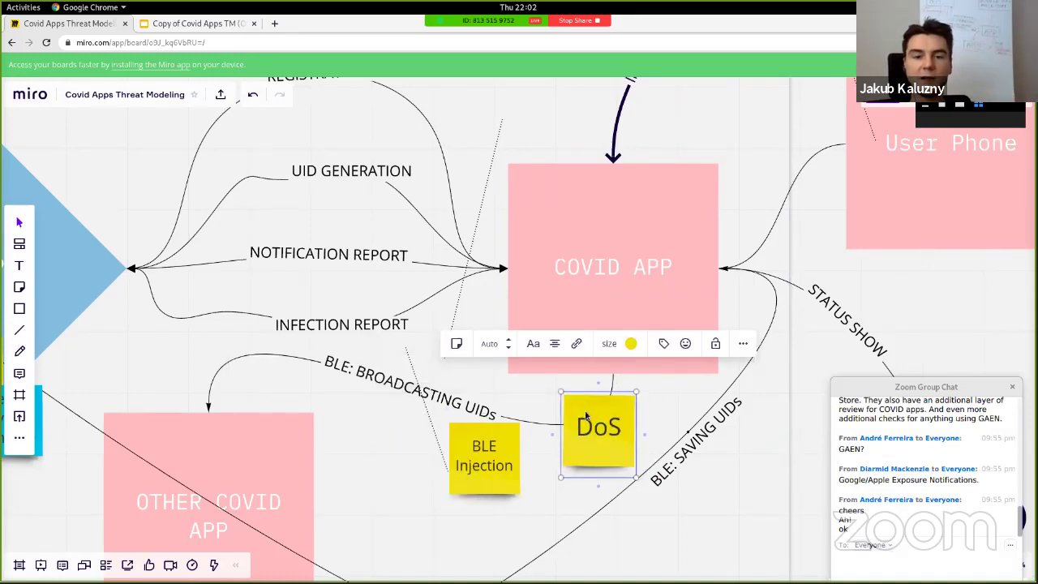
{"action": "left_click_drag", "start_coordinate": [586, 415], "coordinate": [385, 418]}
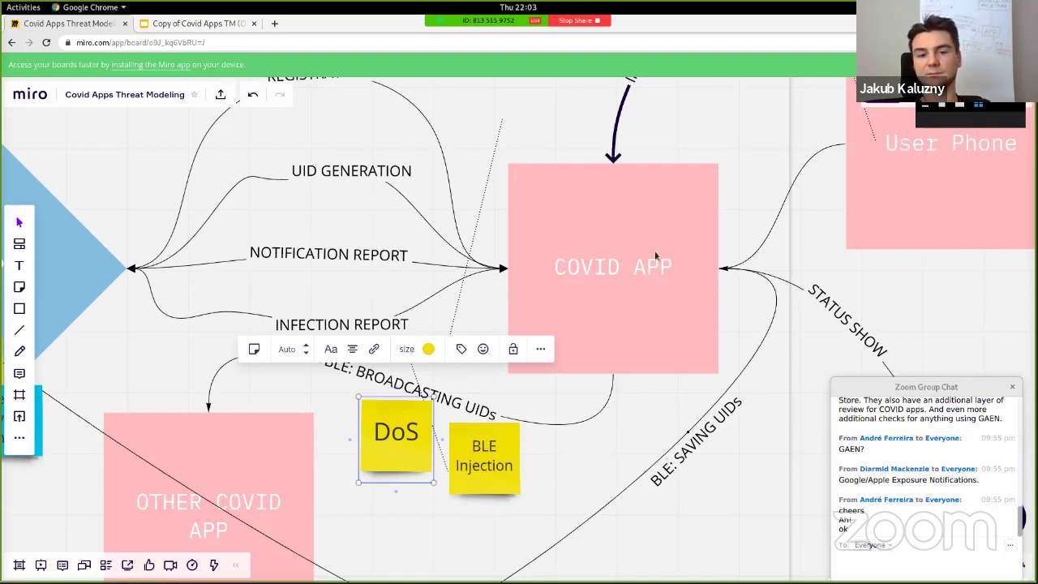
{"action": "left_click_drag", "start_coordinate": [386, 425], "coordinate": [369, 407]}
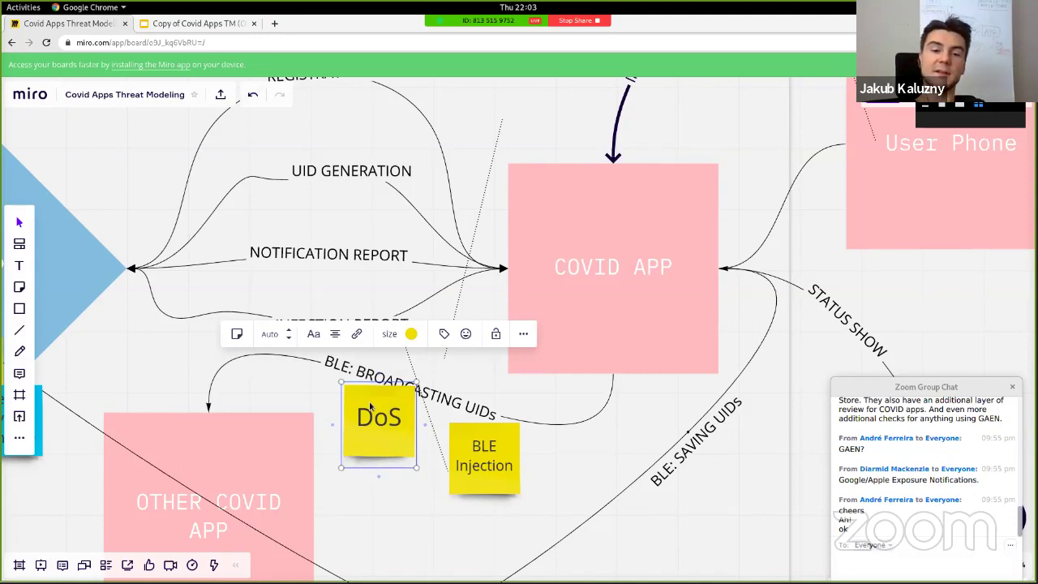
{"action": "left_click_drag", "start_coordinate": [370, 407], "coordinate": [653, 415]}
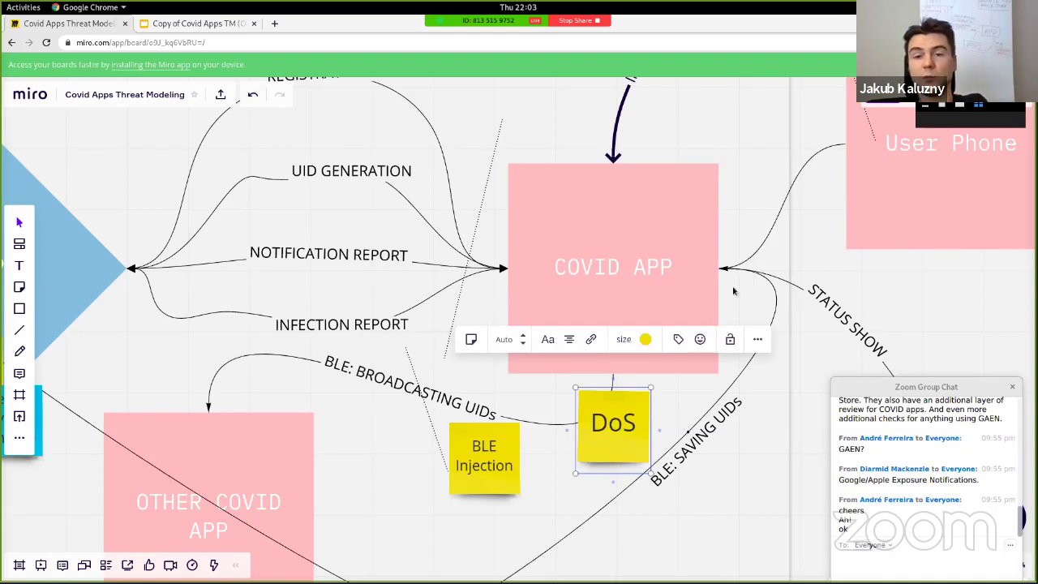
Place a copy of the DoS note between the BLE: SAVING UIDs and STATUS SHOW connectors
{"action": "scroll", "coordinate": [756, 292], "scroll_direction": "down", "scroll_amount": 3}
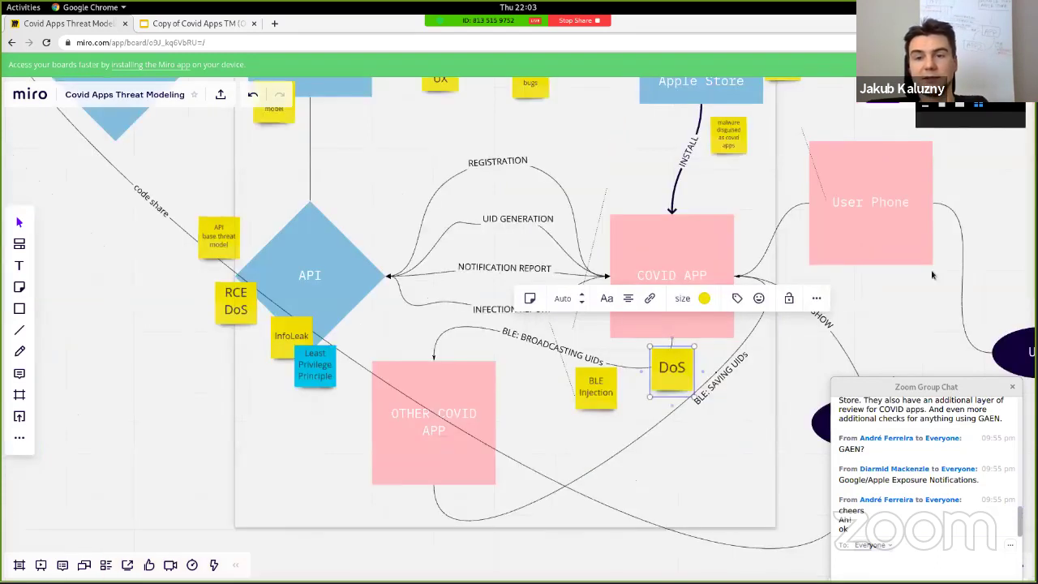
{"action": "left_click_drag", "start_coordinate": [973, 223], "coordinate": [985, 204]}
{"action": "scroll", "coordinate": [924, 186], "scroll_direction": "right", "scroll_amount": 5}
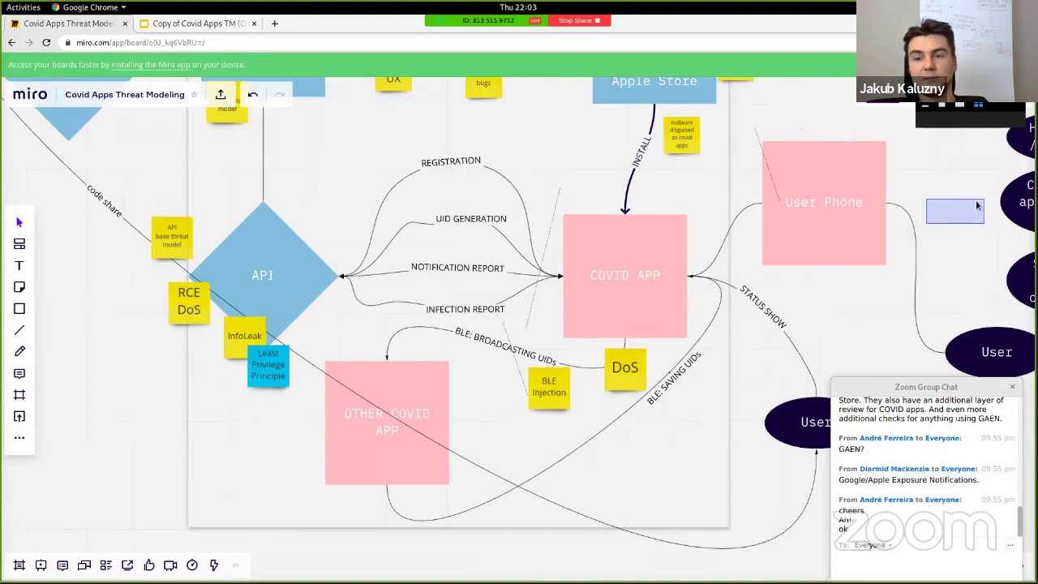
{"action": "scroll", "coordinate": [861, 169], "scroll_direction": "right", "scroll_amount": 2}
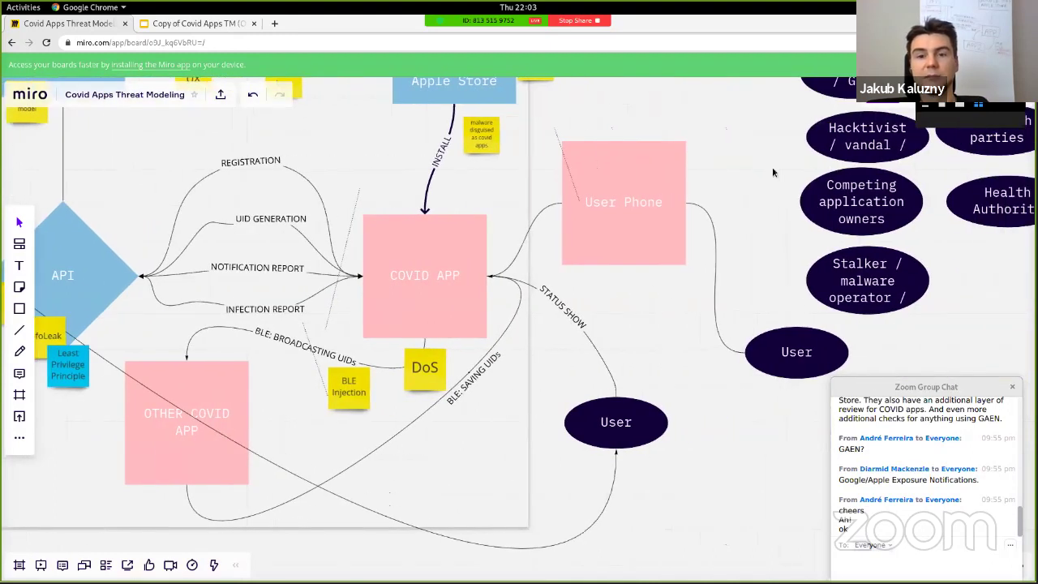
{"action": "left_click", "coordinate": [442, 358]}
{"action": "left_click_drag", "start_coordinate": [442, 357], "coordinate": [536, 349]}
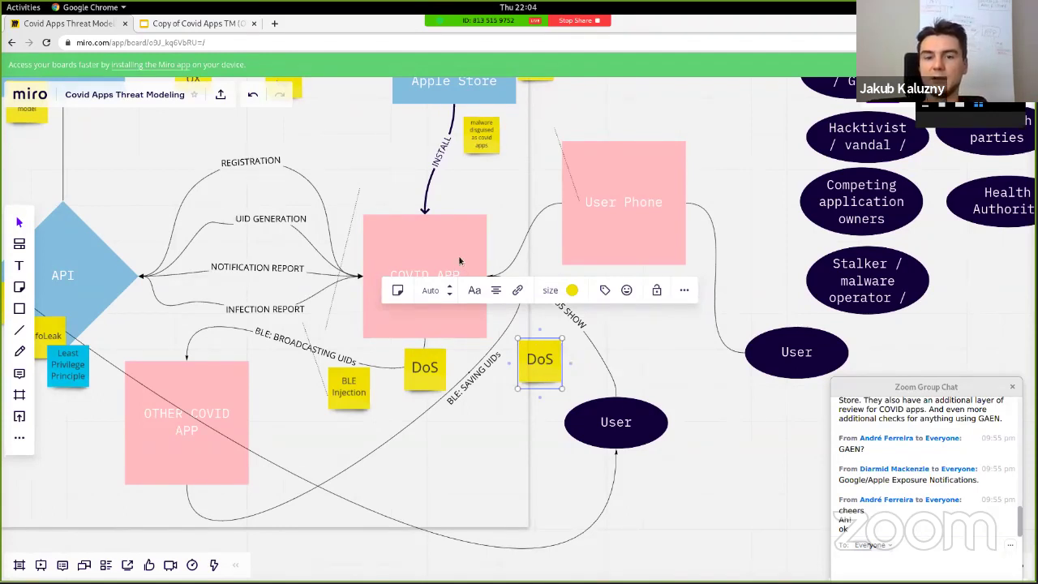
Change the copied note's text to "sensitive data theft (police scenario)" and move it slightly up against the BLE: SAVING UIDs connector
{"action": "left_click", "coordinate": [458, 261]}
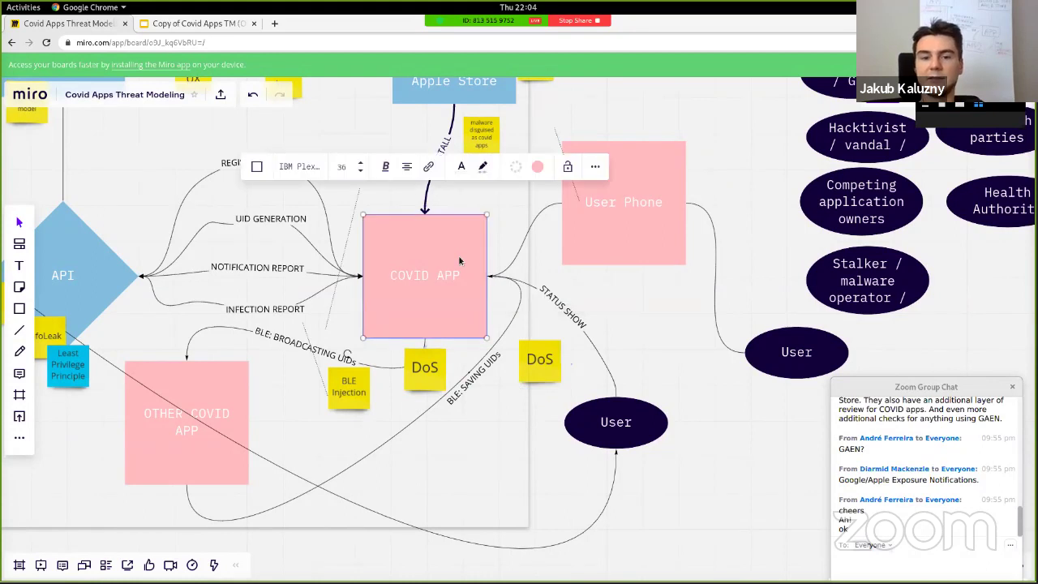
{"action": "left_click", "coordinate": [544, 356]}
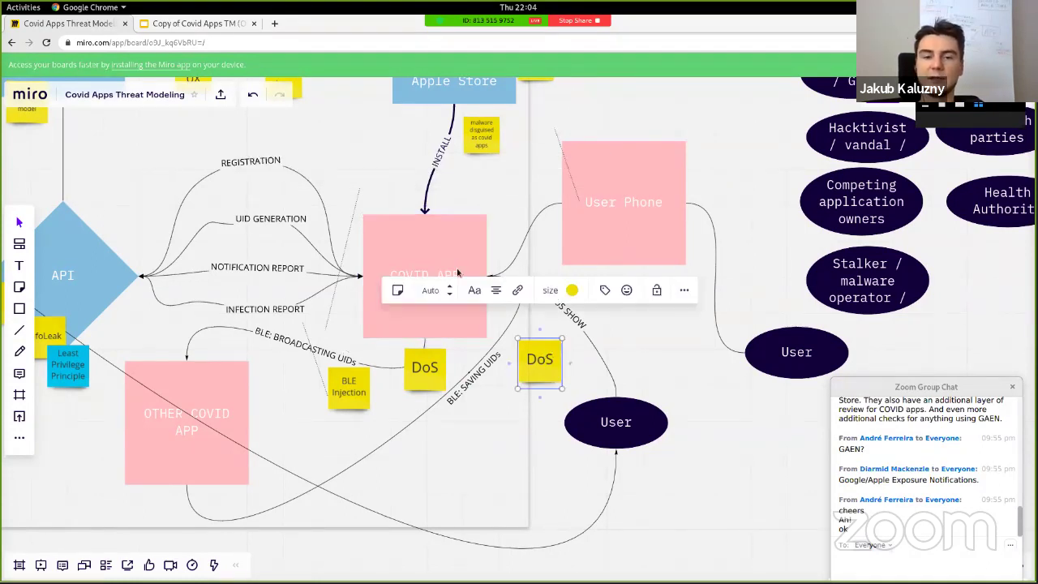
{"action": "left_click", "coordinate": [419, 253]}
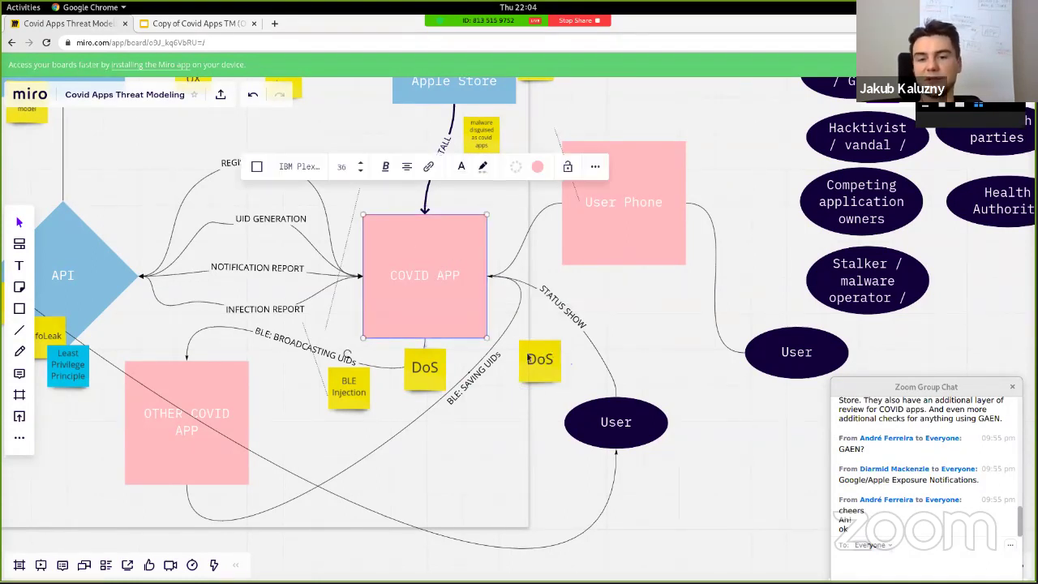
{"action": "left_click", "coordinate": [528, 357]}
{"action": "left_click", "coordinate": [540, 360]}
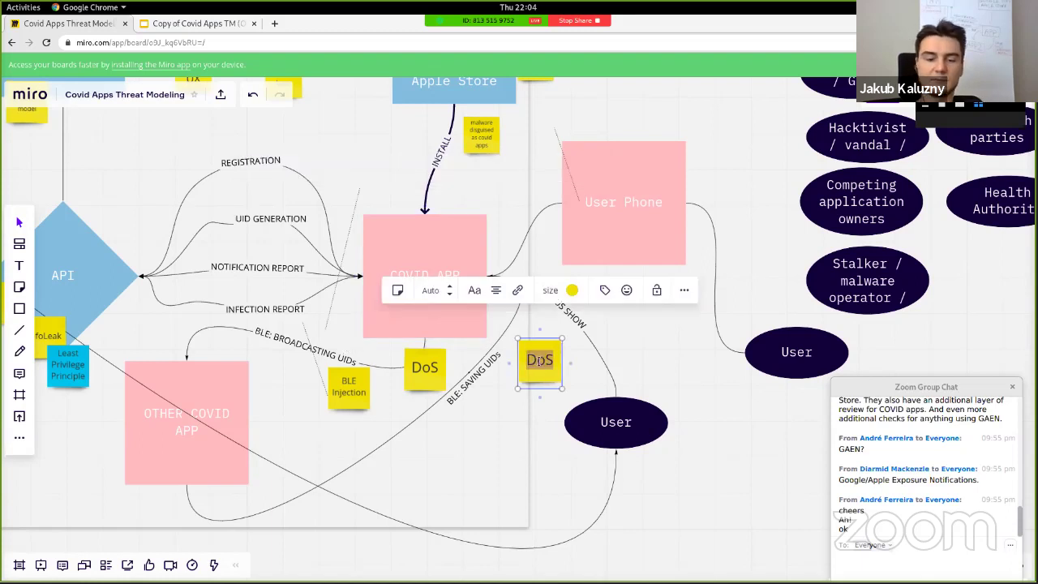
{"action": "type", "text": "Sn"}
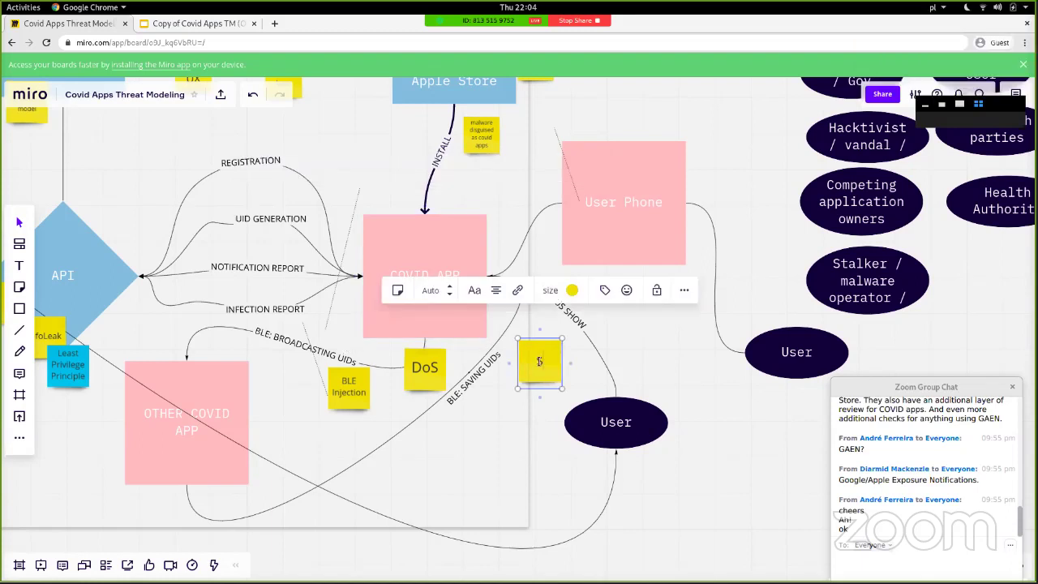
{"action": "type", "text": "nsitive data"}
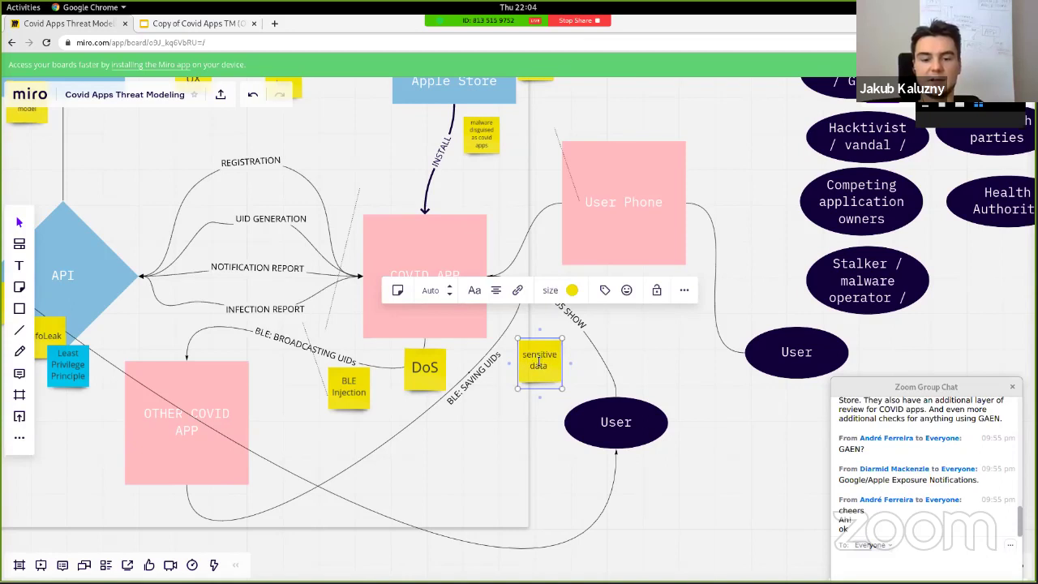
{"action": "type", "text": " le"}
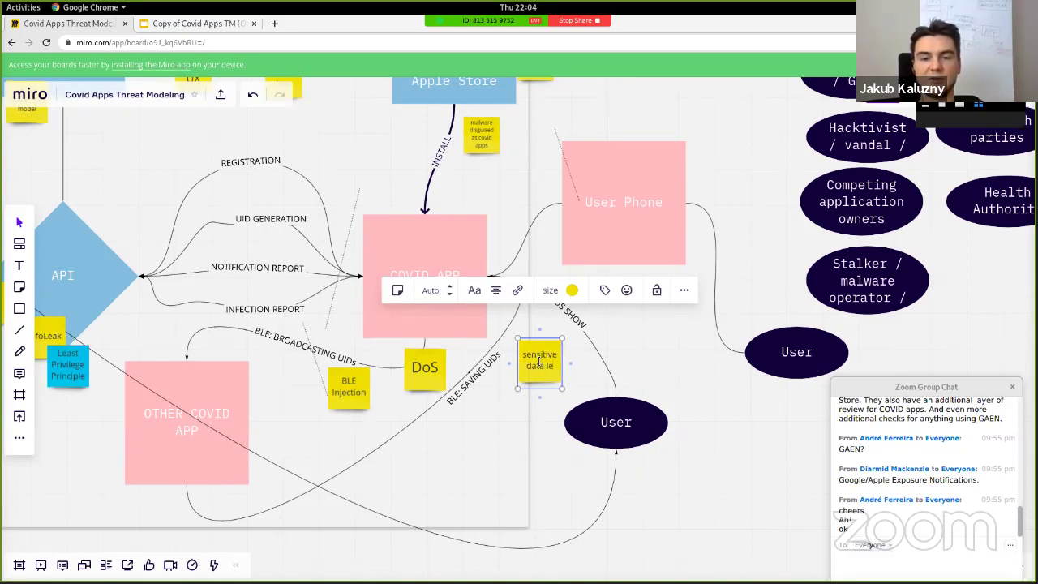
{"action": "type", "text": "heft"}
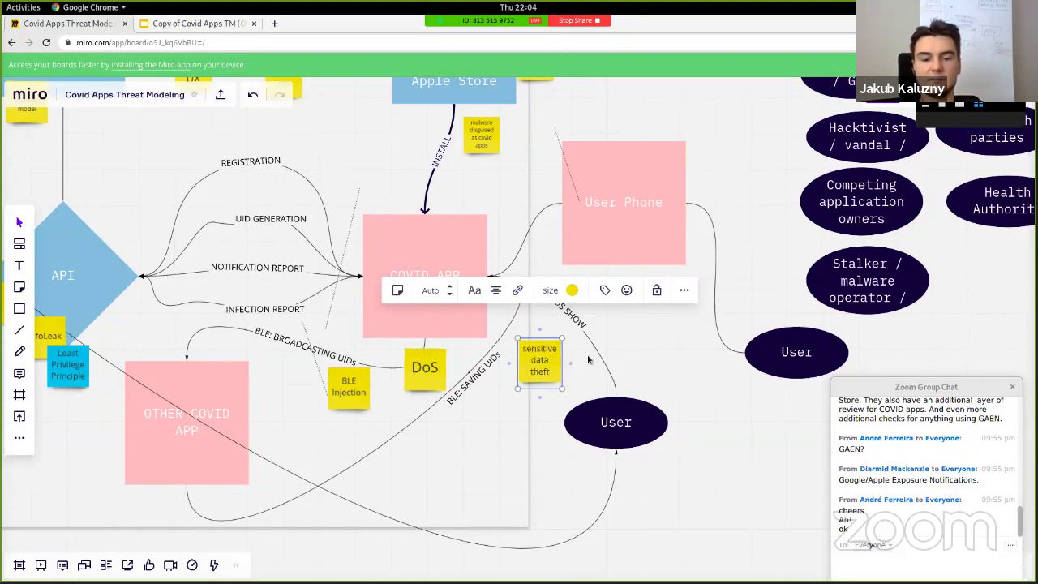
{"action": "type", "text": " (police scenario)"}
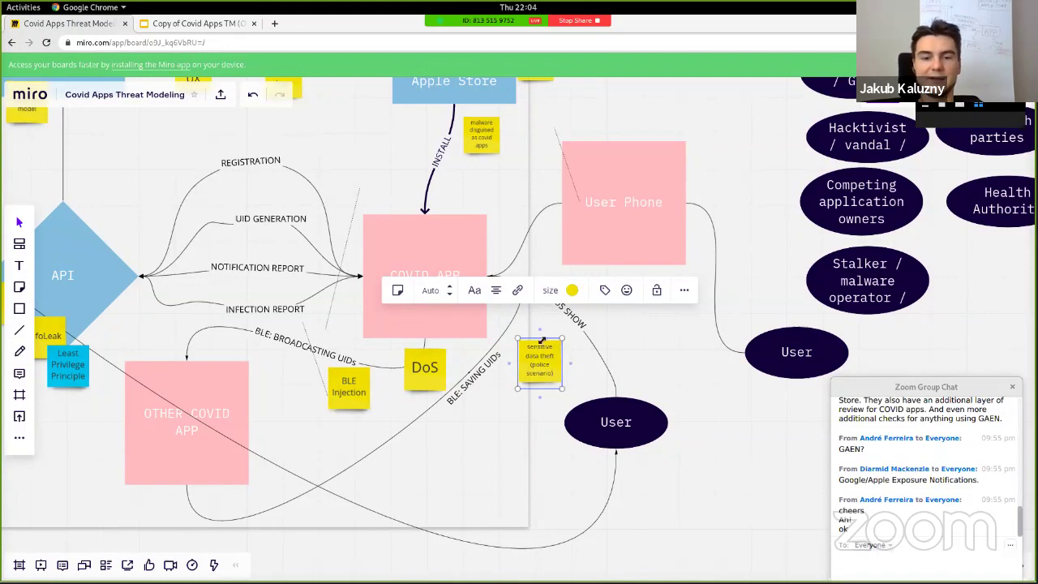
{"action": "left_click_drag", "start_coordinate": [540, 361], "coordinate": [526, 347]}
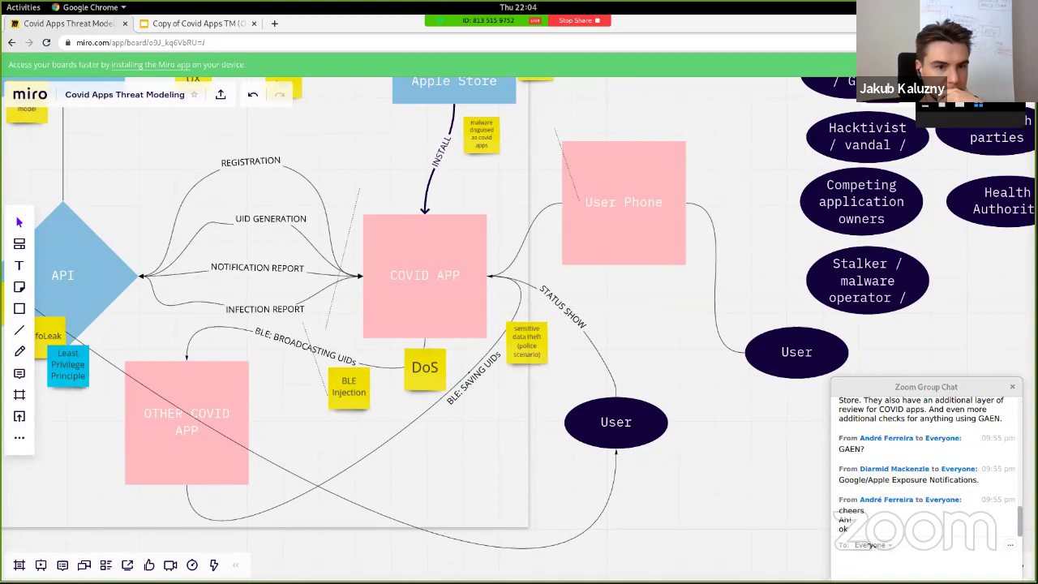
{"action": "scroll", "coordinate": [124, 195], "scroll_direction": "left", "scroll_amount": 5}
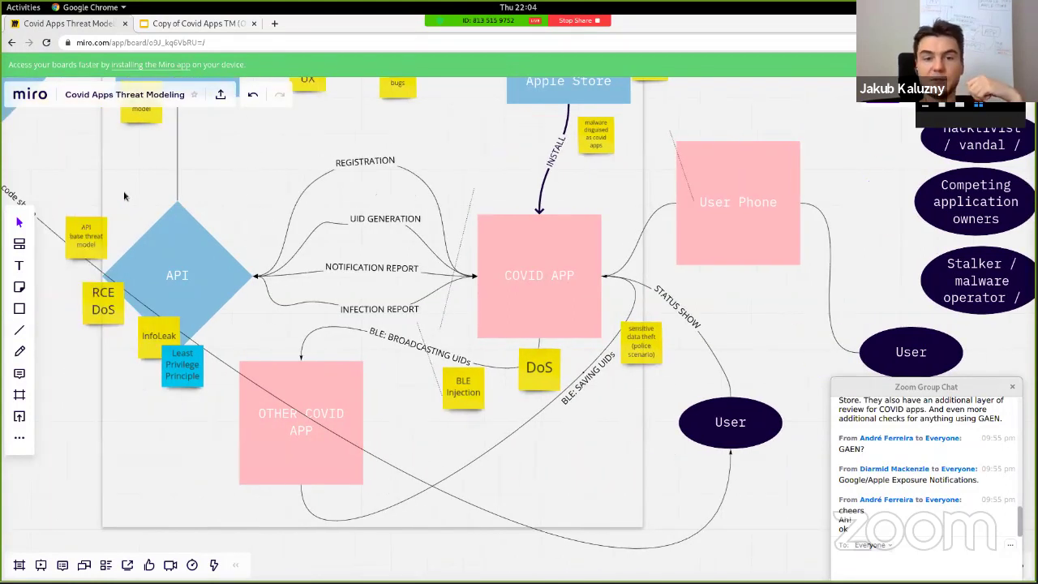
{"action": "scroll", "coordinate": [124, 196], "scroll_direction": "left", "scroll_amount": 1}
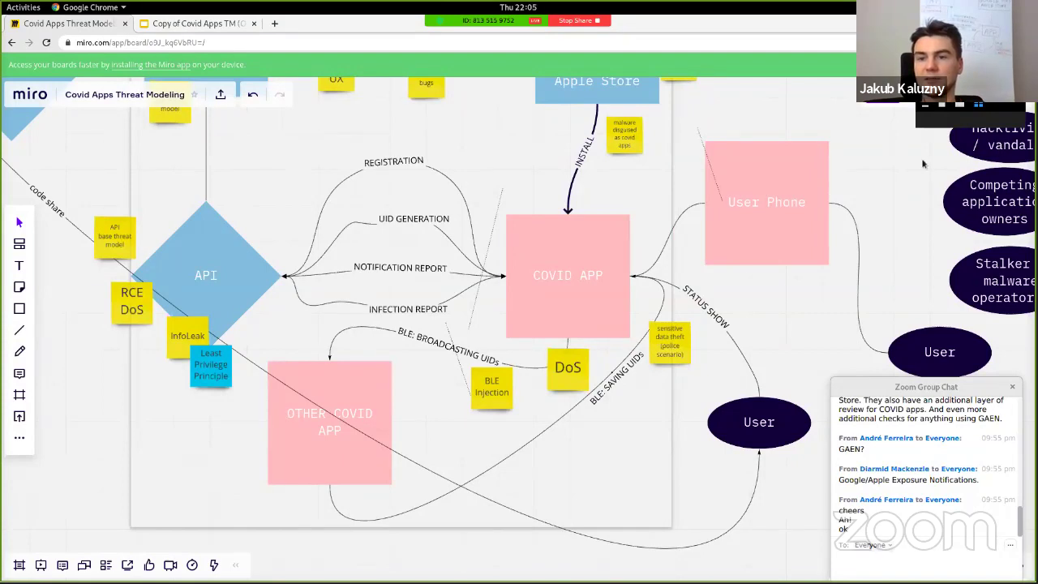
{"action": "scroll", "coordinate": [921, 195], "scroll_direction": "up", "scroll_amount": 3}
{"action": "scroll", "coordinate": [920, 227], "scroll_direction": "down", "scroll_amount": 3}
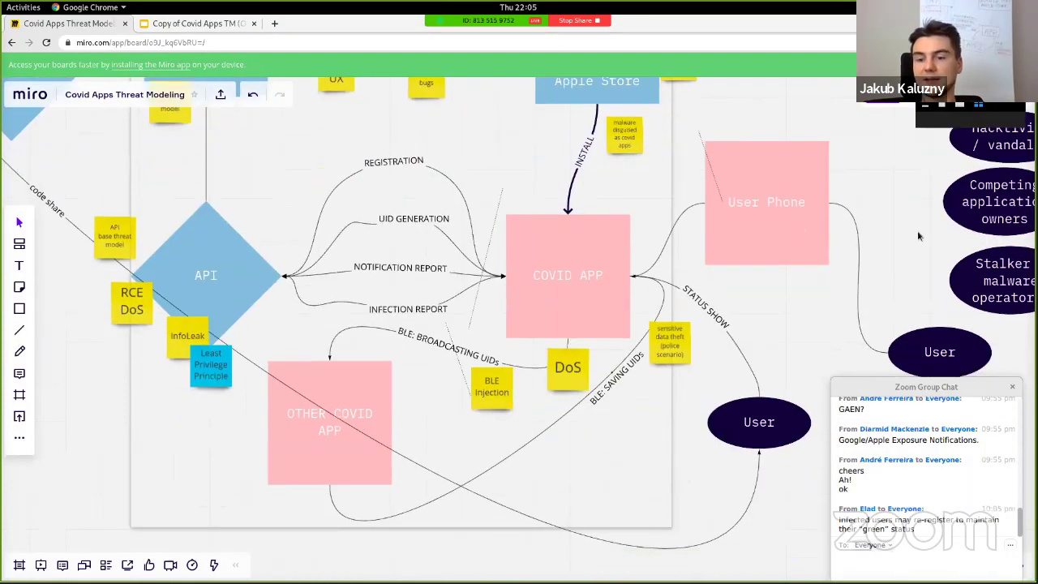
{"action": "scroll", "coordinate": [919, 235], "scroll_direction": "down", "scroll_amount": 1}
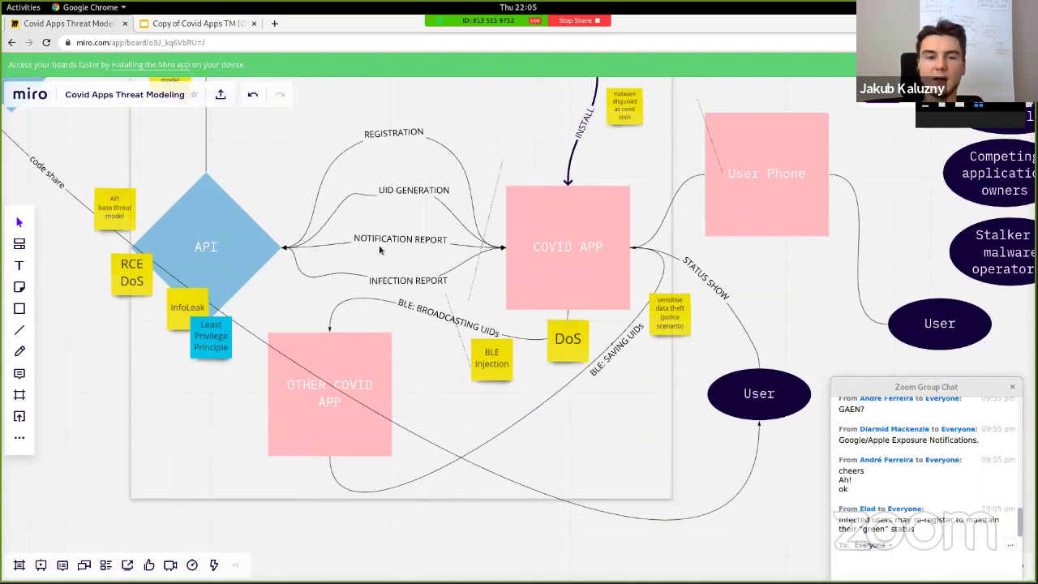
{"action": "scroll", "coordinate": [271, 248], "scroll_direction": "up", "scroll_amount": 1}
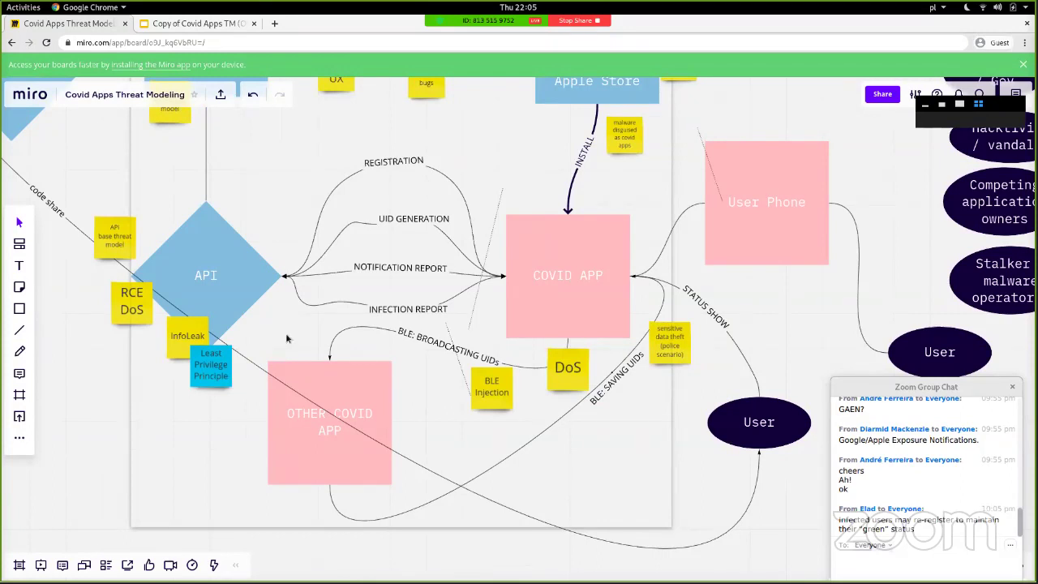
Place a copy of the BLE Injection note on the STATUS SHOW connector above User and change its text to "app reinstall"
{"action": "left_click", "coordinate": [495, 386]}
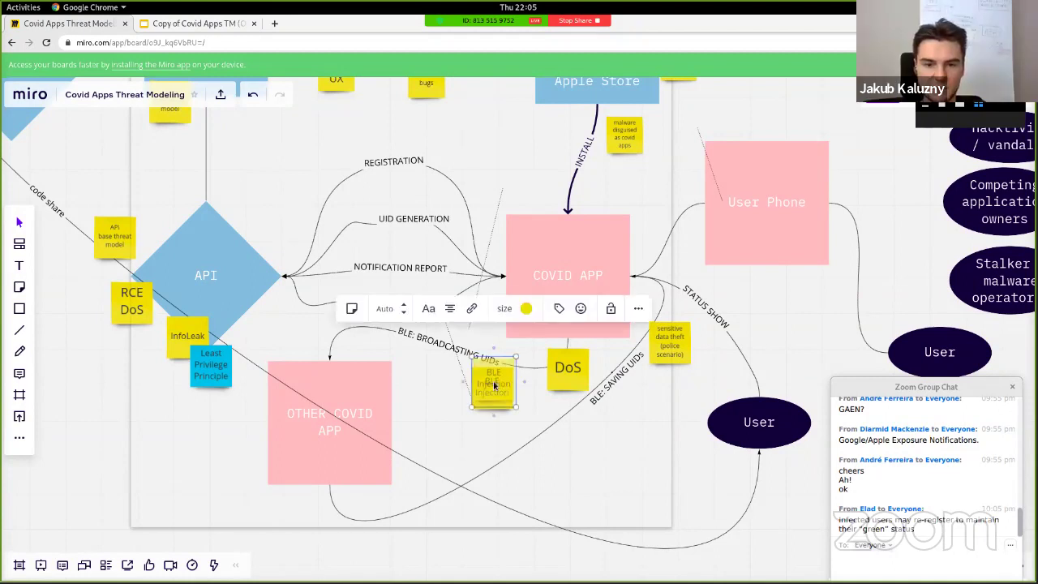
{"action": "left_click_drag", "start_coordinate": [494, 386], "coordinate": [516, 430]}
{"action": "left_click_drag", "start_coordinate": [496, 414], "coordinate": [740, 327]}
{"action": "double_click", "coordinate": [739, 327]}
{"action": "type", "text": "app re"}
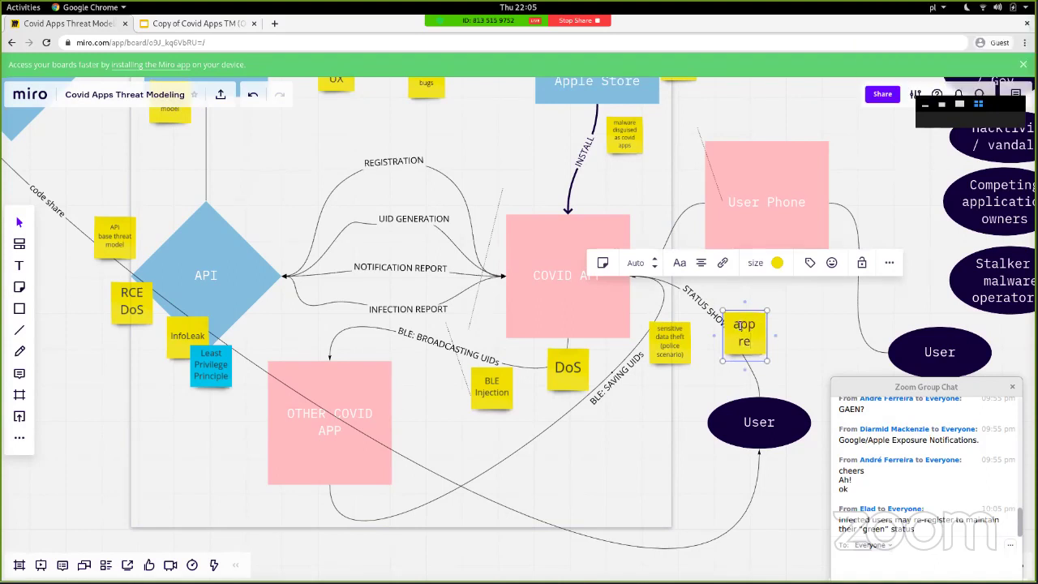
{"action": "type", "text": "install"}
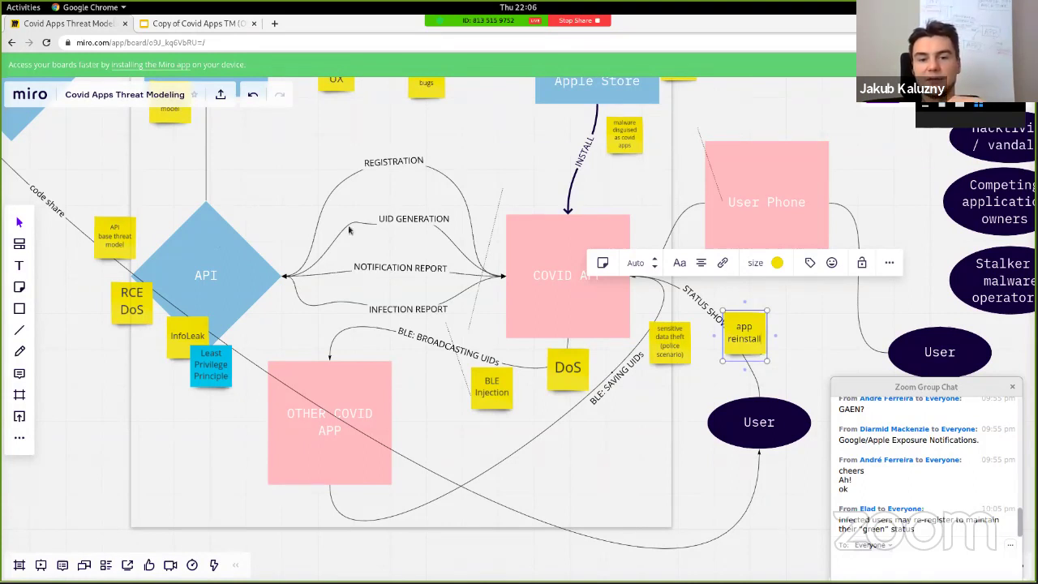
Duplicate the DoS note, change the copy's text to "fake reports" and place it between the UID GENERATION and NOTIFICATION REPORT connectors
{"action": "left_click", "coordinate": [401, 315]}
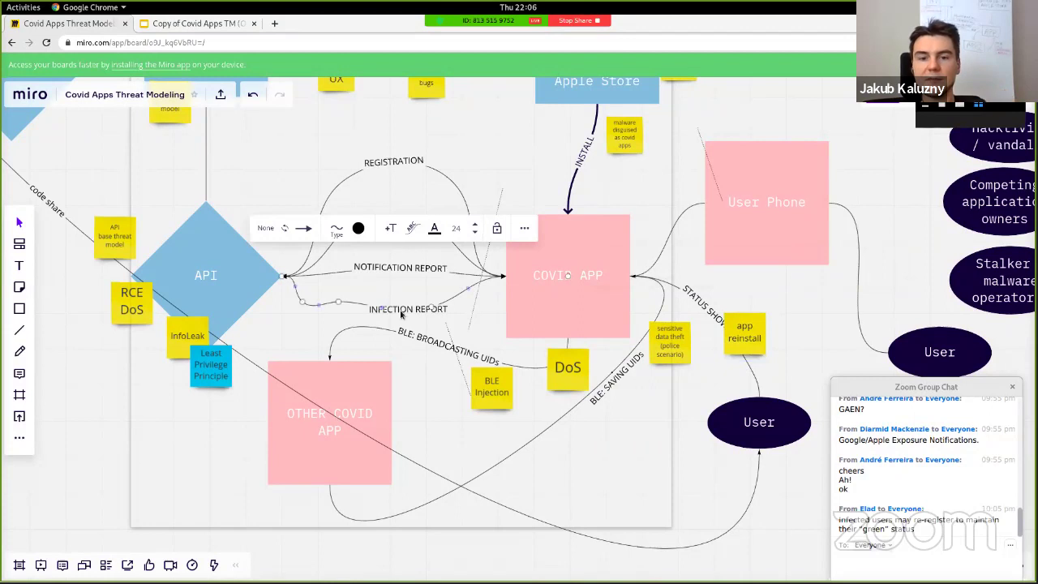
{"action": "left_click_drag", "start_coordinate": [564, 375], "coordinate": [622, 457]}
{"action": "double_click", "coordinate": [622, 456]}
{"action": "type", "text": "fake reports"}
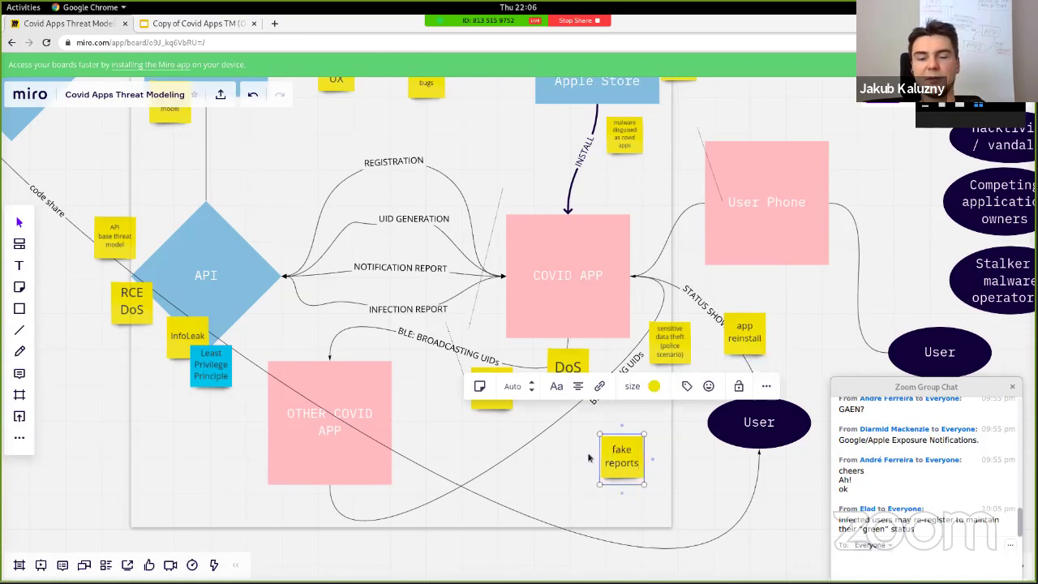
{"action": "left_click_drag", "start_coordinate": [621, 462], "coordinate": [423, 257]}
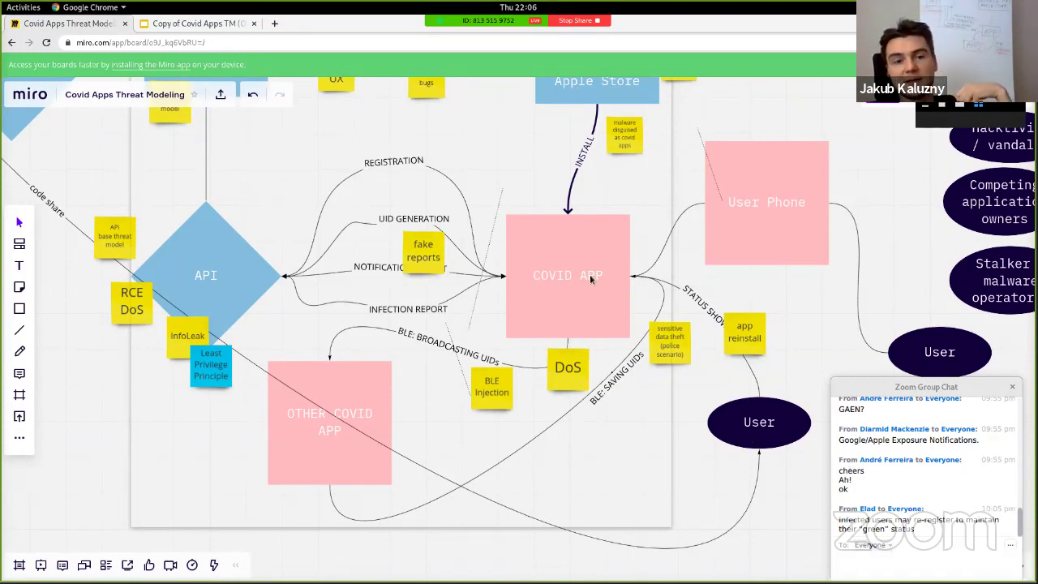
{"action": "left_click", "coordinate": [47, 199]}
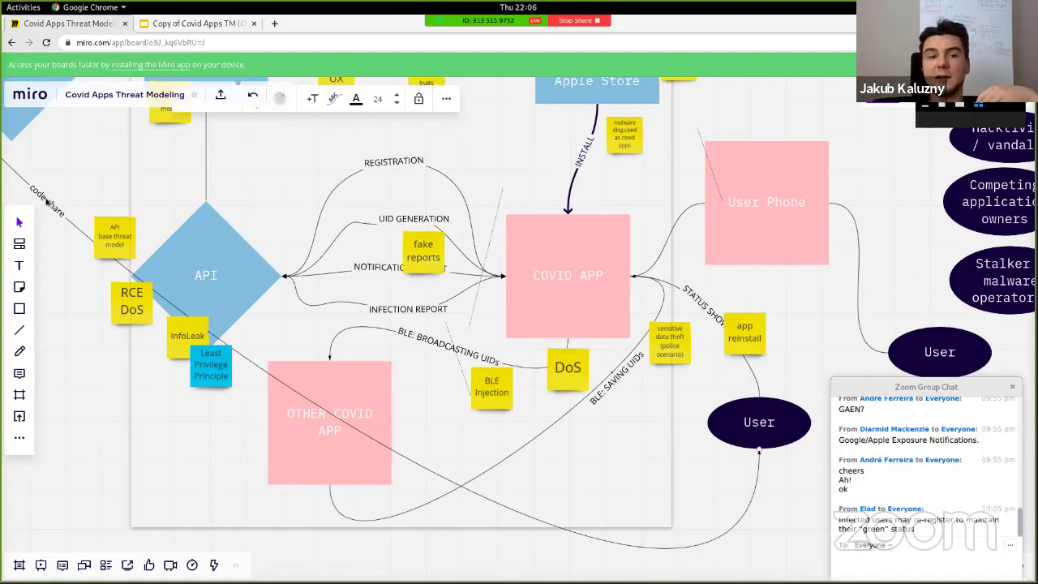
{"action": "left_click", "coordinate": [415, 254]}
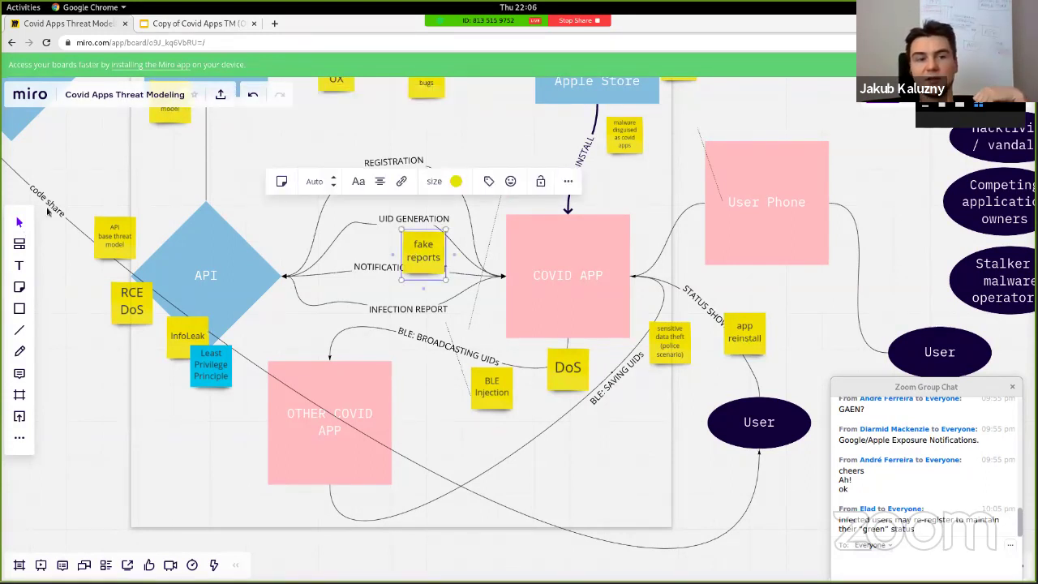
{"action": "left_click", "coordinate": [47, 202]}
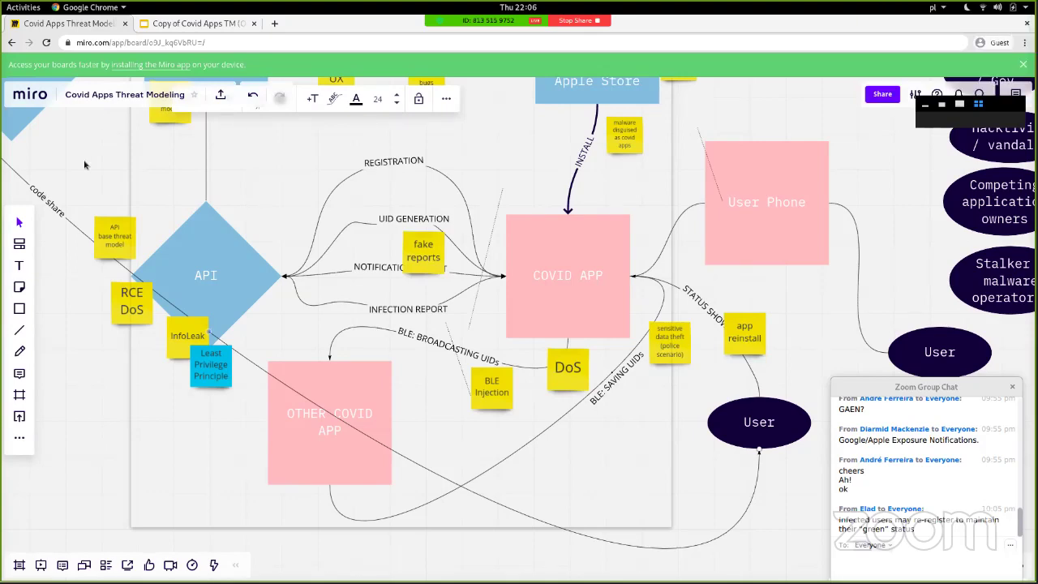
Place a copy of the dashed boundary line under Developer around DASHBOARD, with its corner on the API side beside the code share connector
{"action": "scroll", "coordinate": [116, 242], "scroll_direction": "up", "scroll_amount": 5}
{"action": "scroll", "coordinate": [116, 242], "scroll_direction": "left", "scroll_amount": 5}
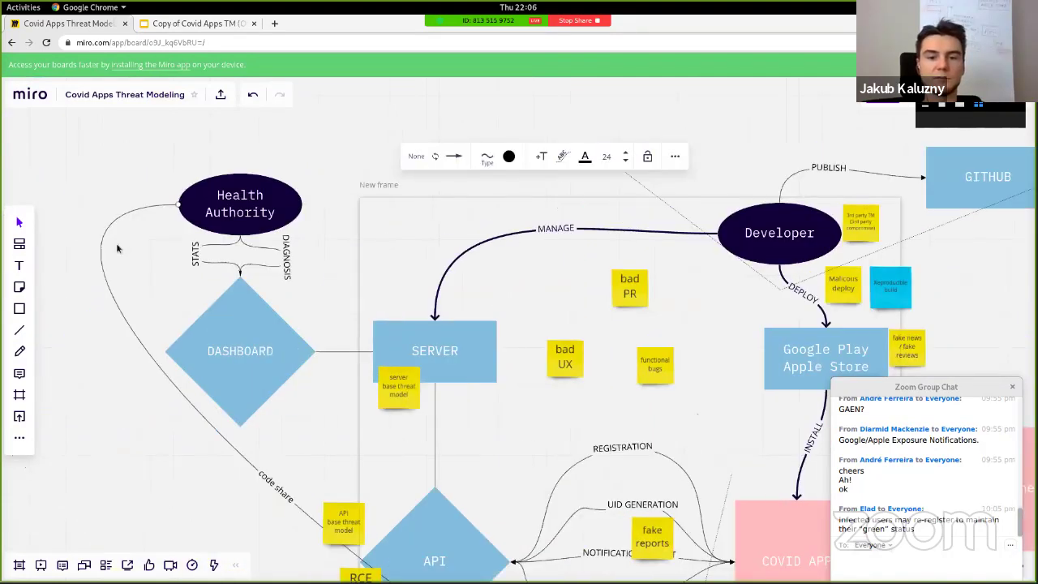
{"action": "left_click", "coordinate": [420, 386]}
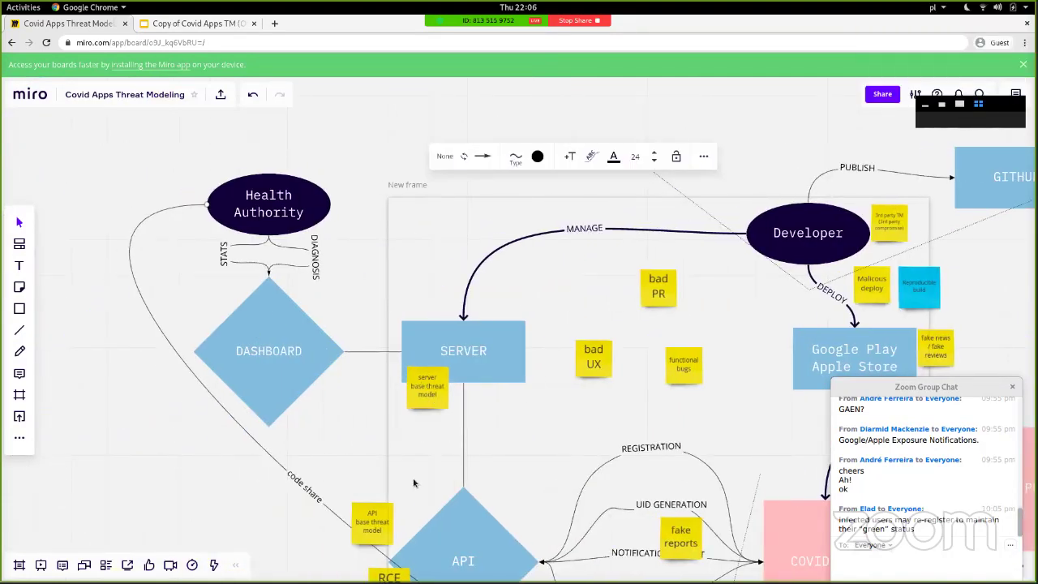
{"action": "scroll", "coordinate": [415, 511], "scroll_direction": "down", "scroll_amount": 2}
{"action": "left_click", "coordinate": [762, 193]}
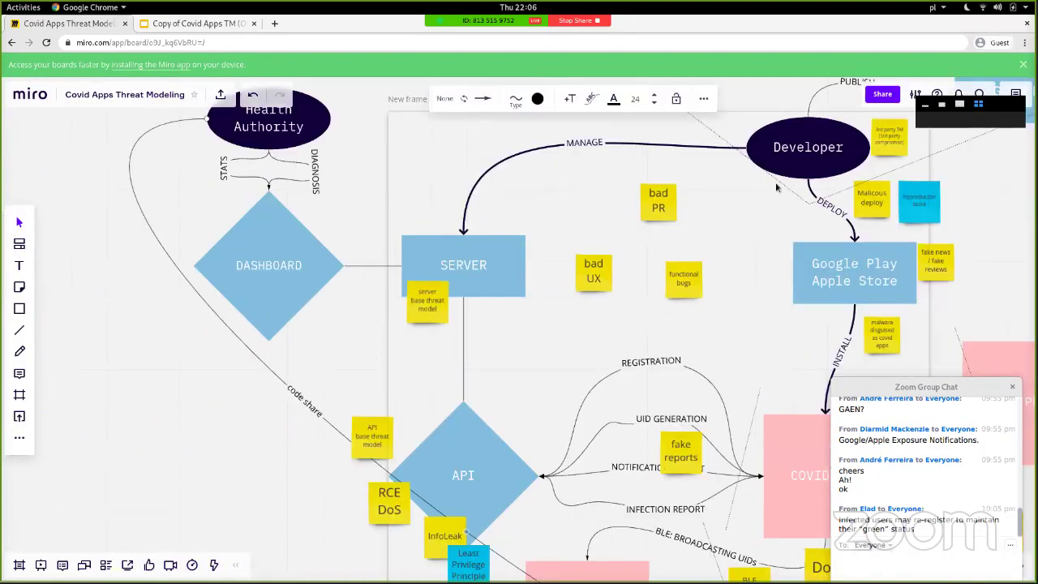
{"action": "left_click_drag", "start_coordinate": [760, 229], "coordinate": [426, 111]}
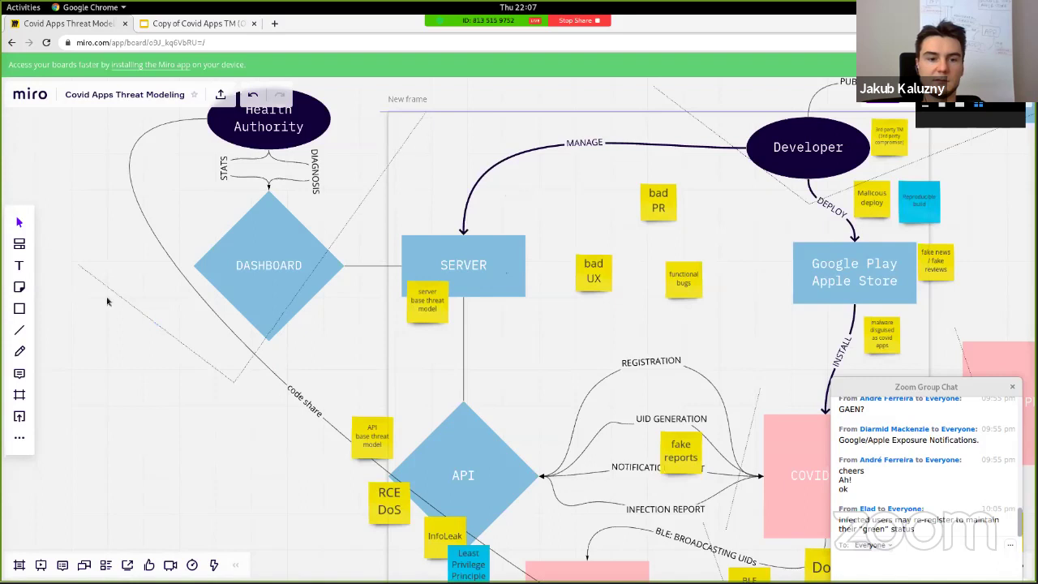
{"action": "left_click_drag", "start_coordinate": [233, 383], "coordinate": [331, 391]}
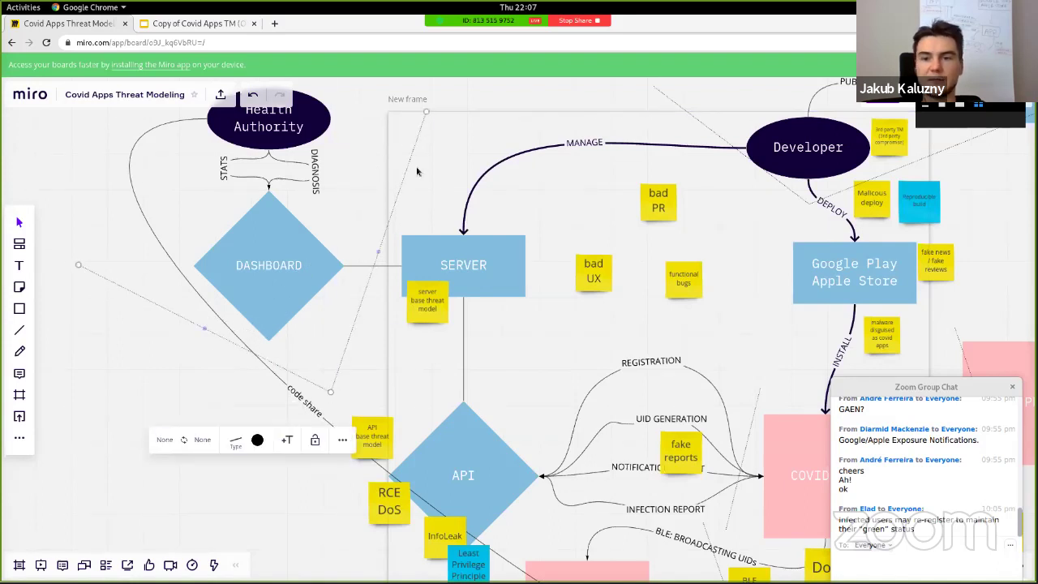
Copy the 3rd party TM note beside Developer to the space between DASHBOARD and SERVER and change its text to "Gov/HA TM"
{"action": "left_click", "coordinate": [895, 138]}
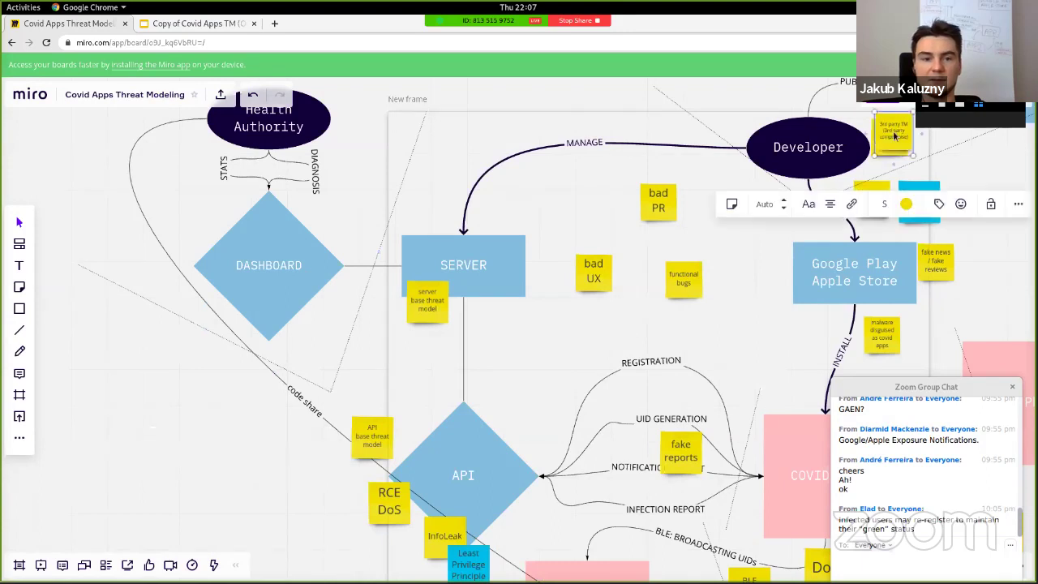
{"action": "left_click_drag", "start_coordinate": [894, 138], "coordinate": [350, 210]}
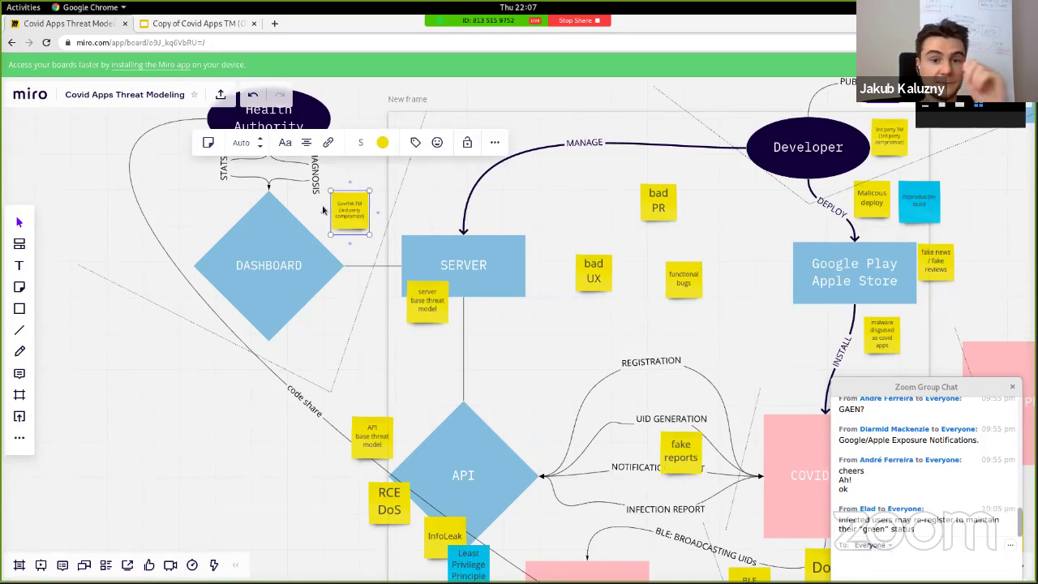
{"action": "left_click_drag", "start_coordinate": [348, 214], "coordinate": [383, 236]}
{"action": "key", "text": "BackSpace"}
{"action": "key", "text": "BackSpace"}
{"action": "key", "text": "BackSpace"}
{"action": "key", "text": "BackSpace"}
{"action": "key", "text": "BackSpace"}
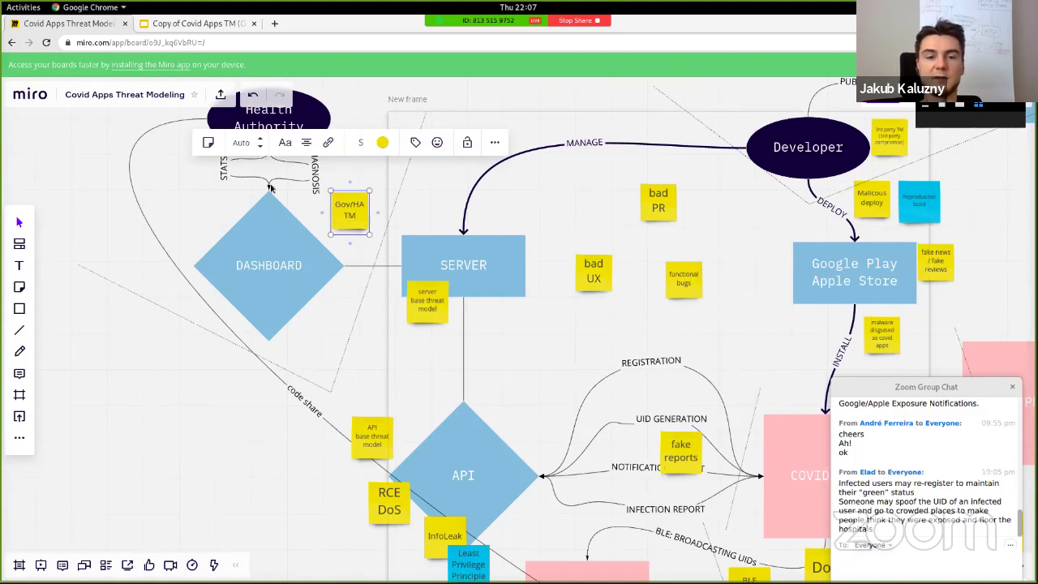
Duplicate the "sensitive data theft" sticky note below the BLE: BROADCASTING UIDs connector and change its text to "intentional marking people as infected"
{"action": "left_click", "coordinate": [274, 268]}
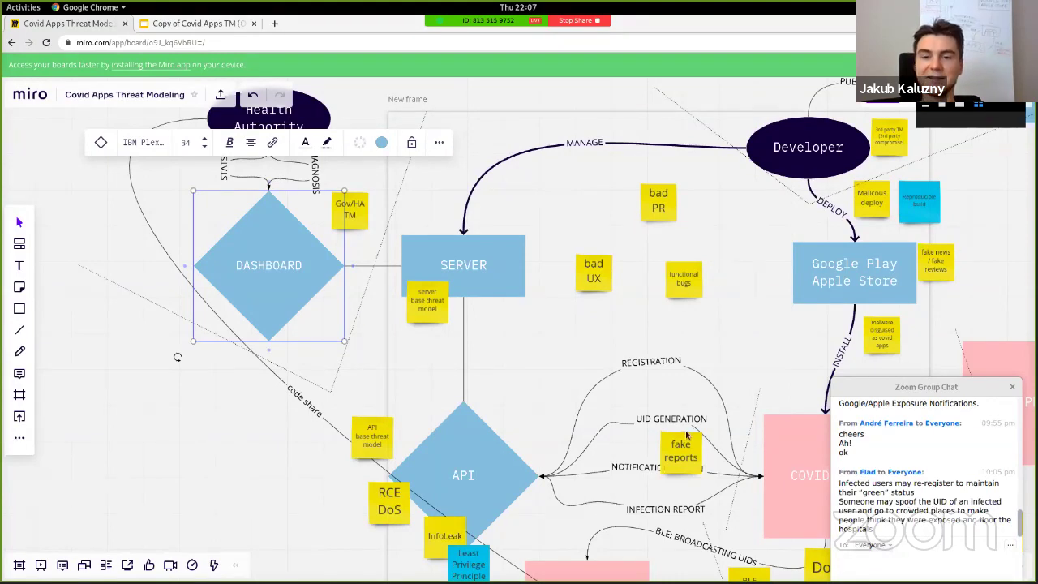
{"action": "scroll", "coordinate": [697, 437], "scroll_direction": "down", "scroll_amount": 5}
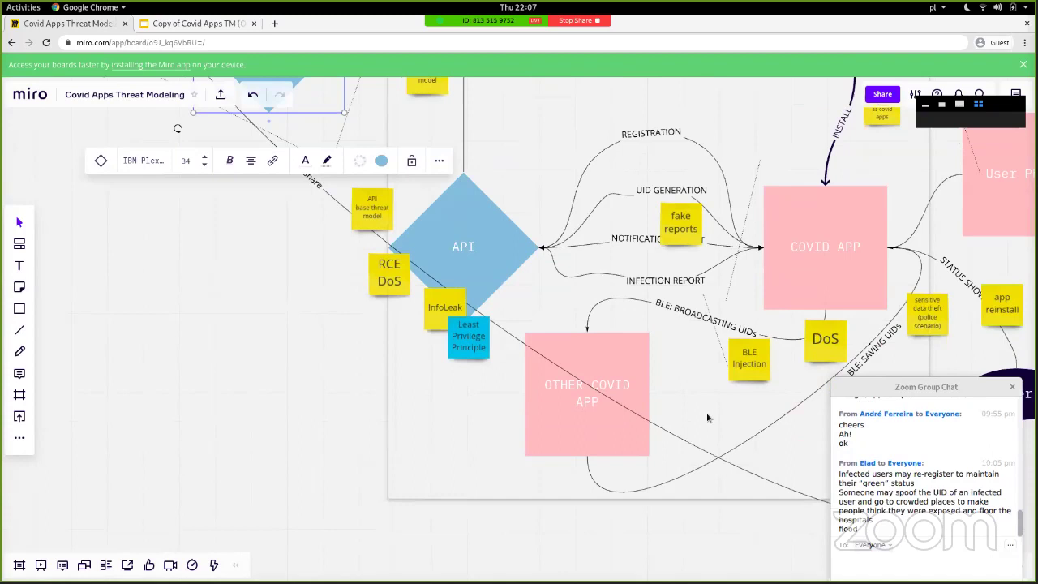
{"action": "scroll", "coordinate": [697, 425], "scroll_direction": "right", "scroll_amount": 4}
{"action": "scroll", "coordinate": [707, 417], "scroll_direction": "right", "scroll_amount": 2}
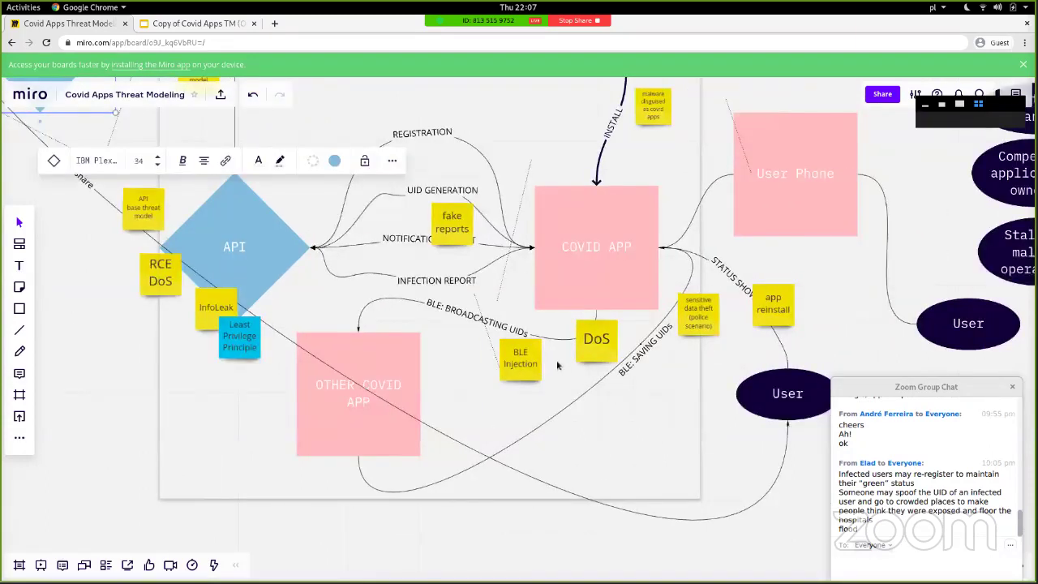
{"action": "left_click", "coordinate": [708, 310]}
{"action": "left_click_drag", "start_coordinate": [708, 310], "coordinate": [440, 322]}
{"action": "double_click", "coordinate": [440, 321]}
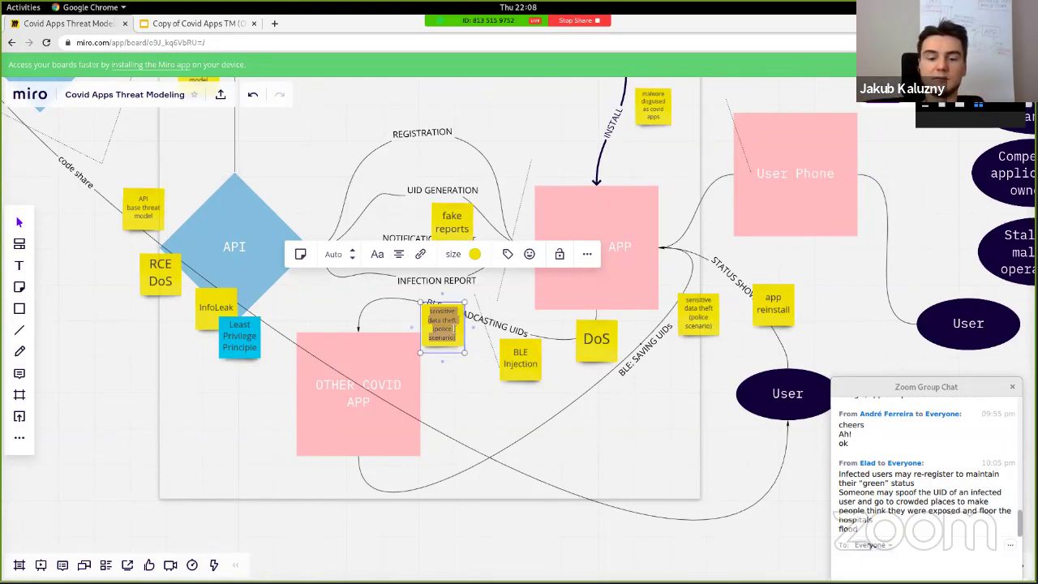
{"action": "type", "text": "intentional marking people as infected"}
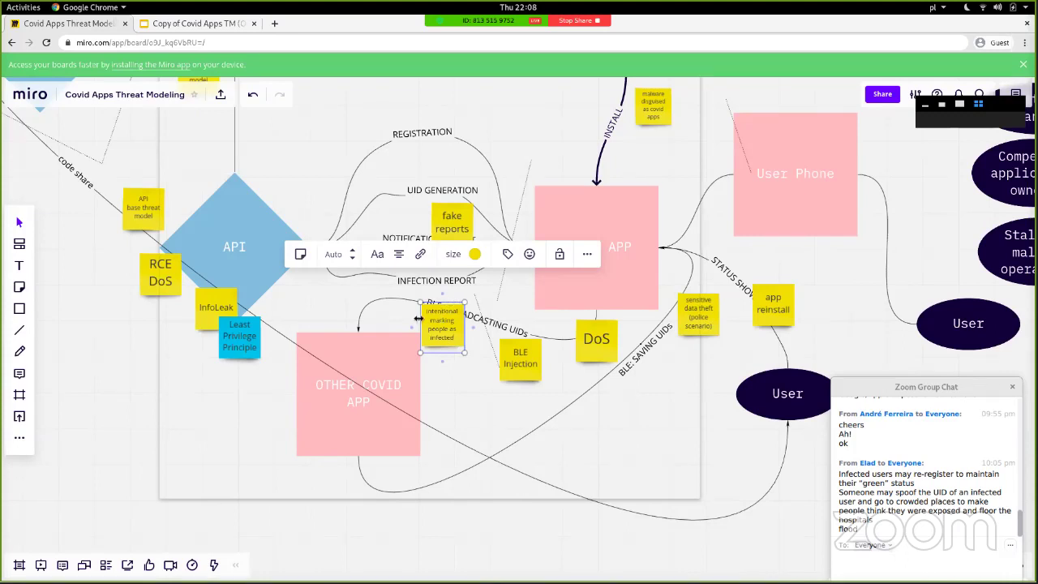
{"action": "left_click_drag", "start_coordinate": [442, 318], "coordinate": [446, 330]}
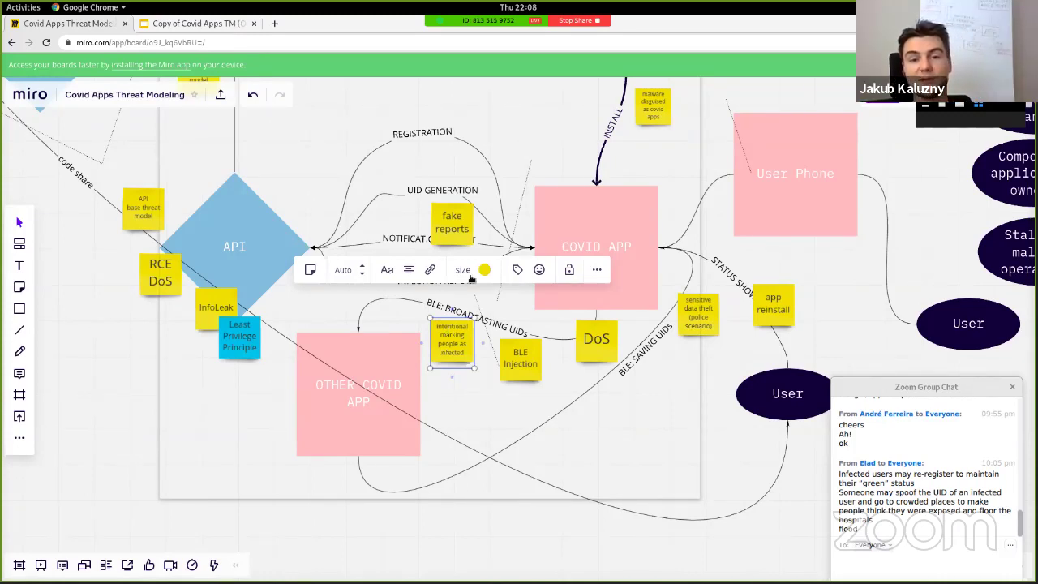
Duplicate the "fake reports" sticky note under the REGISTRATION label and change the copy's text to "weak encryption"
{"action": "left_click", "coordinate": [439, 192]}
{"action": "left_click_drag", "start_coordinate": [450, 229], "coordinate": [444, 166]}
{"action": "double_click", "coordinate": [445, 166]}
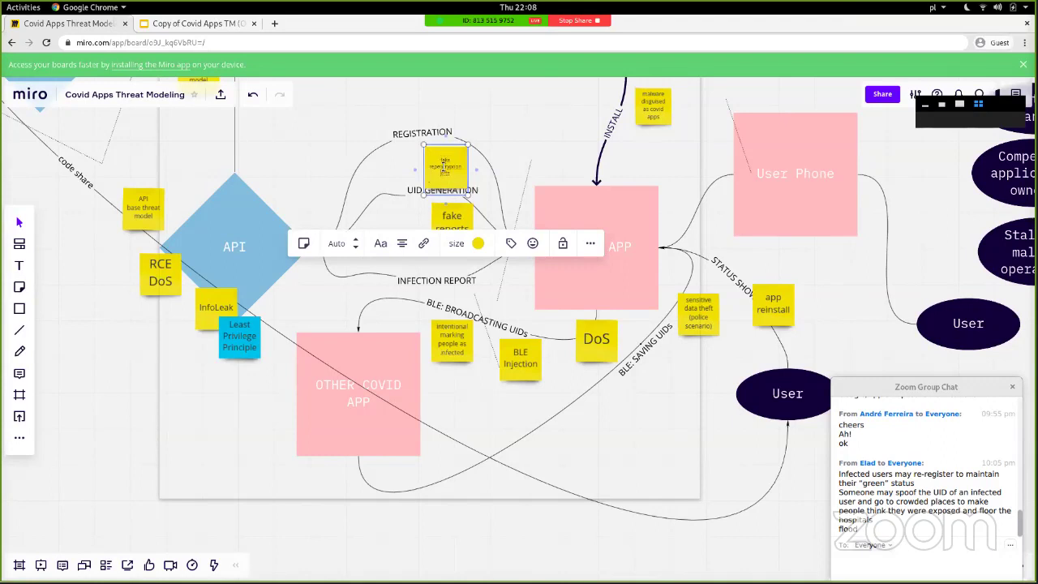
{"action": "type", "text": "encryption vulnerability"}
{"action": "key", "text": "ctrl+a"}
{"action": "type", "text": "weak encryption"}
{"action": "key", "text": "Escape"}
{"action": "left_click_drag", "start_coordinate": [450, 162], "coordinate": [428, 161]}
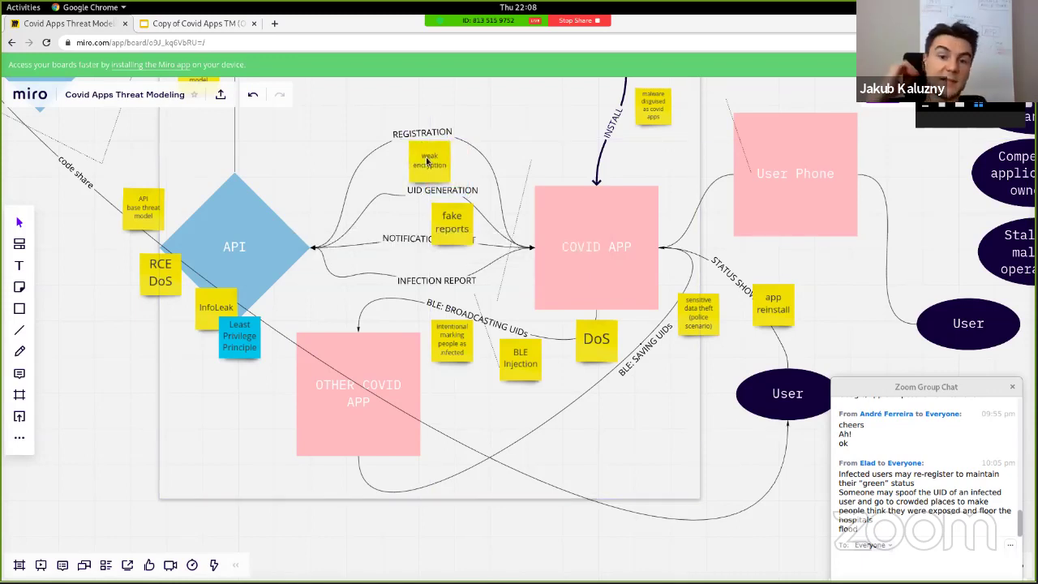
Examine the server, the COVID app, and the registration and BLE broadcasting connections between components for further threats
{"action": "left_click", "coordinate": [427, 161]}
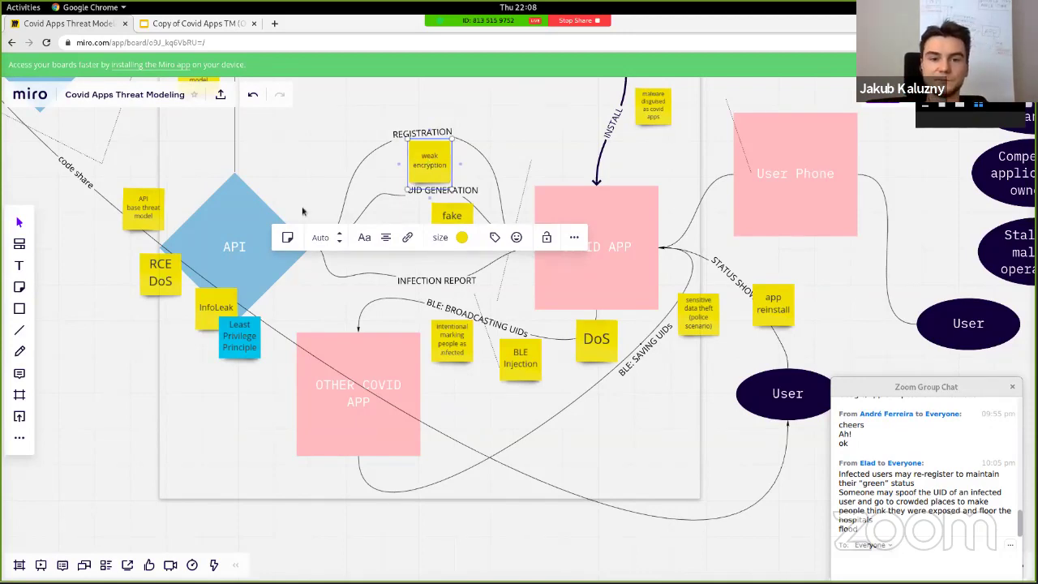
{"action": "scroll", "coordinate": [302, 212], "scroll_direction": "up", "scroll_amount": 3}
{"action": "scroll", "coordinate": [306, 209], "scroll_direction": "down", "scroll_amount": 2}
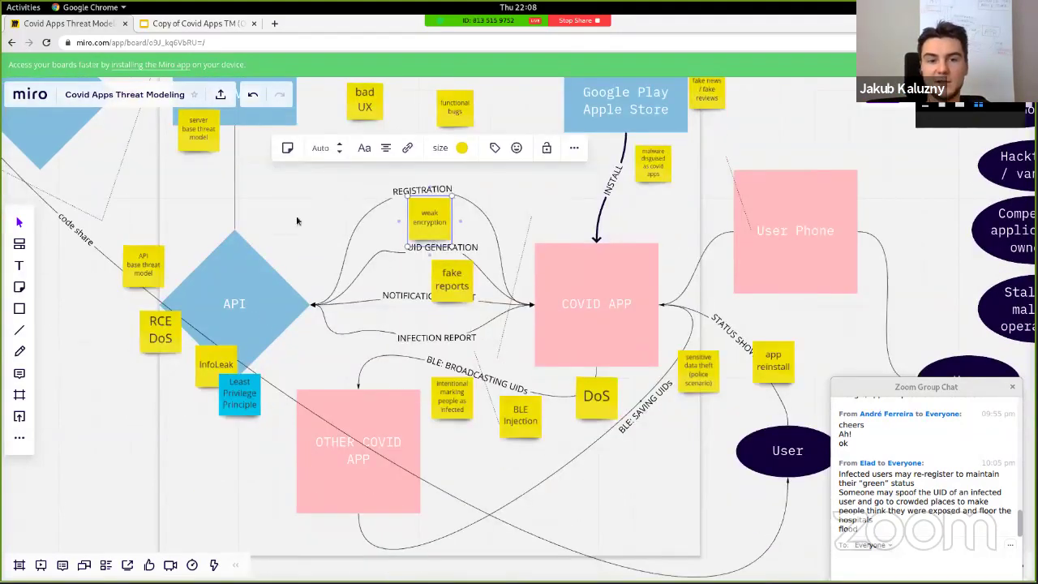
{"action": "scroll", "coordinate": [296, 215], "scroll_direction": "up", "scroll_amount": 2}
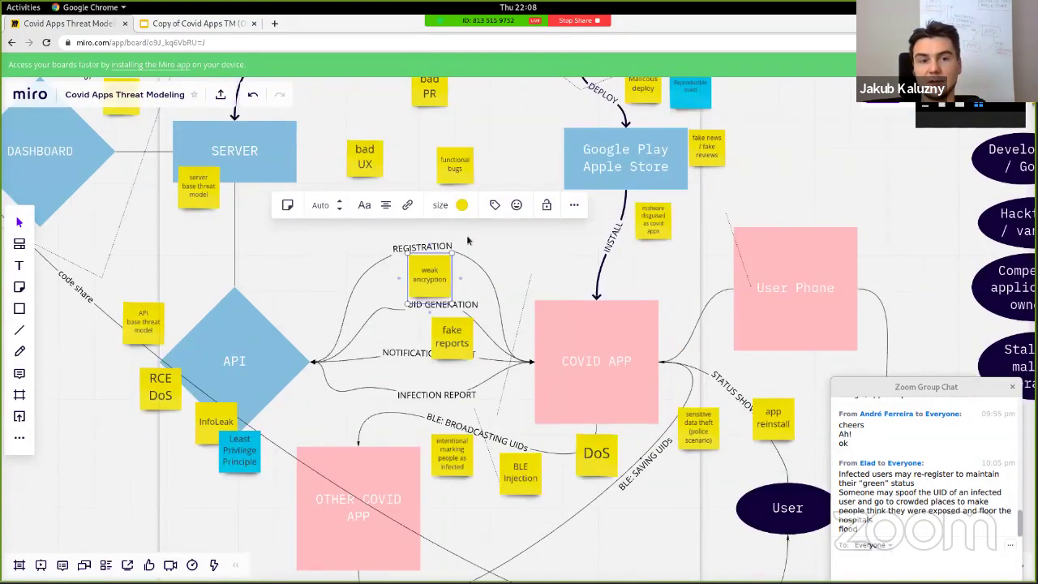
{"action": "left_click", "coordinate": [265, 162]}
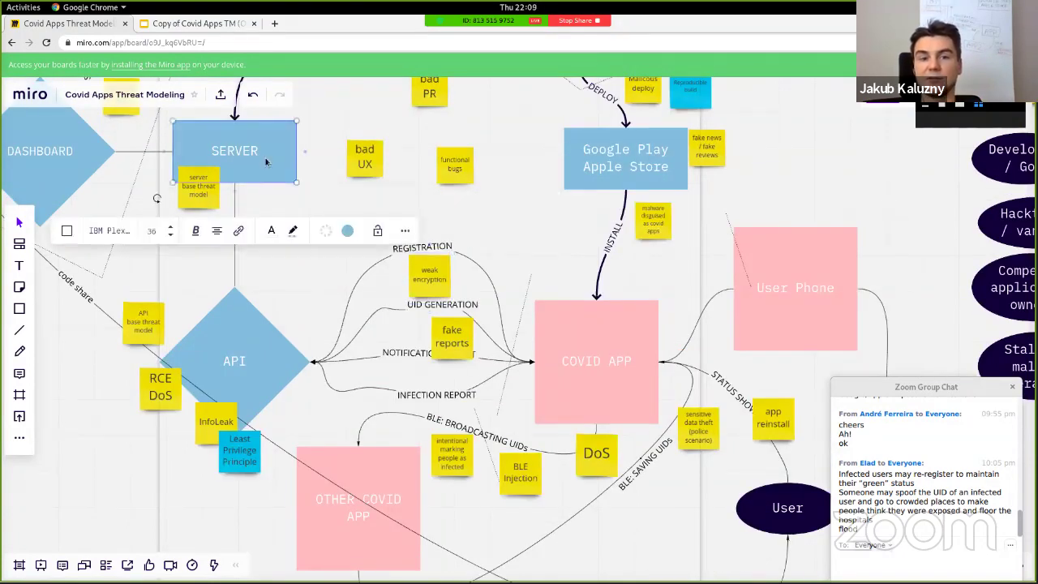
{"action": "left_click", "coordinate": [607, 355]}
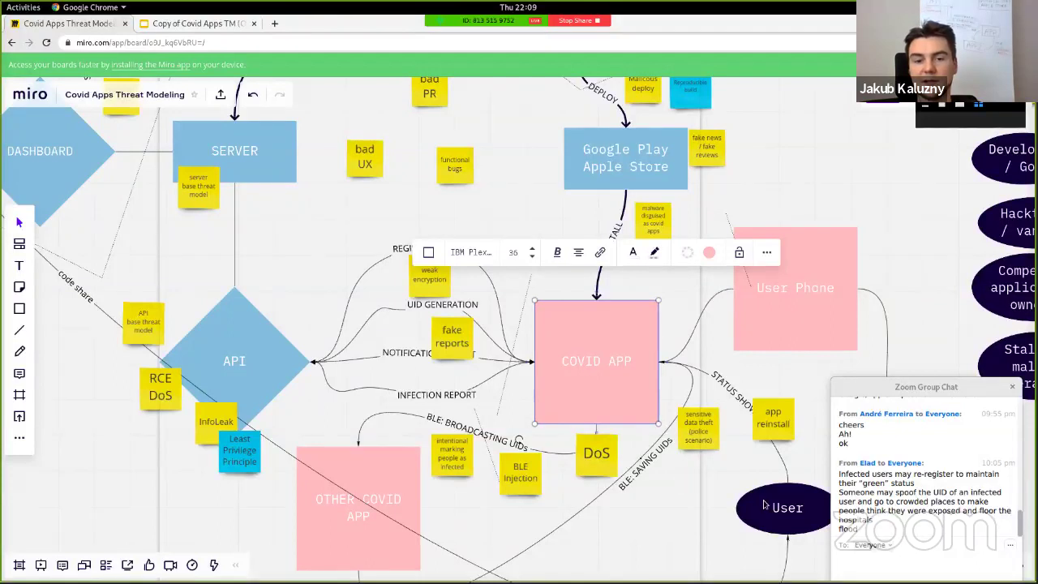
{"action": "left_click", "coordinate": [492, 440]}
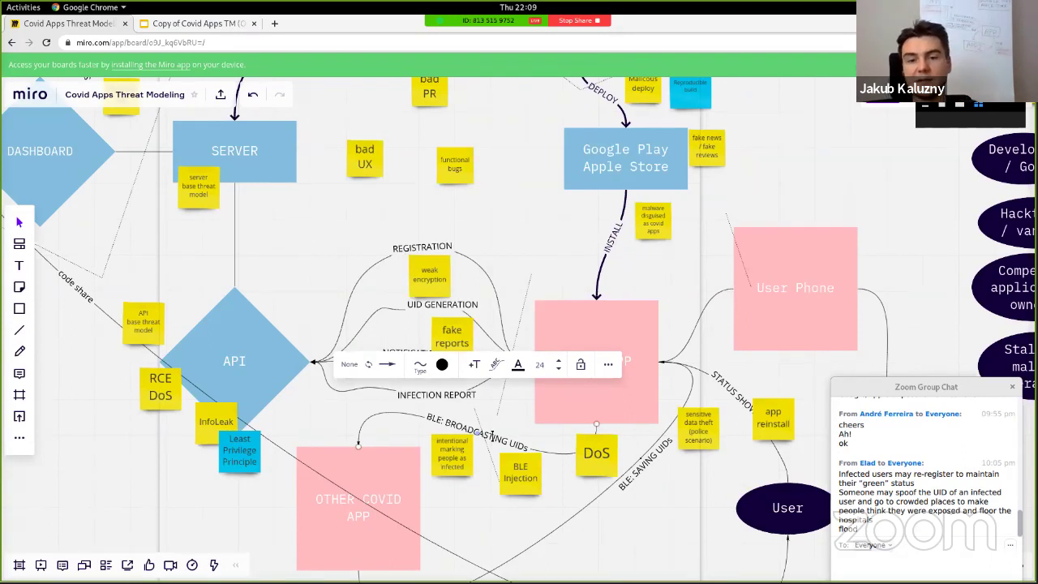
{"action": "left_click", "coordinate": [602, 327]}
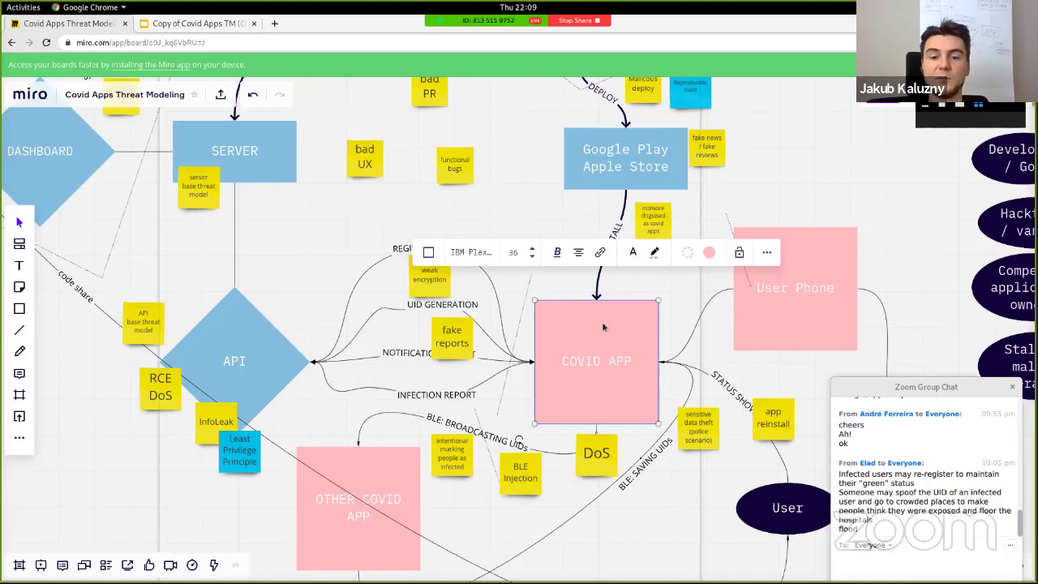
{"action": "left_click", "coordinate": [498, 443]}
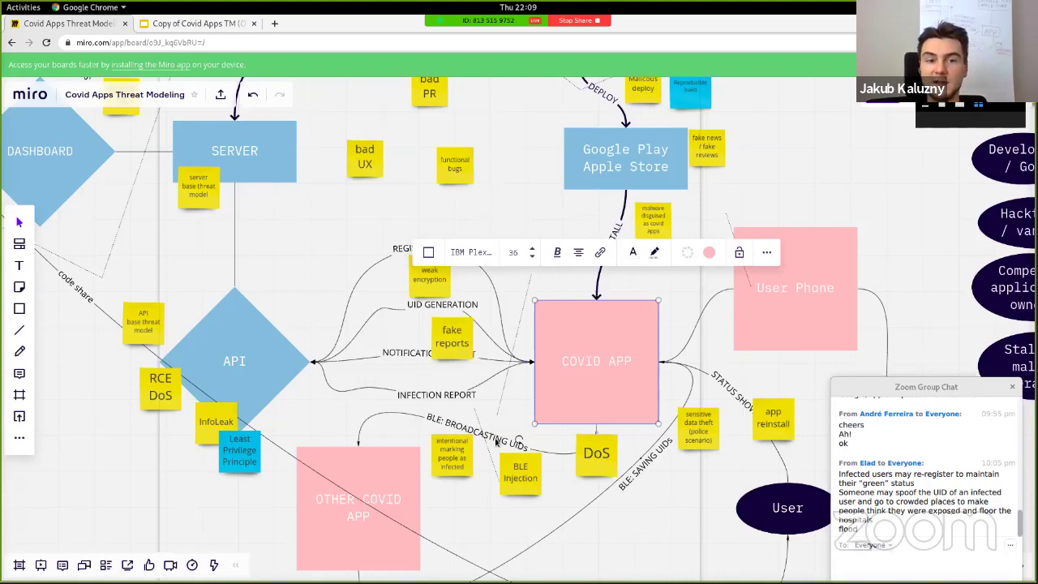
{"action": "left_click", "coordinate": [245, 161]}
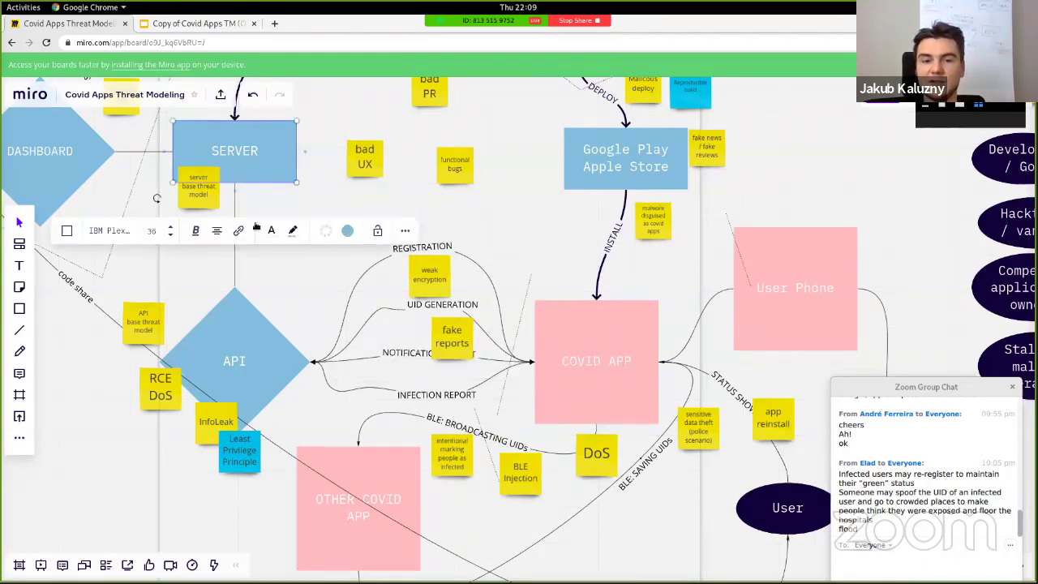
{"action": "left_click", "coordinate": [424, 248]}
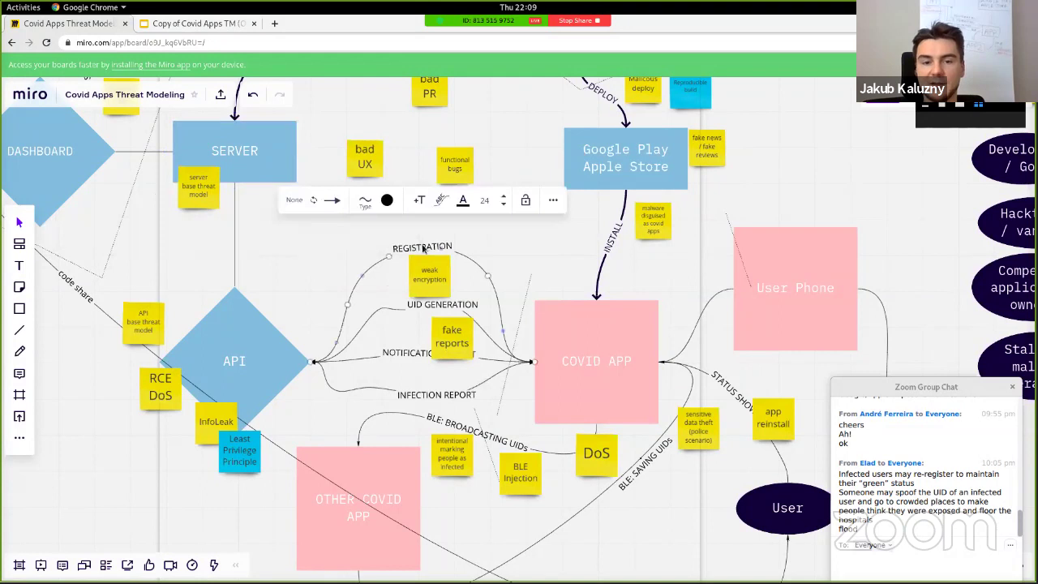
{"action": "left_click", "coordinate": [434, 300]}
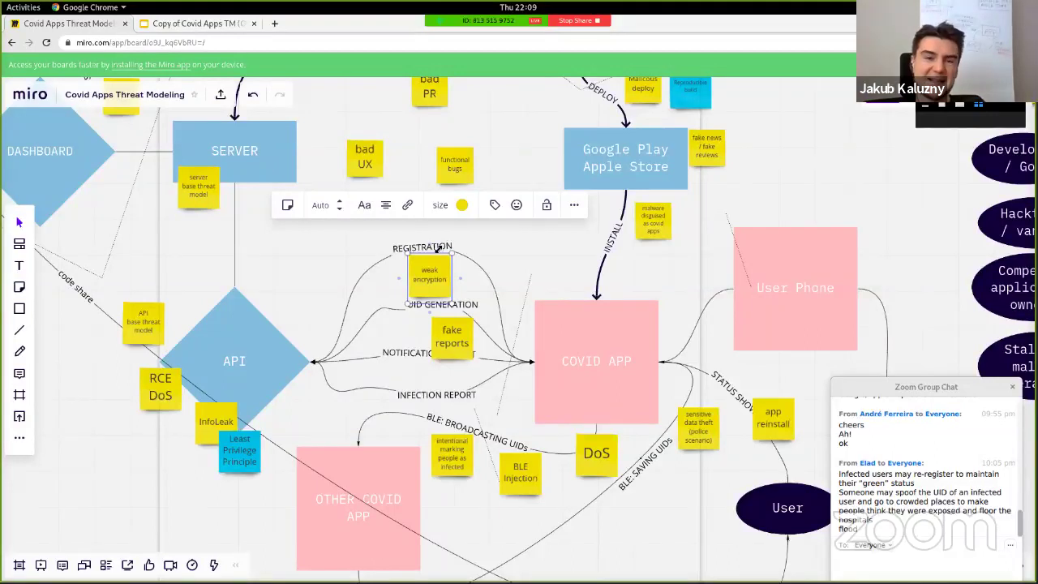
{"action": "left_click", "coordinate": [266, 155]}
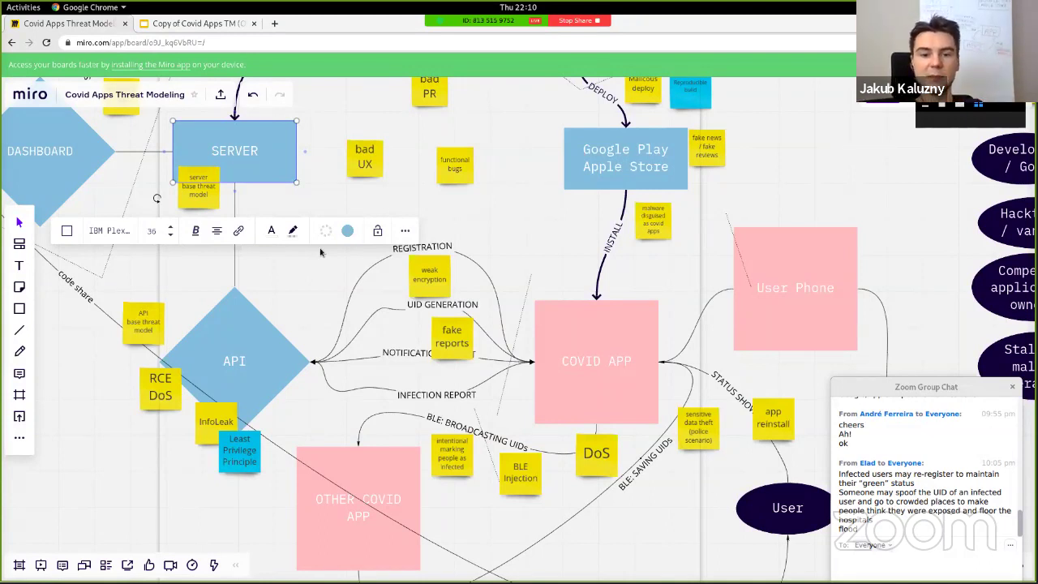
Duplicate the "DoS" sticky note onto the lower corner of the SERVER box and change its text to "data de-anonymisation"
{"action": "left_click", "coordinate": [599, 454]}
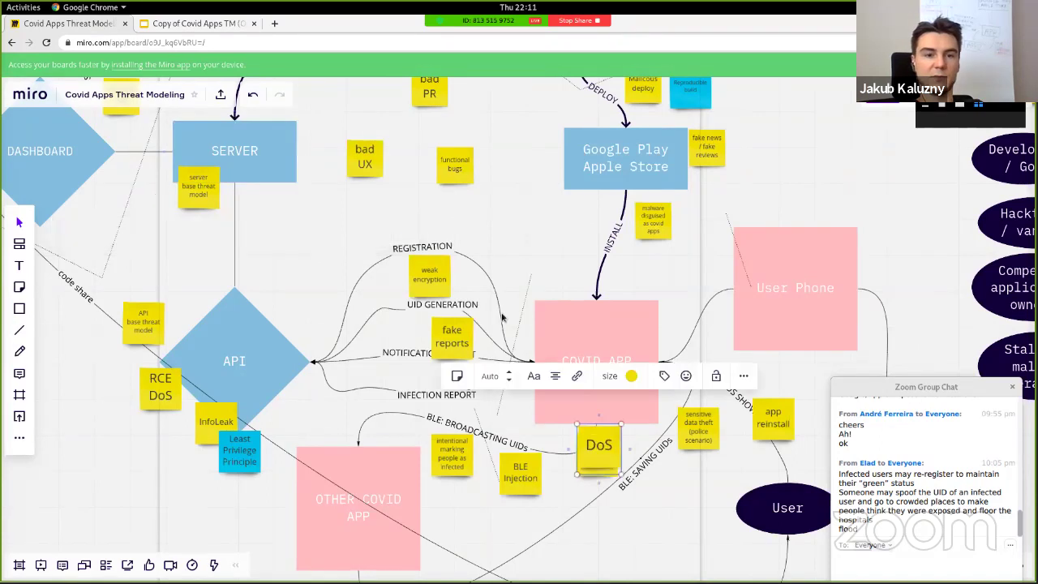
{"action": "left_click_drag", "start_coordinate": [598, 454], "coordinate": [290, 192]}
{"action": "type", "text": "data da"}
{"action": "type", "text": "-anonymisat"}
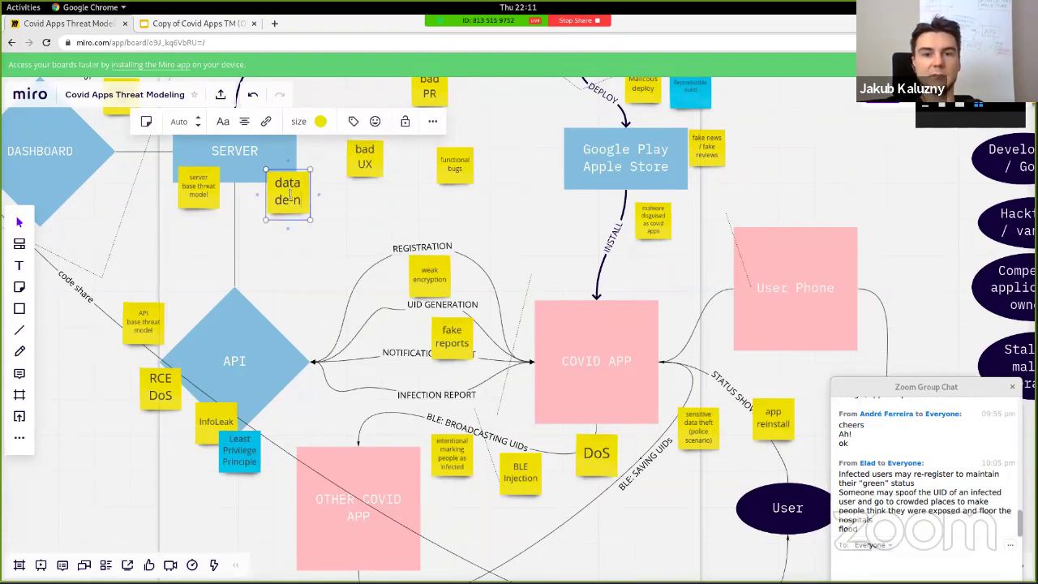
{"action": "type", "text": "ion"}
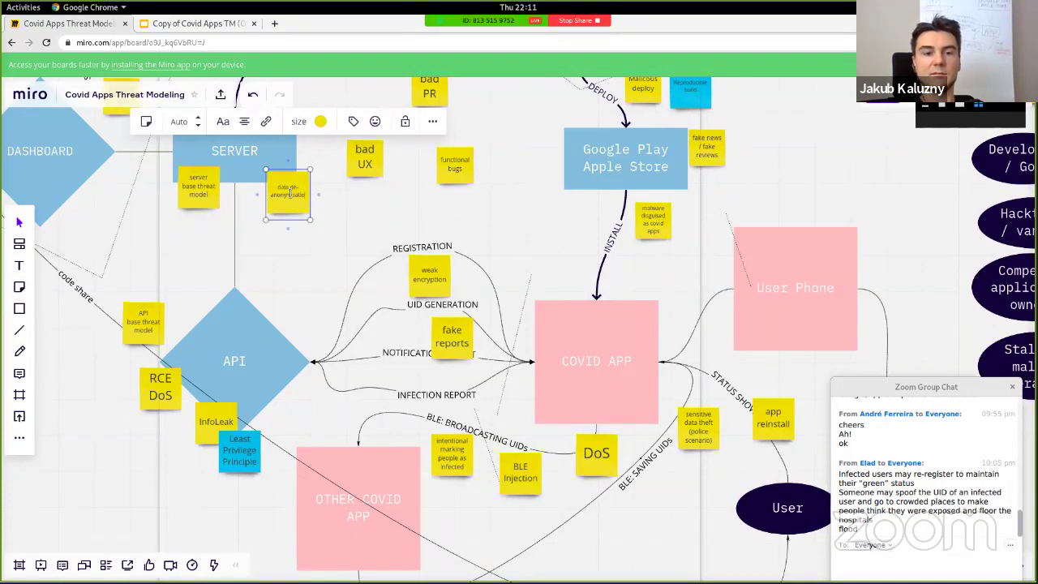
{"action": "left_click", "coordinate": [309, 246]}
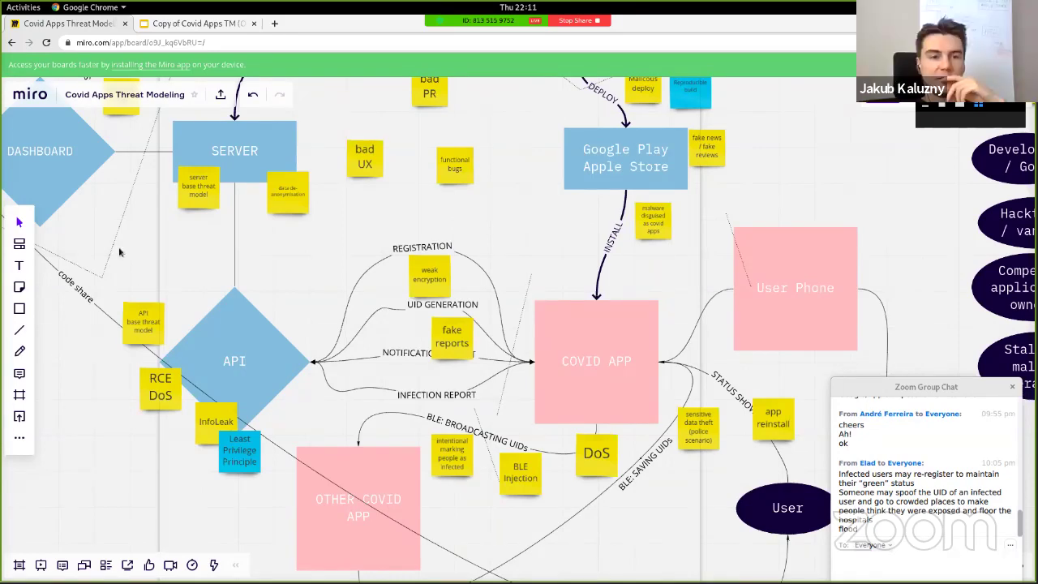
Duplicate the "Gov/HA TM" sticky note to the opposite side of the DASHBOARD diamond and change its text to "false reports"
{"action": "scroll", "coordinate": [119, 252], "scroll_direction": "up", "scroll_amount": 3}
{"action": "scroll", "coordinate": [178, 235], "scroll_direction": "left", "scroll_amount": 4}
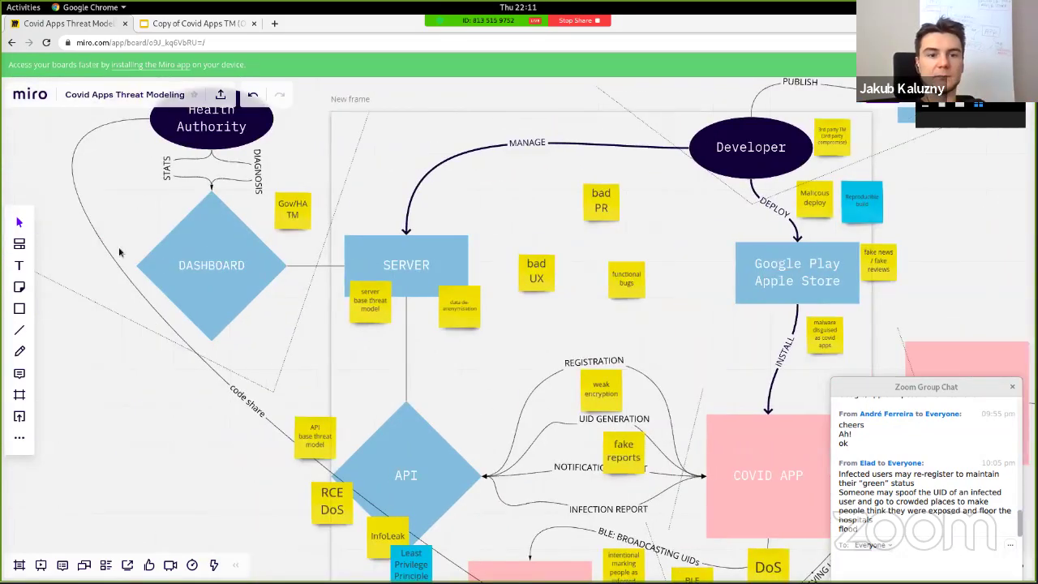
{"action": "left_click", "coordinate": [293, 208]}
{"action": "left_click_drag", "start_coordinate": [293, 208], "coordinate": [145, 204]}
{"action": "double_click", "coordinate": [145, 197]}
{"action": "type", "text": "false reports"}
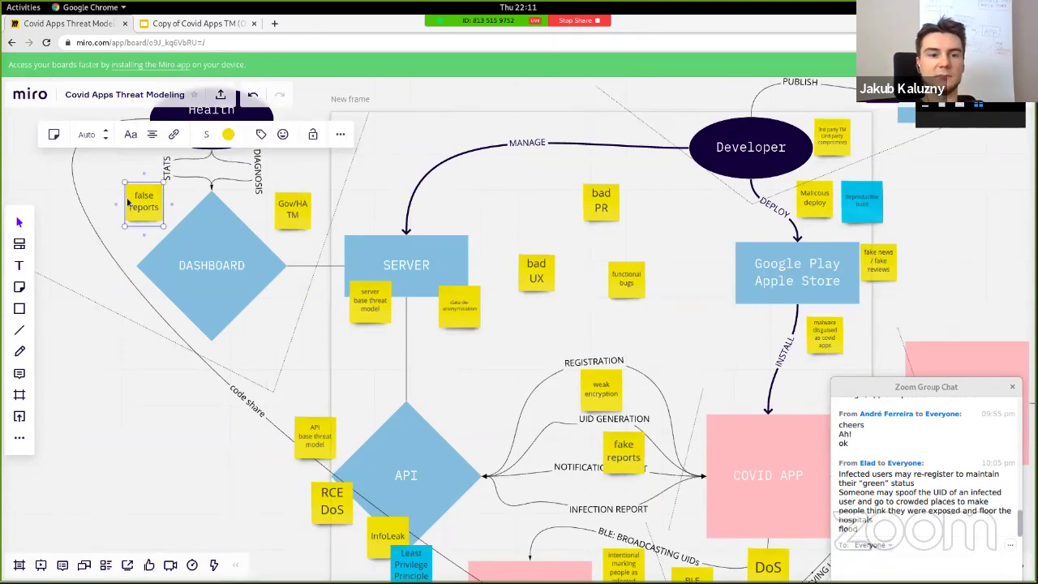
{"action": "left_click_drag", "start_coordinate": [142, 202], "coordinate": [136, 212]}
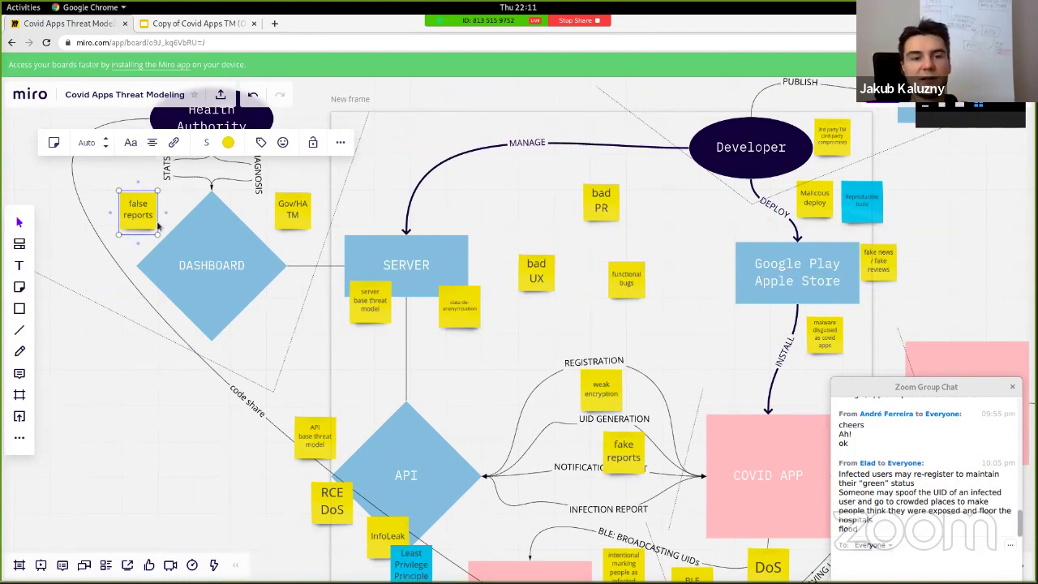
Shift the "false reports" note closer to the dashboard and place a copy reading "human error" directly beside it
{"action": "left_click", "coordinate": [193, 124]}
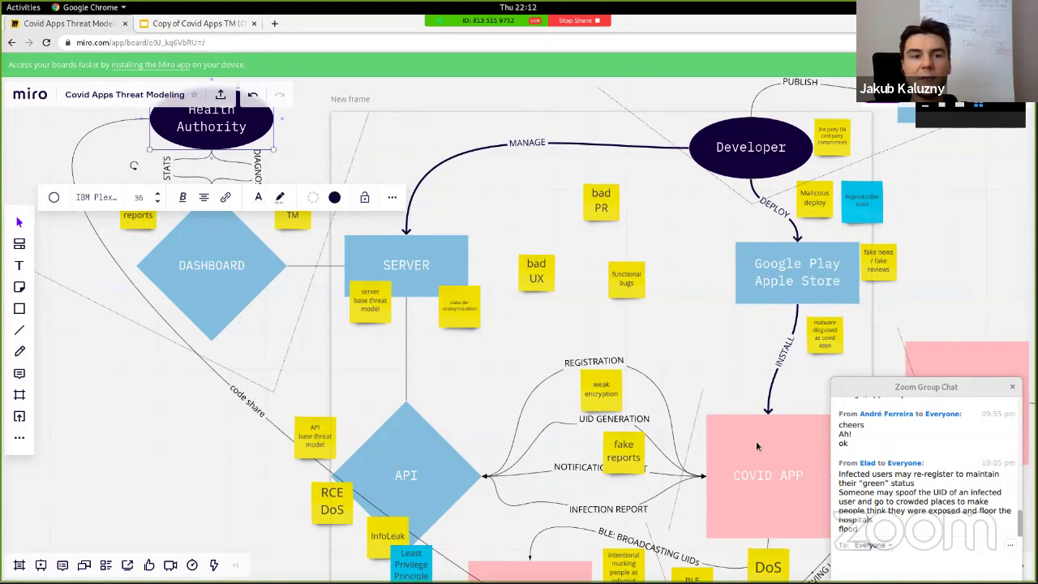
{"action": "left_click", "coordinate": [197, 239]}
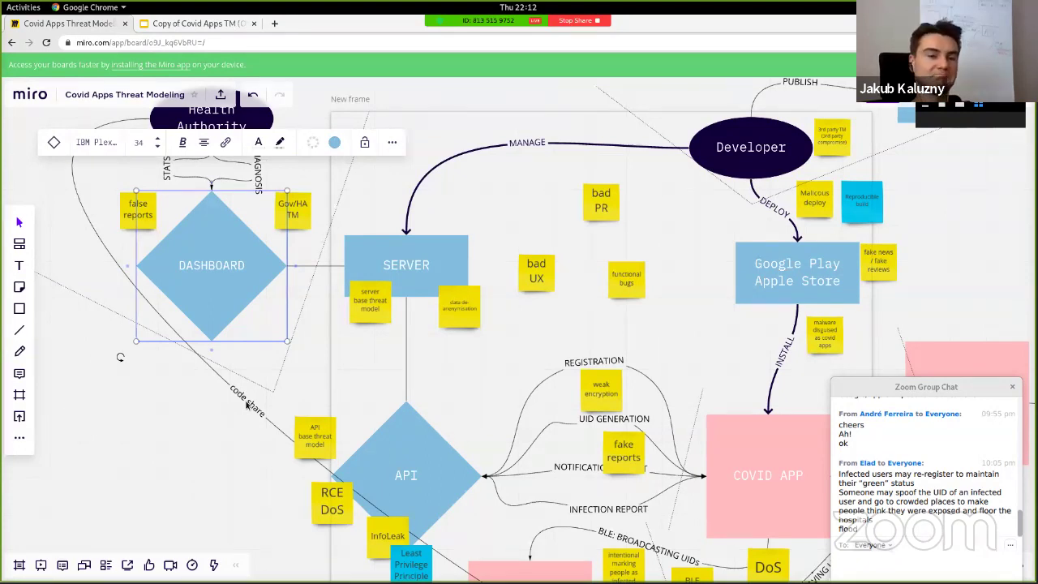
{"action": "left_click_drag", "start_coordinate": [133, 206], "coordinate": [147, 205]}
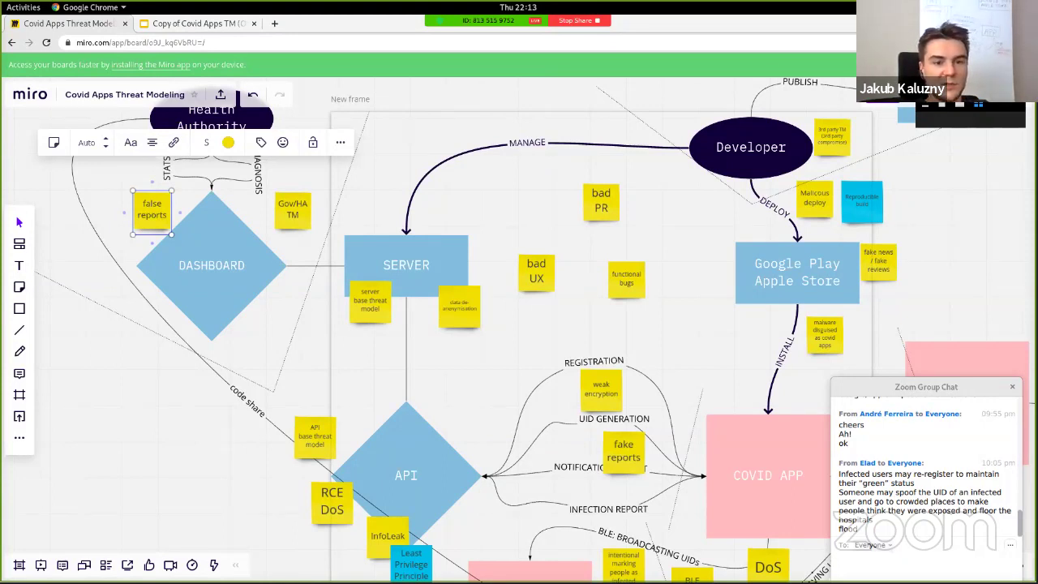
{"action": "key", "text": "ctrl+v"}
{"action": "double_click", "coordinate": [55, 247]}
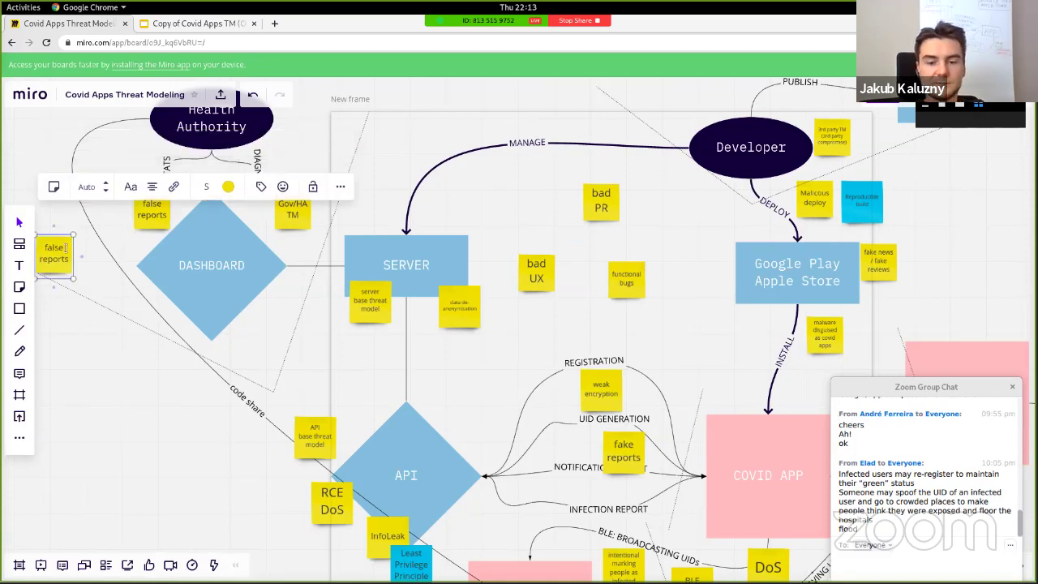
{"action": "type", "text": "human error"}
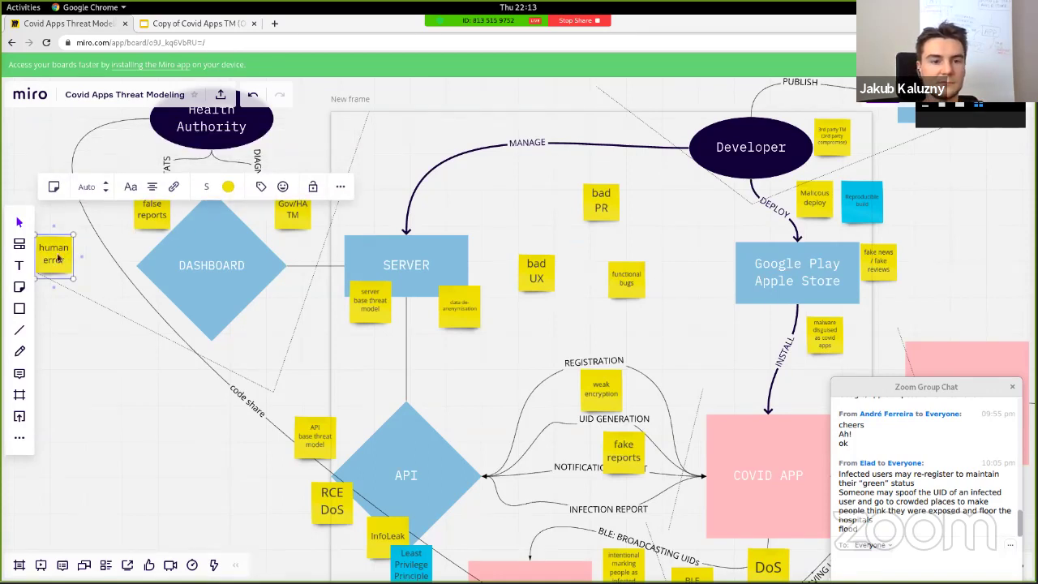
{"action": "left_click_drag", "start_coordinate": [58, 258], "coordinate": [115, 213]}
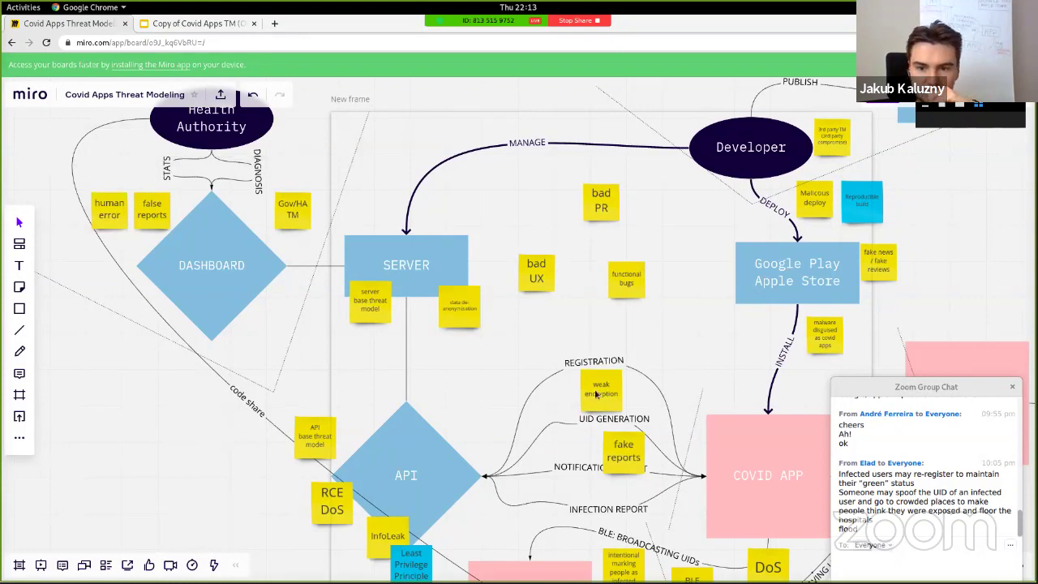
Shift the "BLE Injection" sticky note slightly away from the BLE broadcasting UIDs connection, into the free space beside OTHER COVID APP
{"action": "scroll", "coordinate": [596, 394], "scroll_direction": "down", "scroll_amount": 5}
{"action": "mouse_move", "coordinate": [684, 425]}
{"action": "left_mouse_down"}
{"action": "mouse_move", "coordinate": [586, 435]}
{"action": "mouse_move", "coordinate": [689, 429]}
{"action": "left_mouse_up"}
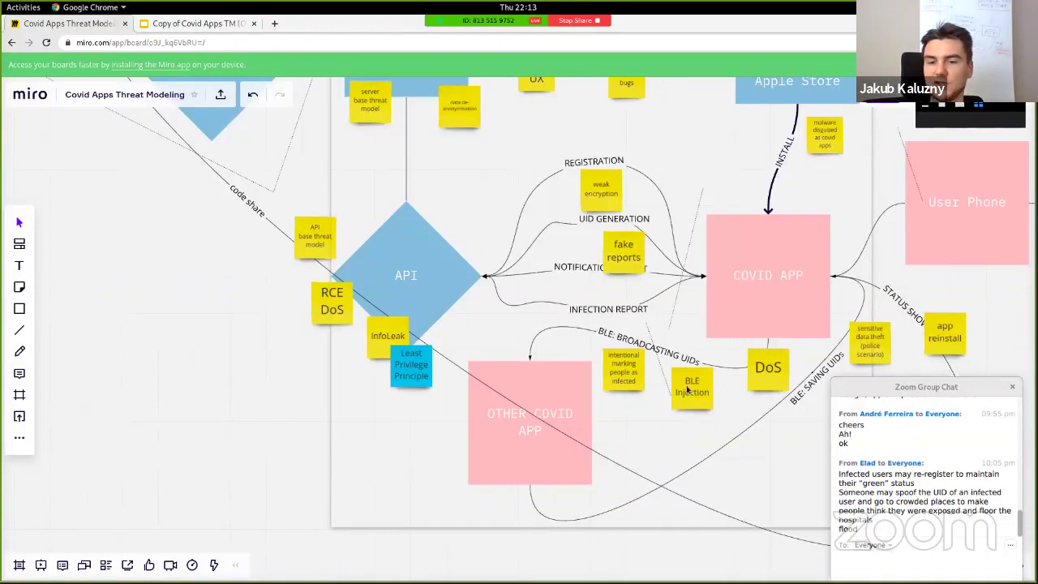
{"action": "left_click", "coordinate": [688, 387]}
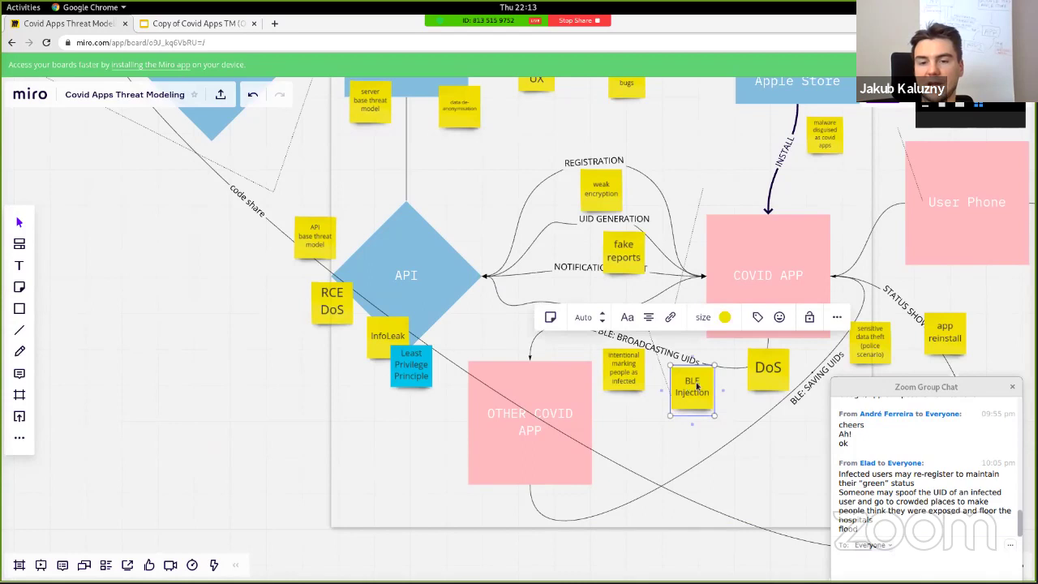
{"action": "left_click_drag", "start_coordinate": [696, 386], "coordinate": [710, 407]}
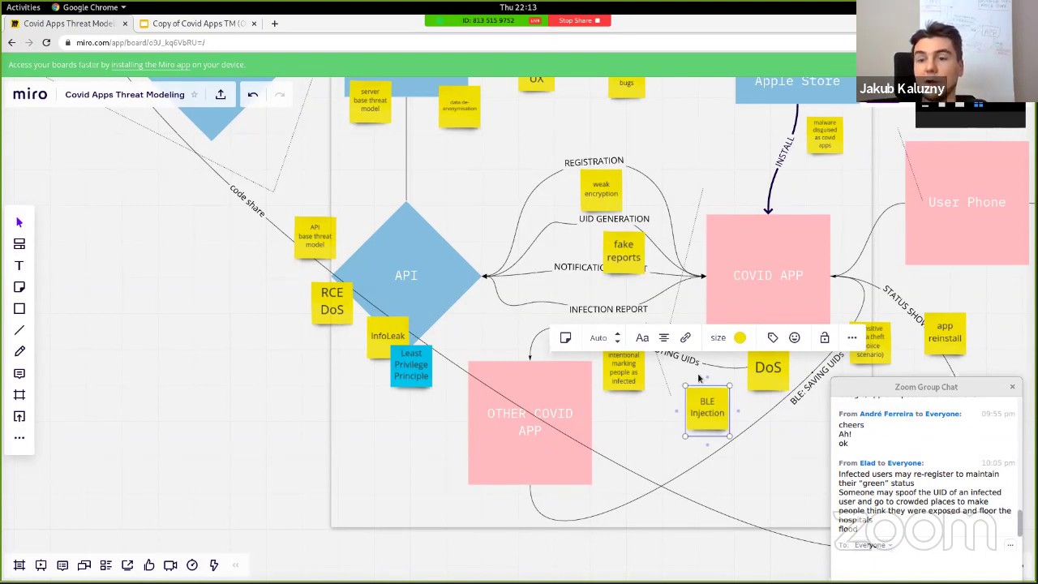
Duplicate the "BLE Injection" sticky note to just beneath the User Phone box
{"action": "left_click", "coordinate": [769, 263]}
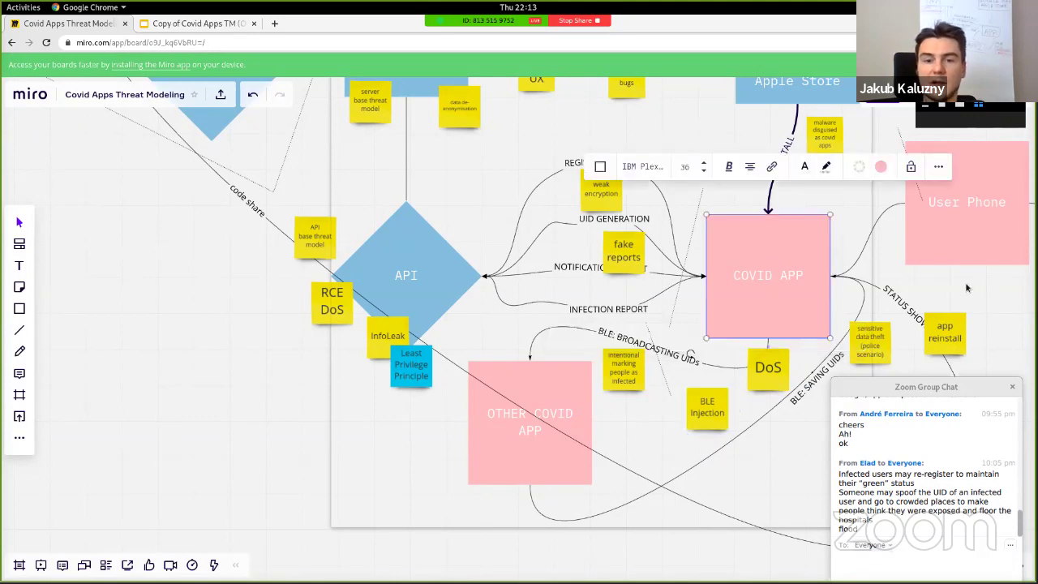
{"action": "scroll", "coordinate": [966, 288], "scroll_direction": "right", "scroll_amount": 5}
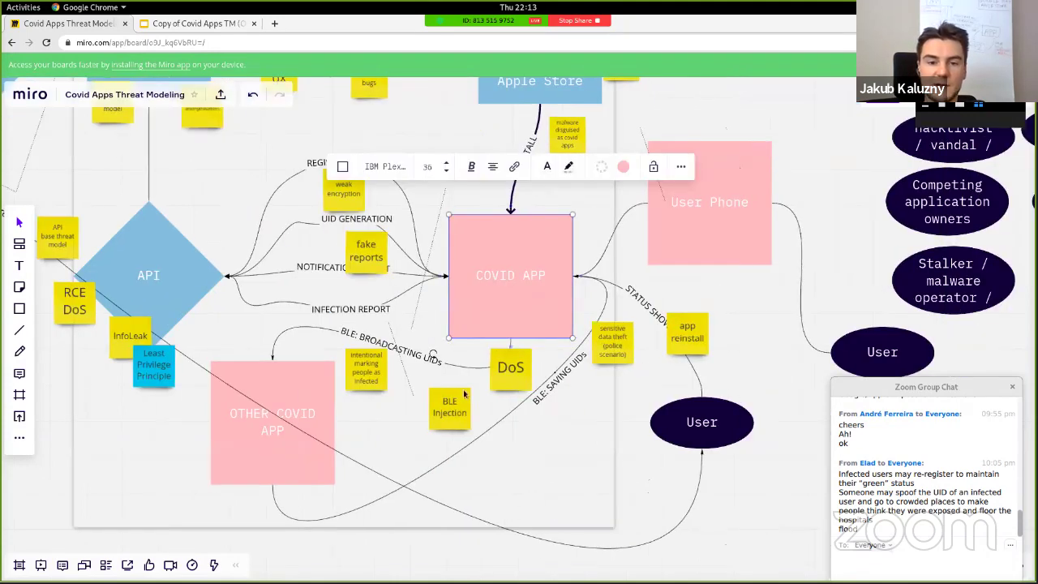
{"action": "left_click_drag", "start_coordinate": [462, 397], "coordinate": [754, 276]}
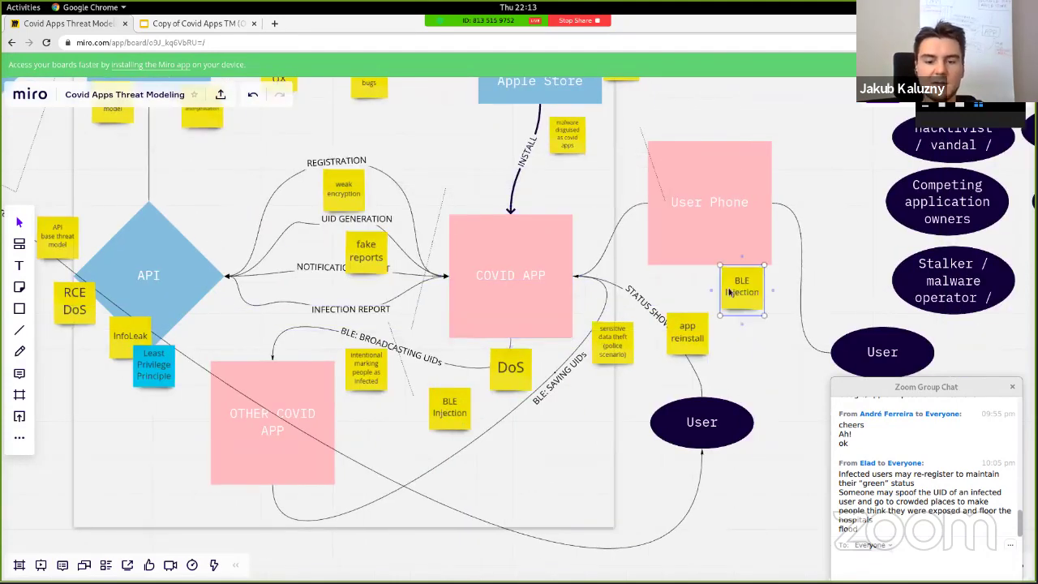
{"action": "key", "text": "ctrl+a"}
{"action": "type", "text": "applica"}
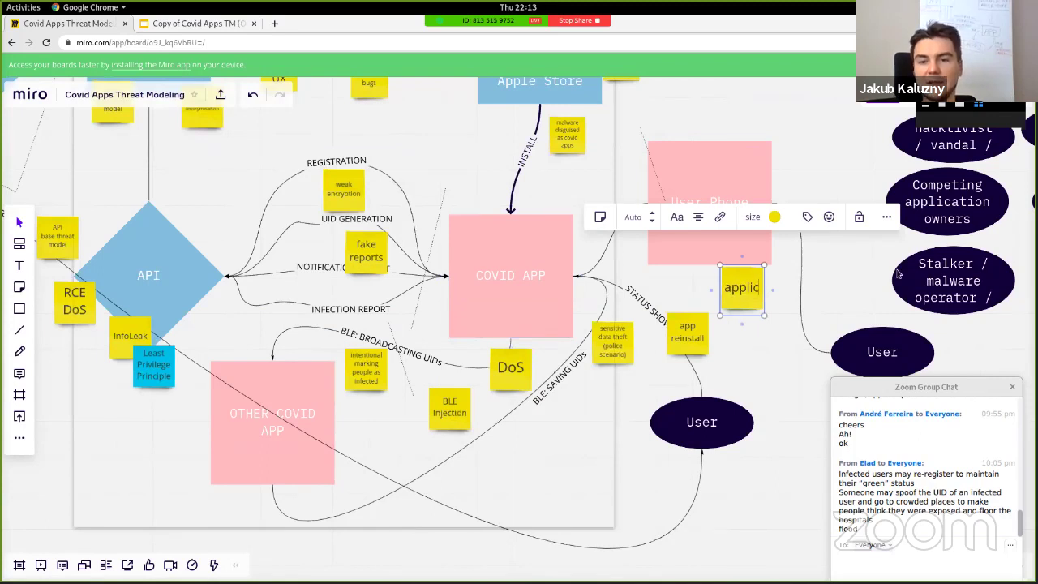
{"action": "key", "text": "BackSpace"}
{"action": "key", "text": "BackSpace"}
{"action": "key", "text": "BackSpace"}
{"action": "key", "text": "BackSpace"}
{"action": "key", "text": "BackSpace"}
{"action": "key", "text": "BackSpace"}
{"action": "key", "text": "BackSpace"}
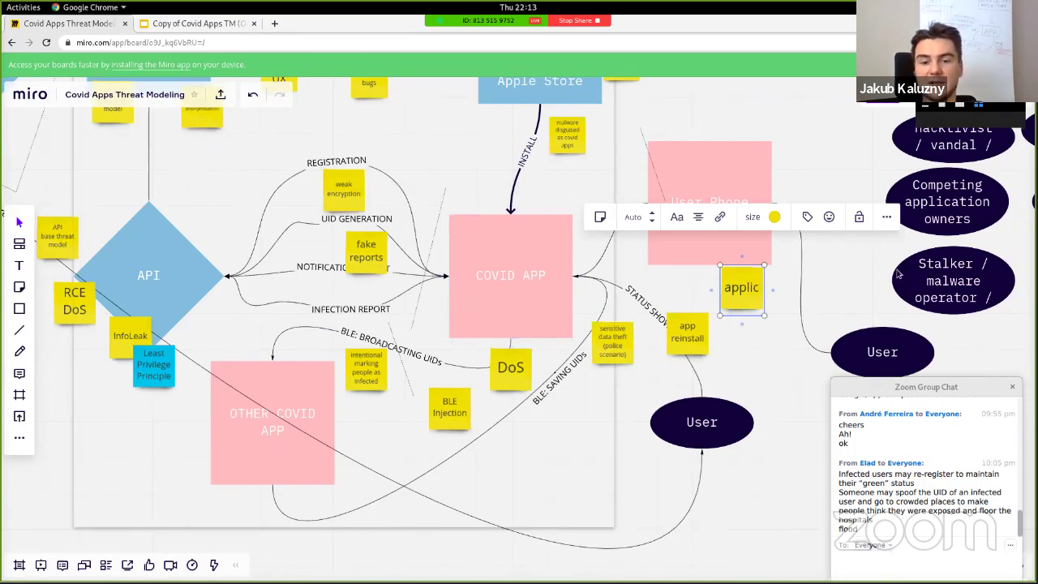
{"action": "type", "text": "phone app"}
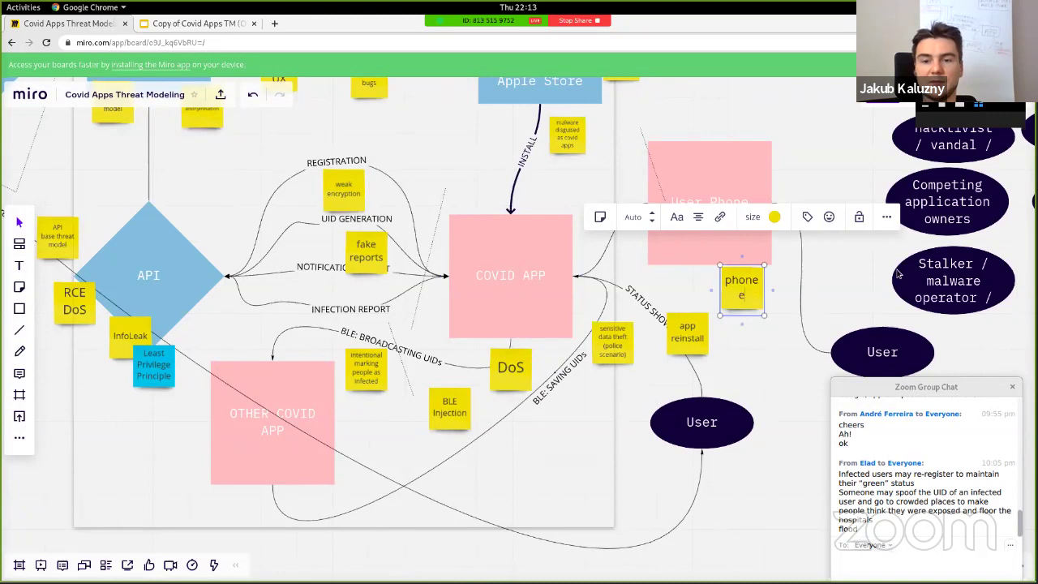
Change the text of the note beneath User Phone to "application exploit leading to OS compromise"
{"action": "key", "text": "ctrl+a"}
{"action": "type", "text": "applicat"}
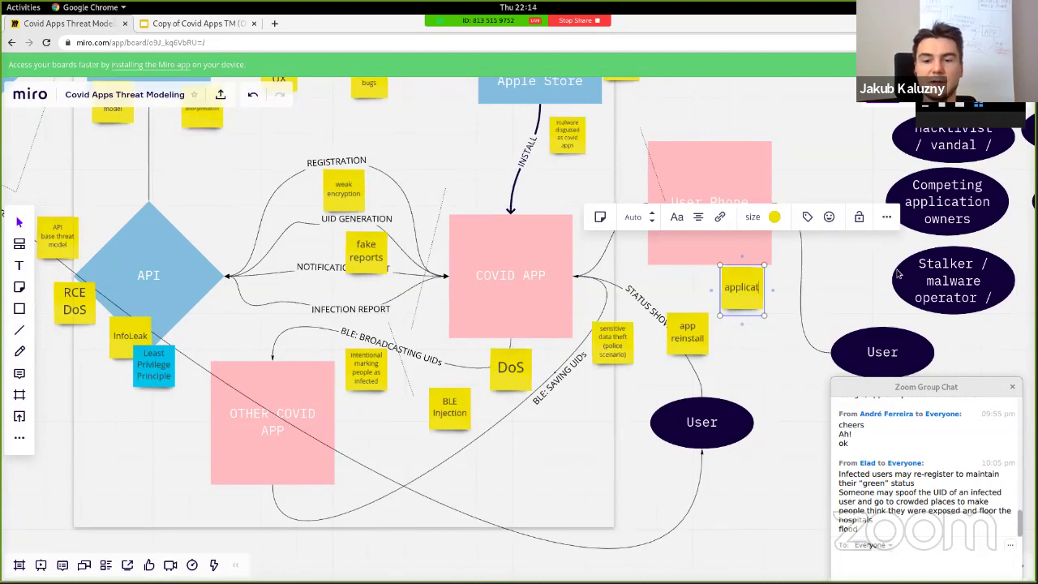
{"action": "type", "text": "ion exploit leading to OS"}
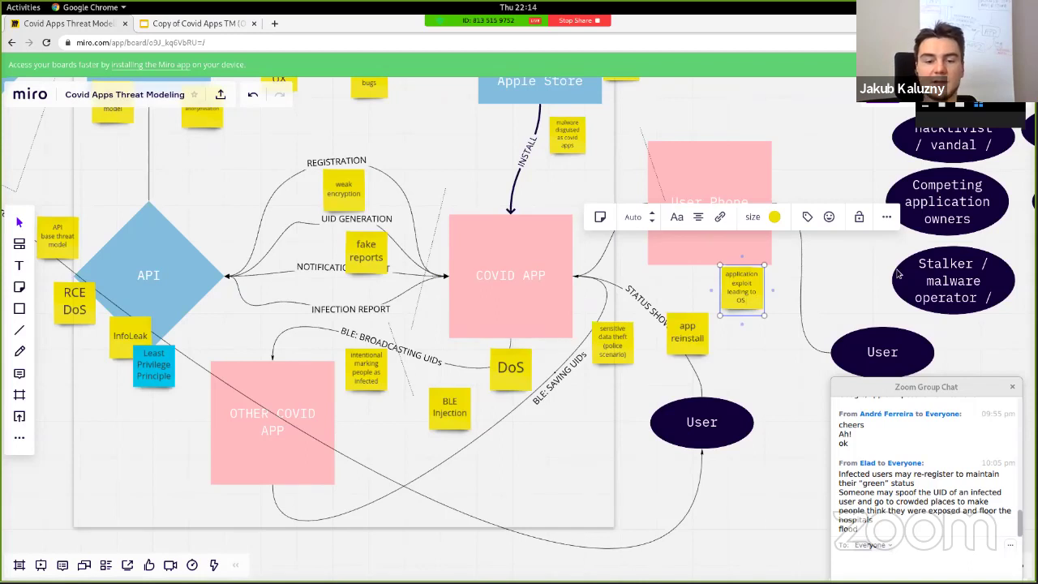
{"action": "type", "text": " compromise"}
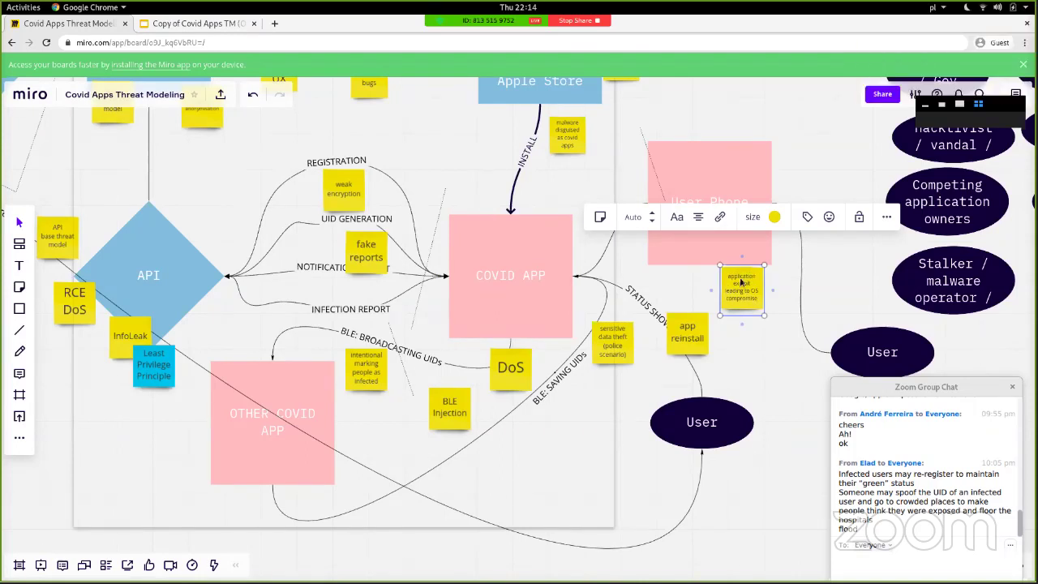
Move the "application exploit leading to OS compromise" note to the edge of the COVID APP box that faces User Phone
{"action": "left_click_drag", "start_coordinate": [740, 281], "coordinate": [714, 269]}
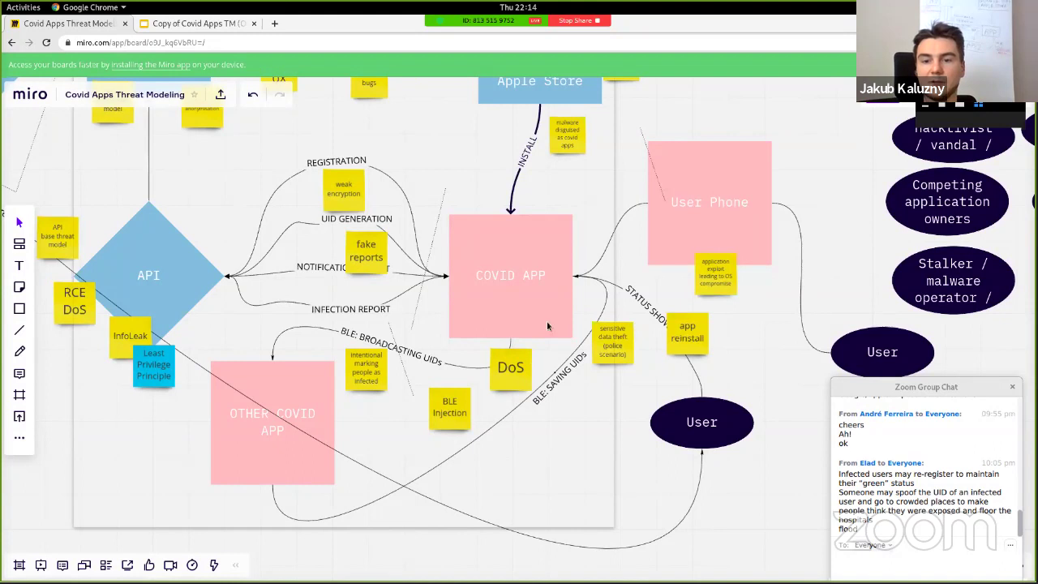
{"action": "left_click", "coordinate": [719, 276]}
{"action": "left_click_drag", "start_coordinate": [718, 277], "coordinate": [703, 282]}
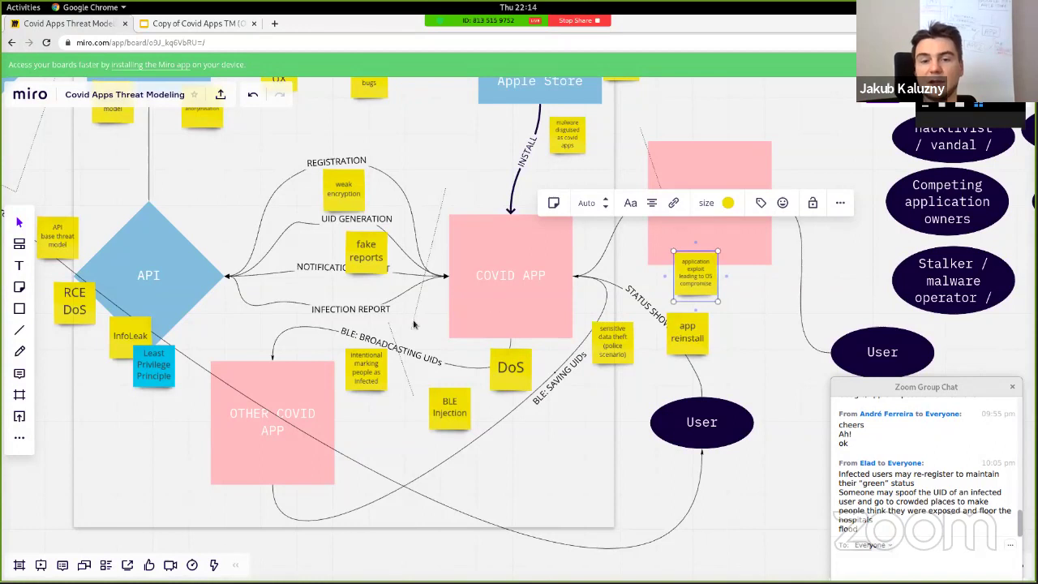
{"action": "left_click", "coordinate": [518, 258]}
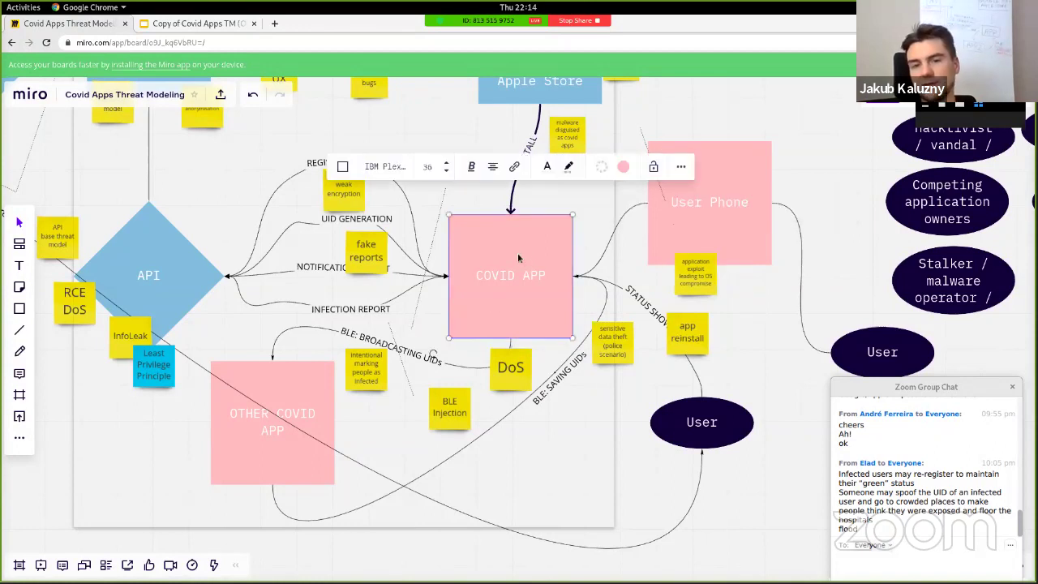
{"action": "left_click_drag", "start_coordinate": [695, 266], "coordinate": [596, 228]}
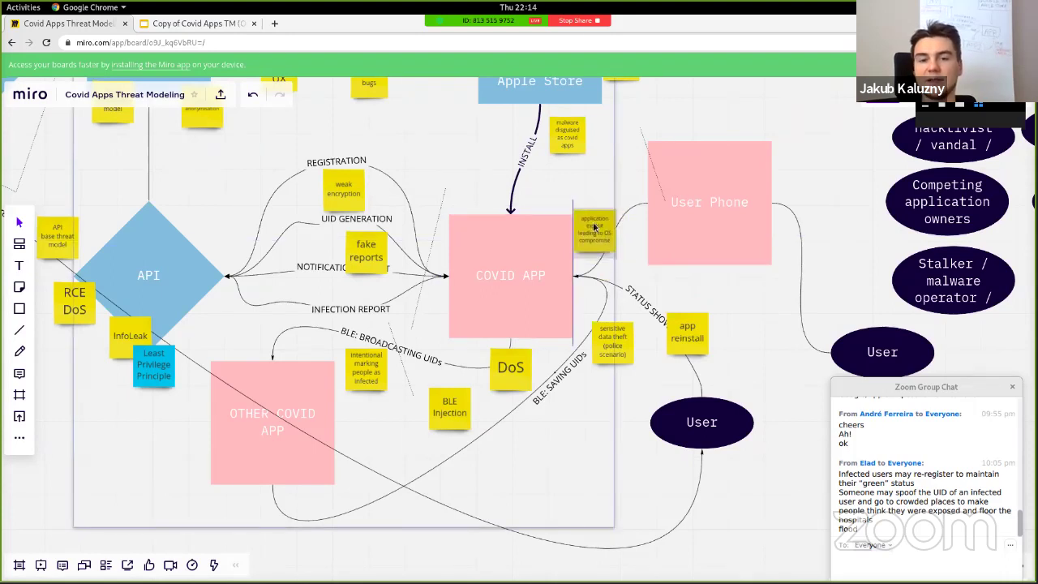
{"action": "left_click", "coordinate": [485, 254]}
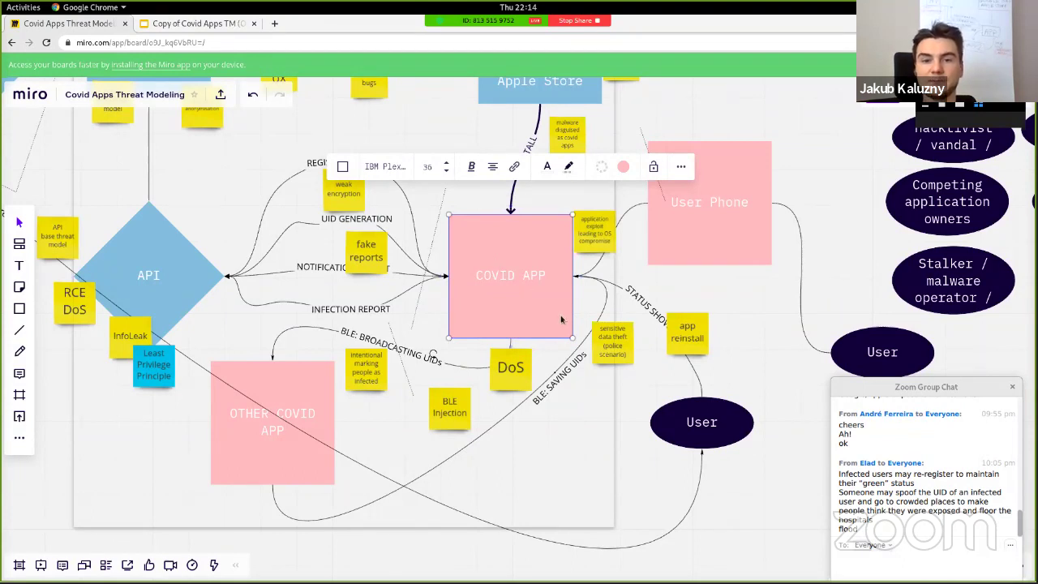
Duplicate the "malware disguised as covid apps" note onto the lower corner of the User Phone box and open its text for editing
{"action": "left_click_drag", "start_coordinate": [566, 139], "coordinate": [651, 255]}
{"action": "double_click", "coordinate": [651, 255]}
{"action": "left_click", "coordinate": [651, 255]}
{"action": "double_click", "coordinate": [651, 255]}
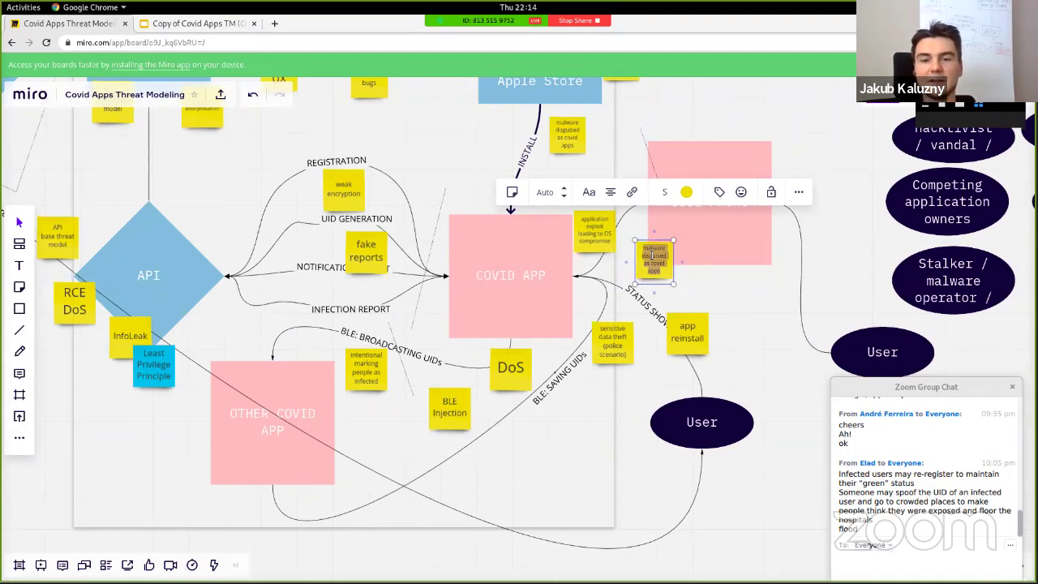
{"action": "type", "text": "malware"}
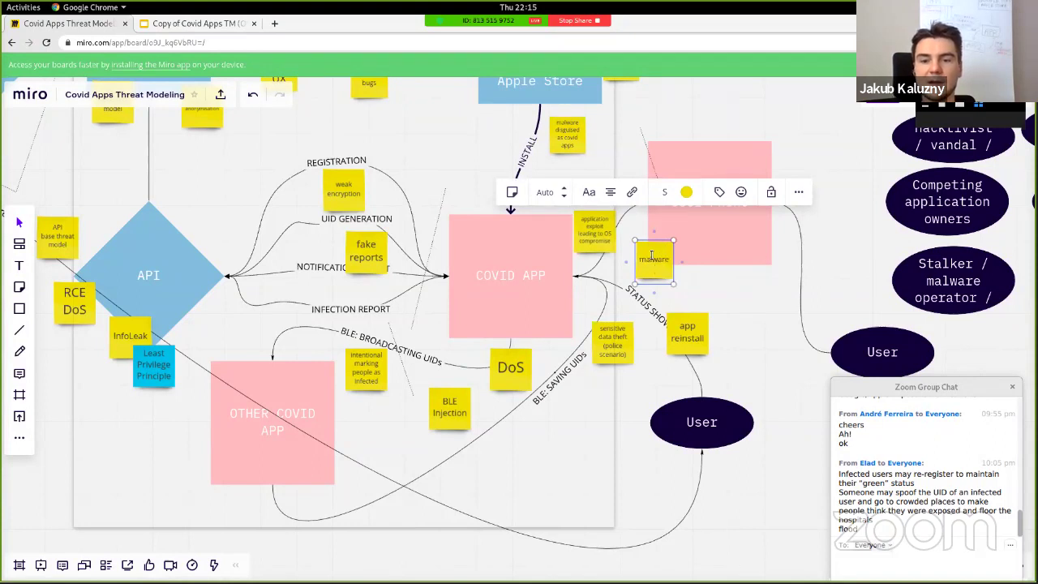
{"action": "type", "text": " as"}
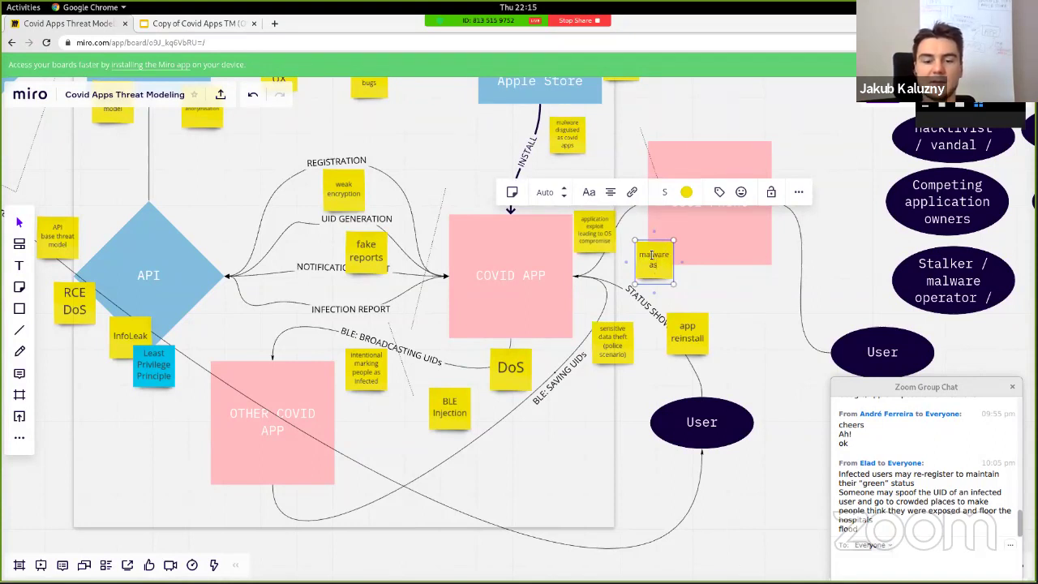
{"action": "type", "text": " another application"}
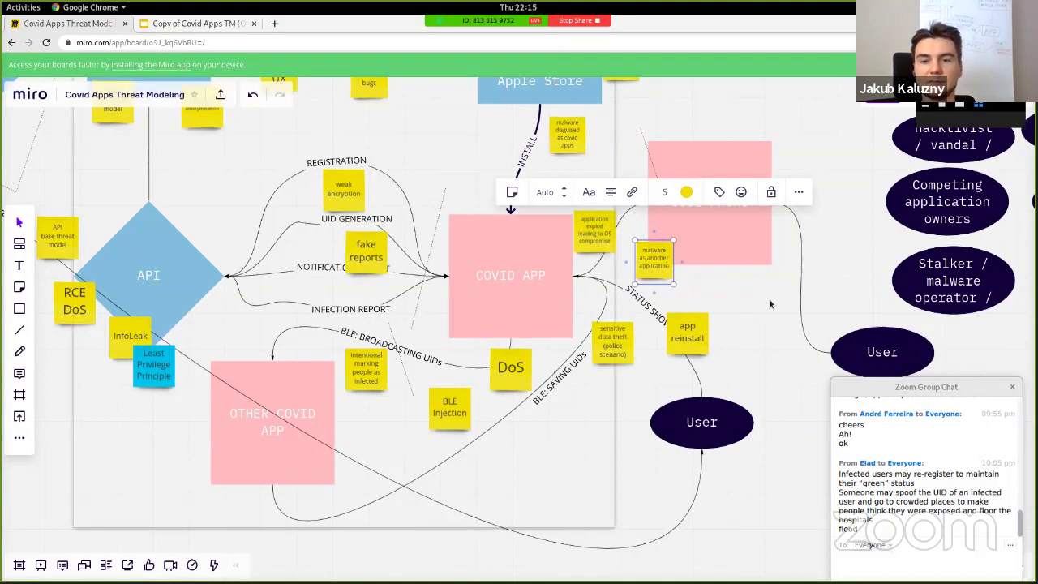
{"action": "key", "text": "Escape"}
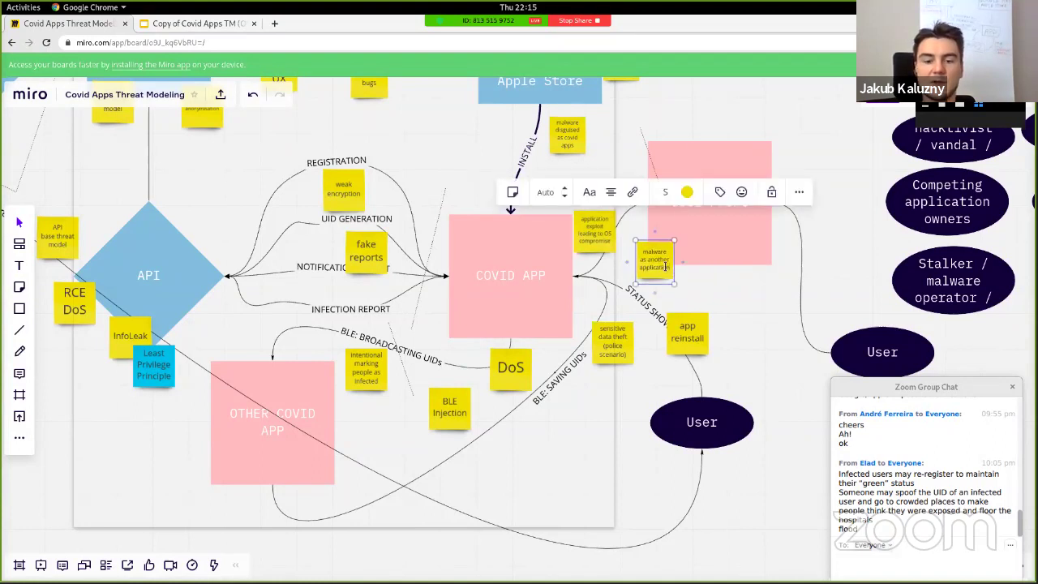
Change the text of the note on User Phone's corner to "compromise from another mobile application"
{"action": "type", "text": "compromise"}
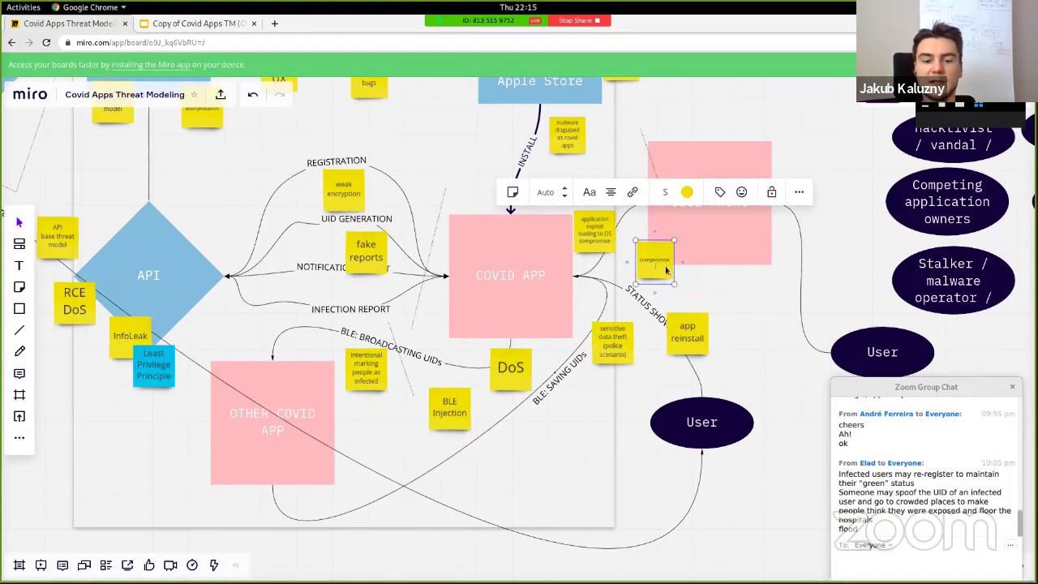
{"action": "type", "text": " from another mobile"}
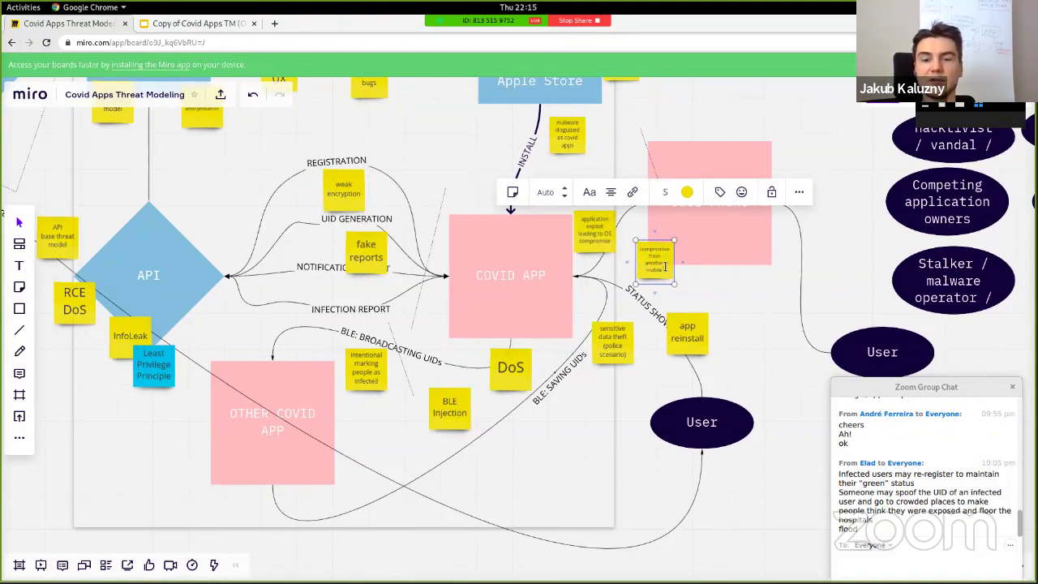
{"action": "type", "text": " application"}
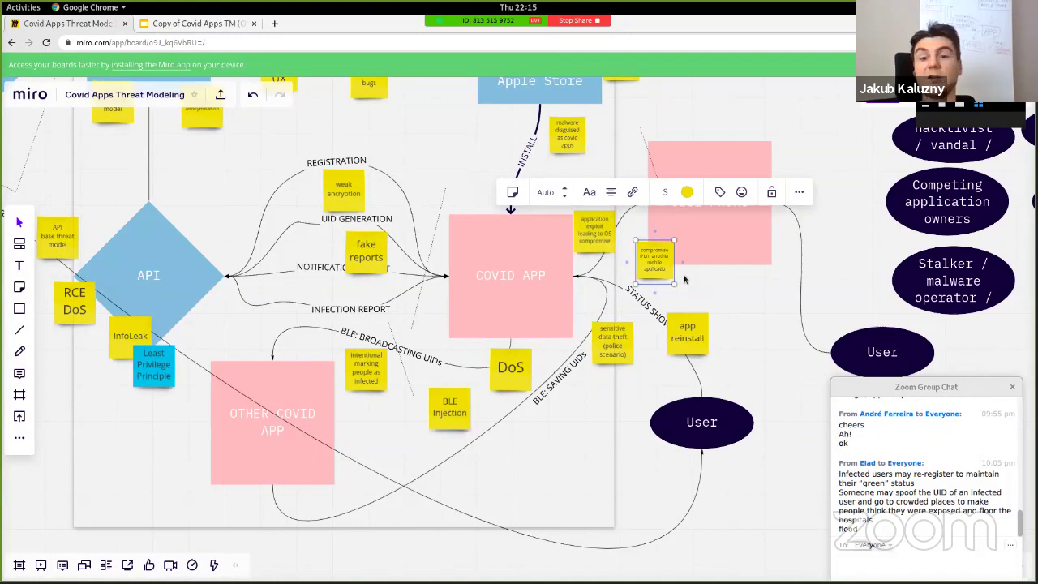
{"action": "left_click", "coordinate": [683, 276]}
{"action": "left_click", "coordinate": [651, 264]}
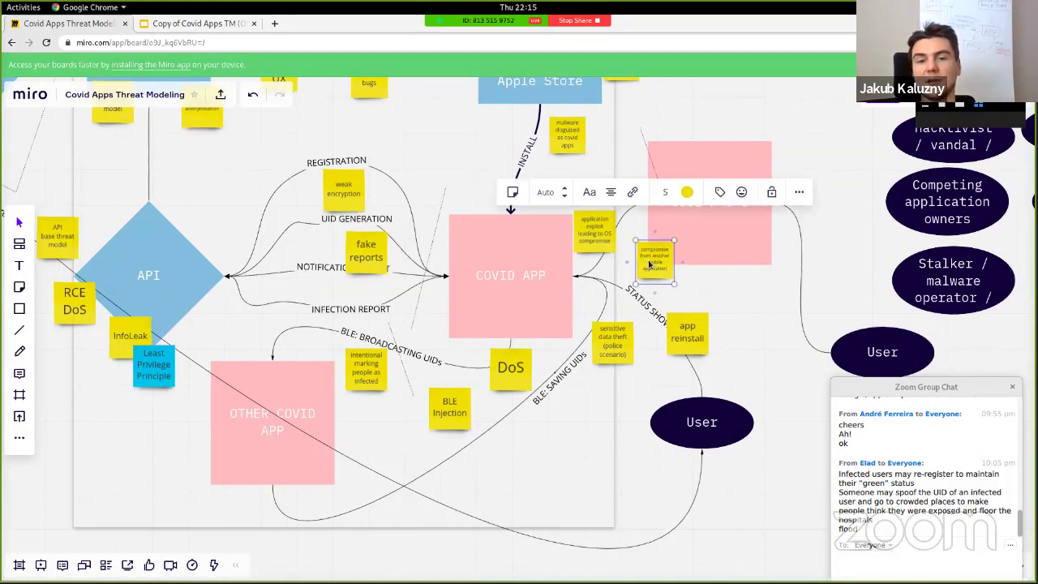
{"action": "key", "text": "Escape"}
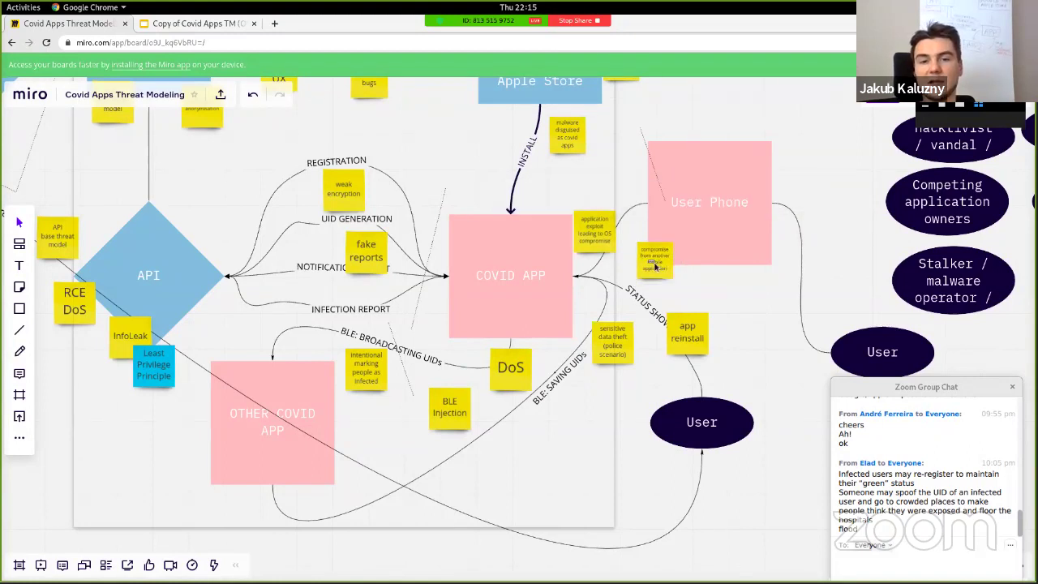
{"action": "left_click", "coordinate": [520, 253]}
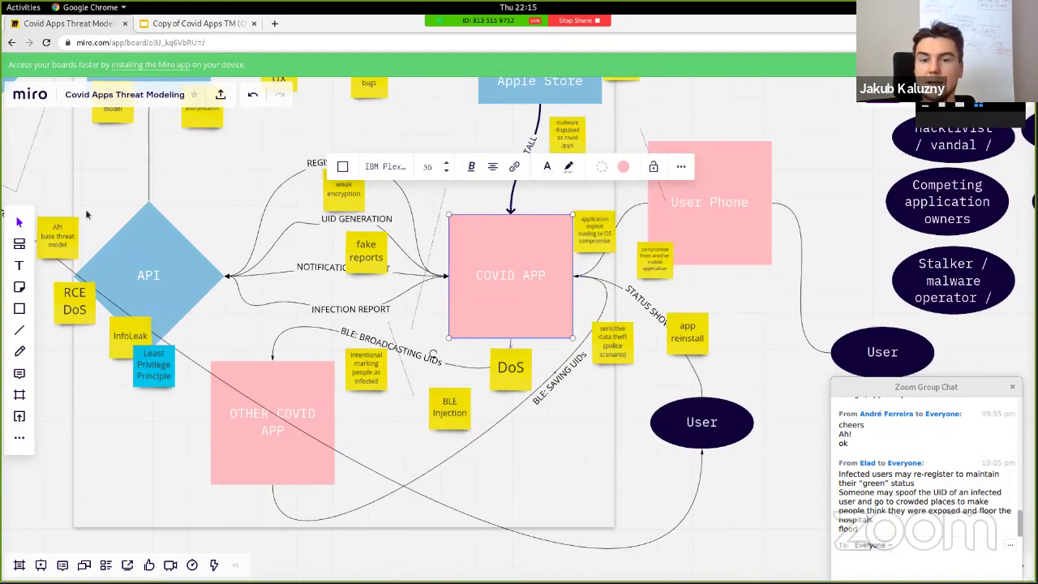
{"action": "key", "text": "ctrl+v"}
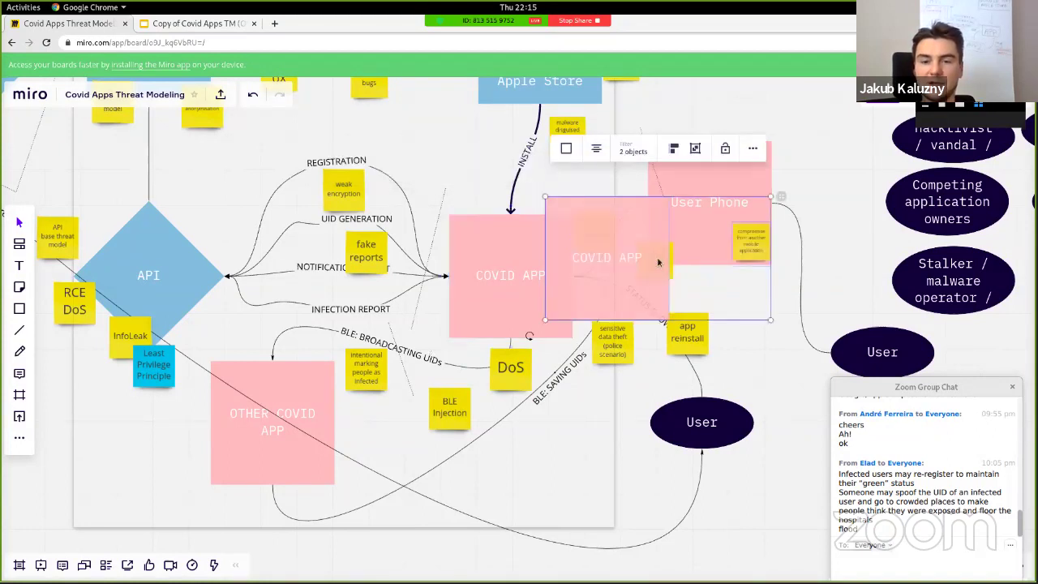
{"action": "key", "text": "ctrl+z"}
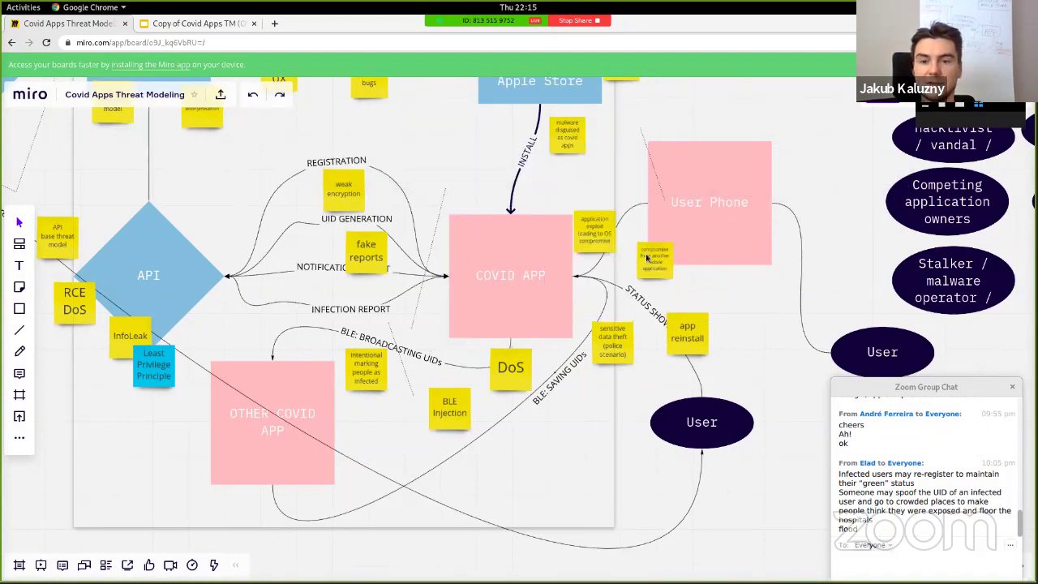
Duplicate the "compromise from another mobile application" note to User Phone's lower edge and change its text to "information leak to 3rd/4th parties"
{"action": "key", "text": "ctrl+v"}
{"action": "left_click_drag", "start_coordinate": [646, 255], "coordinate": [730, 275]}
{"action": "type", "text": "information leak to 3rd pa"}
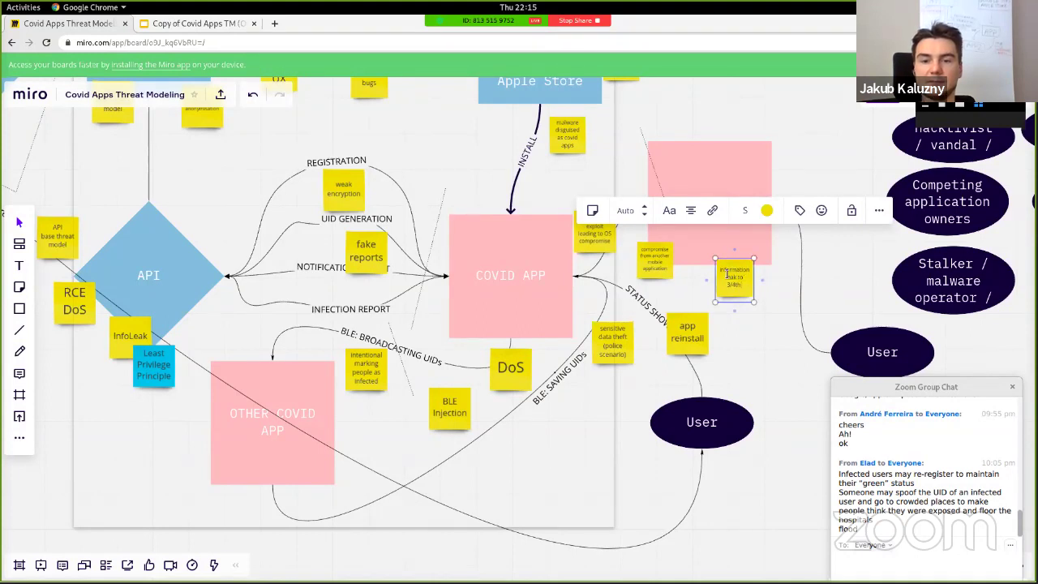
{"action": "key", "text": "BackSpace"}
{"action": "key", "text": "BackSpace"}
{"action": "key", "text": "BackSpace"}
{"action": "key", "text": "BackSpace"}
{"action": "type", "text": "d/4th"}
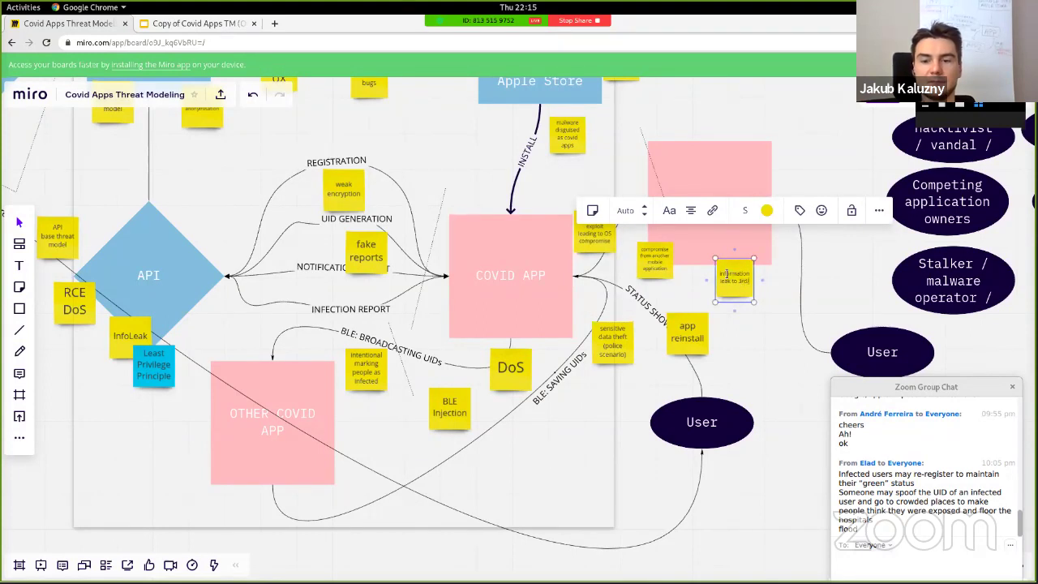
{"action": "type", "text": " parties"}
{"action": "left_click", "coordinate": [774, 289]}
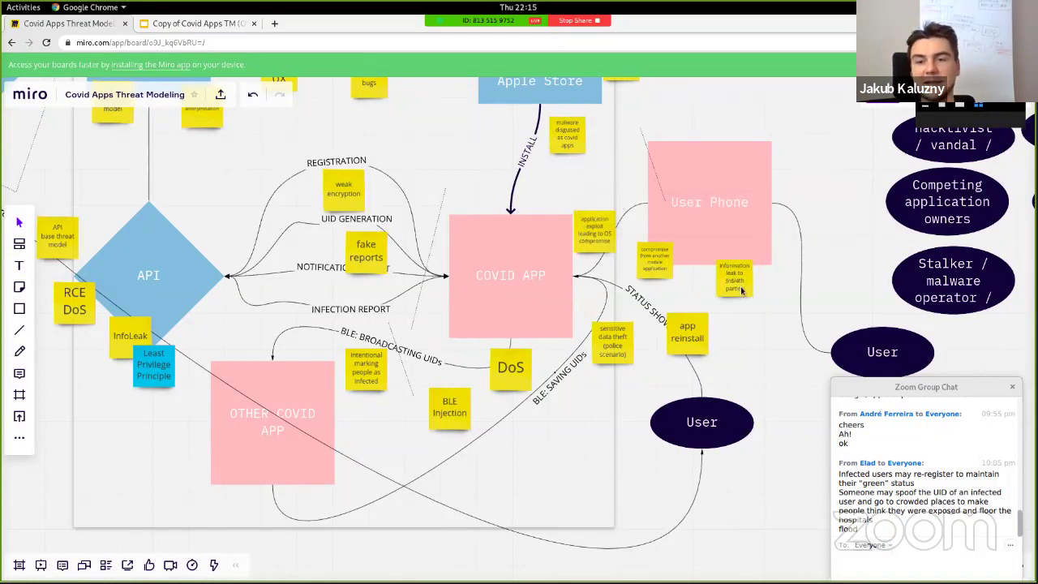
Move the "information leak to 3rd/4th parties" note to the upper edge of the COVID APP box, beside the INSTALL arrow
{"action": "left_click_drag", "start_coordinate": [738, 281], "coordinate": [561, 202]}
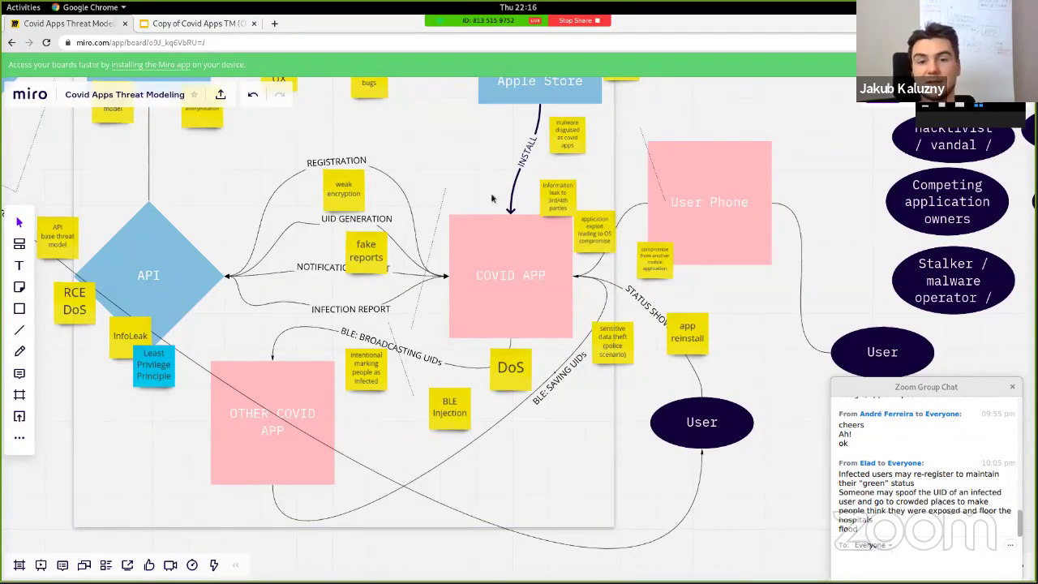
{"action": "left_click", "coordinate": [559, 196]}
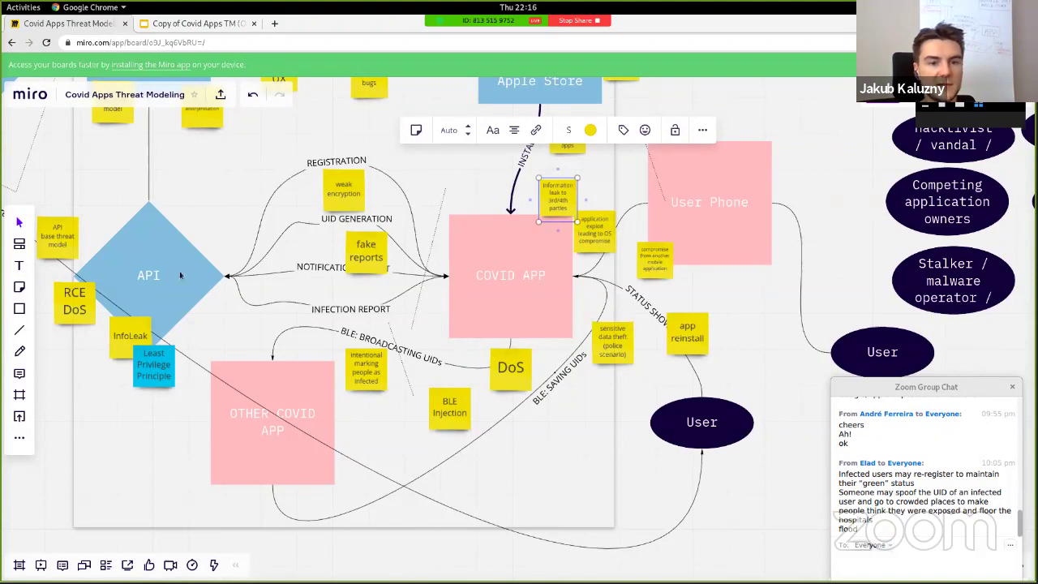
{"action": "left_click", "coordinate": [231, 193]}
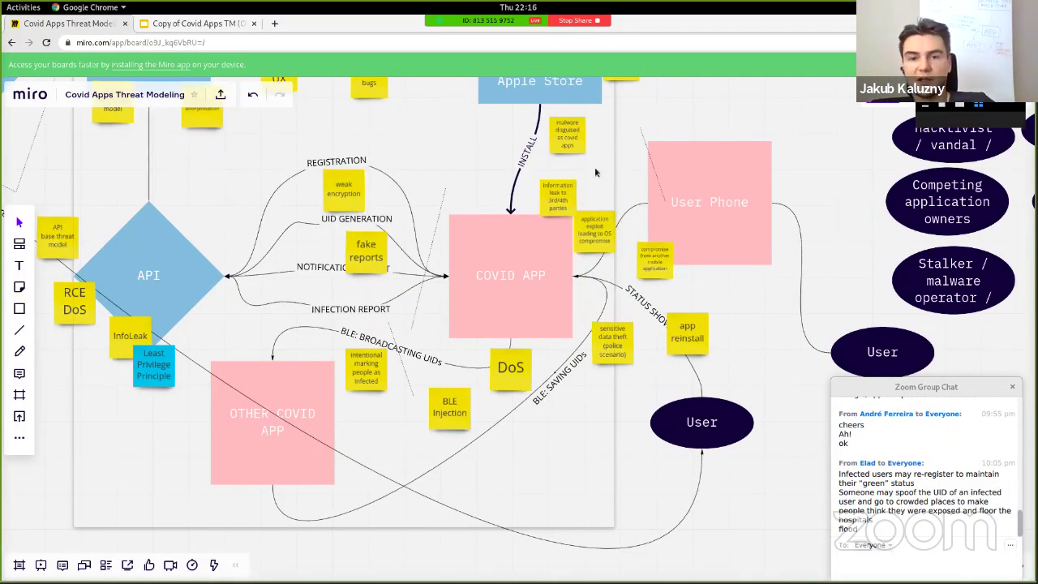
{"action": "left_click", "coordinate": [551, 191]}
{"action": "left_click", "coordinate": [593, 232], "text": "shift"}
{"action": "left_click", "coordinate": [653, 259], "text": "shift"}
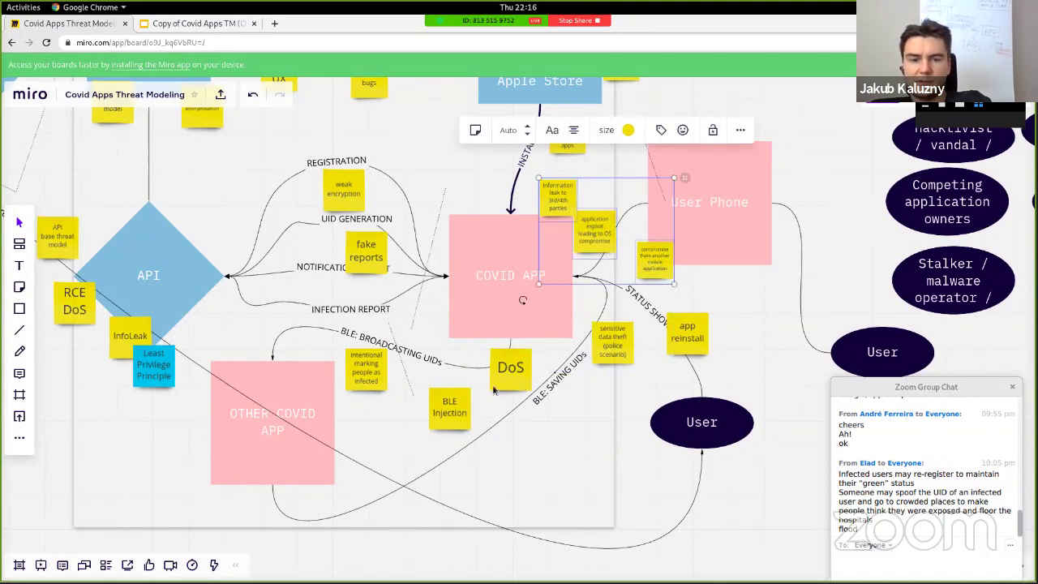
{"action": "left_click", "coordinate": [458, 408], "text": "shift"}
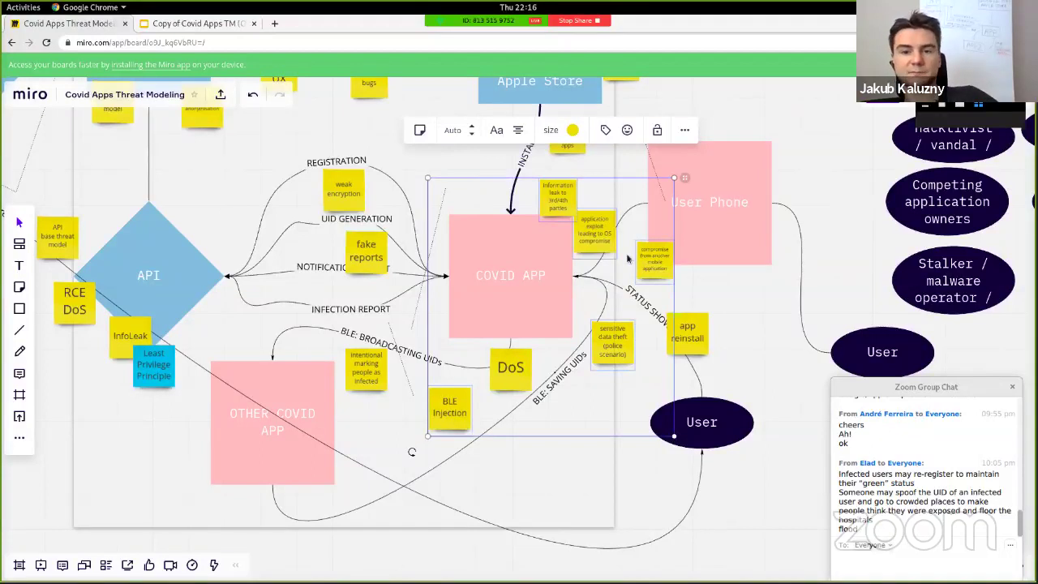
{"action": "left_click", "coordinate": [723, 282]}
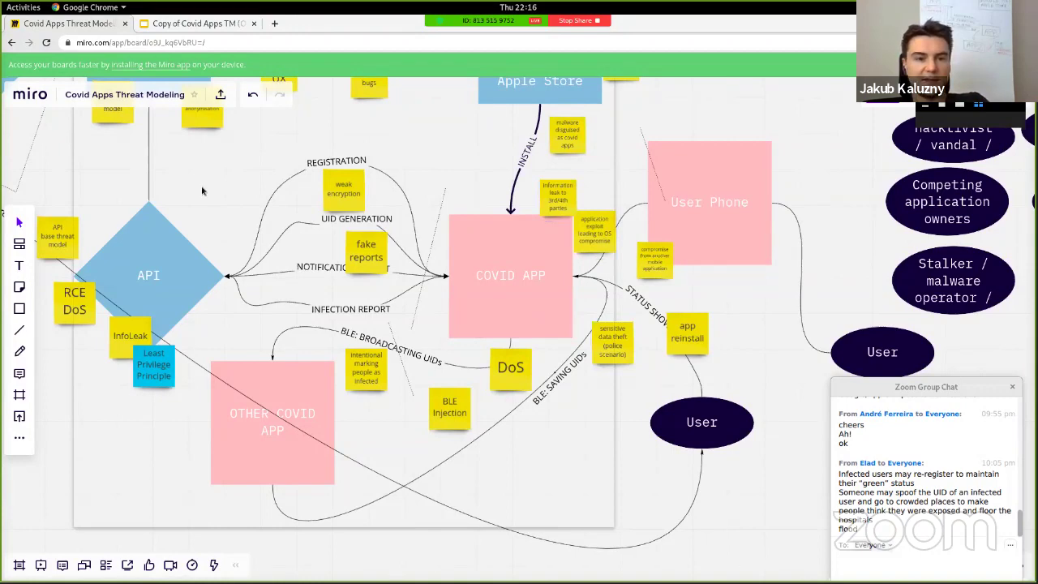
Duplicate the "data de anonymisation" note near the SERVER box, placing the copy just below the "bad UX" note
{"action": "scroll", "coordinate": [201, 175], "scroll_direction": "up", "scroll_amount": 2}
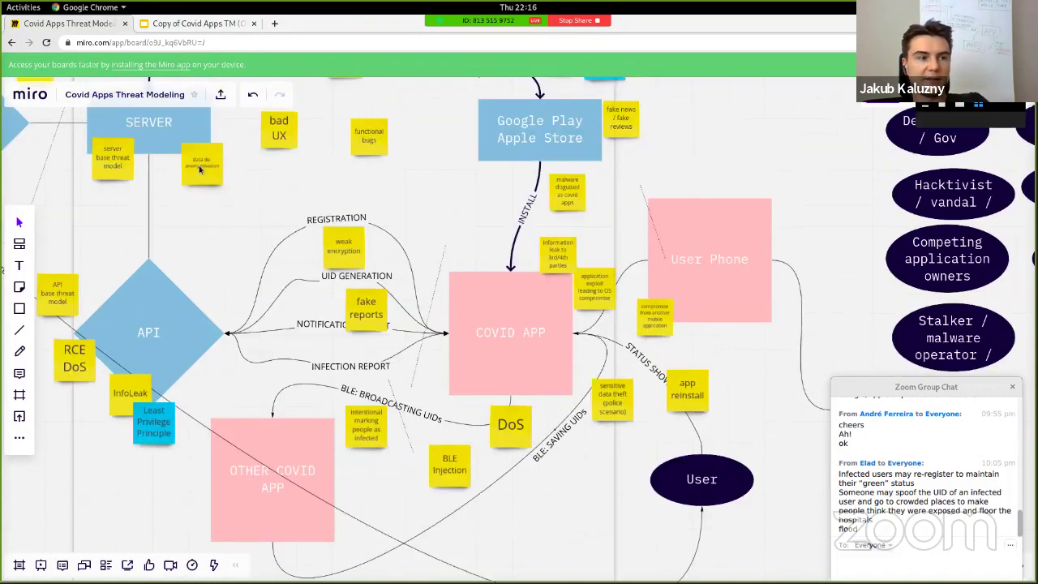
{"action": "left_click", "coordinate": [200, 168]}
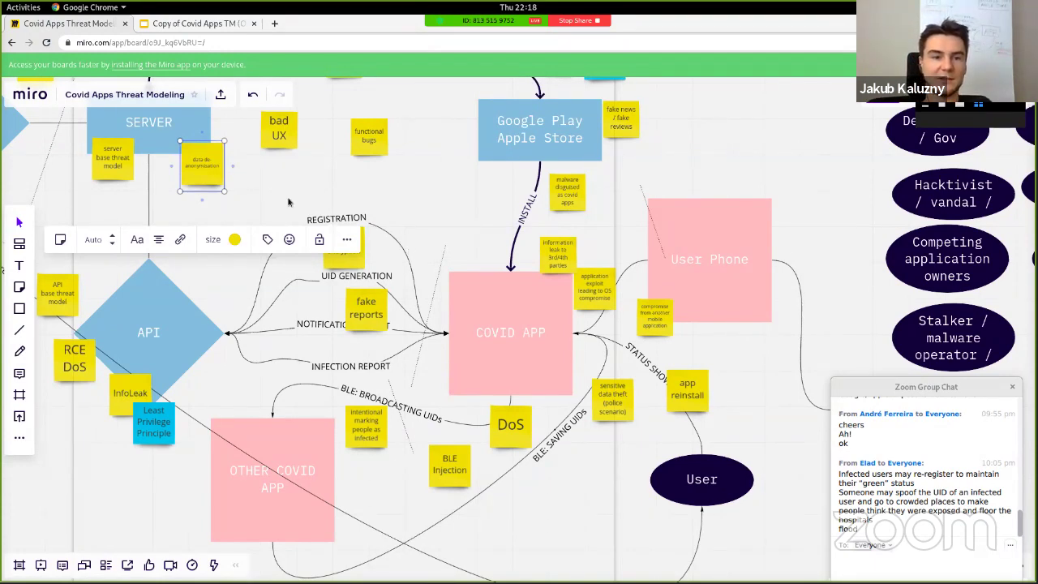
{"action": "double_click", "coordinate": [203, 164]}
{"action": "key", "text": "Escape"}
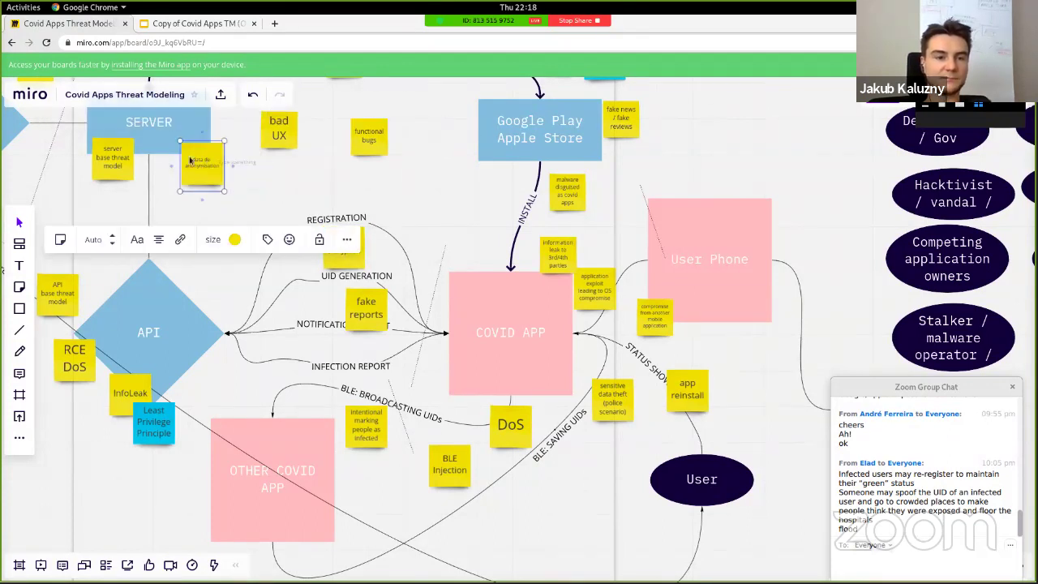
{"action": "left_click_drag", "start_coordinate": [203, 164], "coordinate": [275, 175]}
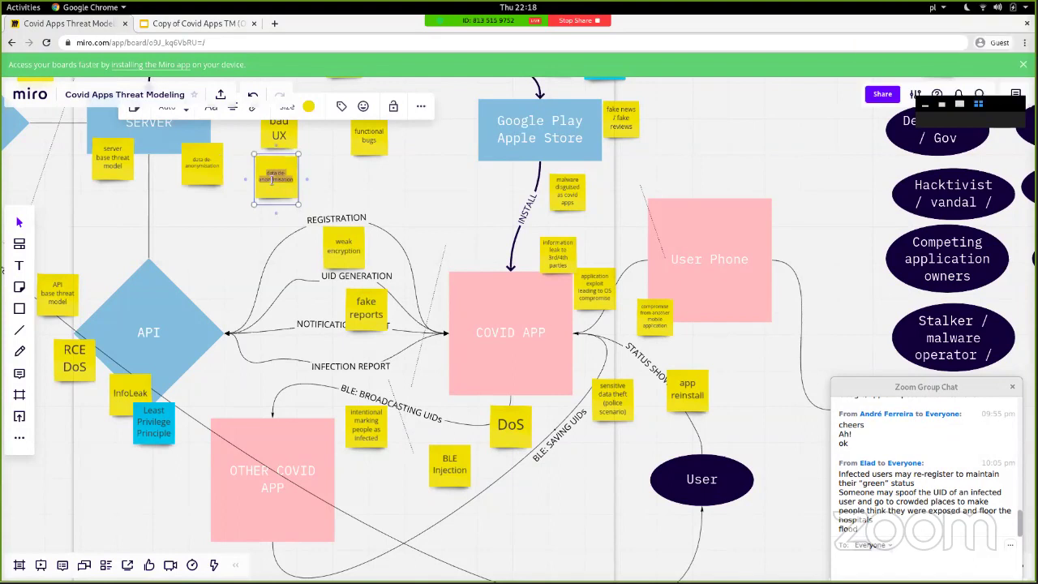
Change the text of the copied note below "bad UX" to "purpose creep" and shift it slightly towards the SERVER box
{"action": "type", "text": "using"}
{"action": "double_click", "coordinate": [271, 178]}
{"action": "type", "text": "purpose are"}
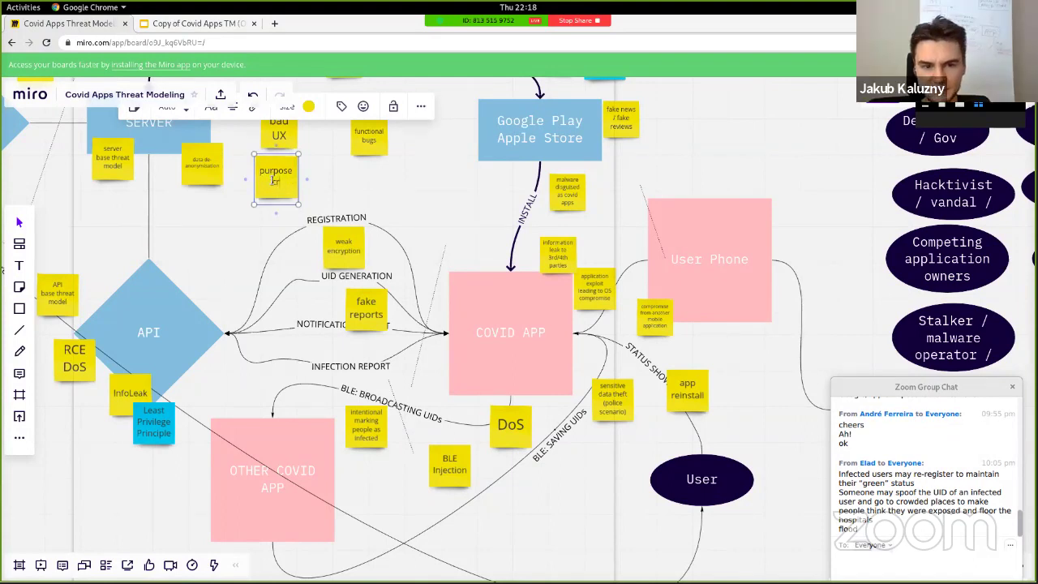
{"action": "type", "text": "ep"}
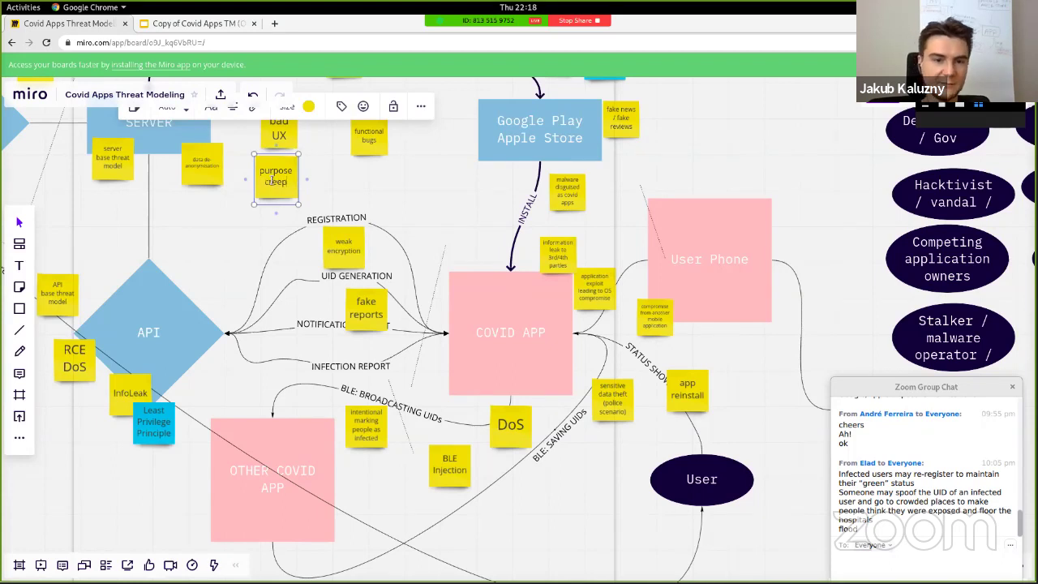
{"action": "left_click_drag", "start_coordinate": [283, 182], "coordinate": [269, 183]}
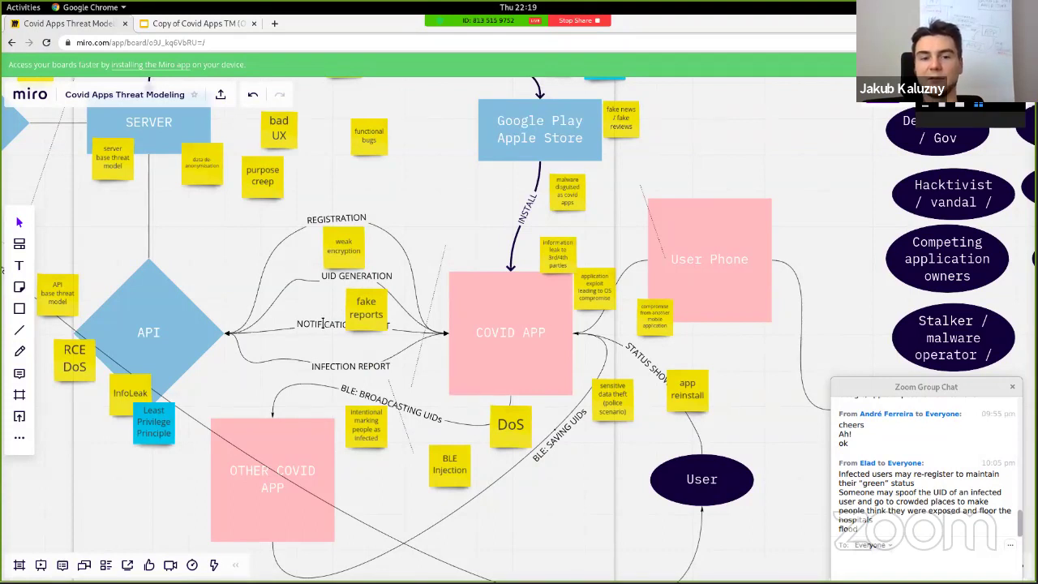
Duplicate the "fake reports" note, placing the copy beside it over the start of the notification arrow's label
{"action": "left_click", "coordinate": [324, 324]}
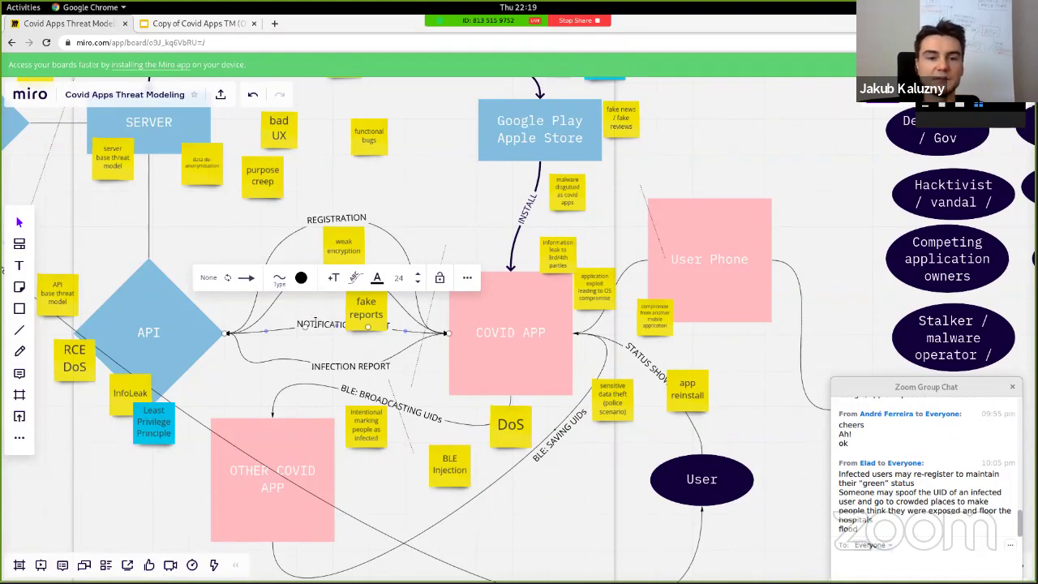
{"action": "left_click", "coordinate": [359, 311]}
{"action": "left_click_drag", "start_coordinate": [359, 311], "coordinate": [312, 318]}
Change the text of the copied note on the notification arrow to "block status change" and shift it slightly towards API
{"action": "double_click", "coordinate": [311, 318]}
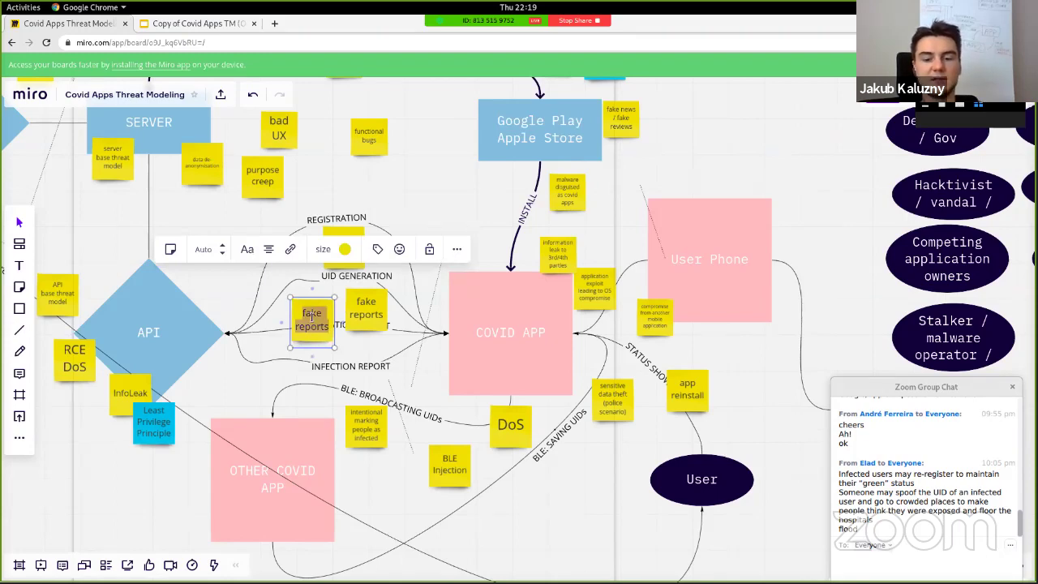
{"action": "type", "text": "block"}
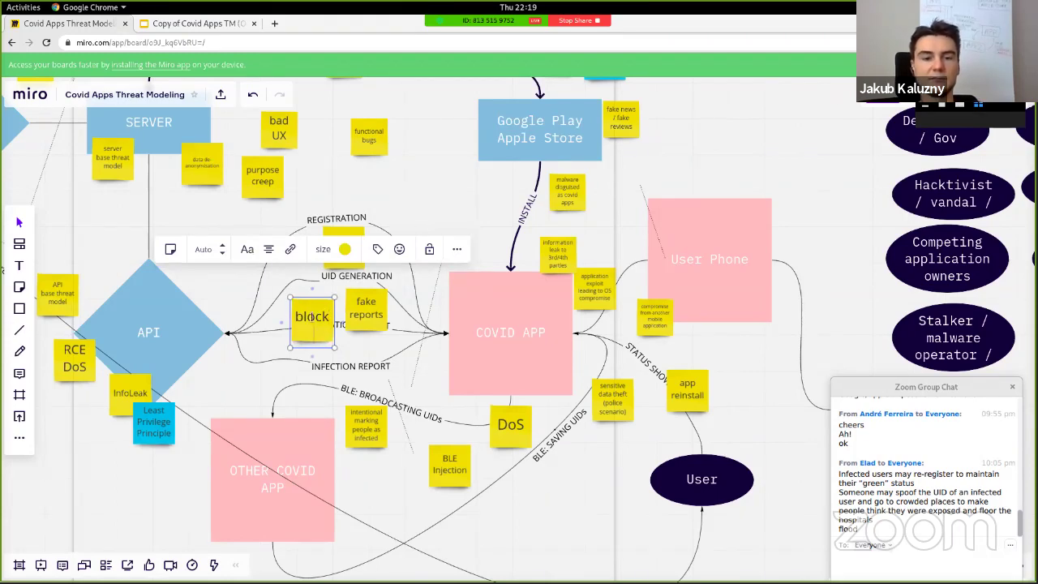
{"action": "type", "text": " status change"}
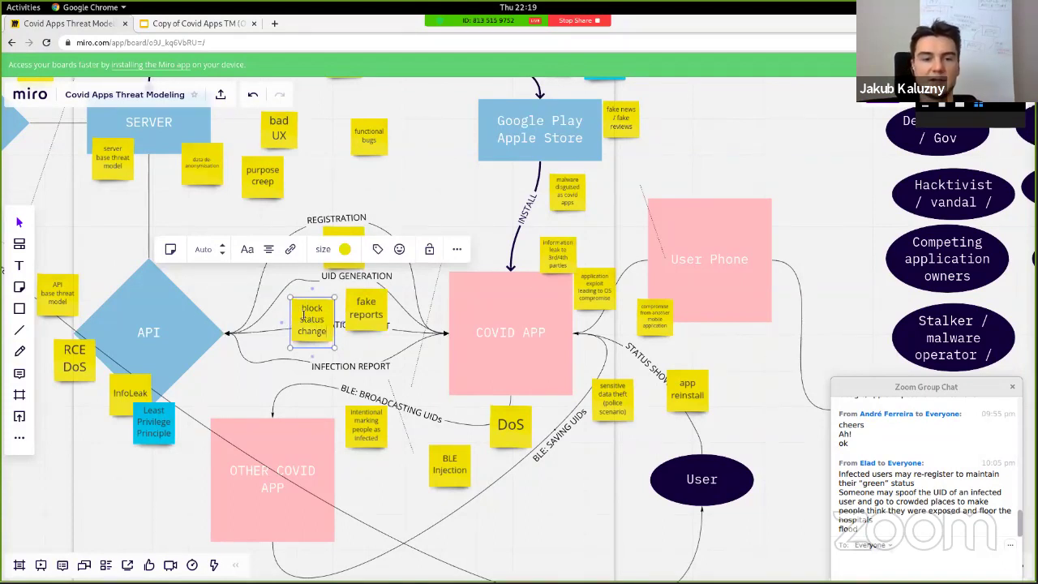
{"action": "key", "text": "Escape"}
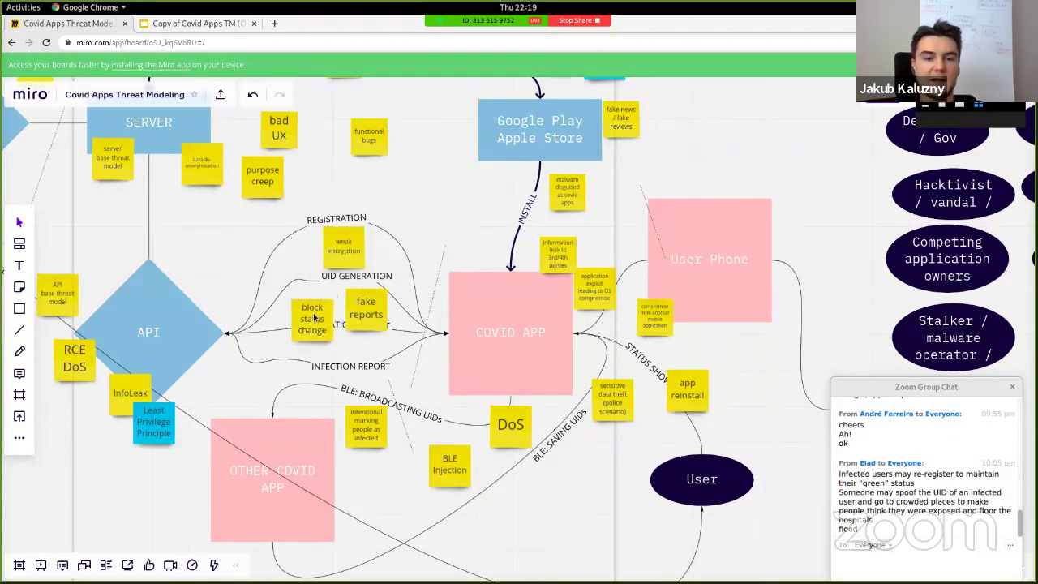
{"action": "left_click_drag", "start_coordinate": [302, 323], "coordinate": [282, 329]}
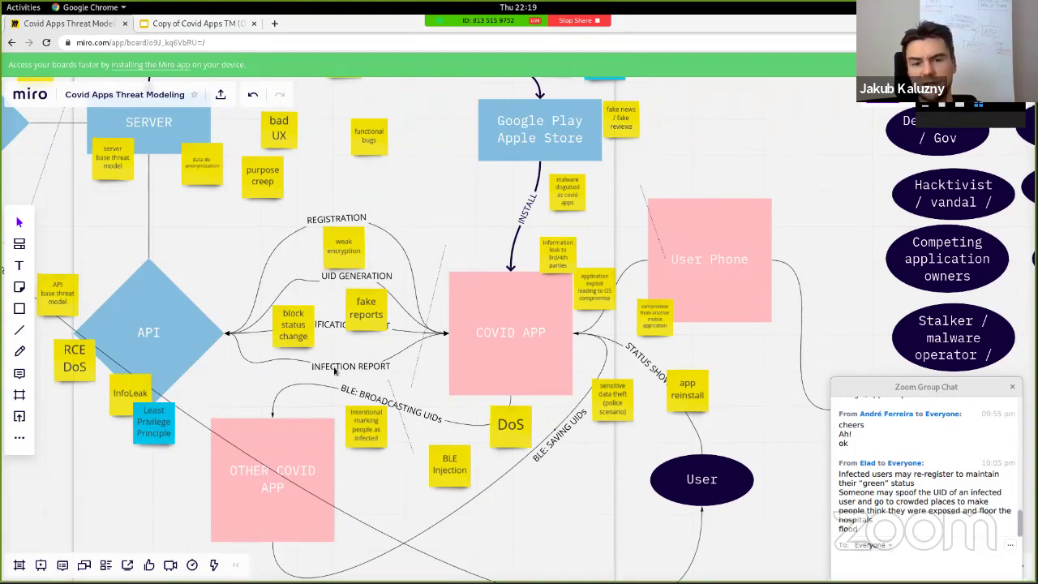
Duplicate the "block status change" note to the COVID APP end of the INFECTION REPORT arrow and change its text to "avoiding reporting"
{"action": "left_click", "coordinate": [292, 326]}
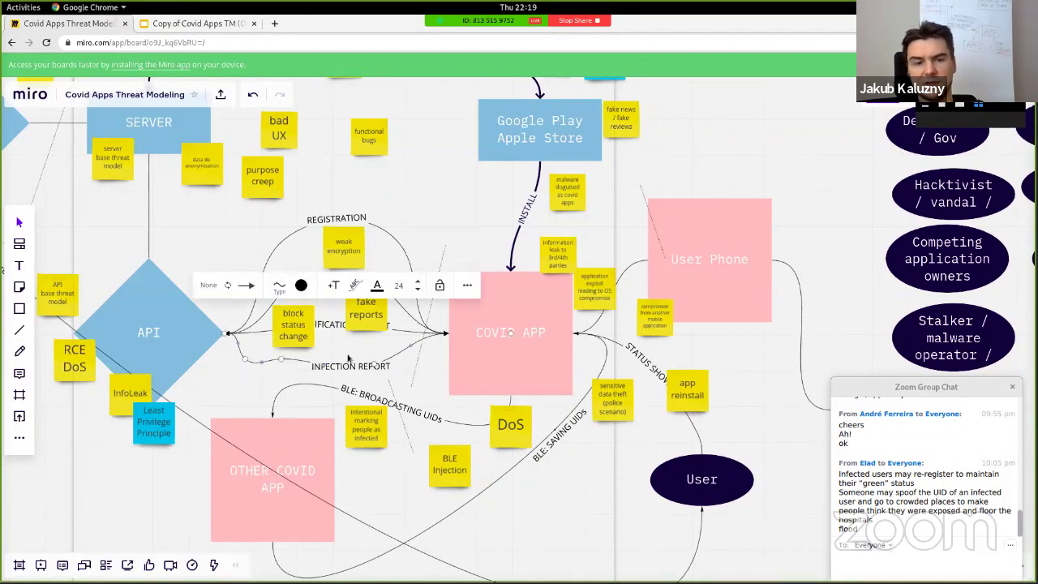
{"action": "left_click_drag", "start_coordinate": [300, 328], "coordinate": [419, 347]}
{"action": "double_click", "coordinate": [419, 347]}
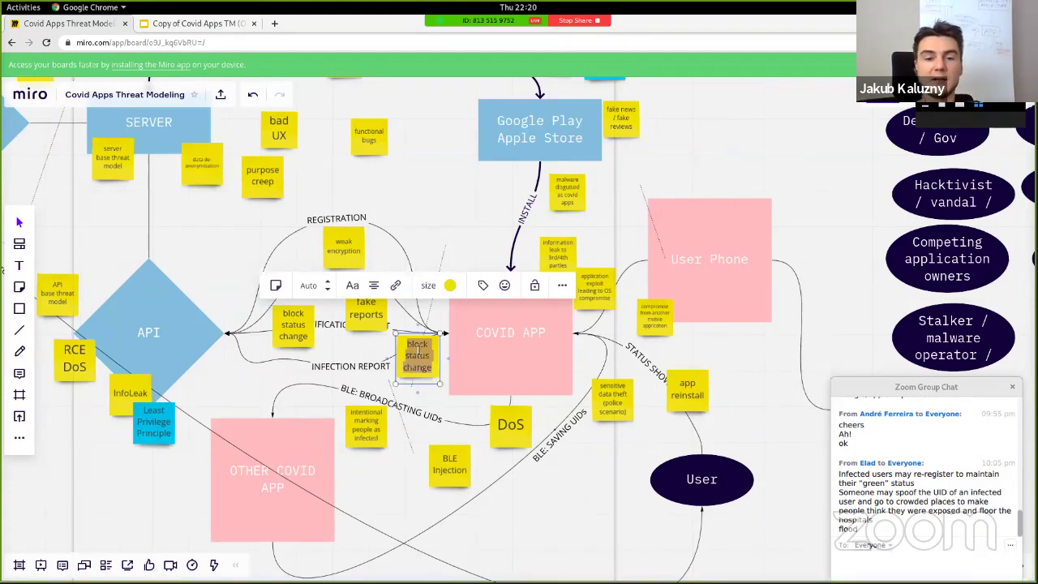
{"action": "type", "text": "avo"}
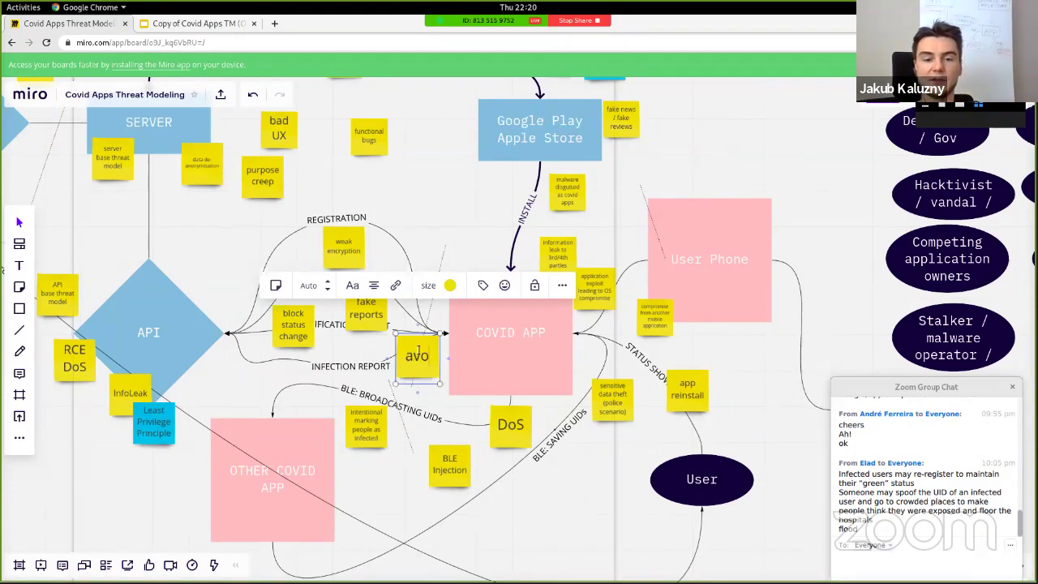
{"action": "type", "text": "id reporting"}
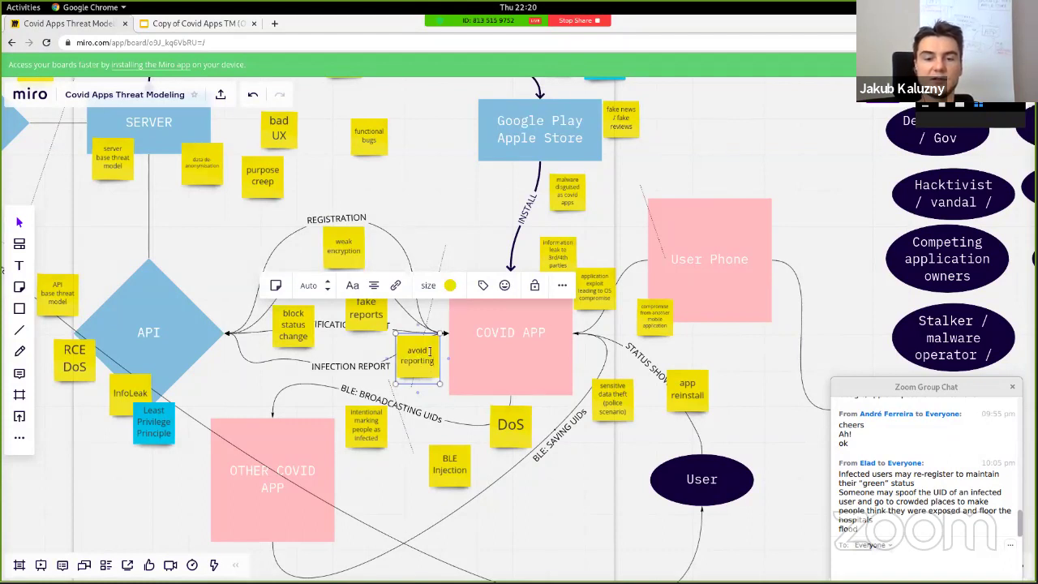
{"action": "left_click", "coordinate": [430, 350]}
{"action": "type", "text": "ing"}
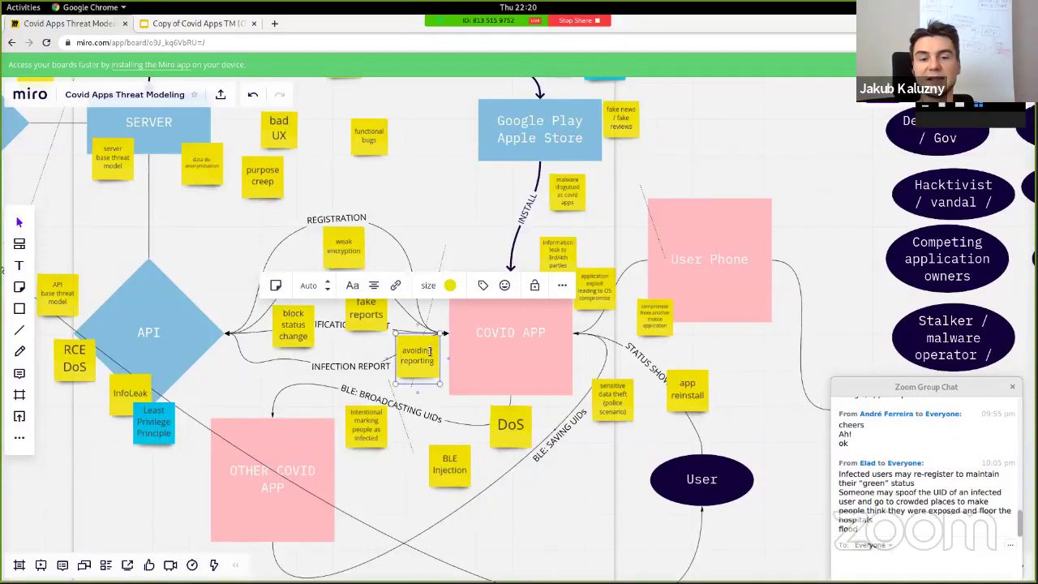
{"action": "left_click", "coordinate": [441, 397]}
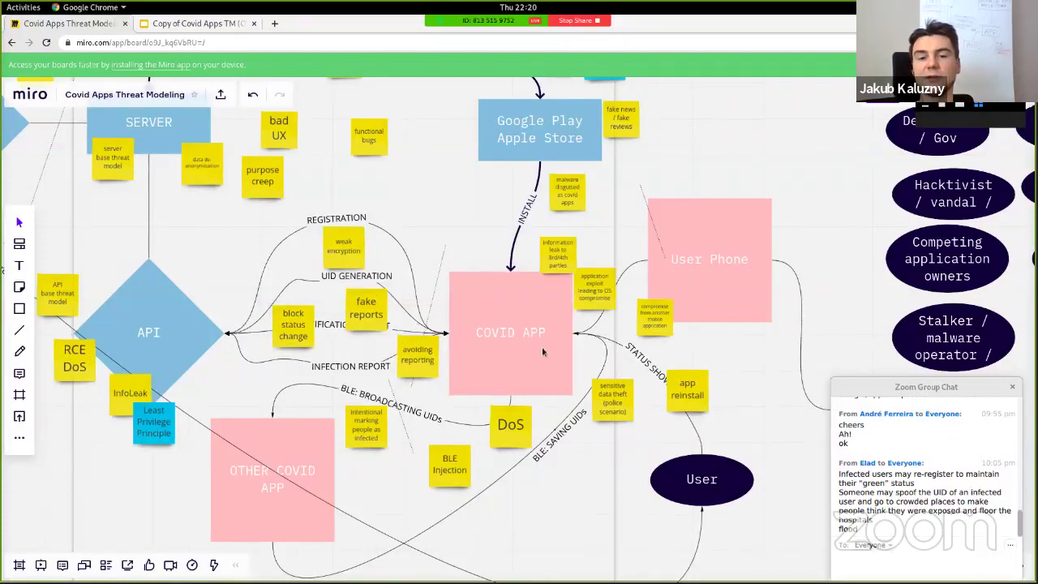
Duplicate the "BLE Injection" note into the empty area between the REGISTRATION and INSTALL arrows and clear the copy's text
{"action": "left_click", "coordinate": [531, 324]}
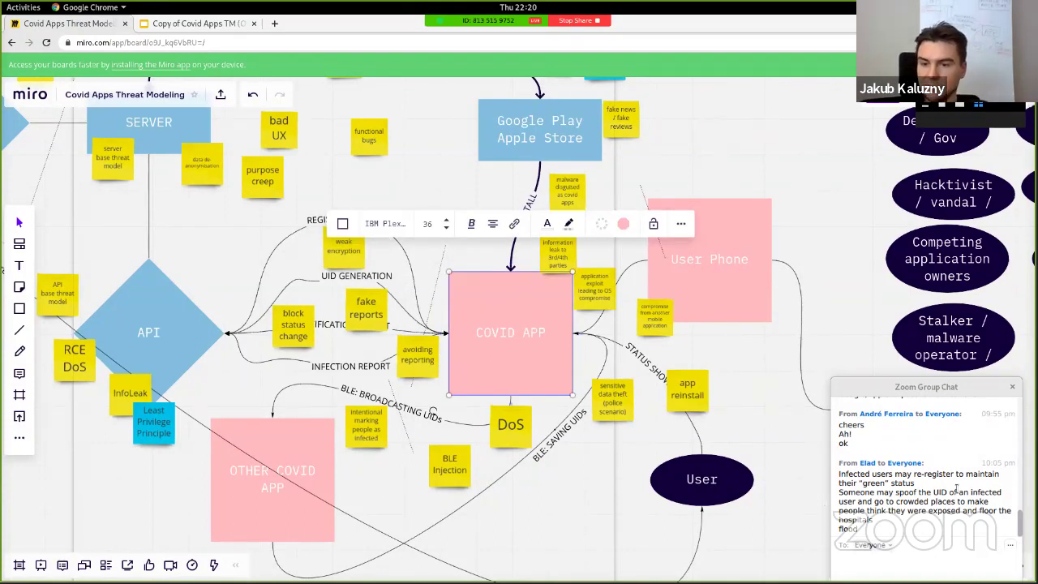
{"action": "scroll", "coordinate": [956, 488], "scroll_direction": "up", "scroll_amount": 3}
{"action": "scroll", "coordinate": [957, 487], "scroll_direction": "down", "scroll_amount": 3}
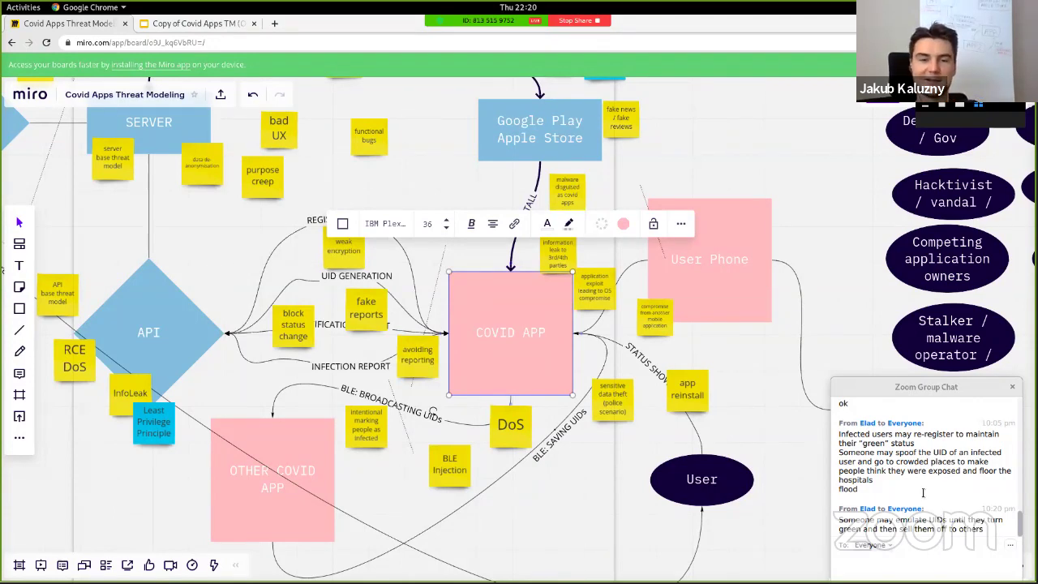
{"action": "left_click_drag", "start_coordinate": [450, 470], "coordinate": [426, 201]}
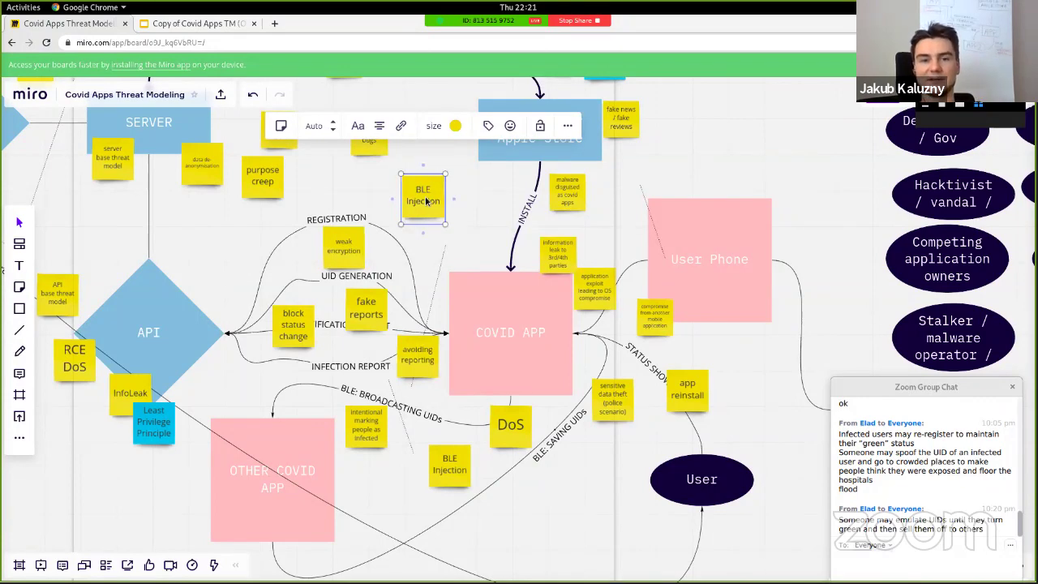
{"action": "double_click", "coordinate": [425, 199]}
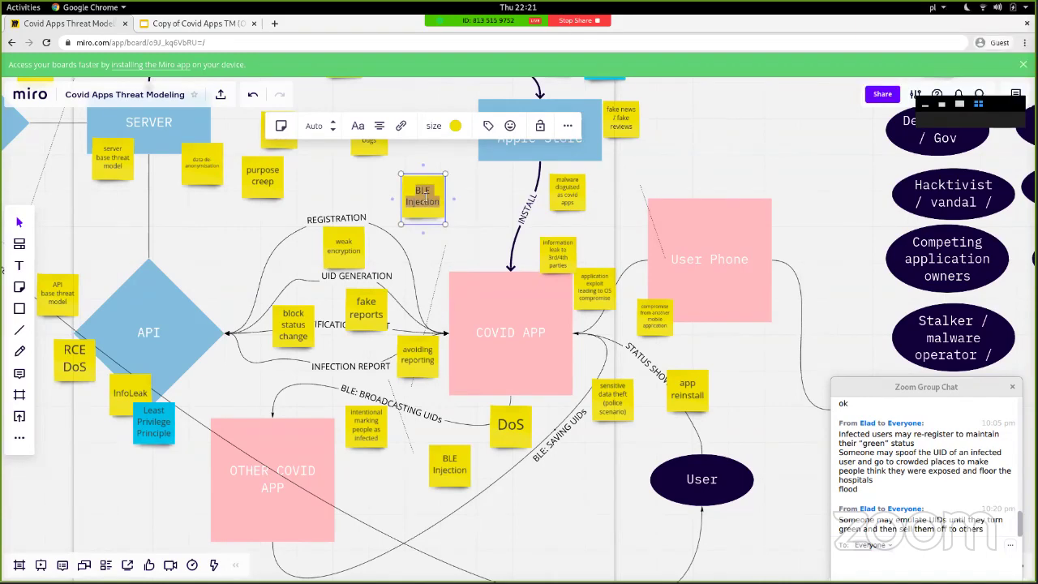
{"action": "key", "text": "BackSpace"}
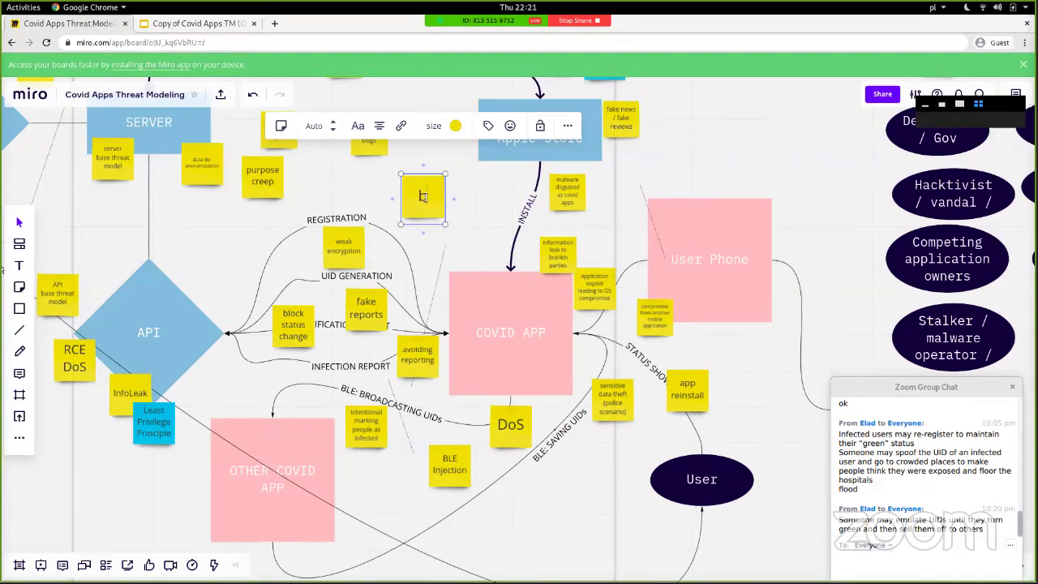
{"action": "type", "text": "bree"}
{"action": "key", "text": "BackSpace"}
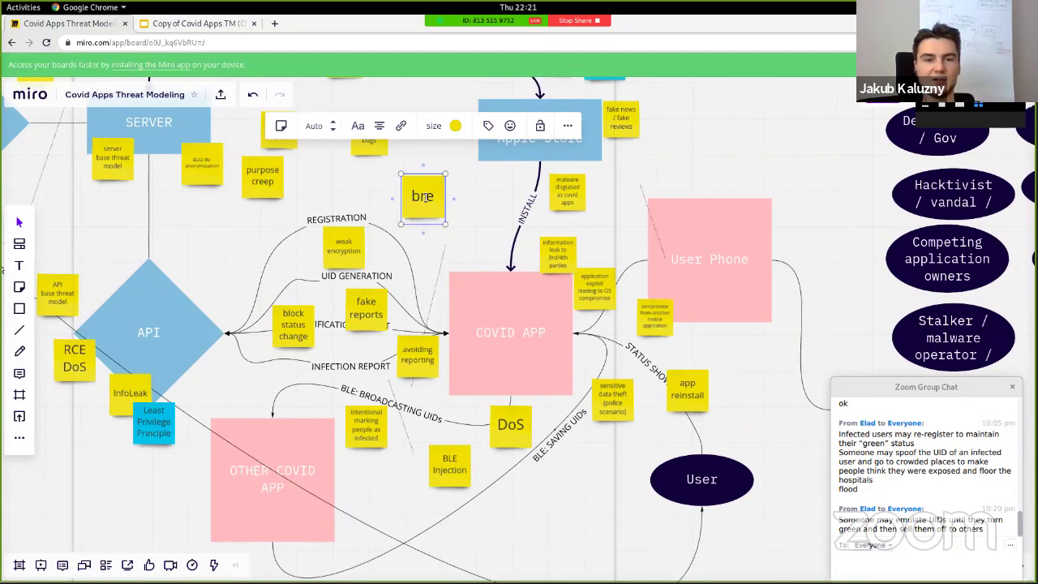
{"action": "key", "text": "BackSpace"}
{"action": "key", "text": "BackSpace"}
{"action": "key", "text": "BackSpace"}
{"action": "type", "text": "g"}
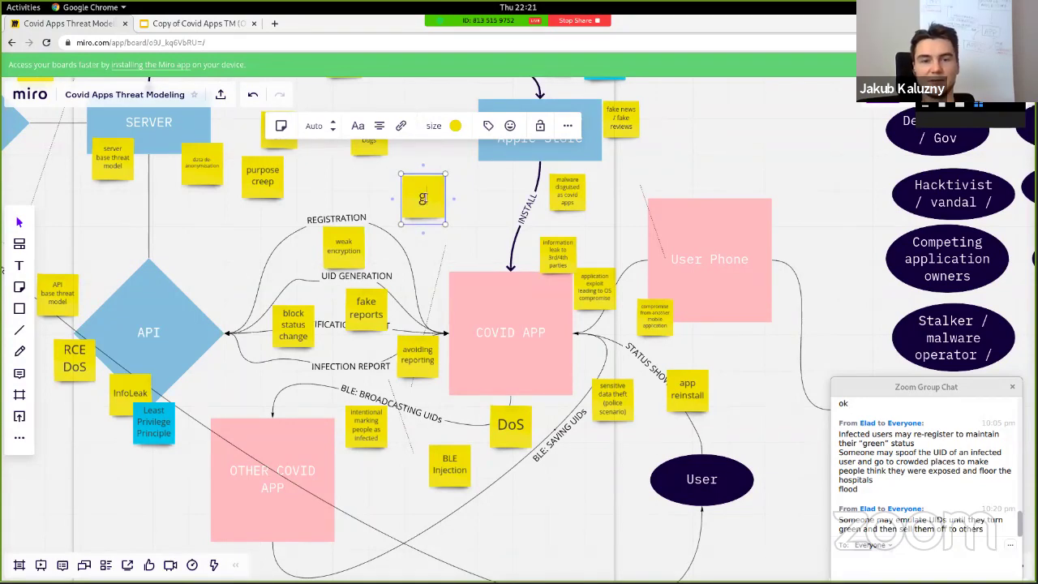
{"action": "type", "text": "rowing fake appl"}
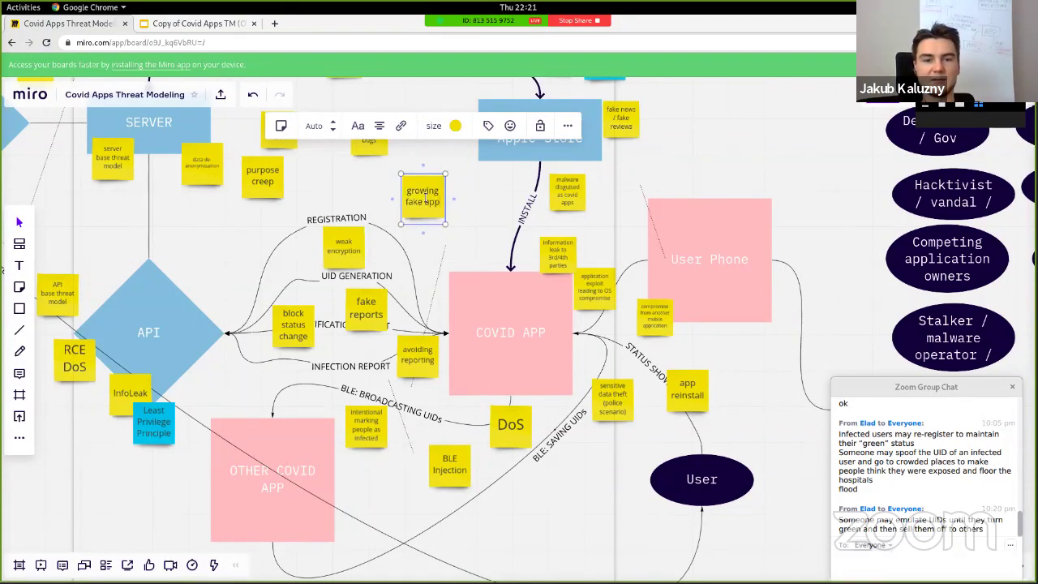
{"action": "key", "text": "BackSpace"}
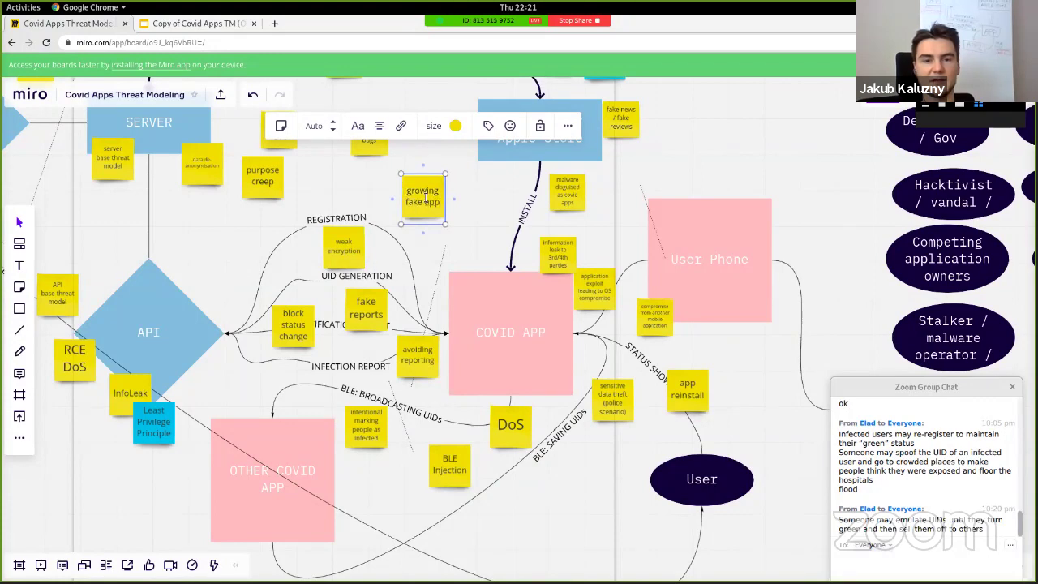
{"action": "key", "text": "BackSpace"}
{"action": "key", "text": "BackSpace"}
{"action": "key", "text": "BackSpace"}
{"action": "key", "text": "BackSpace"}
{"action": "key", "text": "BackSpace"}
{"action": "key", "text": "BackSpace"}
{"action": "key", "text": "BackSpace"}
{"action": "key", "text": "BackSpace"}
{"action": "key", "text": "BackSpace"}
{"action": "key", "text": "BackSpace"}
{"action": "key", "text": "BackSpace"}
{"action": "key", "text": "BackSpace"}
{"action": "key", "text": "BackSpace"}
{"action": "key", "text": "BackSpace"}
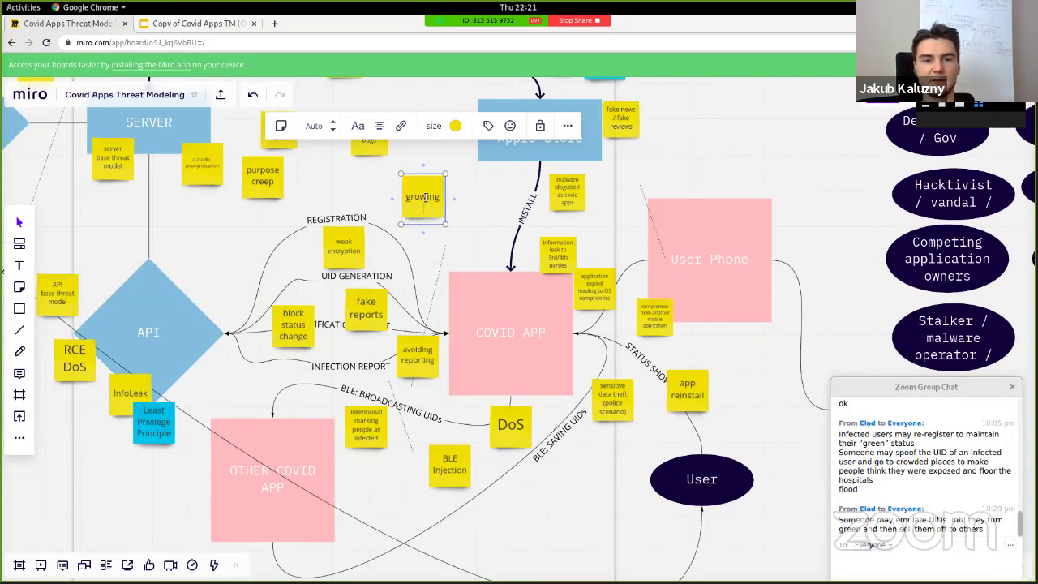
Fill the empty note with "grooming "green" applications / UIDs" and move it just above the COVID APP box's upper-left corner
{"action": "type", "text": "grooming"}
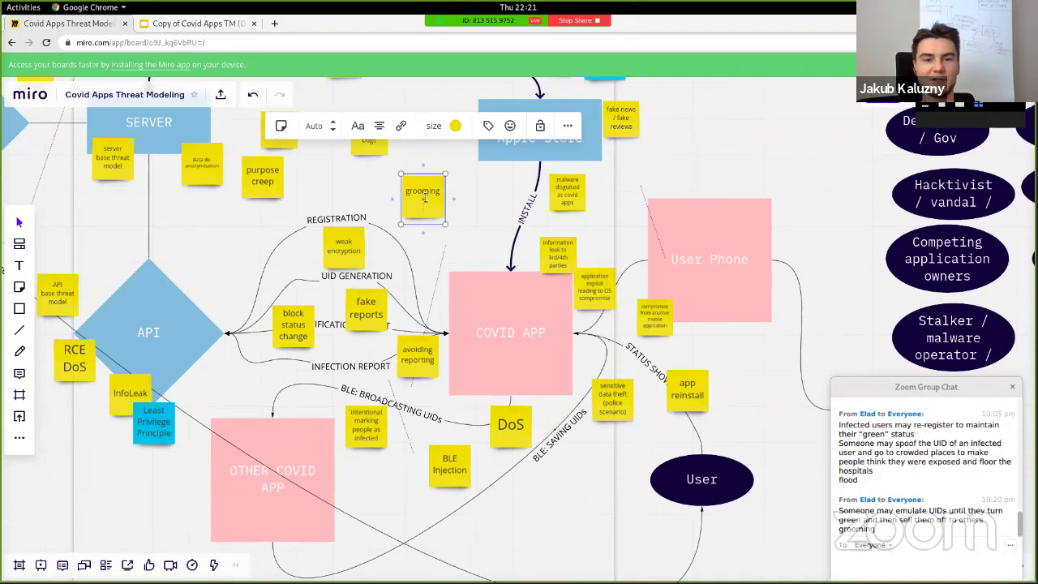
{"action": "type", "text": " \"green\" applications / U"}
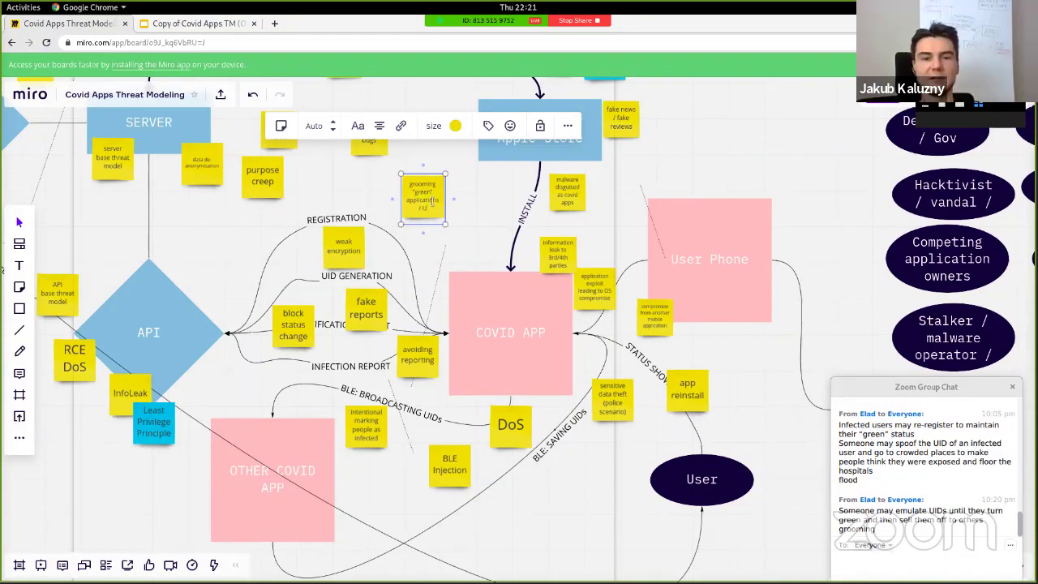
{"action": "type", "text": "IDs"}
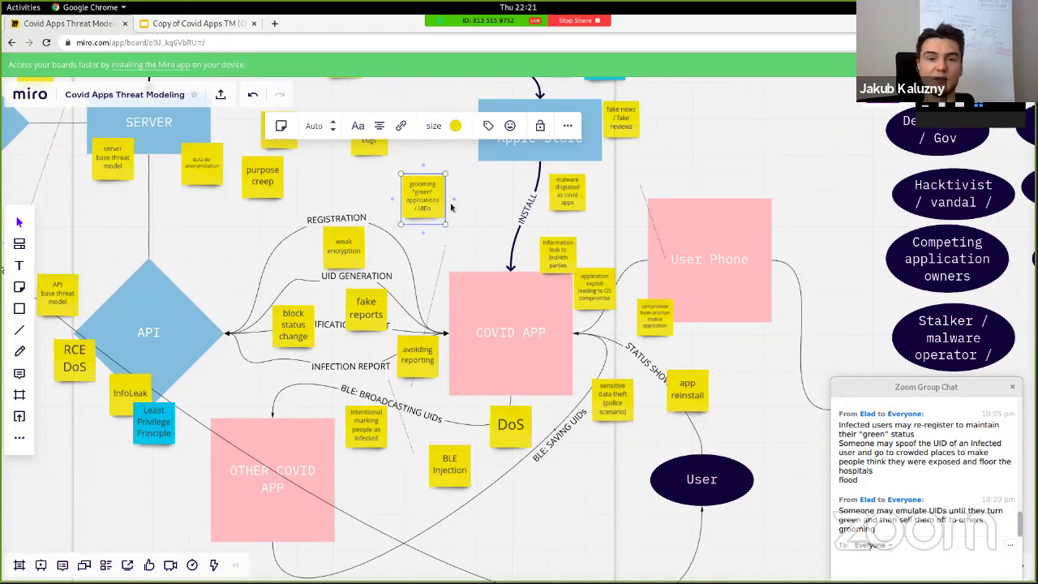
{"action": "left_click", "coordinate": [442, 192]}
{"action": "left_click_drag", "start_coordinate": [442, 192], "coordinate": [447, 236]}
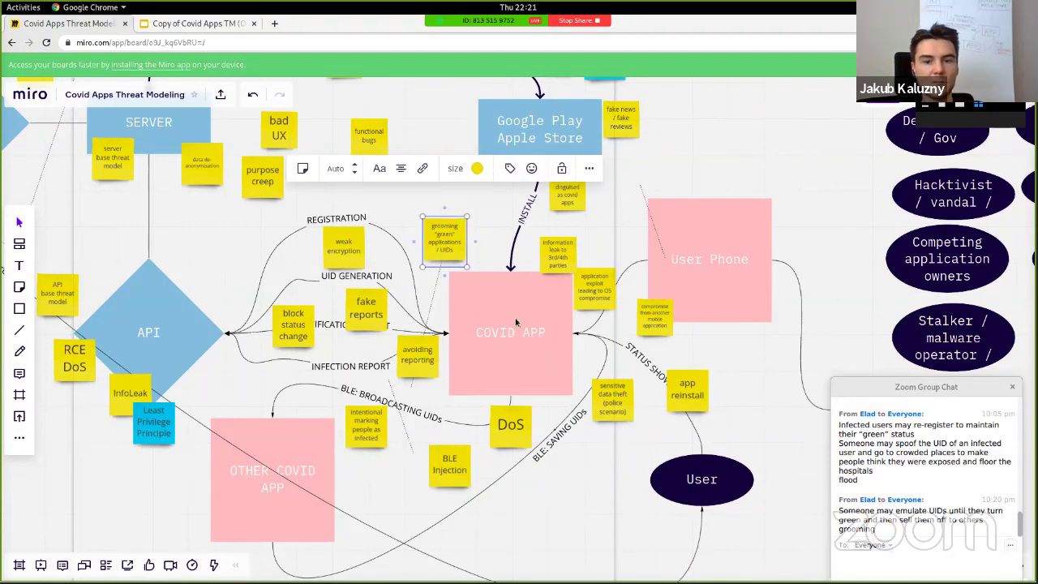
Duplicate the "BLE Injection" note, change the copy's text to "jamming" and place it at the OTHER COVID APP end of the BLE broadcasting arrow
{"action": "left_click", "coordinate": [452, 459]}
{"action": "left_click_drag", "start_coordinate": [453, 459], "coordinate": [391, 465]}
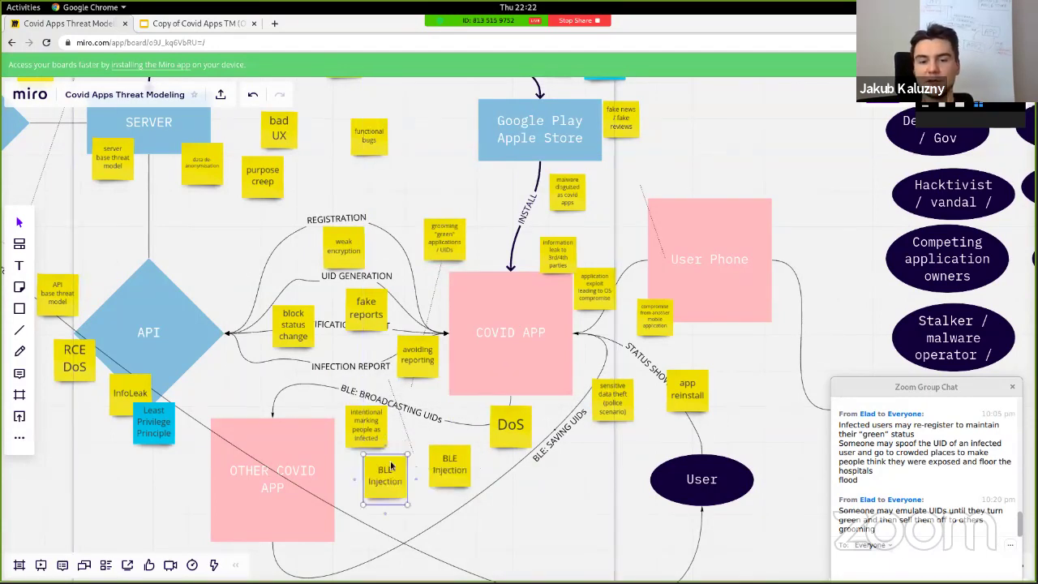
{"action": "double_click", "coordinate": [387, 470]}
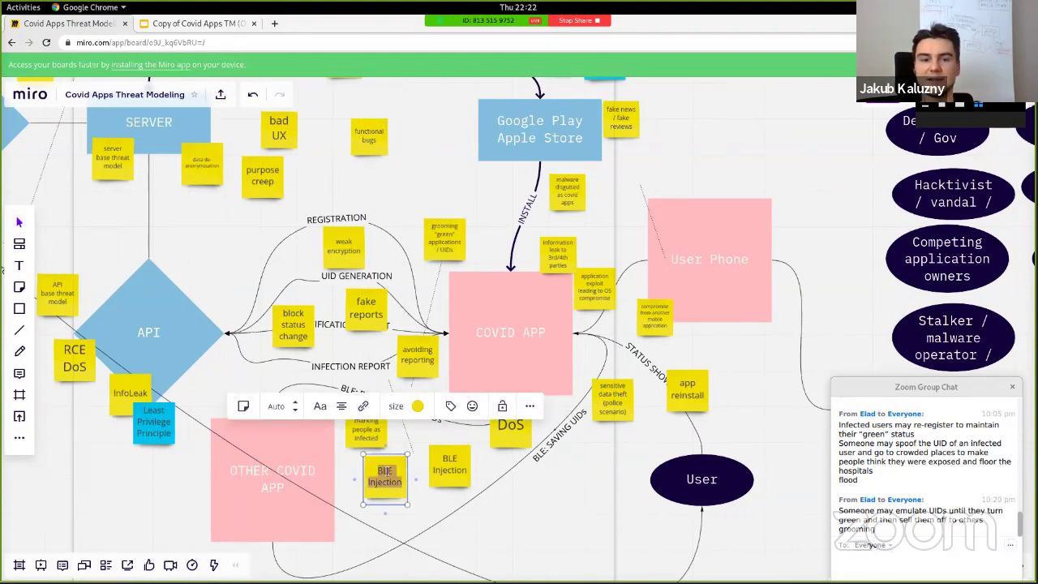
{"action": "type", "text": "ja"}
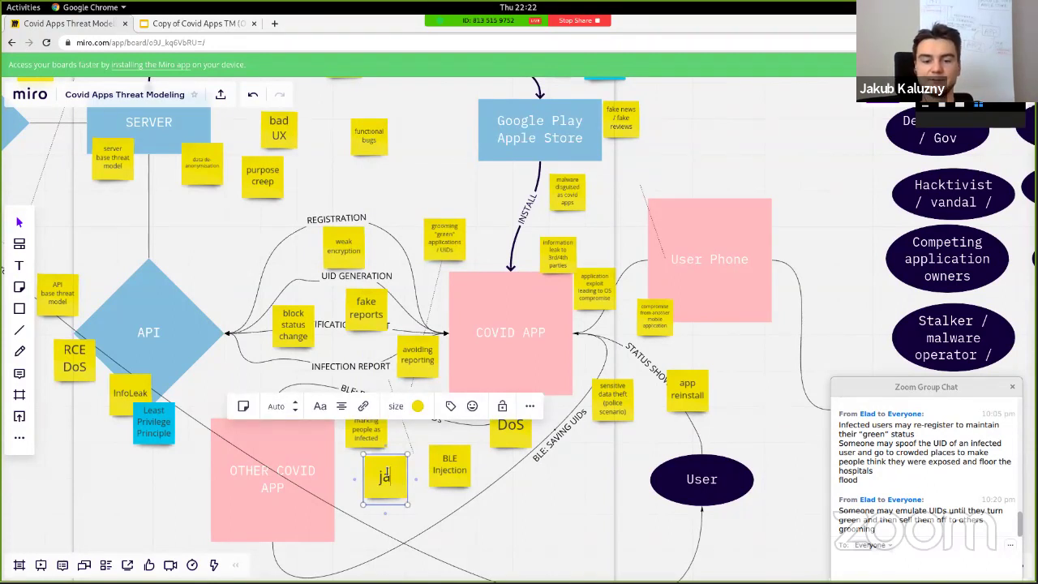
{"action": "type", "text": "mming"}
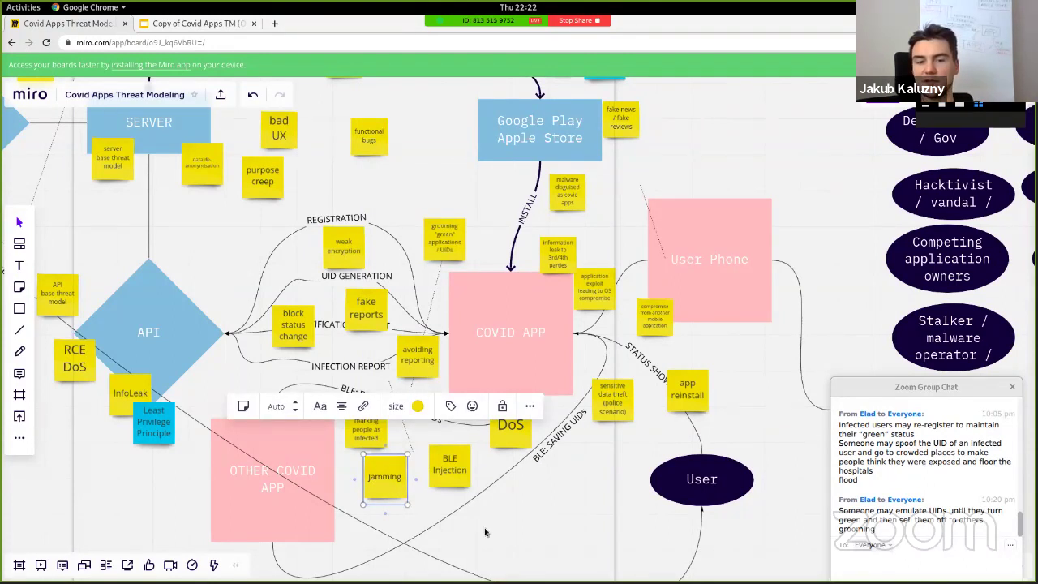
{"action": "key", "text": "Escape"}
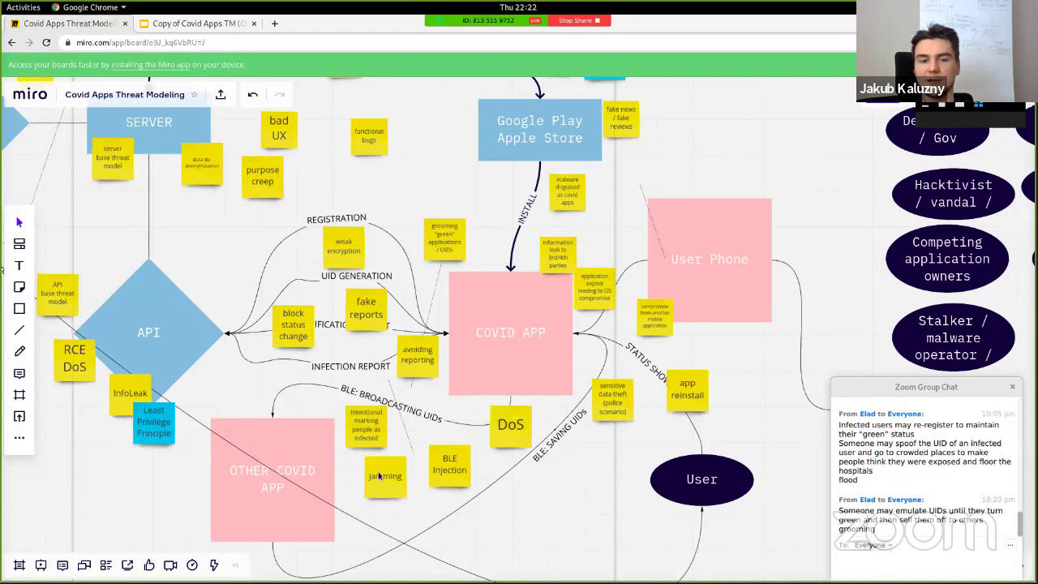
{"action": "left_click_drag", "start_coordinate": [378, 476], "coordinate": [296, 390]}
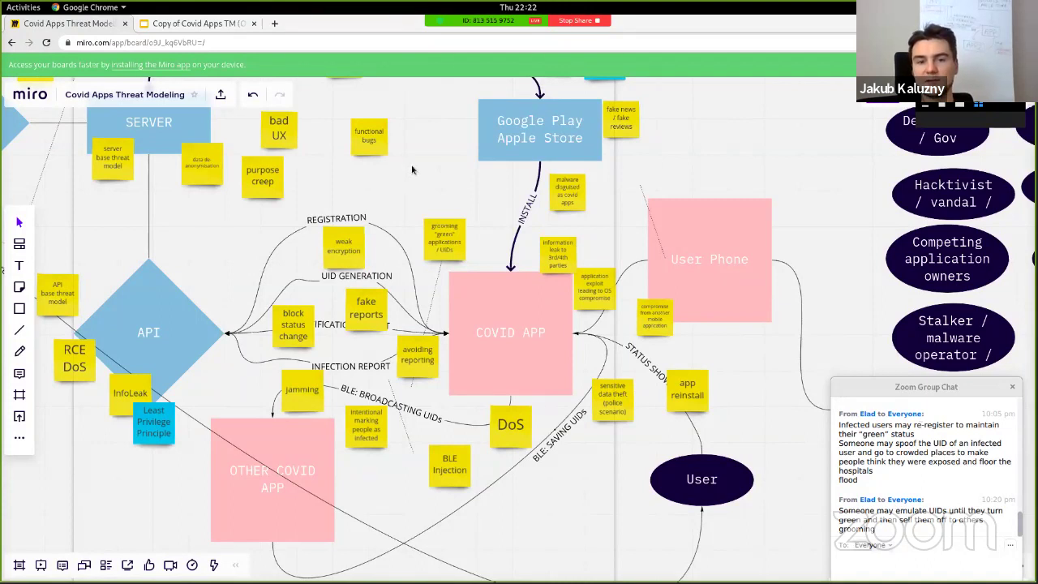
Insert / "red" after "green" in the grooming note above COVID APP
{"action": "left_click", "coordinate": [453, 241]}
{"action": "type", "text": "/ \"red\""}
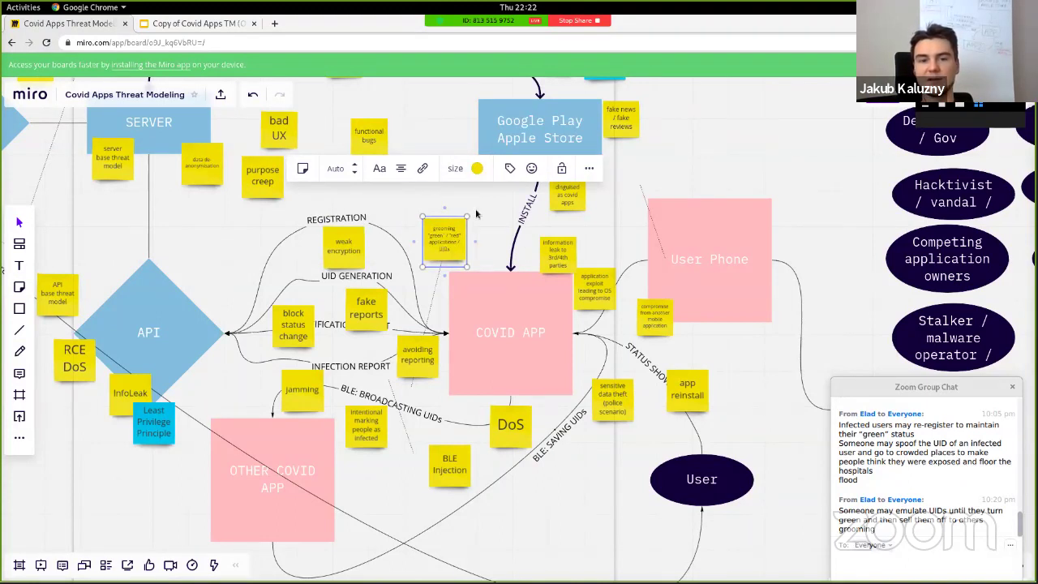
{"action": "left_click", "coordinate": [476, 204]}
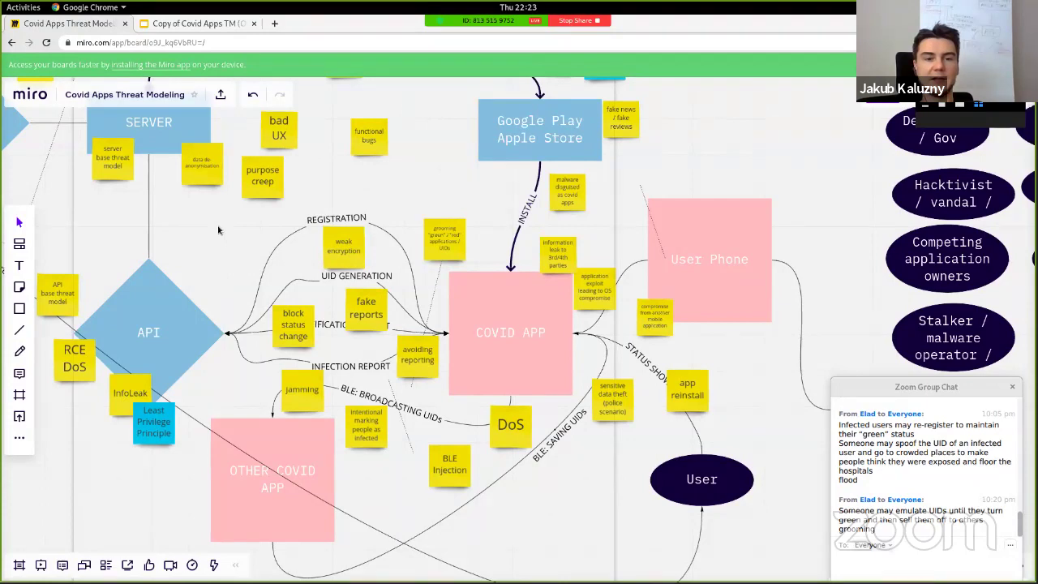
Duplicate the grooming note, placing the copy directly above the original beside the INSTALL arrow
{"action": "scroll", "coordinate": [217, 231], "scroll_direction": "left", "scroll_amount": 5}
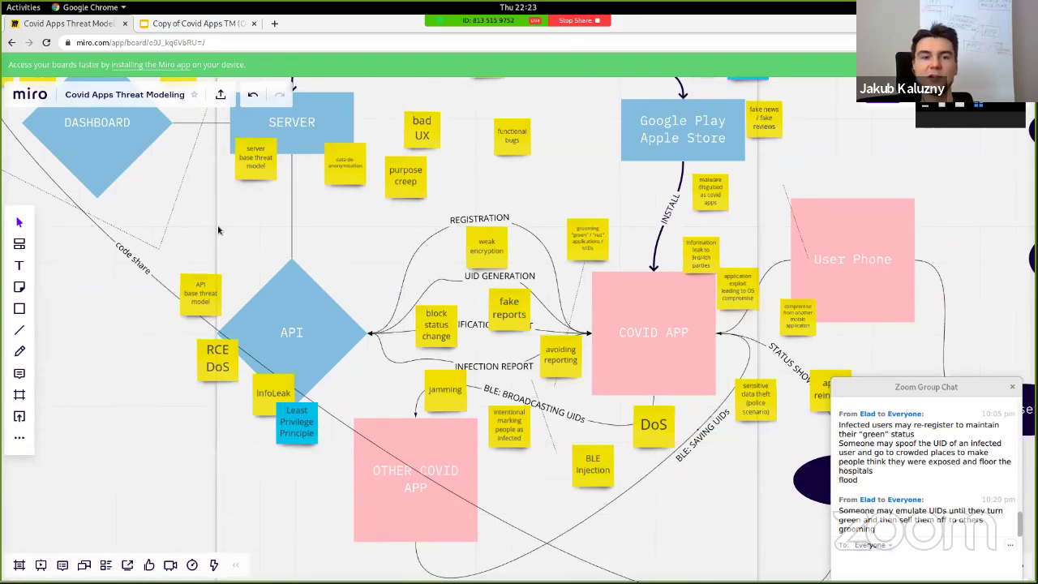
{"action": "scroll", "coordinate": [217, 231], "scroll_direction": "up", "scroll_amount": 5}
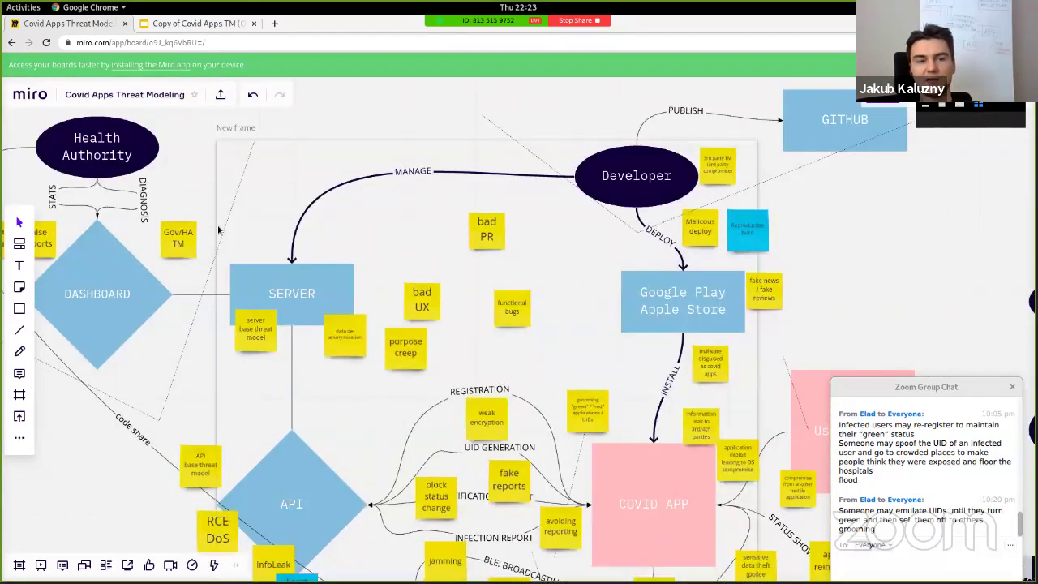
{"action": "scroll", "coordinate": [217, 231], "scroll_direction": "up", "scroll_amount": 2}
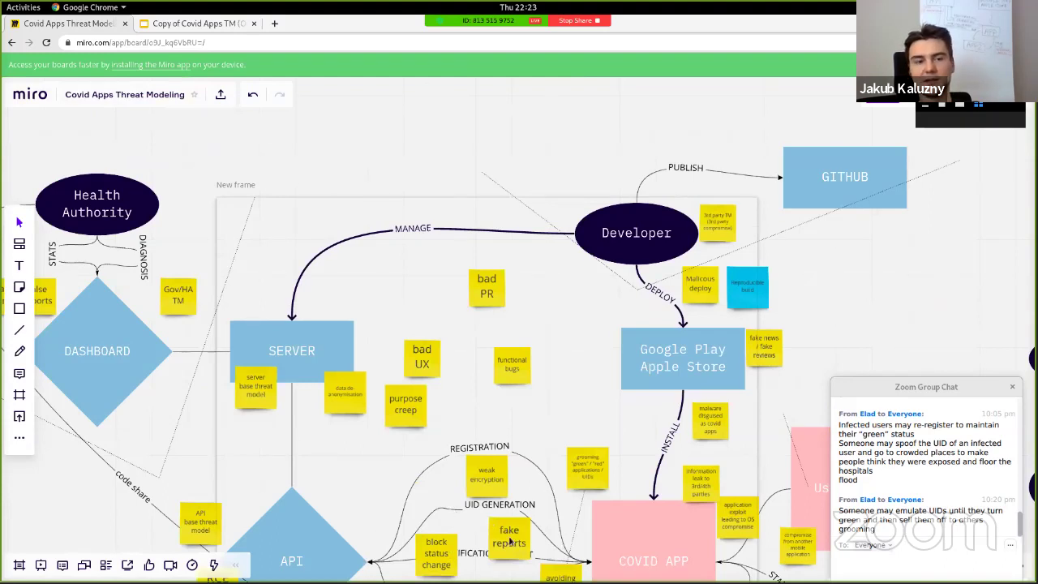
{"action": "left_click", "coordinate": [138, 193]}
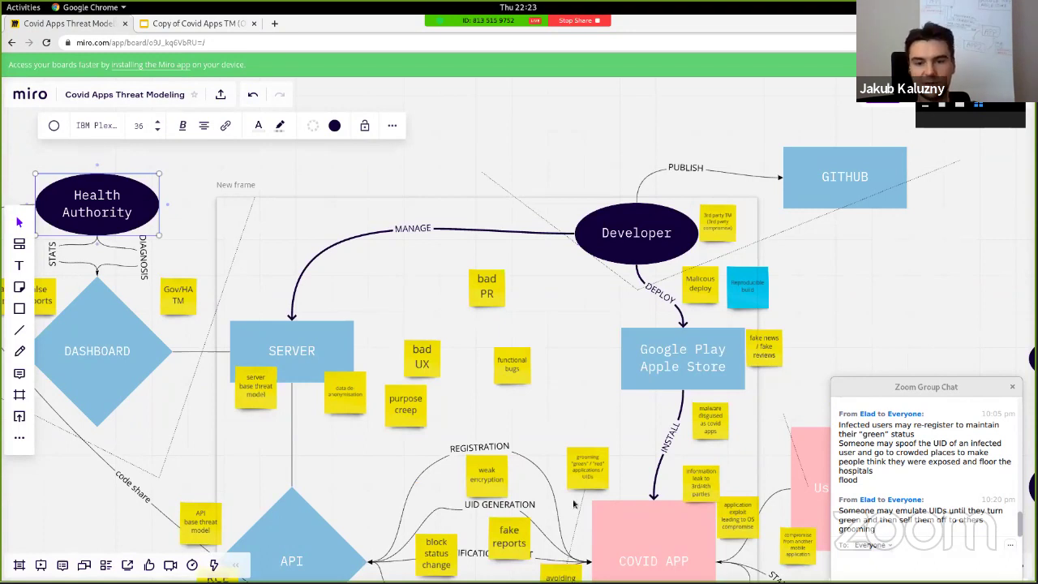
{"action": "left_click", "coordinate": [578, 466]}
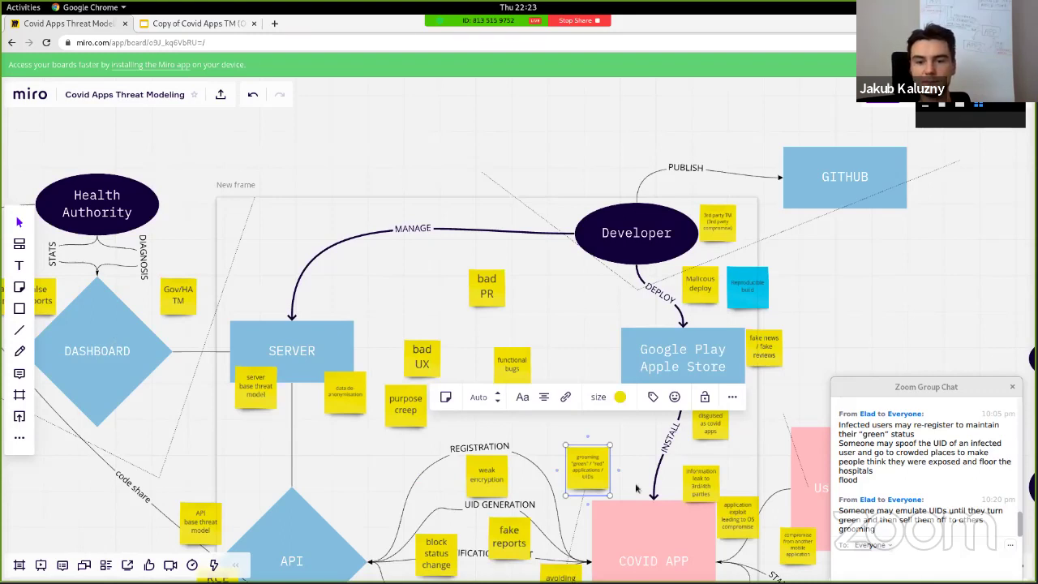
{"action": "double_click", "coordinate": [598, 459]}
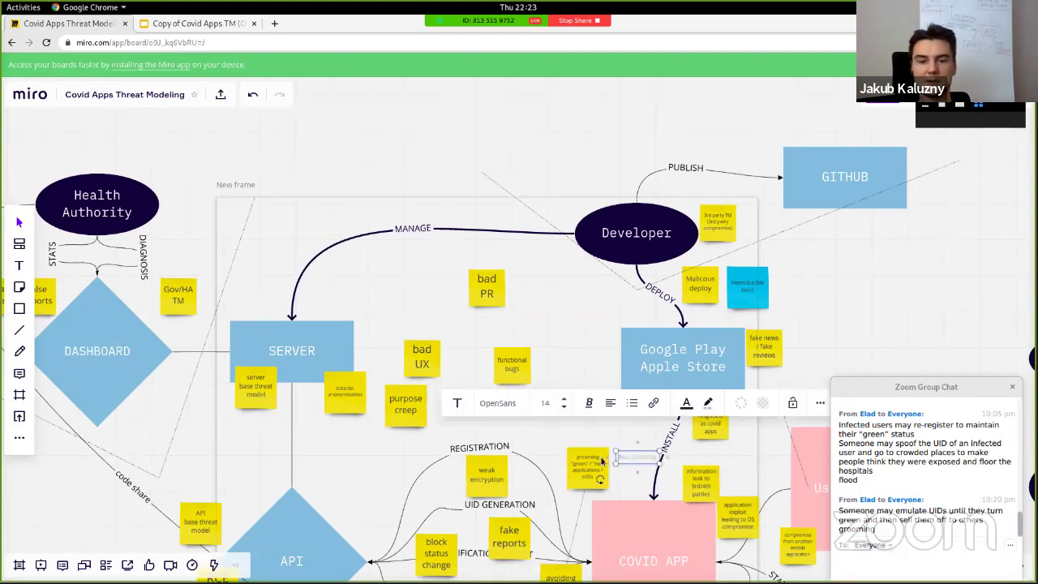
{"action": "key", "text": "Escape"}
{"action": "left_click_drag", "start_coordinate": [590, 462], "coordinate": [595, 419]}
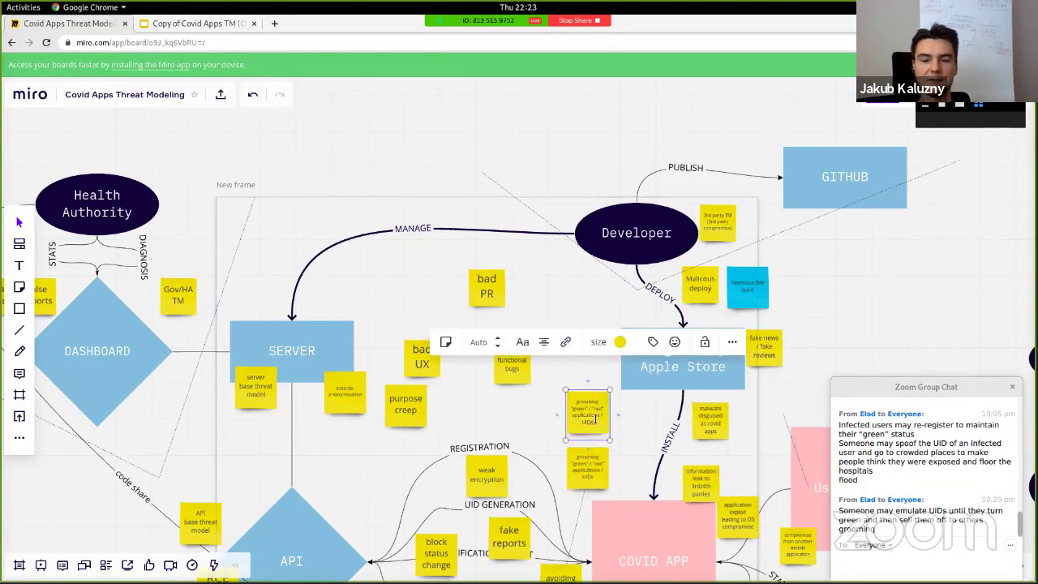
Append "abuse HA of another country" to the upper grooming note and nudge it slightly down towards the original
{"action": "type", "text": "abuse"}
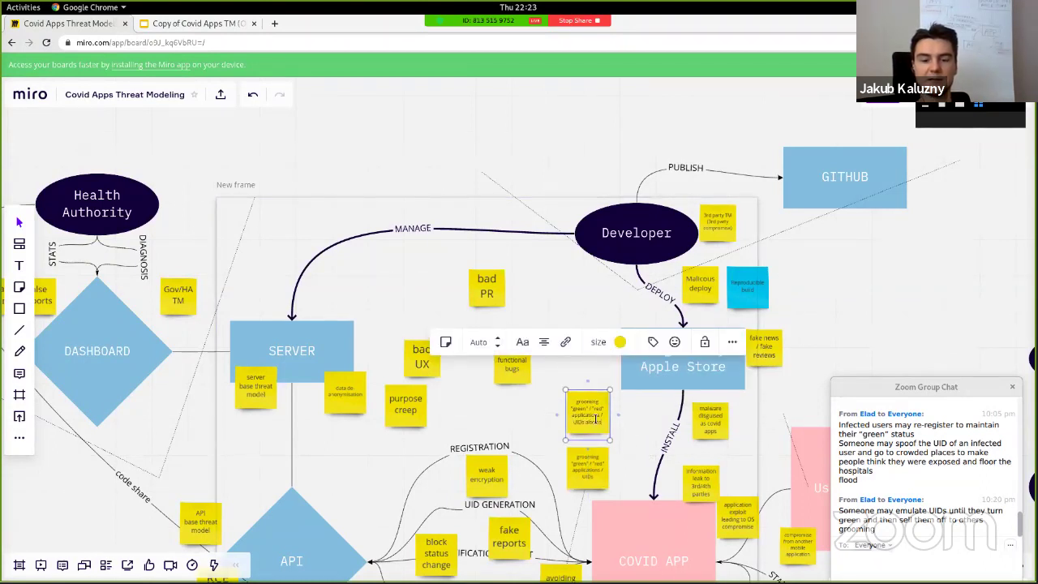
{"action": "type", "text": " HA of"}
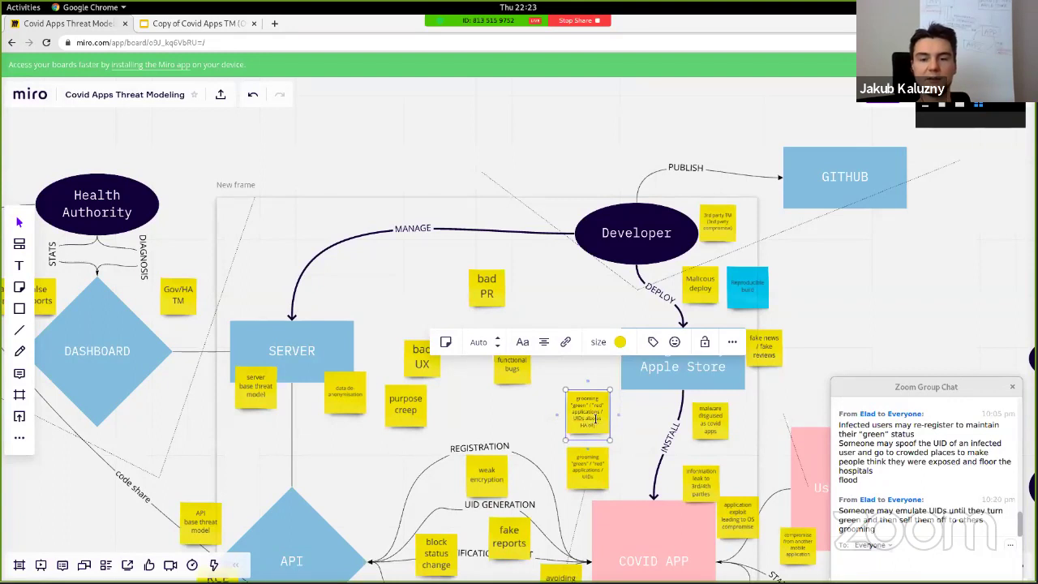
{"action": "type", "text": " another country"}
{"action": "left_click", "coordinate": [580, 373]}
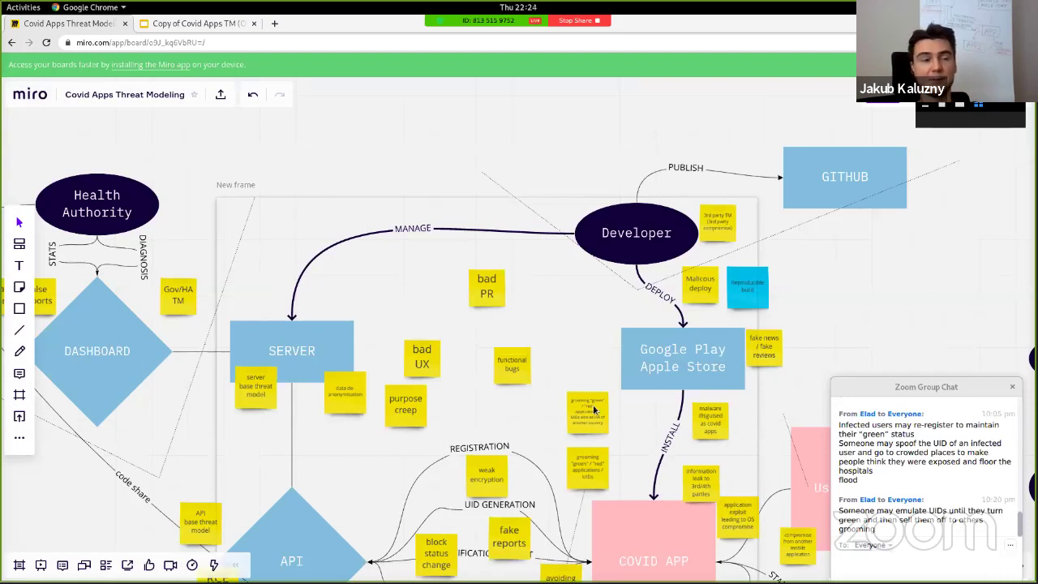
{"action": "left_click_drag", "start_coordinate": [593, 409], "coordinate": [593, 416]}
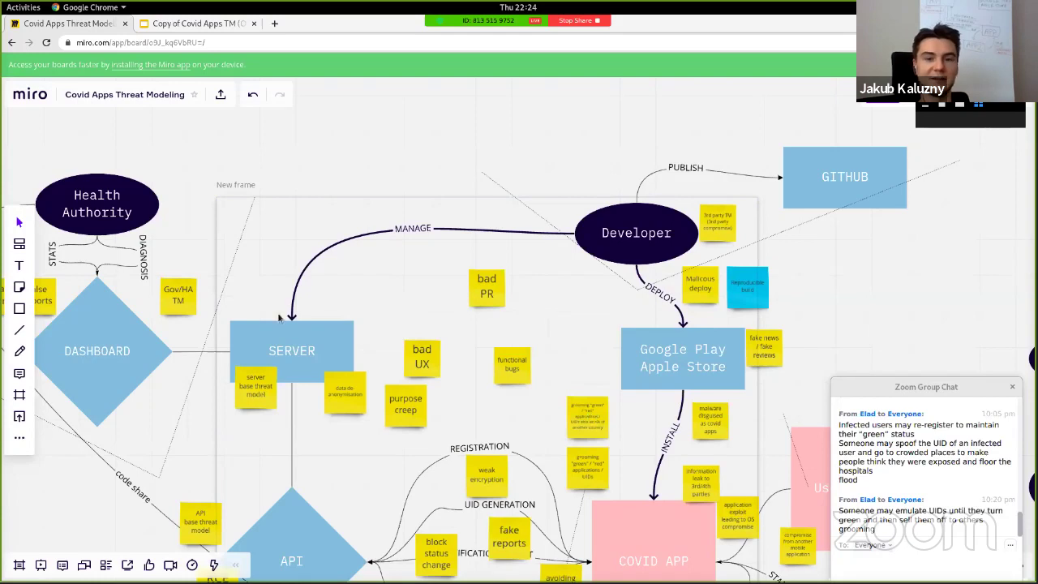
{"action": "scroll", "coordinate": [535, 357], "scroll_direction": "down", "scroll_amount": 5}
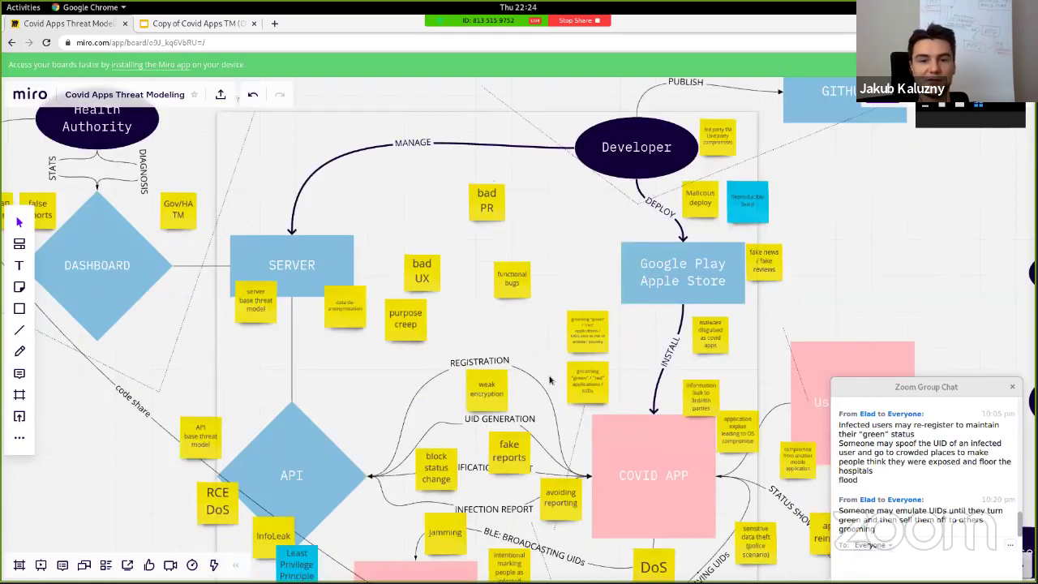
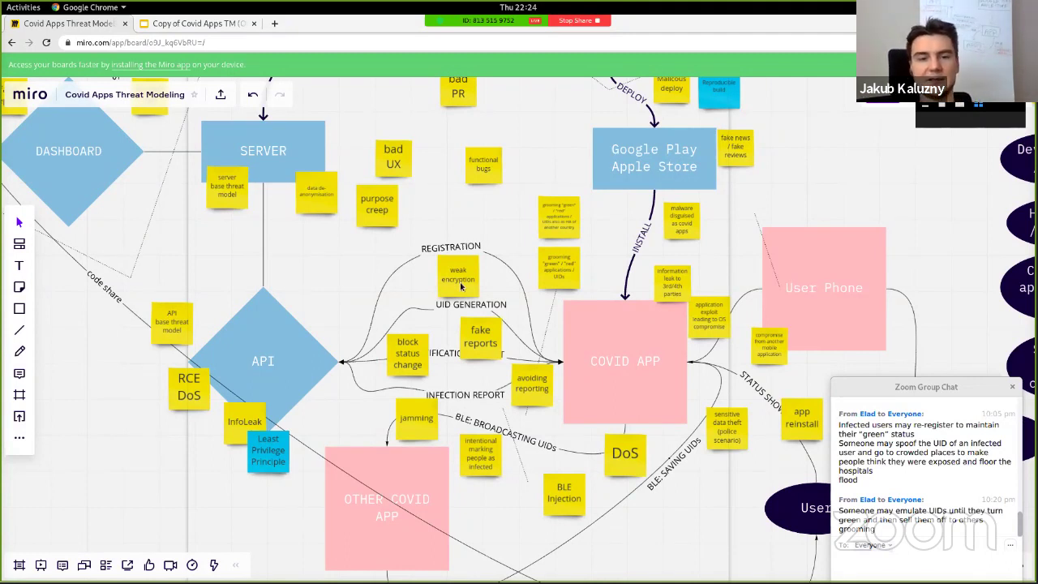
{"action": "left_click", "coordinate": [460, 282]}
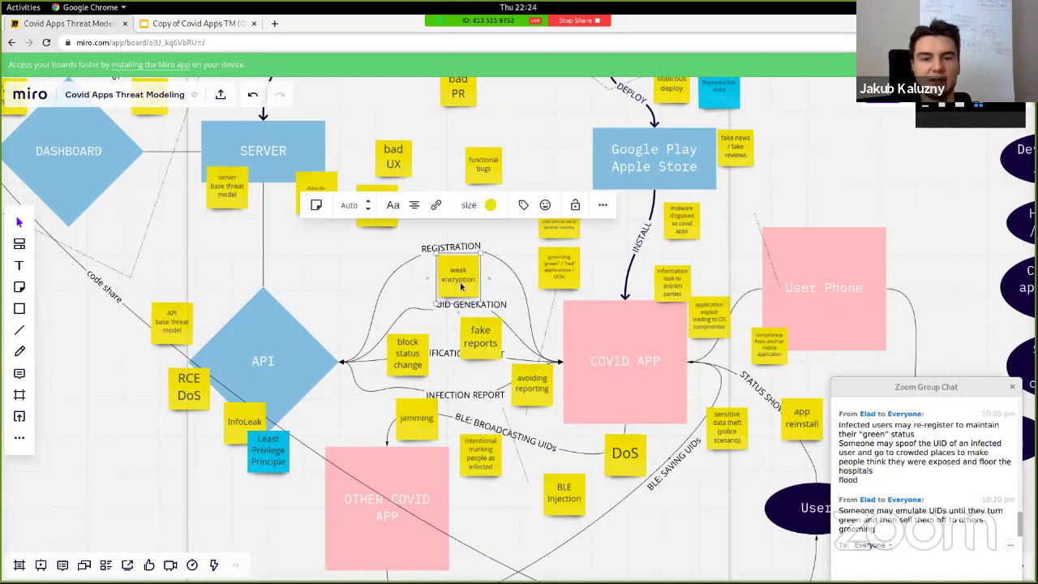
{"action": "left_click_drag", "start_coordinate": [460, 284], "coordinate": [446, 213], "text": "alt"}
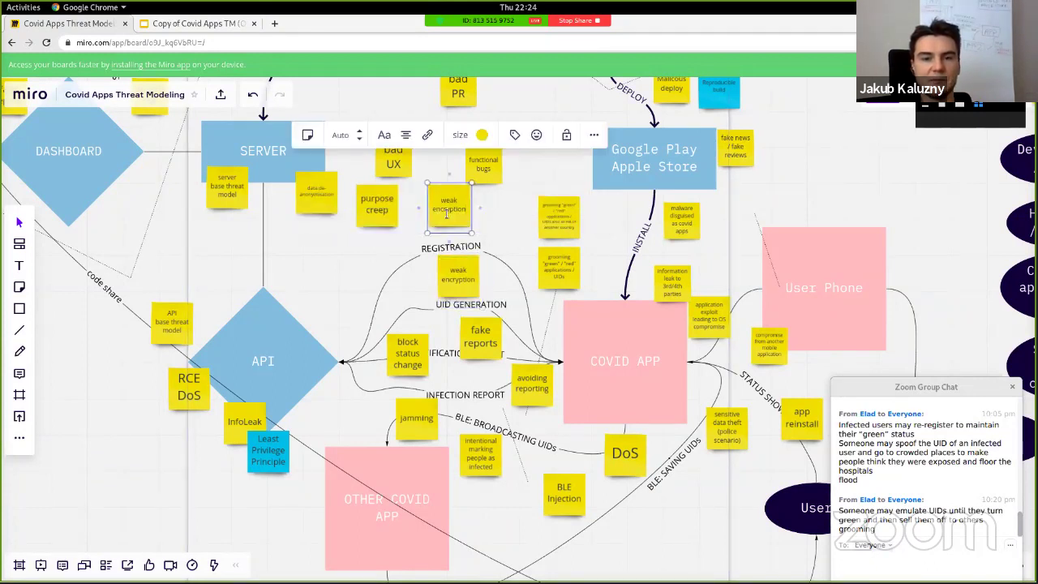
{"action": "left_click", "coordinate": [449, 210]}
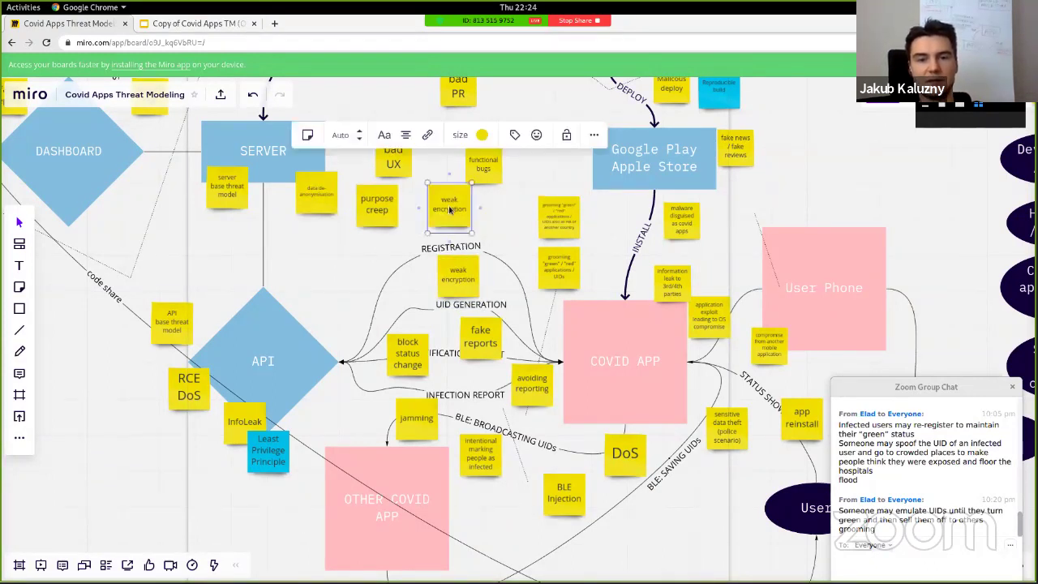
{"action": "key", "text": "Delete"}
Duplicate the "functional bugs" note and place the copy between the "bad UX" and "functional bugs" notes
{"action": "left_click", "coordinate": [492, 177]}
{"action": "left_click_drag", "start_coordinate": [491, 177], "coordinate": [492, 197], "text": "alt"}
{"action": "key", "text": "Return"}
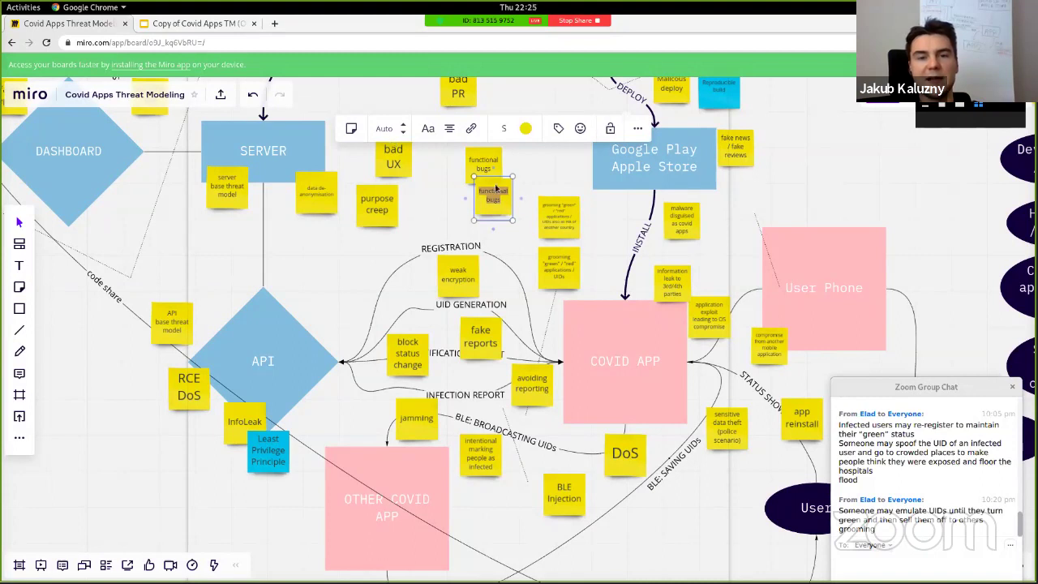
{"action": "left_click_drag", "start_coordinate": [490, 199], "coordinate": [436, 168]}
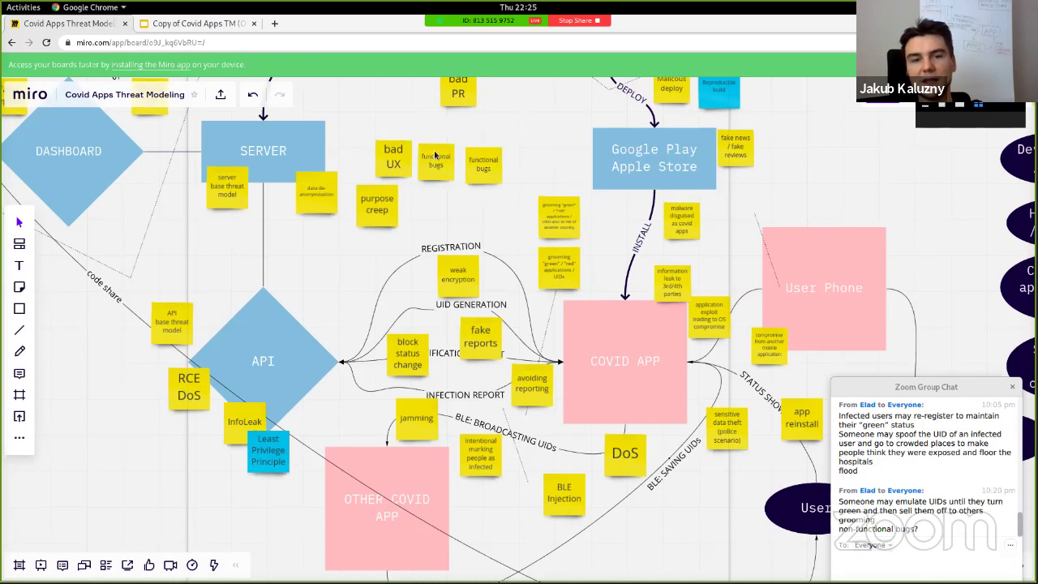
Change the text of the copied note beside "bad UX" to "non-functional bug"
{"action": "left_click", "coordinate": [437, 157]}
{"action": "type", "text": "non"}
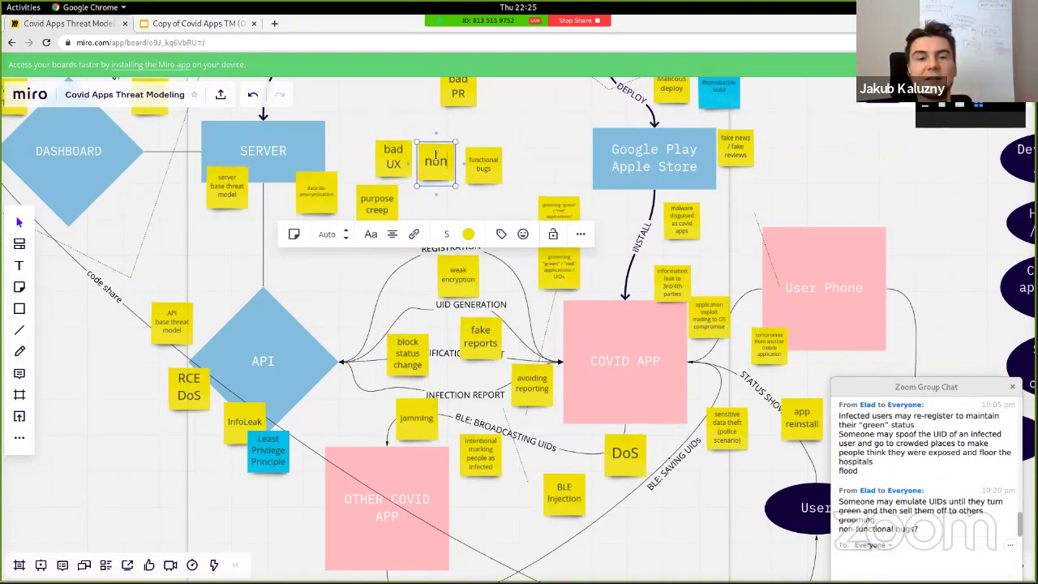
{"action": "key", "text": "BackSpace"}
{"action": "type", "text": "n-functional"}
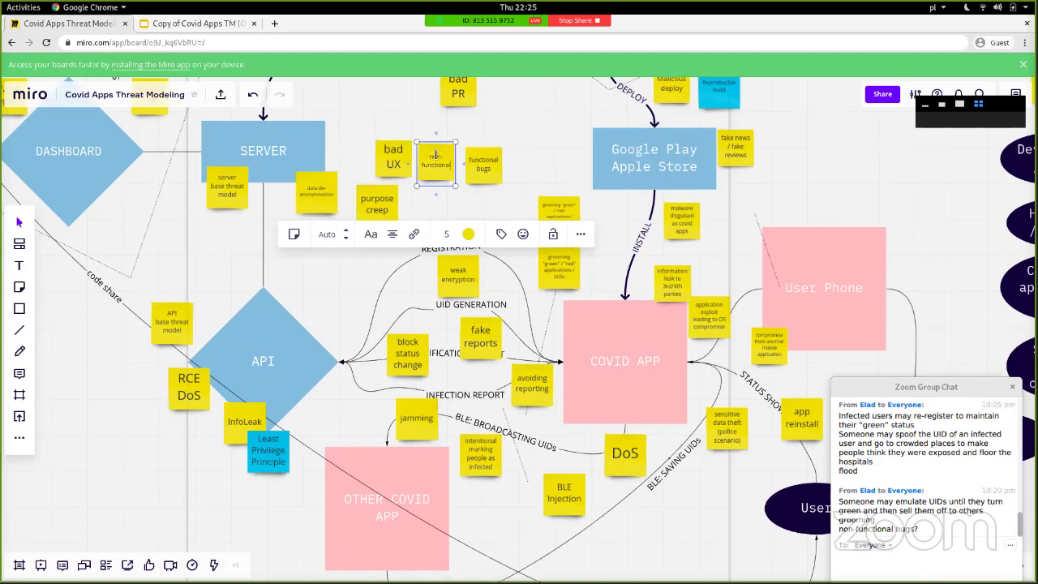
{"action": "type", "text": " bug"}
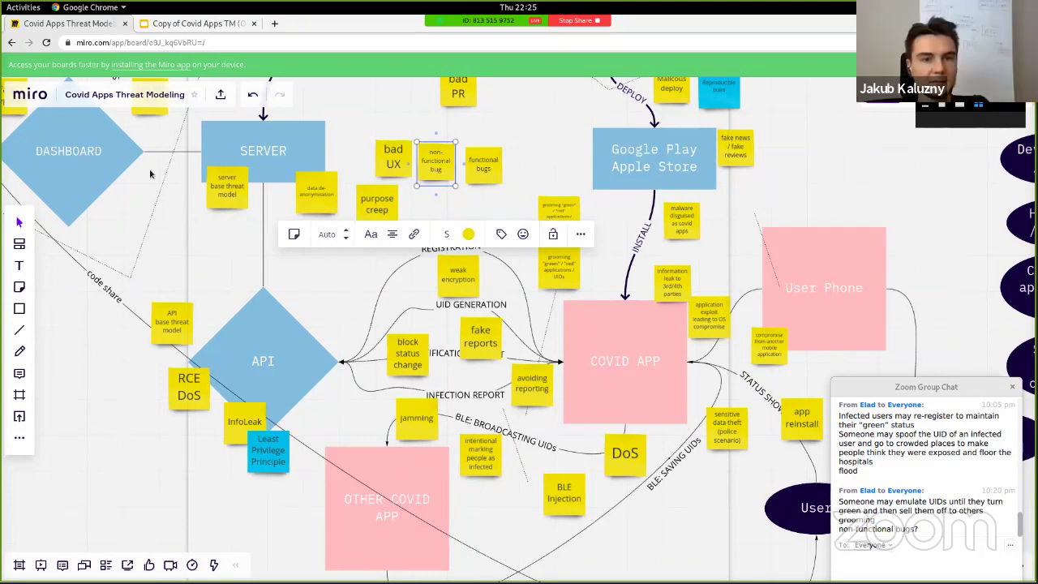
{"action": "scroll", "coordinate": [150, 174], "scroll_direction": "up", "scroll_amount": 3}
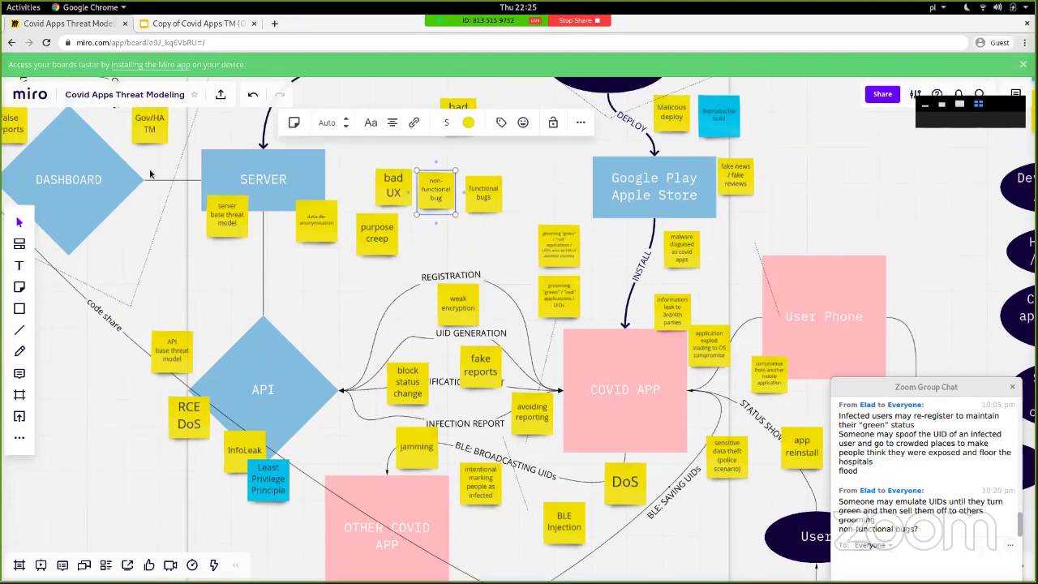
{"action": "scroll", "coordinate": [143, 280], "scroll_direction": "up", "scroll_amount": 2}
{"action": "scroll", "coordinate": [143, 280], "scroll_direction": "left", "scroll_amount": 5}
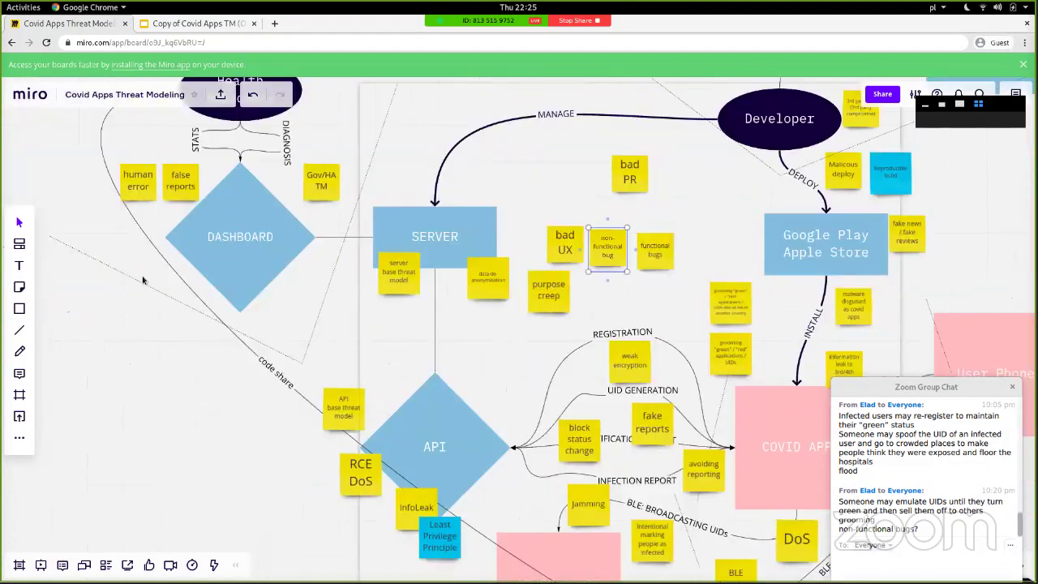
Duplicate the "API base threat model" note, change the copy's text to "dashboard base threat model", and place it at the DASHBOARD diamond's right corner
{"action": "left_click_drag", "start_coordinate": [322, 185], "coordinate": [197, 318]}
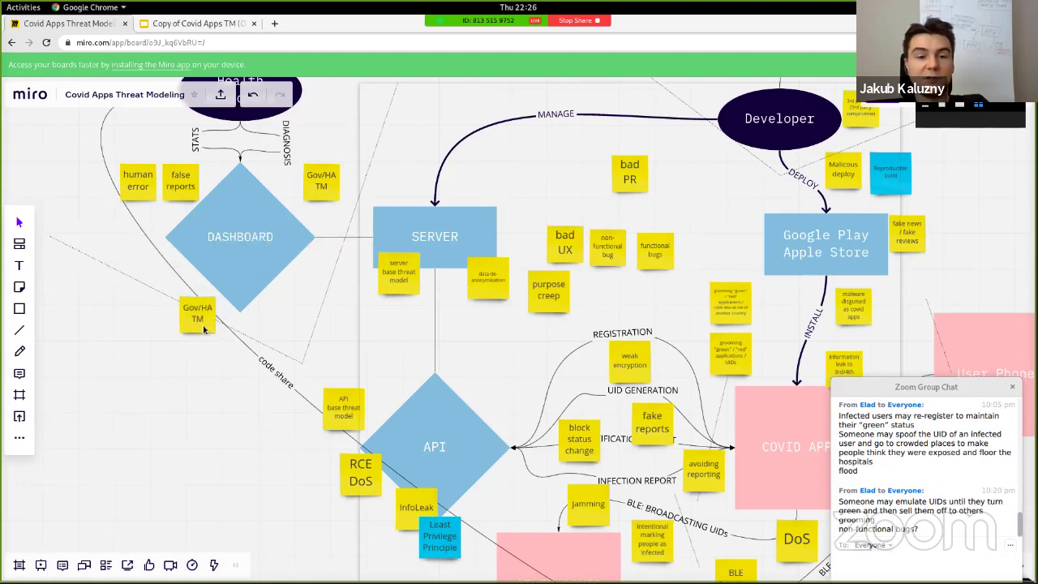
{"action": "key", "text": "Delete"}
{"action": "left_click_drag", "start_coordinate": [348, 410], "coordinate": [253, 317]}
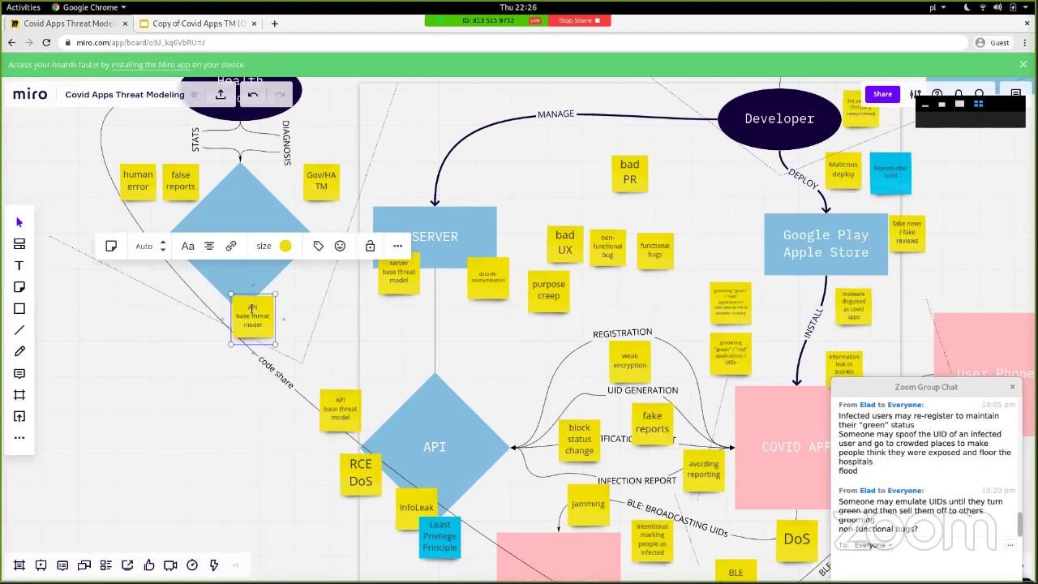
{"action": "double_click", "coordinate": [252, 308]}
{"action": "type", "text": "dashboard"}
{"action": "left_click", "coordinate": [300, 306]}
{"action": "left_click_drag", "start_coordinate": [256, 318], "coordinate": [327, 241]}
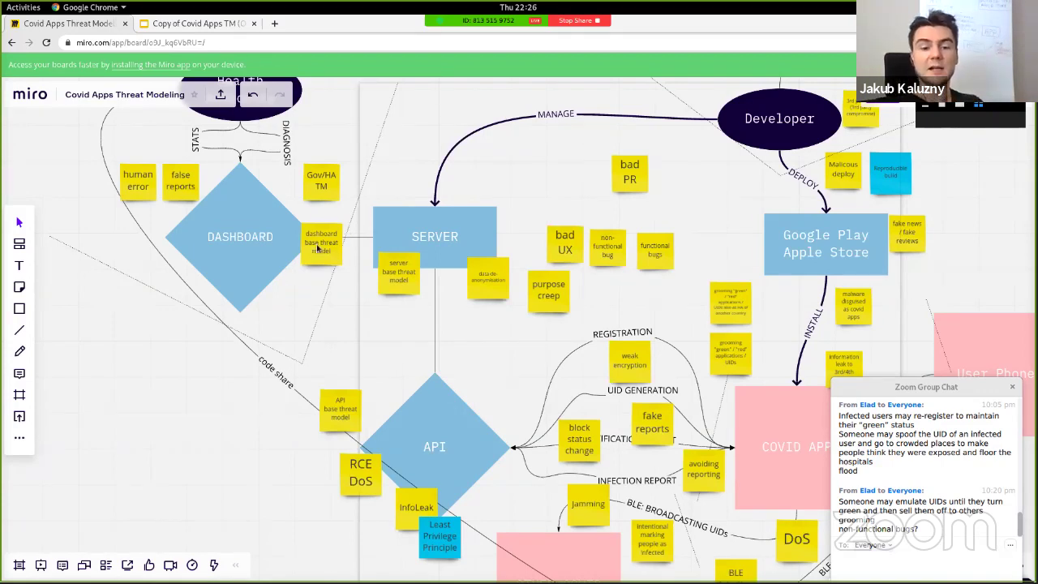
Duplicate the dashboard threat model note with the text "brute-force attacks, dictionary attacks," and place it on the DASHBOARD diamond's lower-right edge
{"action": "left_click", "coordinate": [320, 246]}
{"action": "left_click_drag", "start_coordinate": [320, 246], "coordinate": [297, 269]}
{"action": "double_click", "coordinate": [297, 270]}
{"action": "type", "text": "brute-force attacks, dictionary attacks"}
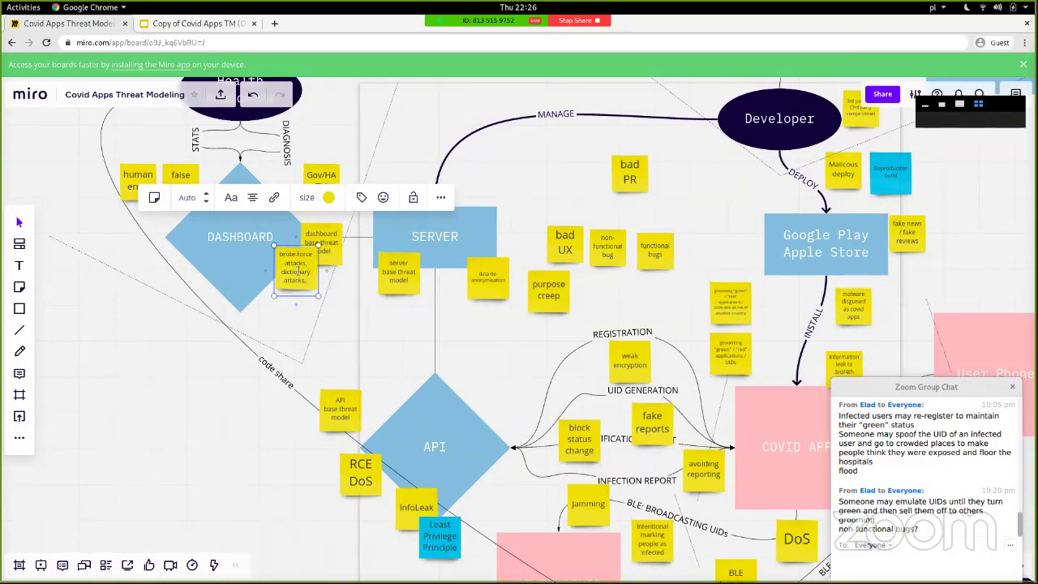
{"action": "type", "text": ","}
{"action": "left_click", "coordinate": [294, 270]}
{"action": "left_click_drag", "start_coordinate": [294, 270], "coordinate": [284, 282]}
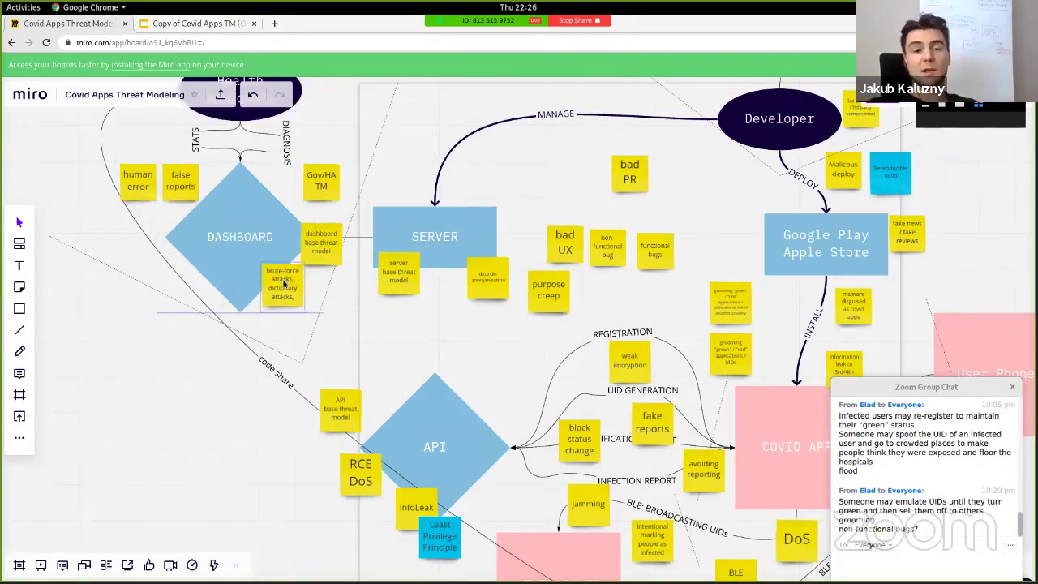
Shorten the text of the note at the DASHBOARD diamond's right corner to "dashboard threat model"
{"action": "double_click", "coordinate": [317, 243]}
{"action": "left_click", "coordinate": [317, 243]}
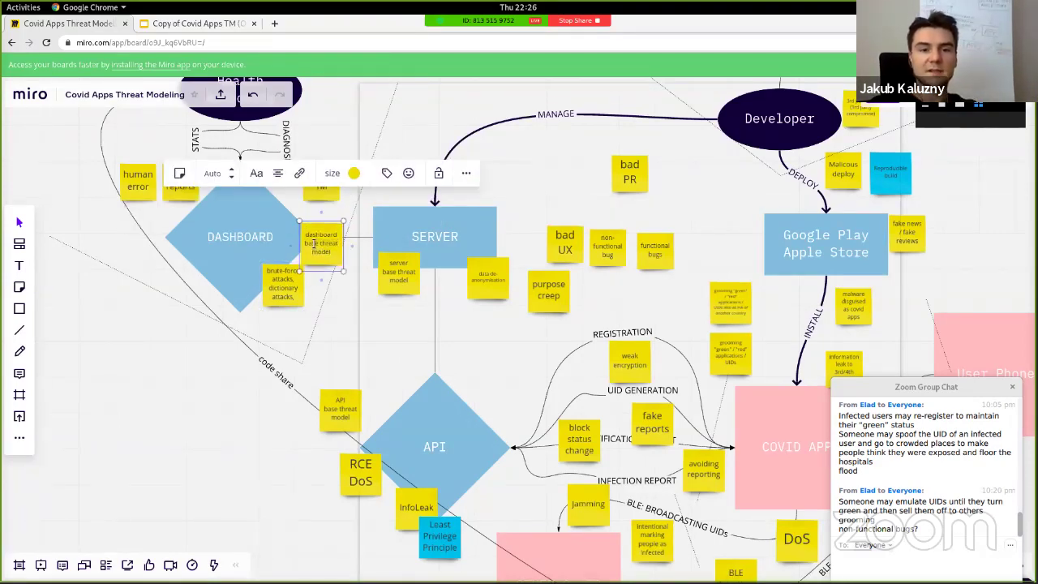
{"action": "left_click", "coordinate": [260, 237]}
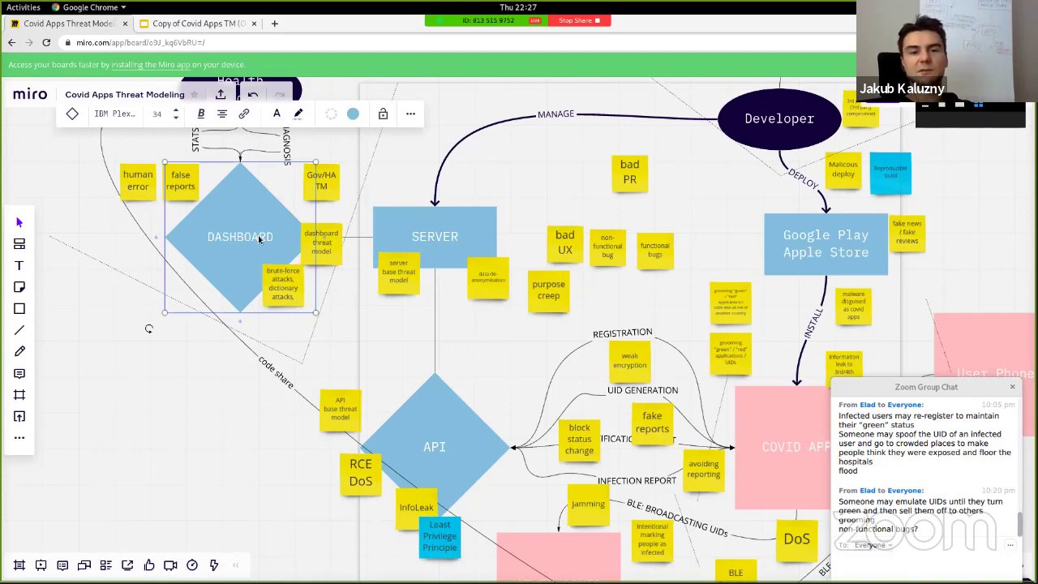
Copy the blue note beside "Malicous deploy" onto the brute-force attacks note's lower corner and change its text to "2-FA, strong password policy"
{"action": "left_click", "coordinate": [285, 281]}
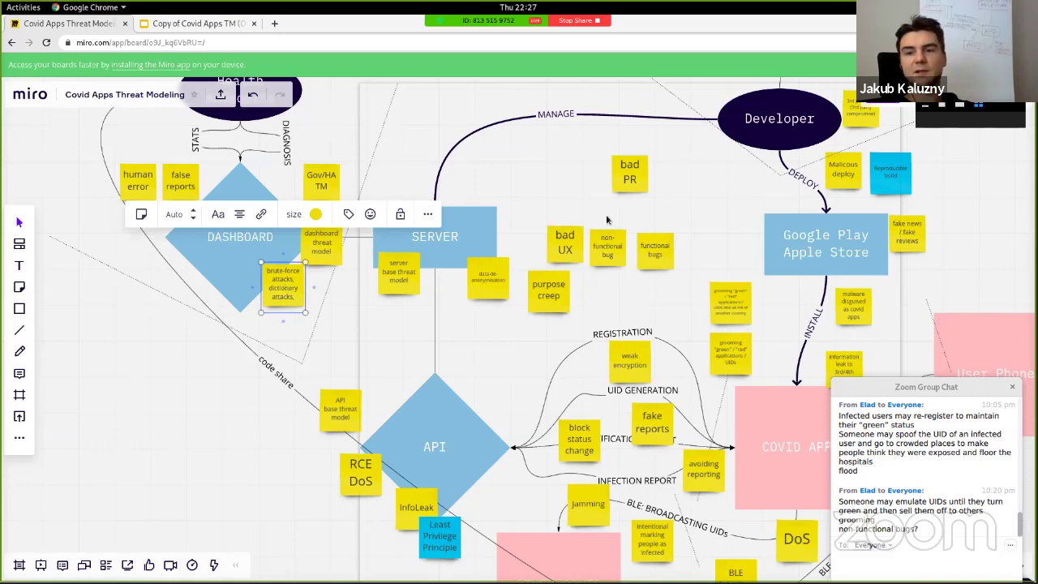
{"action": "left_click", "coordinate": [884, 169]}
{"action": "left_click_drag", "start_coordinate": [884, 166], "coordinate": [285, 300]}
{"action": "type", "text": "2-FA strong password policy"}
{"action": "left_click_drag", "start_coordinate": [292, 303], "coordinate": [300, 310]}
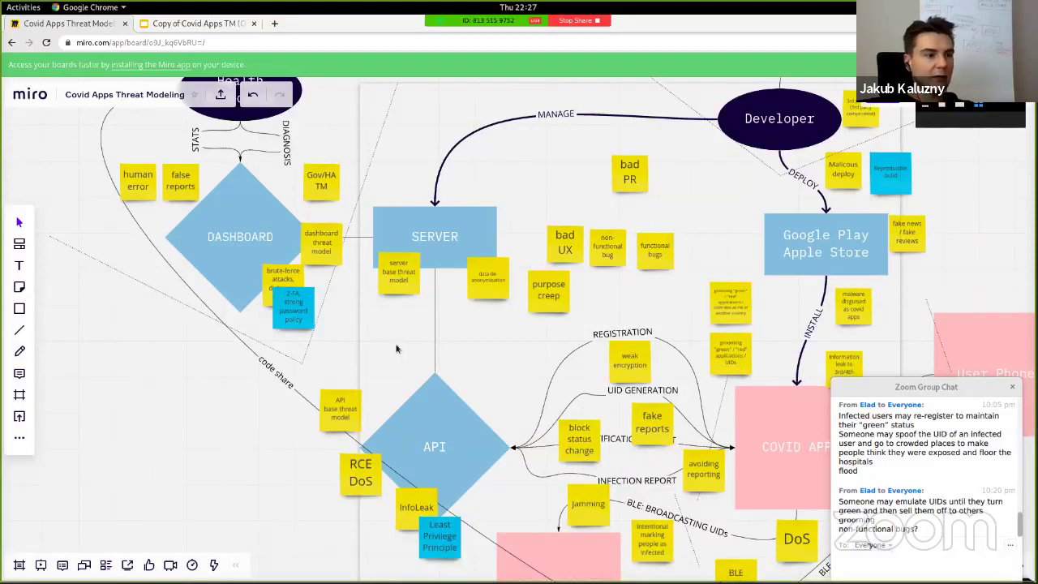
Move the "fake reports" note between API and COVID APP slightly up and right, off the NOTIFICATION REPORT label
{"action": "scroll", "coordinate": [396, 348], "scroll_direction": "down", "scroll_amount": 2}
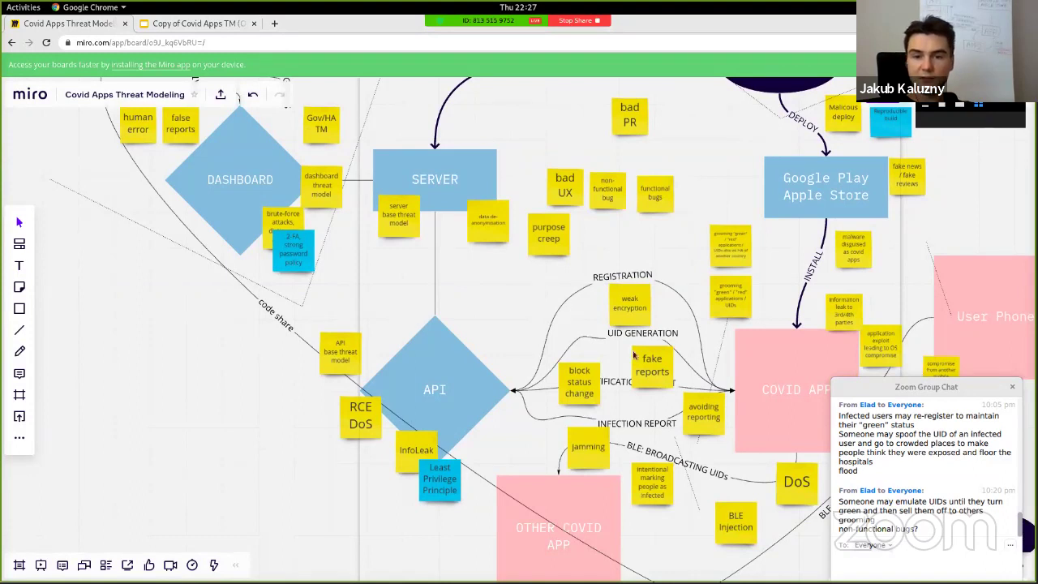
{"action": "left_click", "coordinate": [621, 385]}
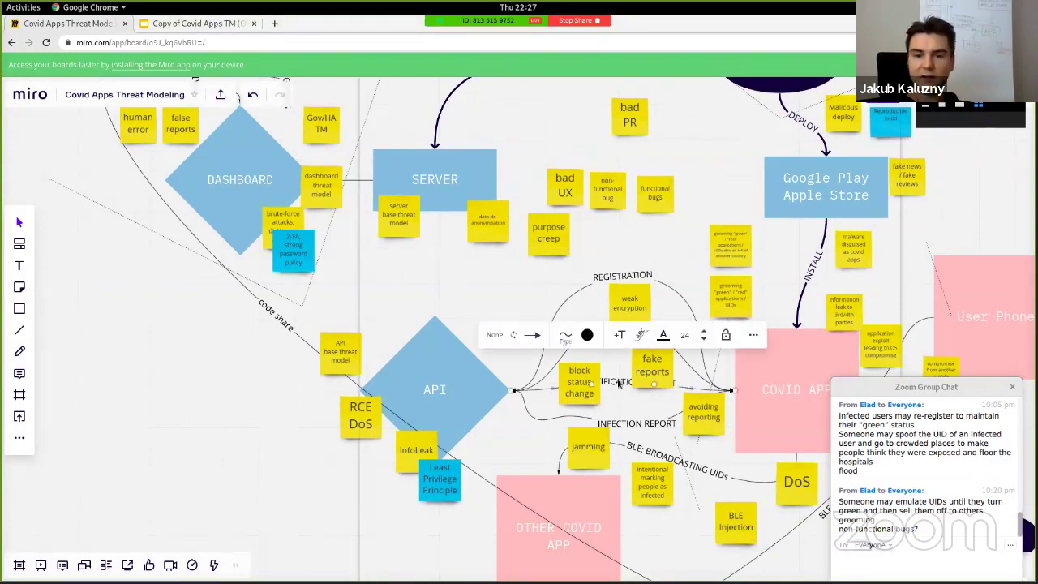
{"action": "left_click_drag", "start_coordinate": [648, 372], "coordinate": [666, 364]}
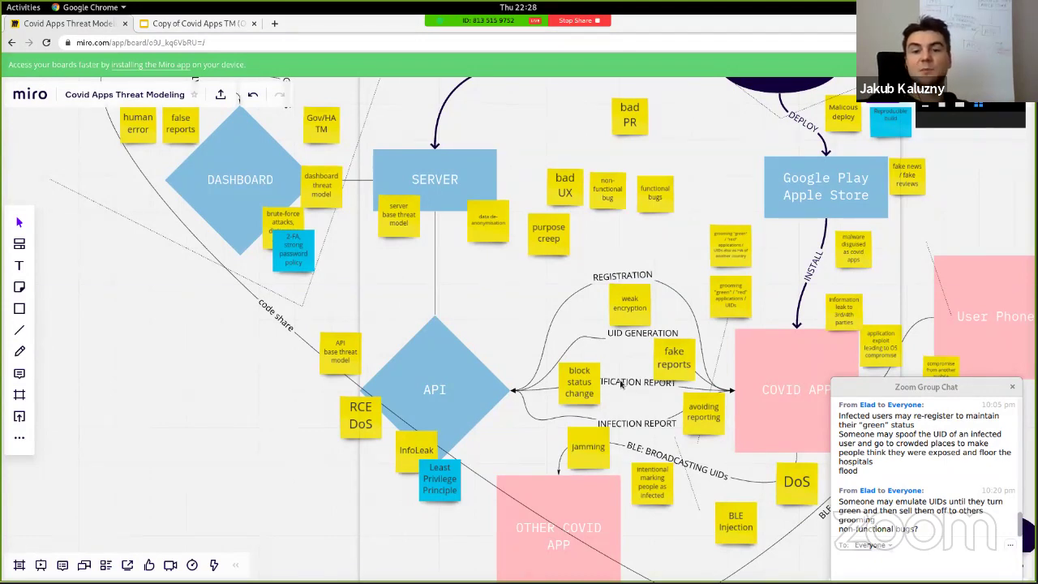
Duplicate the "block status change" note, set the copy's text to "spoof notification report", and place it beside the "fake reports" note
{"action": "left_click", "coordinate": [579, 382]}
{"action": "left_click_drag", "start_coordinate": [579, 383], "coordinate": [535, 317]}
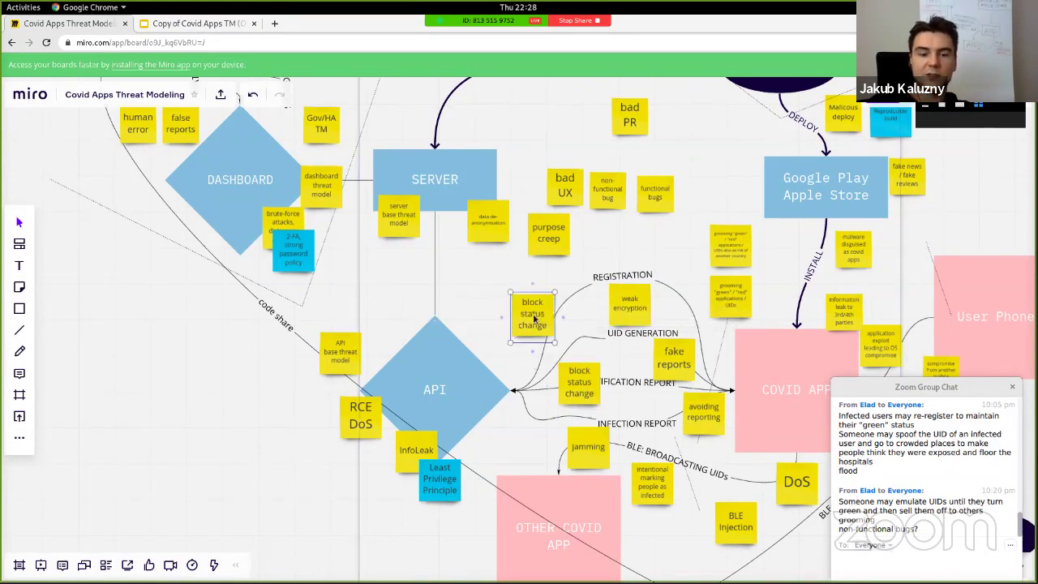
{"action": "type", "text": "spoof"}
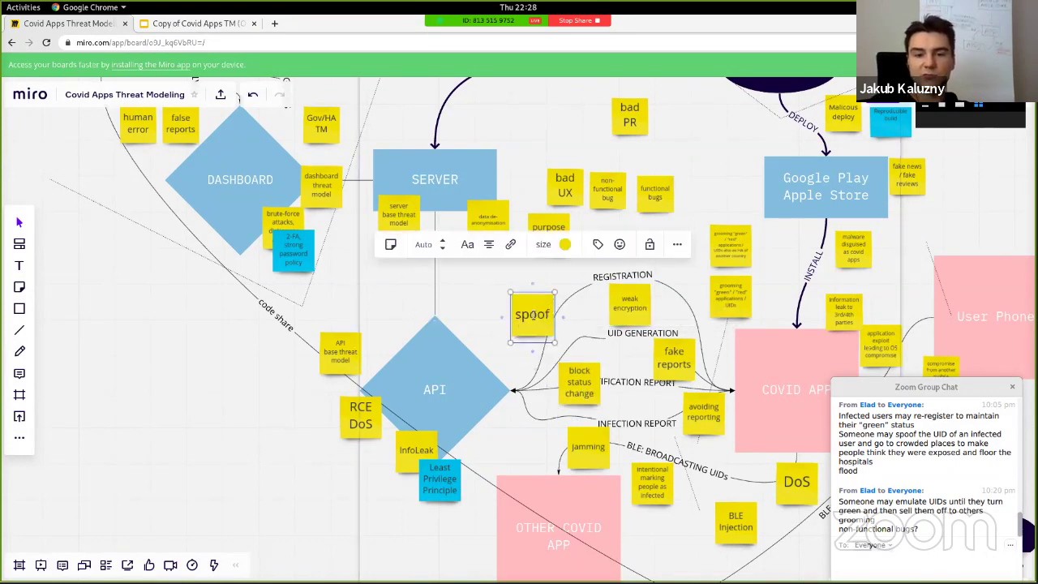
{"action": "type", "text": " notification report"}
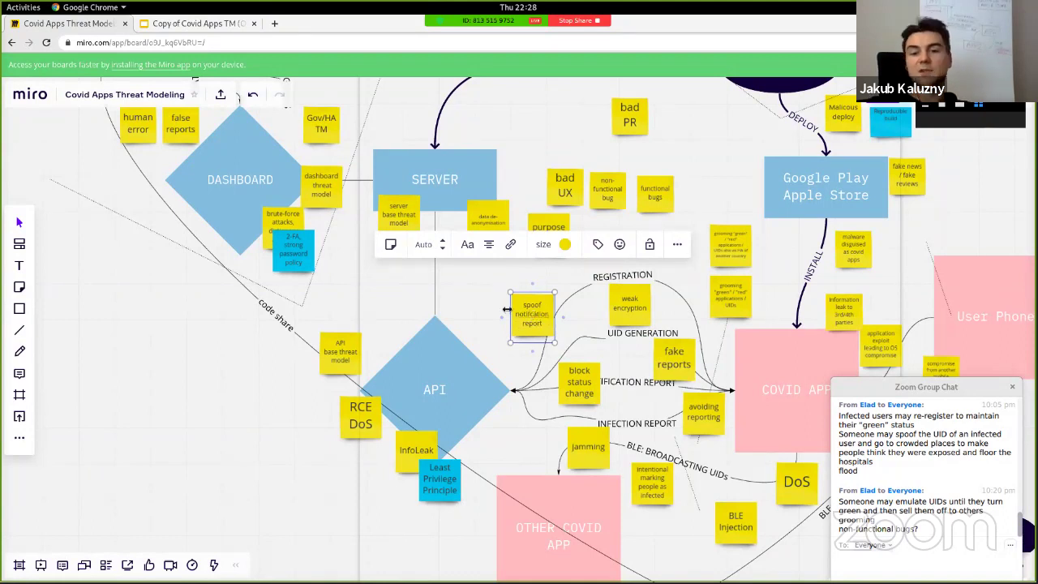
{"action": "key", "text": "Escape"}
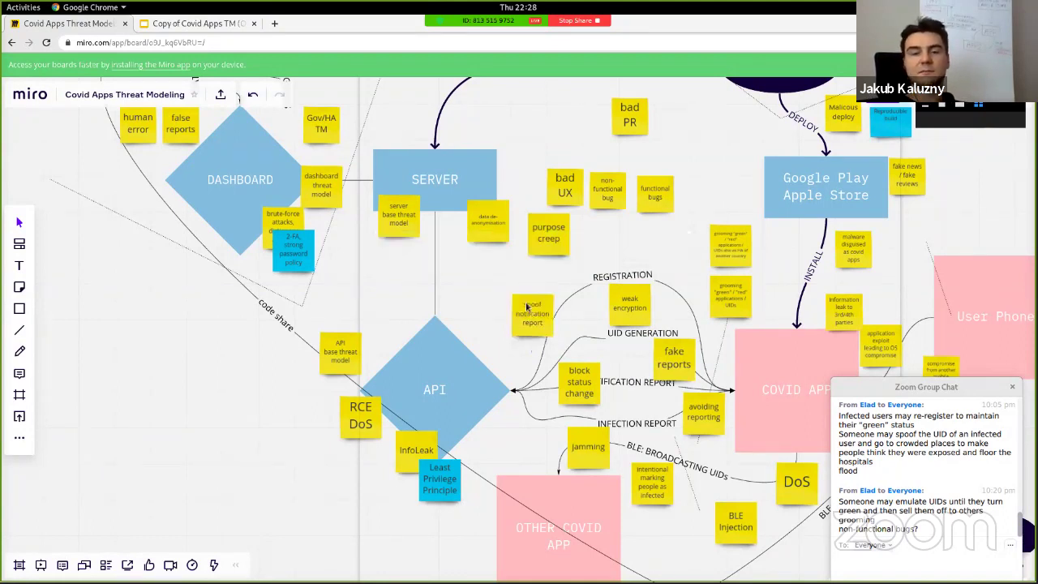
{"action": "left_click", "coordinate": [527, 307]}
{"action": "left_click_drag", "start_coordinate": [527, 308], "coordinate": [618, 355]}
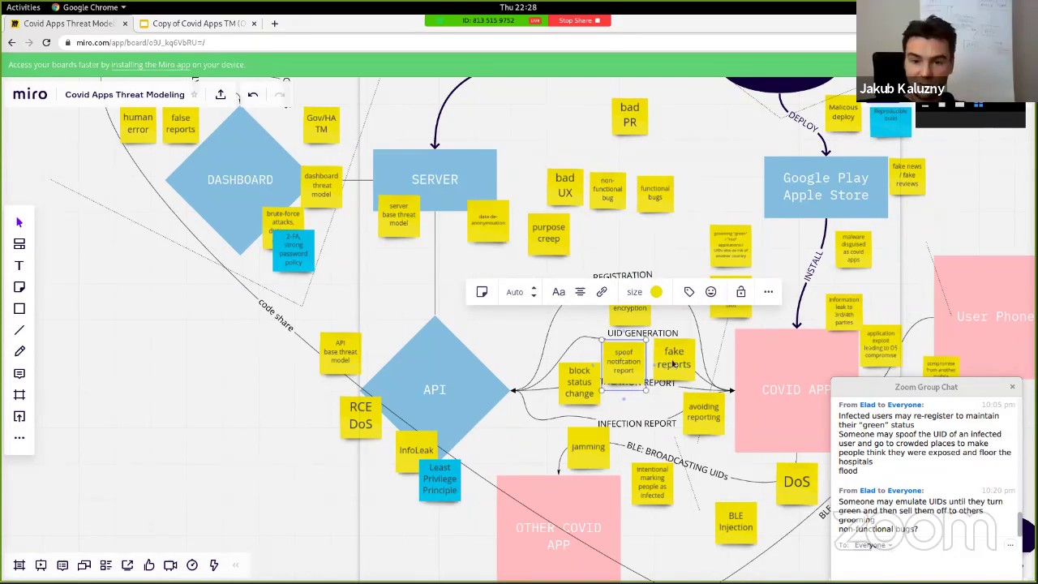
Nudge the "fake reports" note slightly right and change its text to "fake infection reports"
{"action": "left_click_drag", "start_coordinate": [672, 365], "coordinate": [679, 365]}
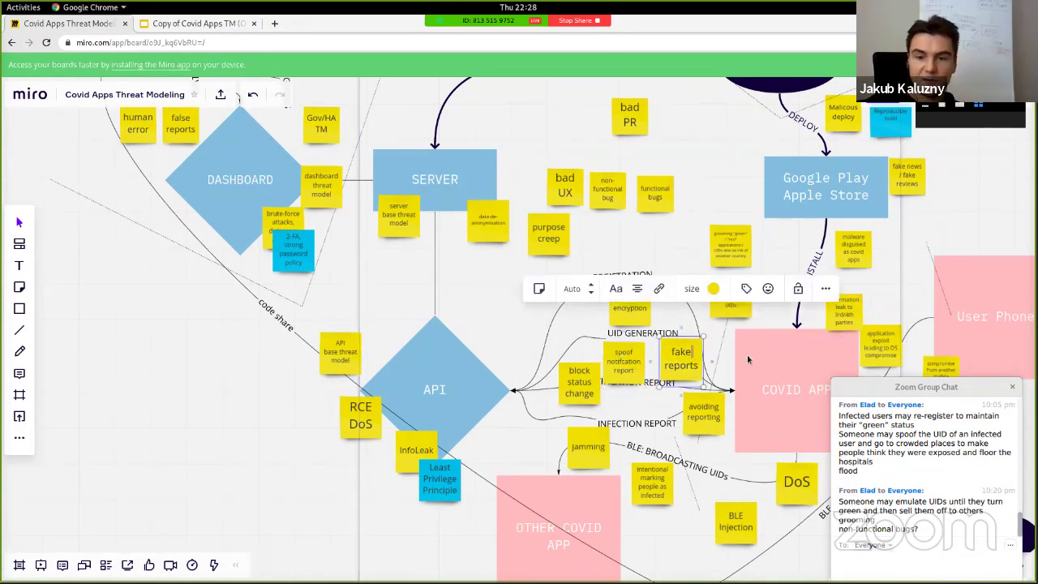
{"action": "type", "text": "infected"}
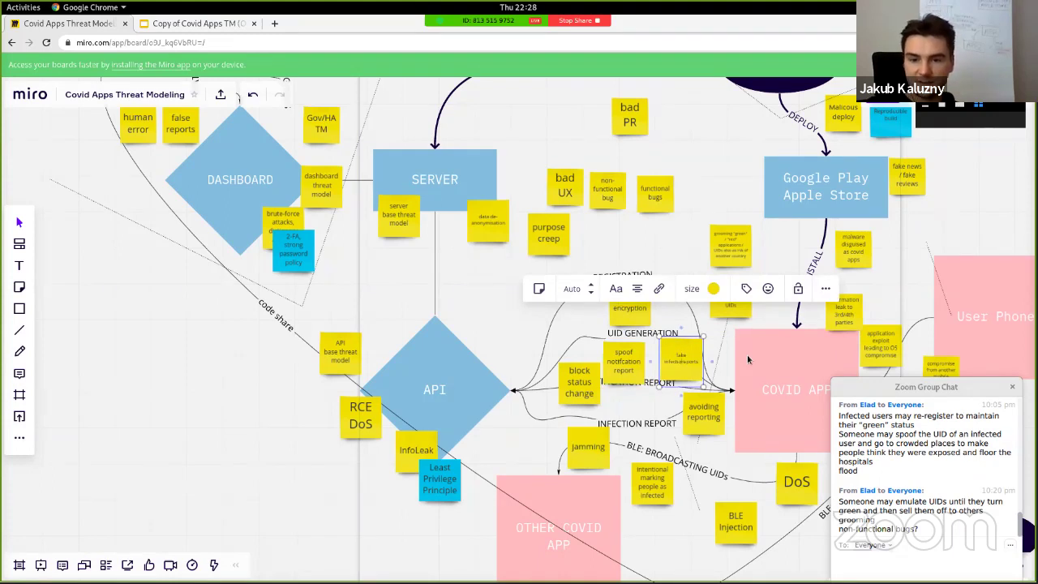
{"action": "key", "text": "Escape"}
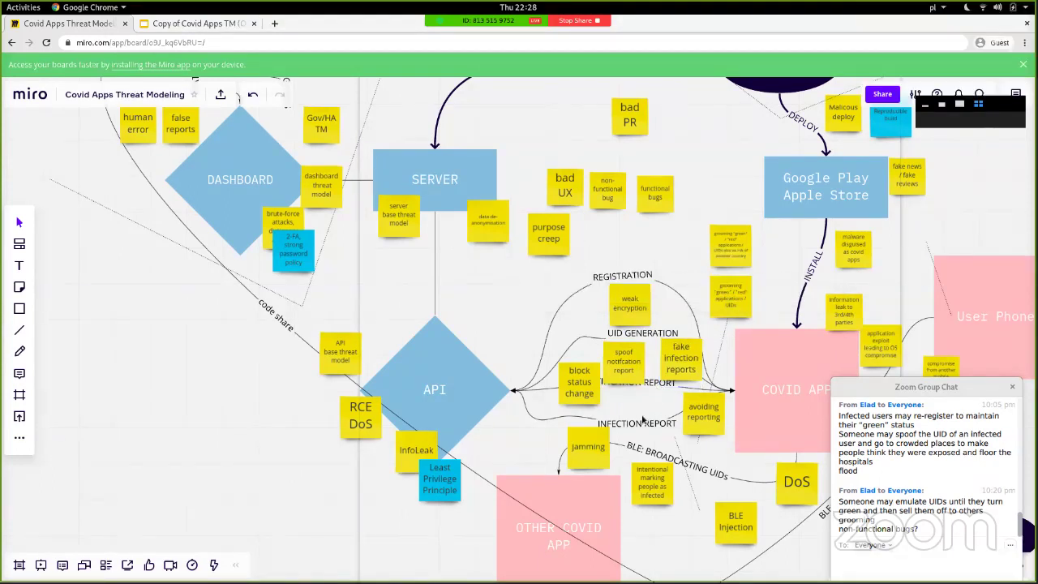
Move "fake infection reports" onto the INFECTION REPORT arrow beside "avoiding reporting", and "spoof notification report" above the right end of the NOTIFICATION REPORT arrow
{"action": "left_click_drag", "start_coordinate": [673, 355], "coordinate": [660, 400]}
{"action": "left_click_drag", "start_coordinate": [663, 418], "coordinate": [682, 421]}
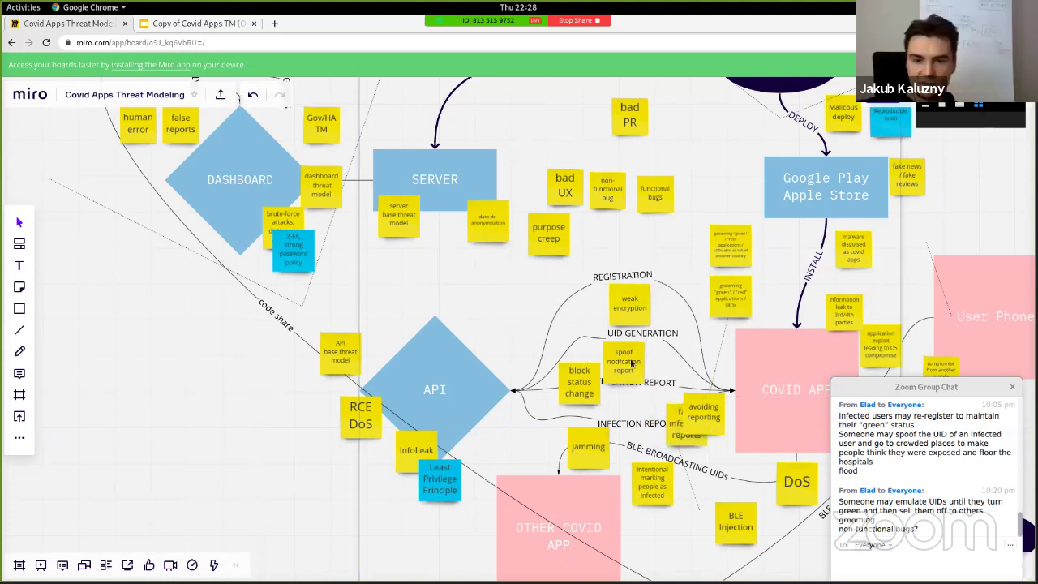
{"action": "left_click_drag", "start_coordinate": [631, 362], "coordinate": [686, 352]}
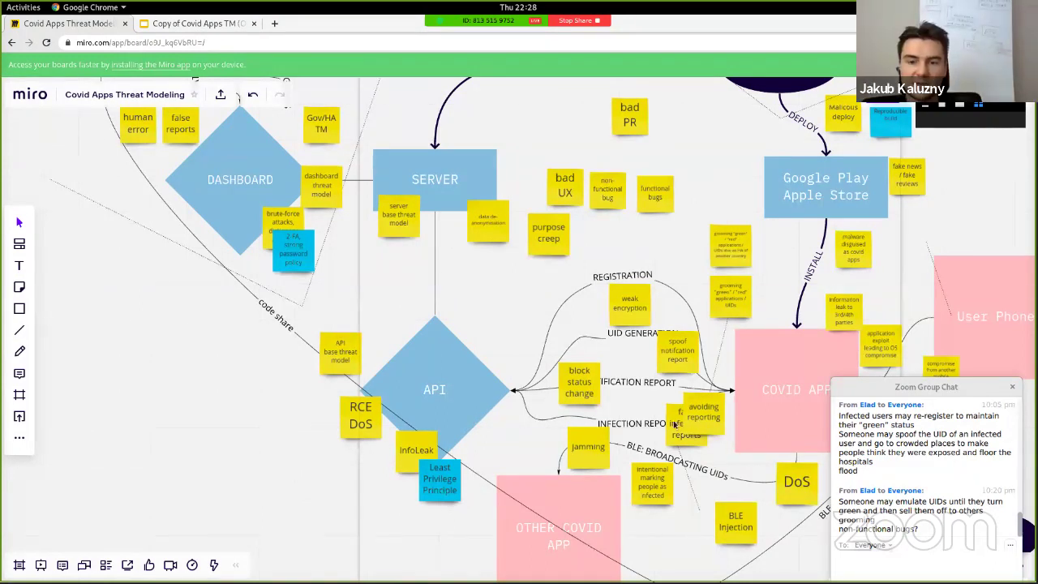
{"action": "left_click_drag", "start_coordinate": [669, 426], "coordinate": [654, 423]}
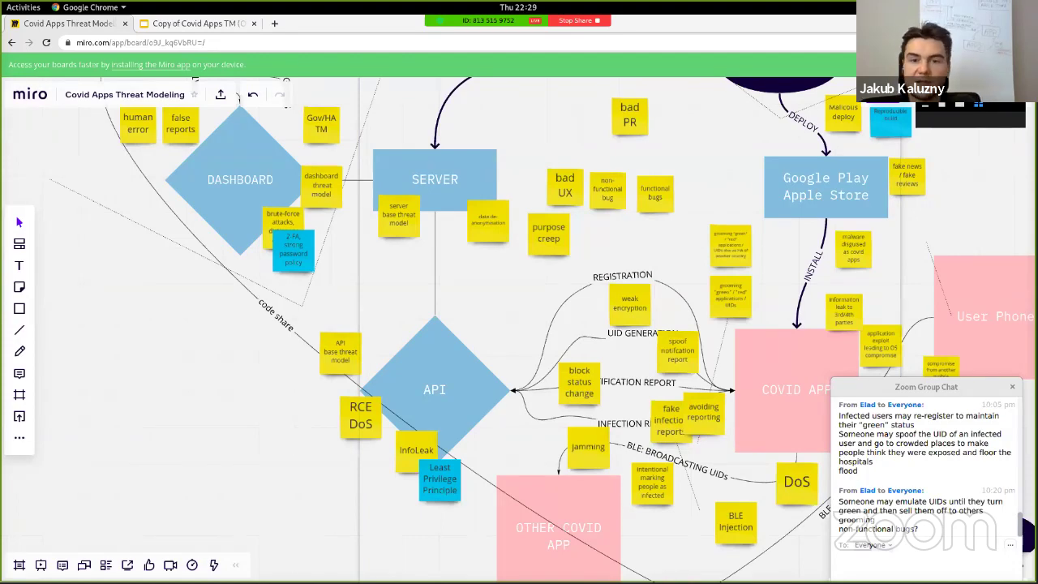
Duplicate the "API base threat model" note and place the copy below the DoS note on the BLE: SAVING UIDs line
{"action": "scroll", "coordinate": [284, 347], "scroll_direction": "down", "scroll_amount": 3}
{"action": "scroll", "coordinate": [284, 347], "scroll_direction": "right", "scroll_amount": 3}
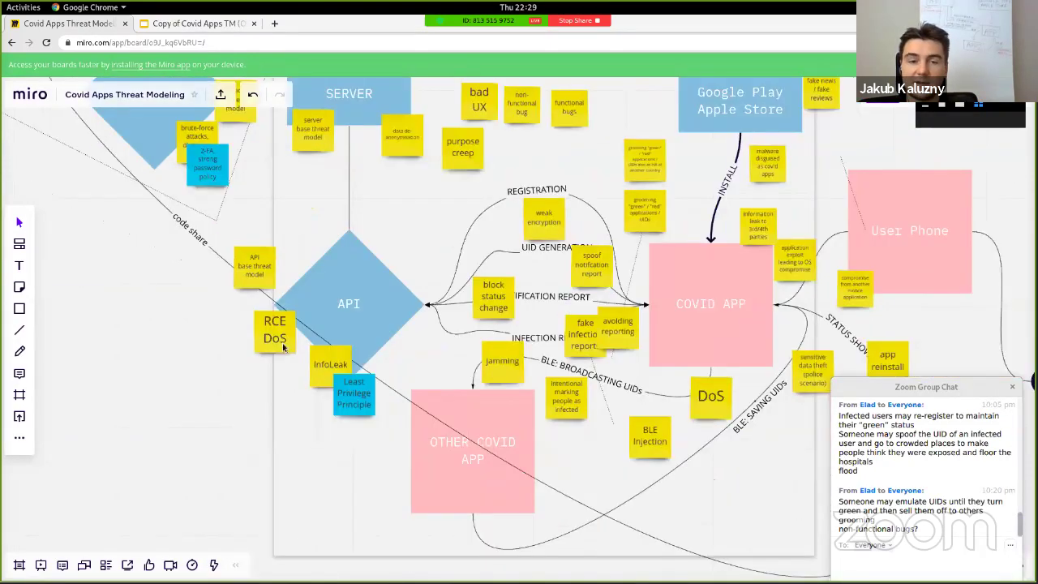
{"action": "scroll", "coordinate": [284, 347], "scroll_direction": "down", "scroll_amount": 1}
{"action": "scroll", "coordinate": [284, 347], "scroll_direction": "right", "scroll_amount": 3}
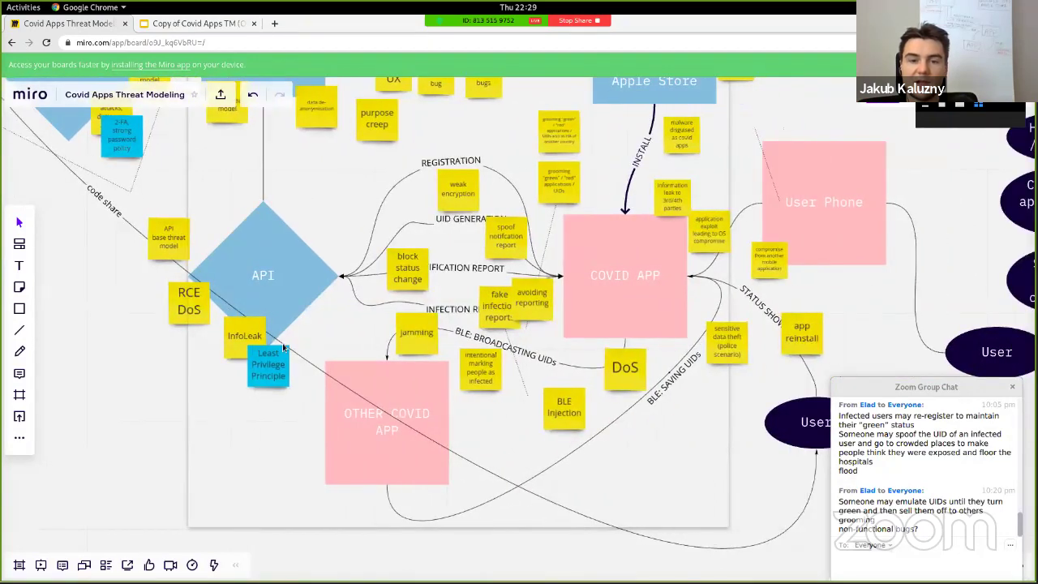
{"action": "scroll", "coordinate": [284, 347], "scroll_direction": "right", "scroll_amount": 2}
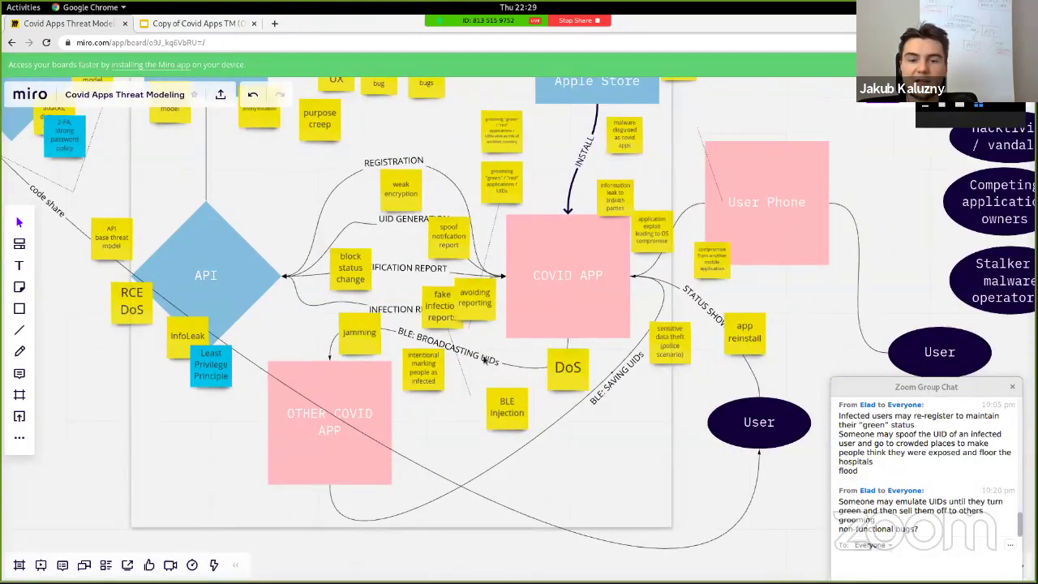
{"action": "left_click", "coordinate": [485, 360]}
{"action": "left_click", "coordinate": [592, 385]}
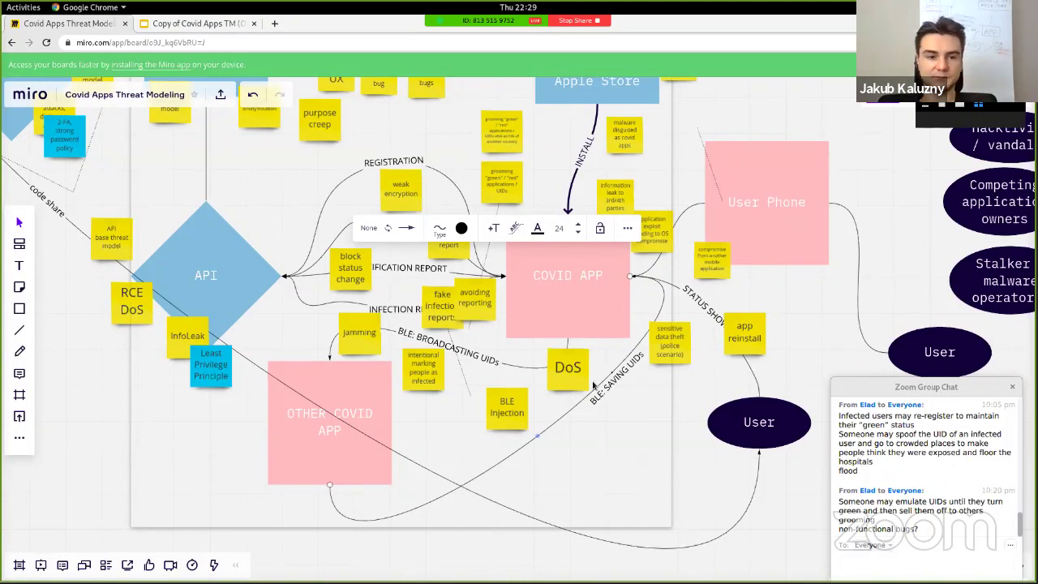
{"action": "left_click", "coordinate": [114, 232]}
{"action": "left_click_drag", "start_coordinate": [113, 233], "coordinate": [570, 430]}
Set the copied note's text to "surveillence by correlating photos with UIDs" and shift the note left towards "BLE injection"
{"action": "double_click", "coordinate": [570, 427]}
{"action": "type", "text": "privacy au"}
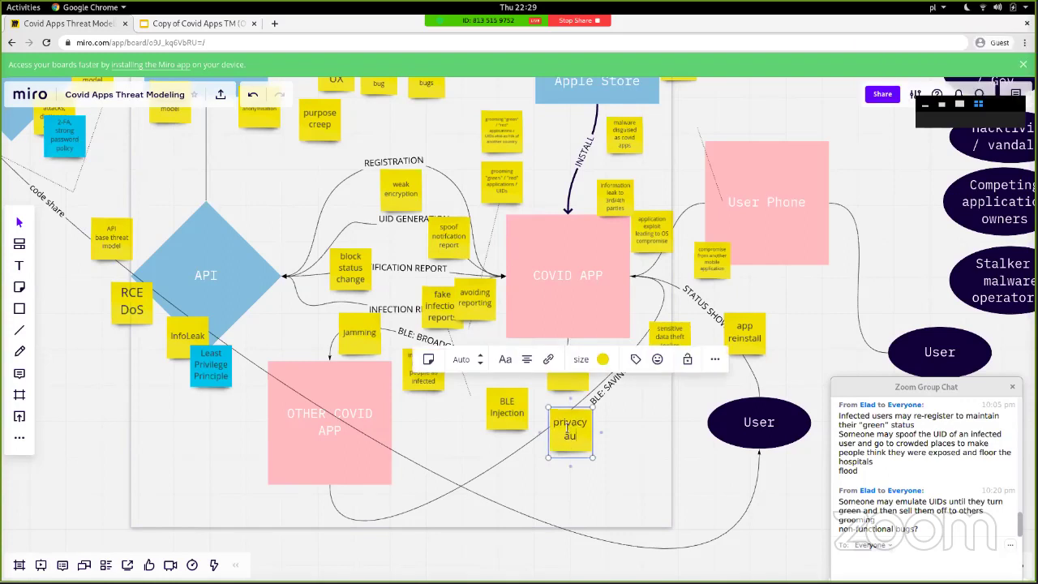
{"action": "key", "text": "ctrl+a"}
{"action": "type", "text": "sur"}
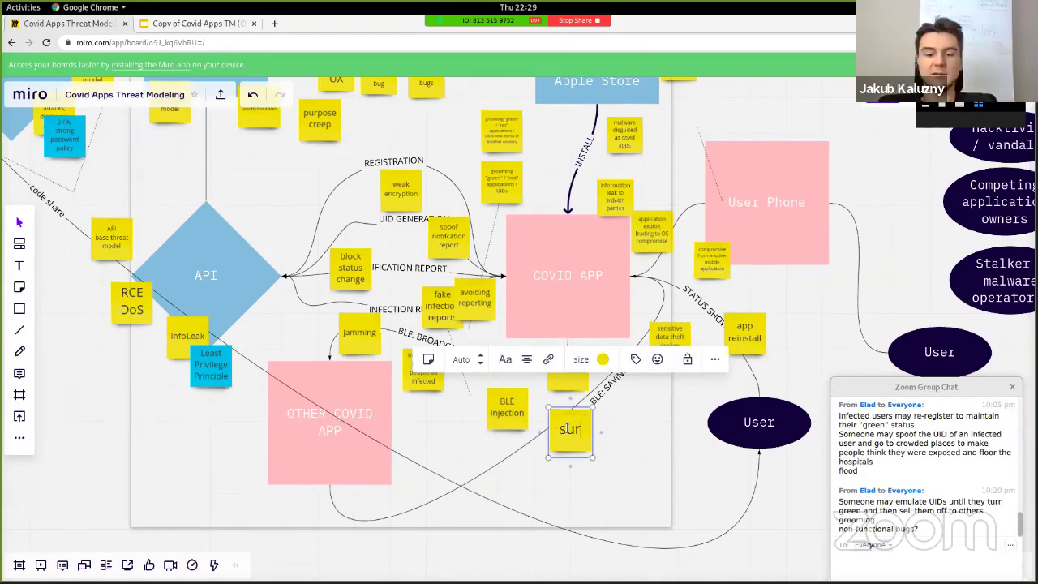
{"action": "type", "text": "veillence by"}
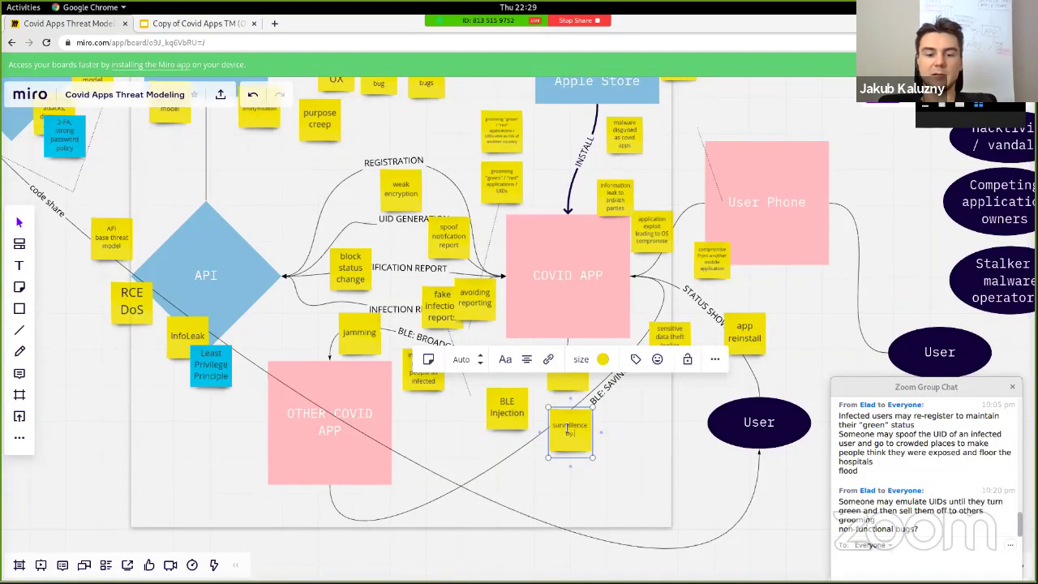
{"action": "type", "text": " correlating photos"}
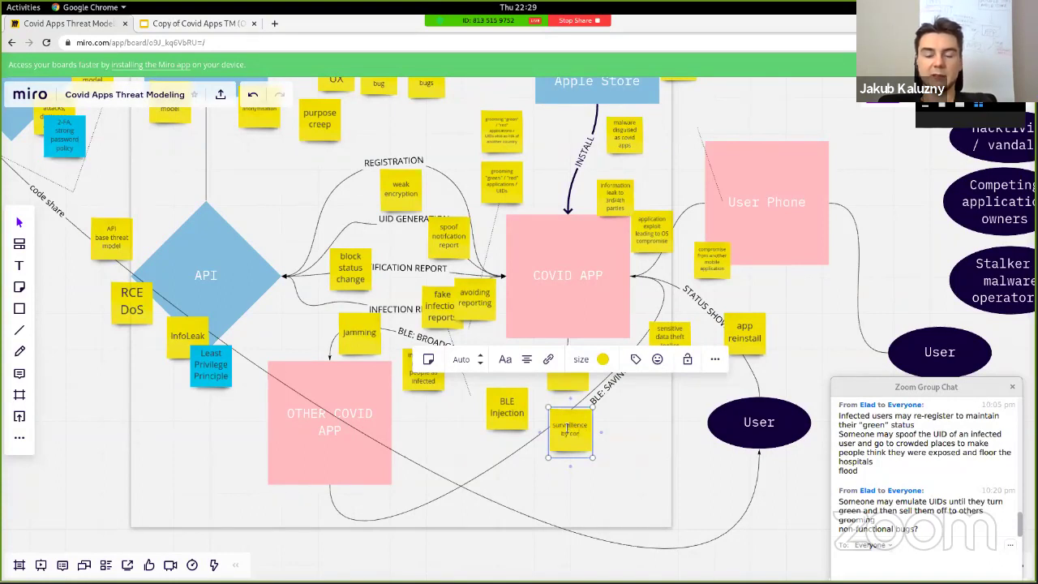
{"action": "type", "text": " with"}
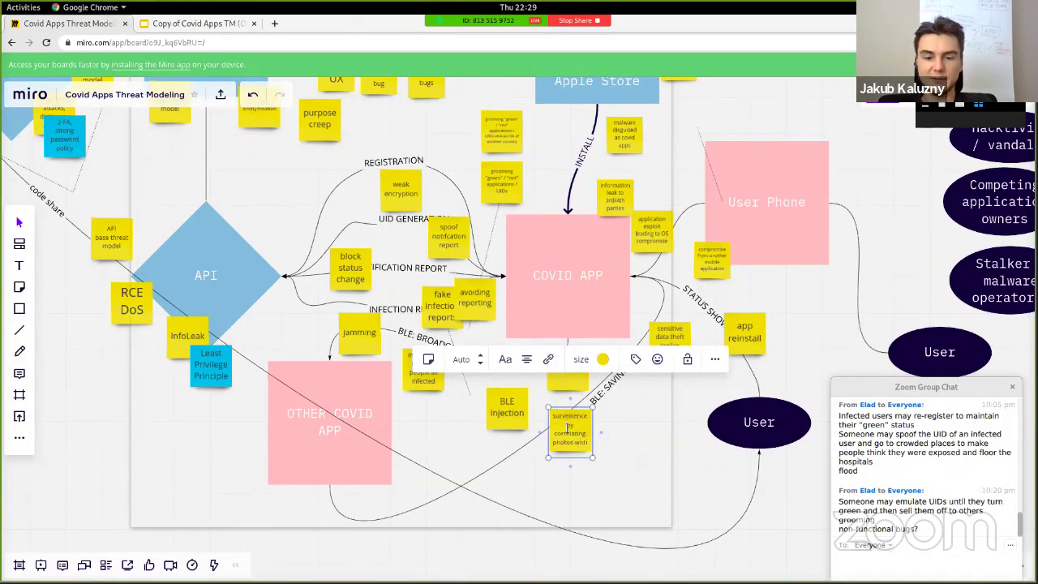
{"action": "type", "text": " UIDs"}
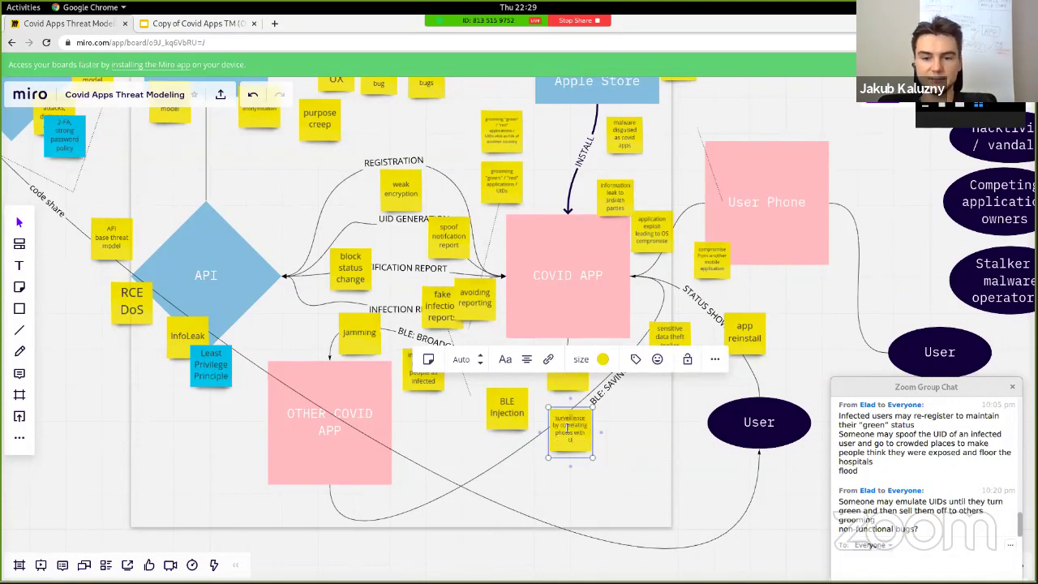
{"action": "left_click", "coordinate": [599, 430]}
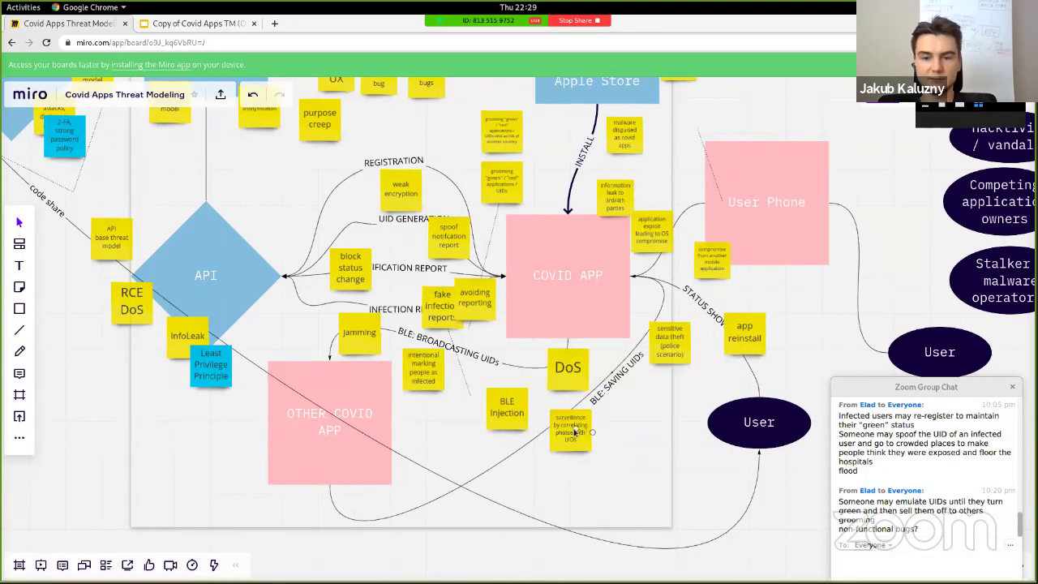
{"action": "left_click", "coordinate": [571, 434]}
{"action": "left_click_drag", "start_coordinate": [575, 442], "coordinate": [555, 435]}
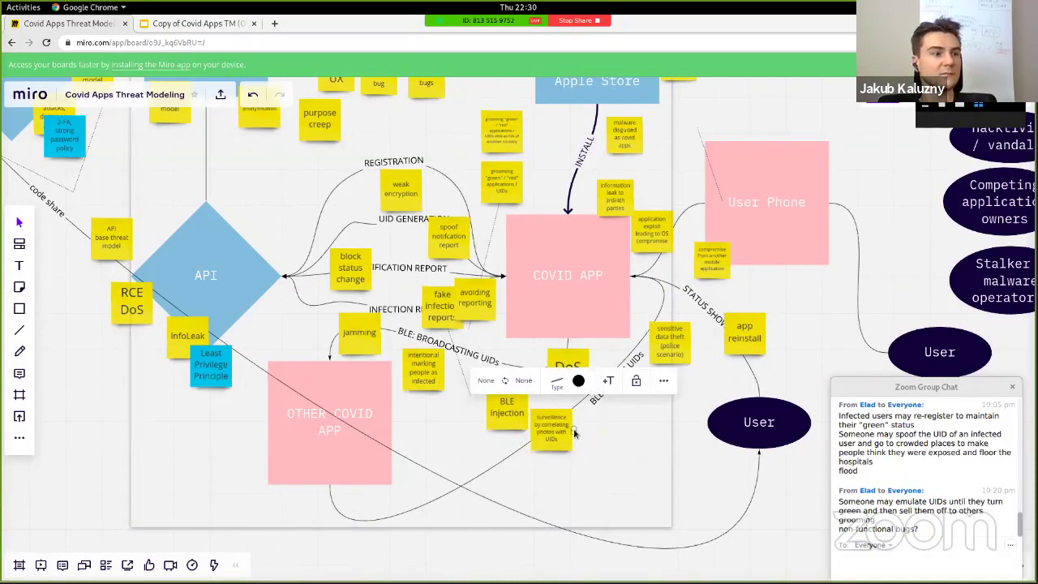
Duplicate the "surveillence by correlating photos with UIDs" note and place the copy below "intentional marking people as infected"
{"action": "left_click", "coordinate": [424, 451]}
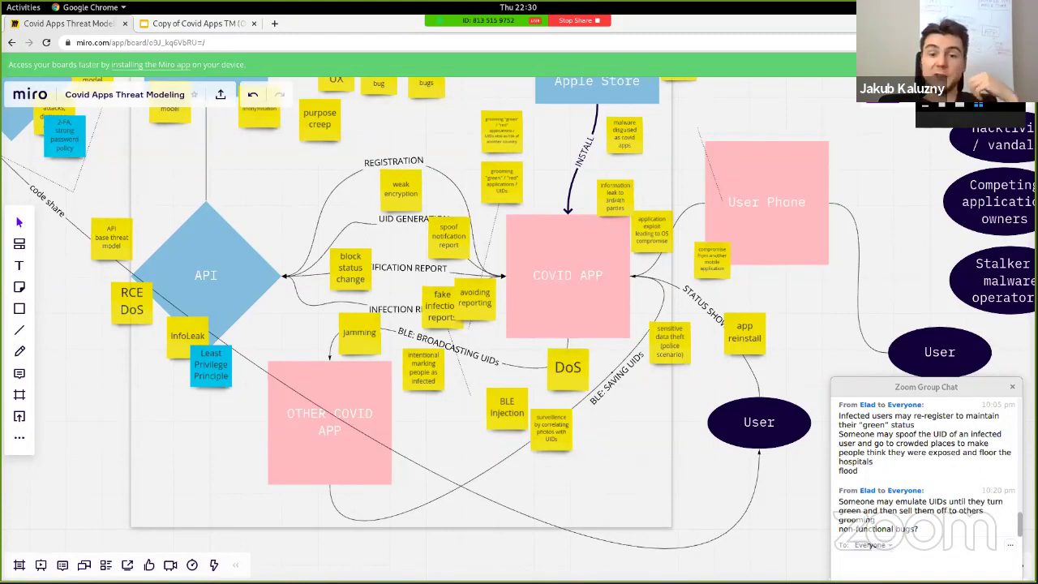
{"action": "left_click", "coordinate": [556, 425]}
{"action": "left_click_drag", "start_coordinate": [555, 426], "coordinate": [436, 425]}
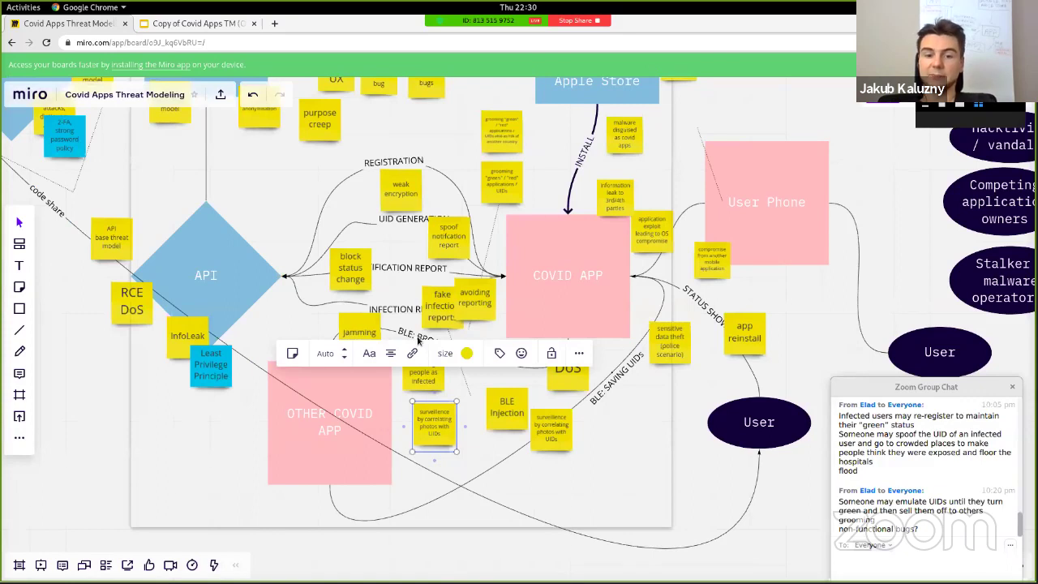
Replace the copied note's text with "surveillence by metadata (MAC, signal strenght, time, location, etc.)"
{"action": "double_click", "coordinate": [436, 417]}
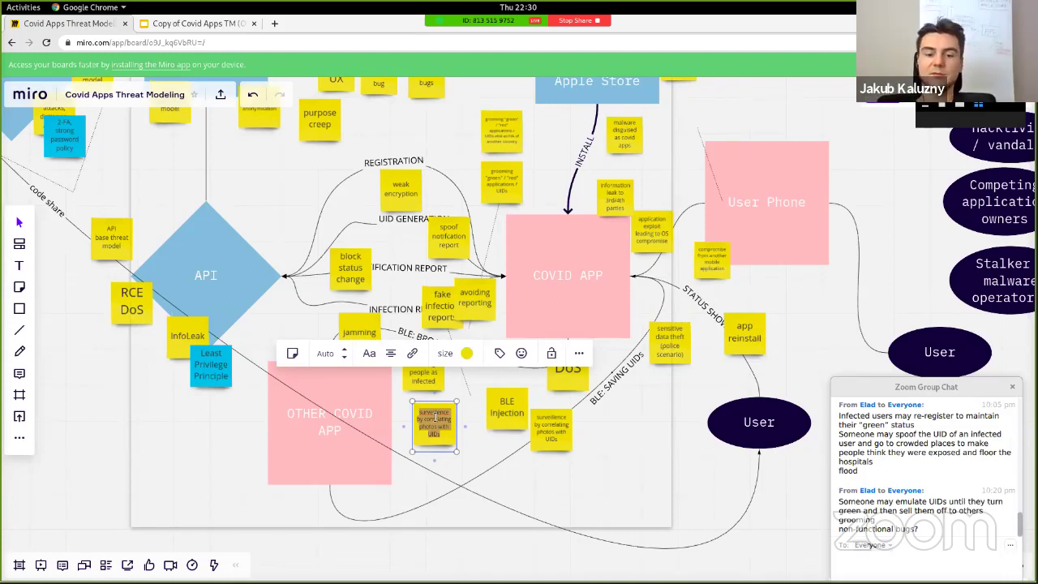
{"action": "type", "text": "surve"}
{"action": "key", "text": "BackSpace"}
{"action": "key", "text": "BackSpace"}
{"action": "key", "text": "BackSpace"}
{"action": "type", "text": "re"}
{"action": "key", "text": "BackSpace"}
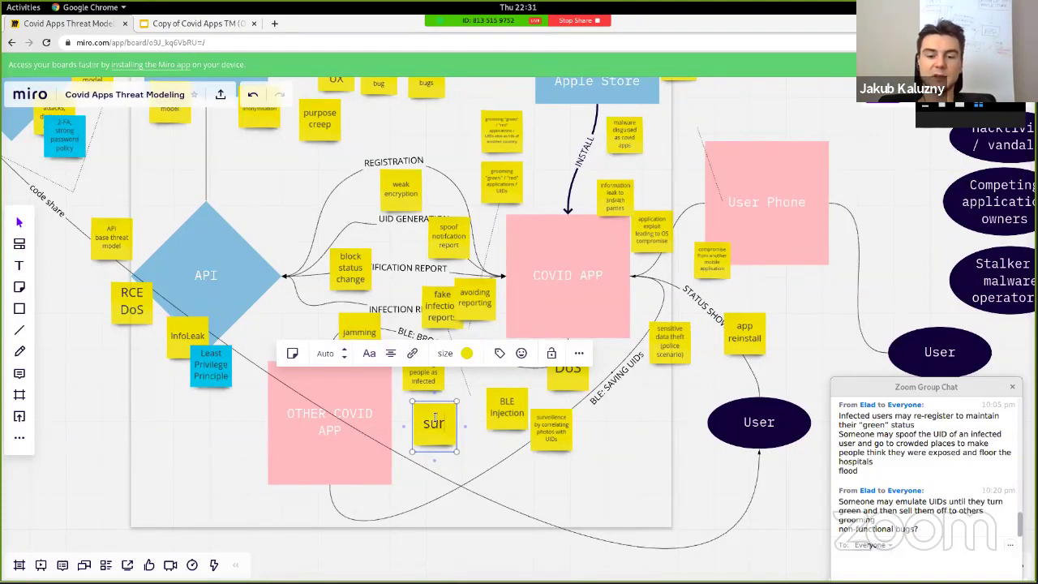
{"action": "type", "text": "veillance by"}
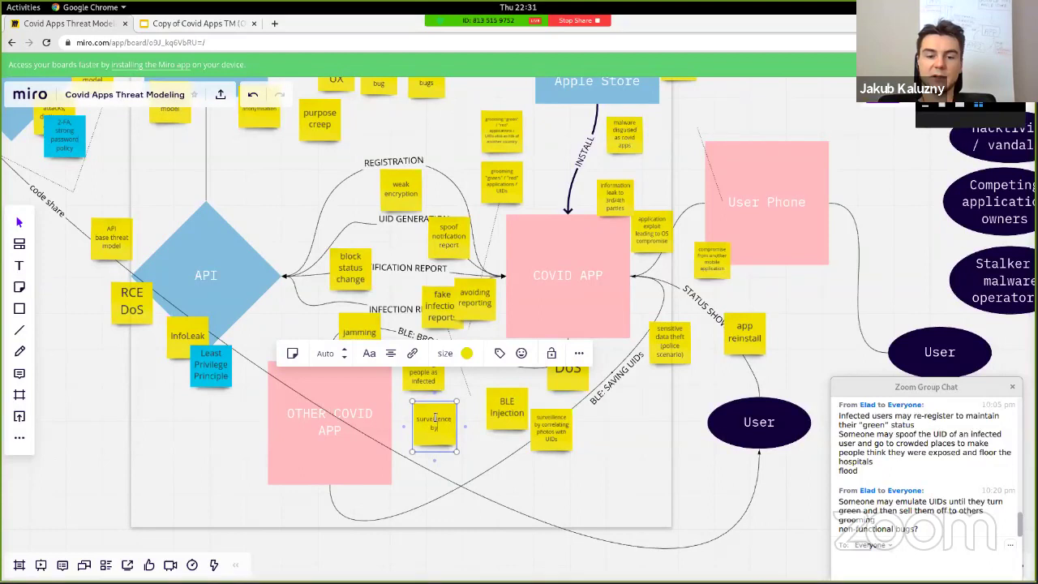
{"action": "type", "text": " metadata"}
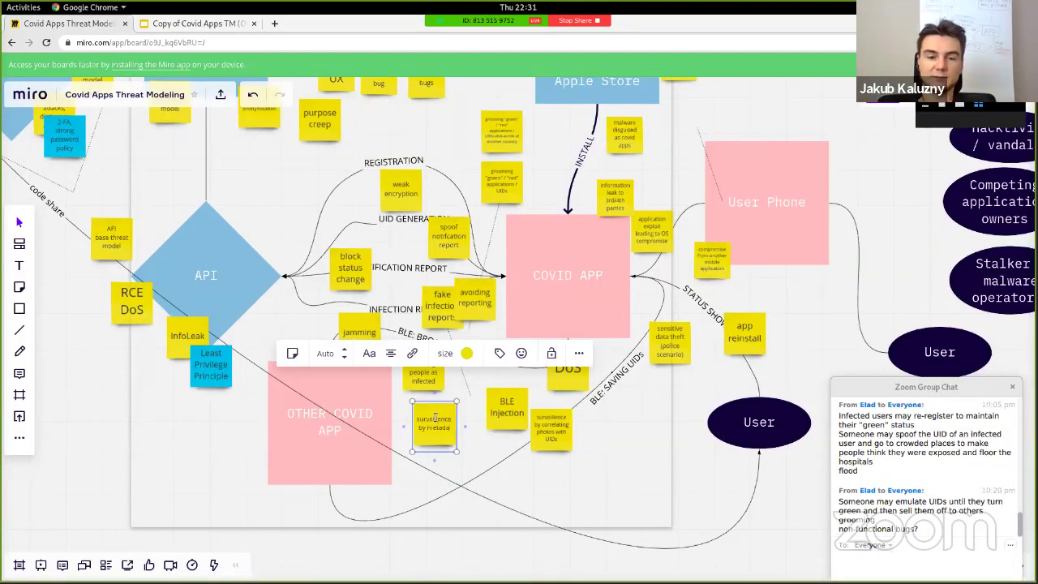
{"action": "type", "text": " (MAC)"}
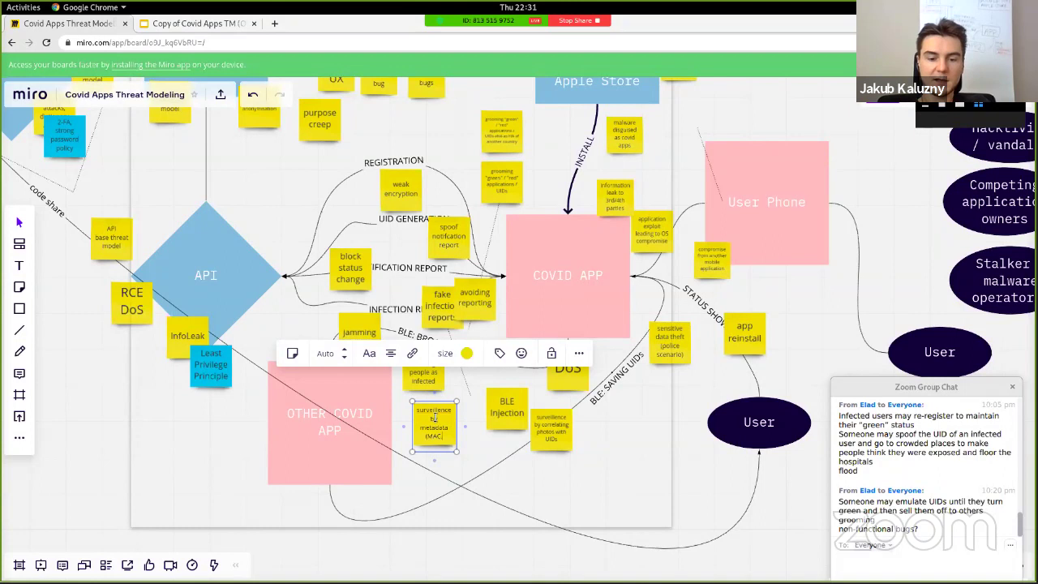
{"action": "key", "text": "BackSpace"}
{"action": "type", "text": ", signal"}
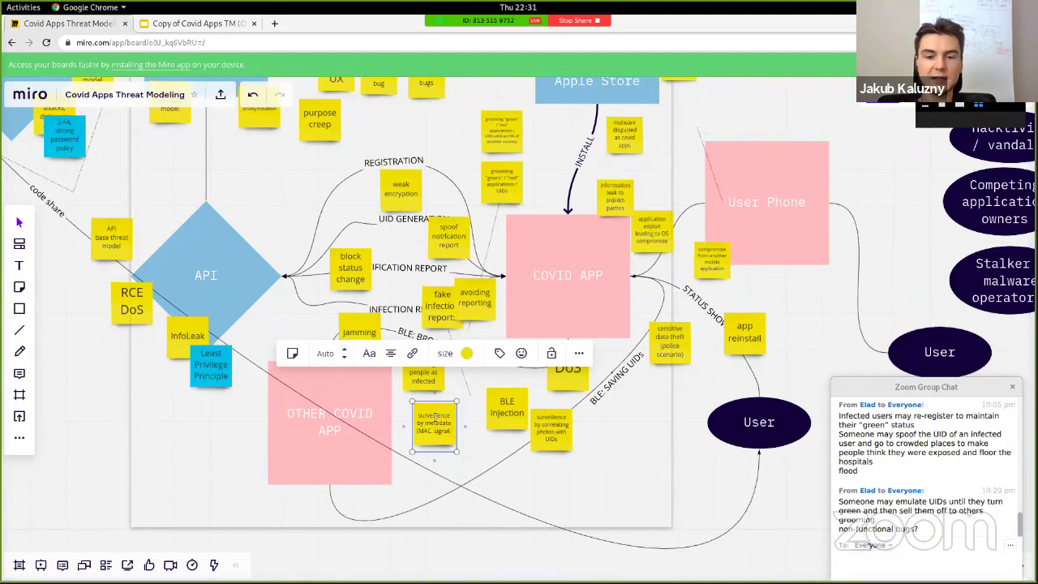
{"action": "type", "text": " strength)."}
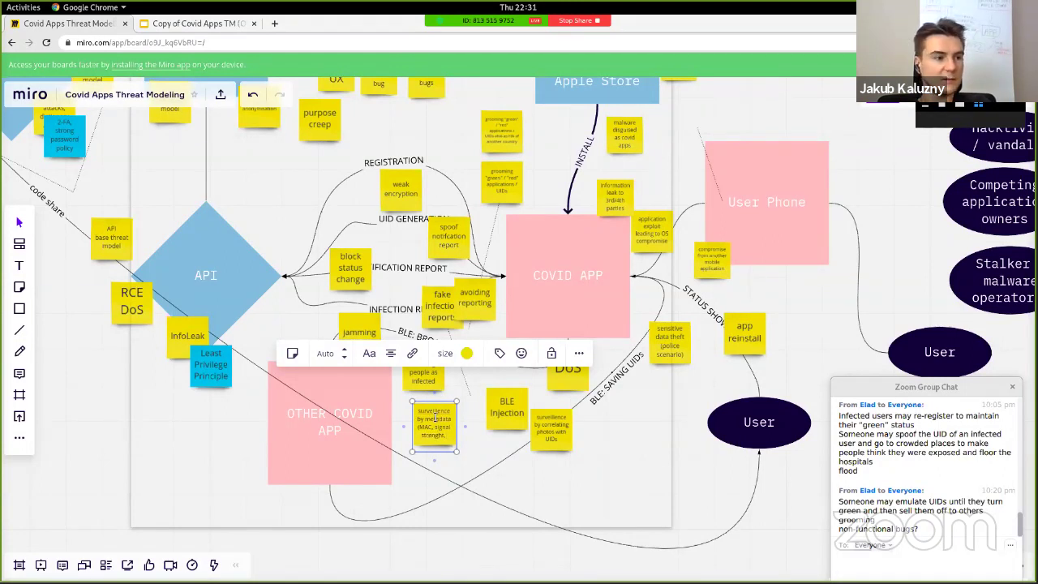
{"action": "type", "text": " time"}
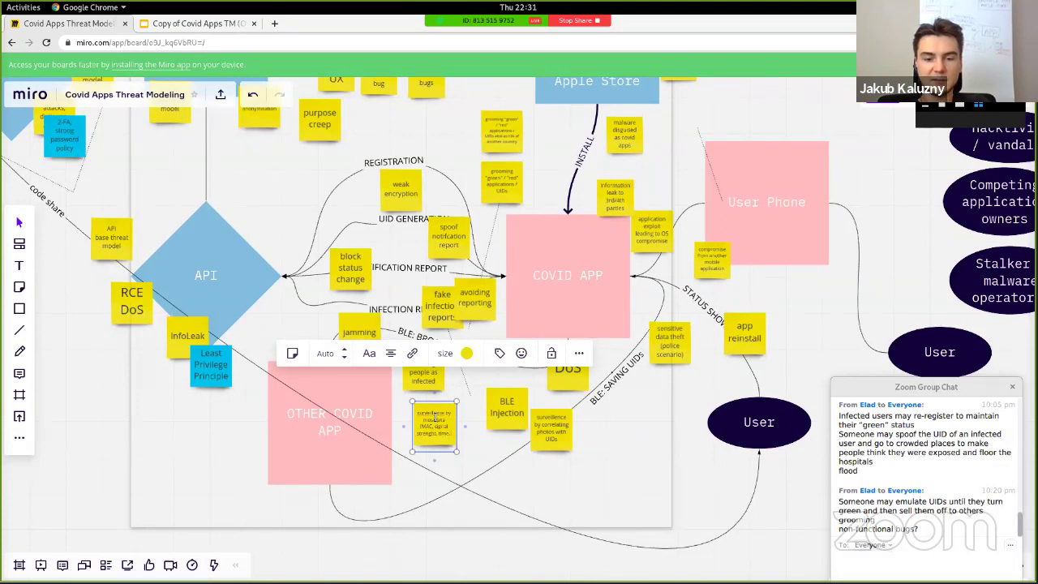
{"action": "type", "text": ", location, etc"}
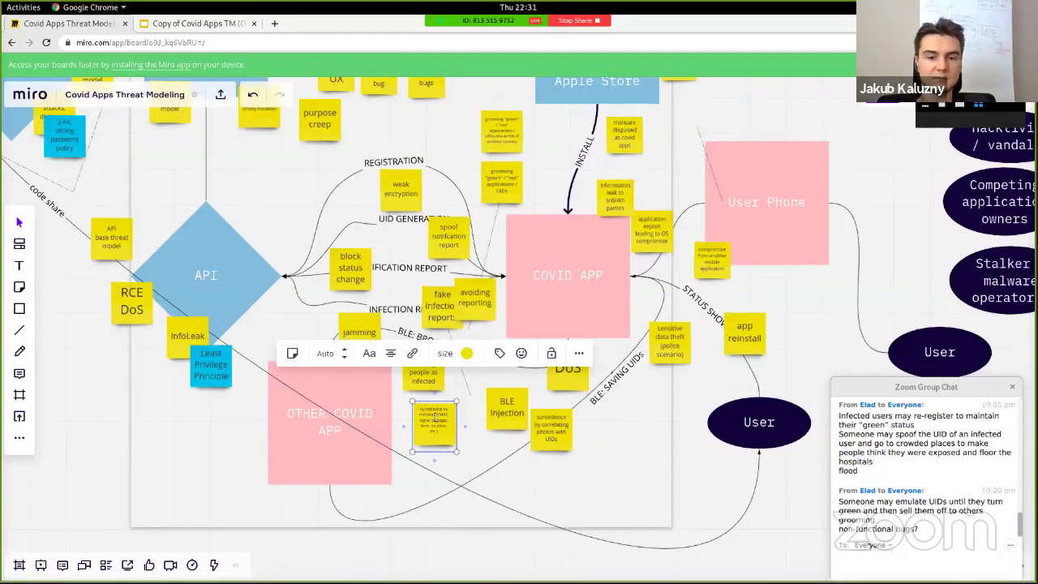
{"action": "type", "text": "."}
{"action": "key", "text": "Escape"}
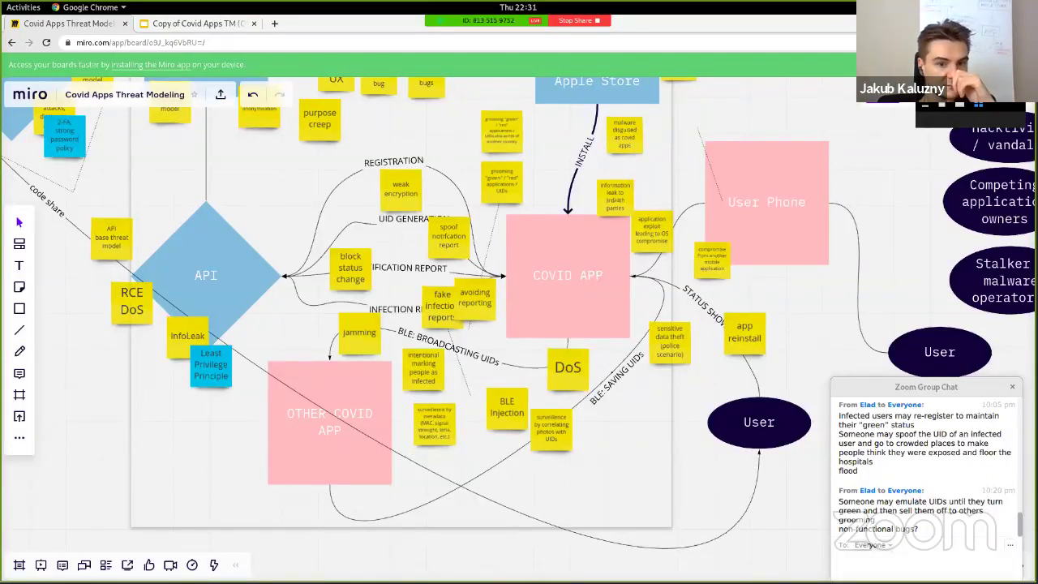
Duplicate the metadata surveillance note beside "jamming", above OTHER COVID APP, and set the copy's text to "triangulation by BLE UIDs"
{"action": "left_click", "coordinate": [365, 335]}
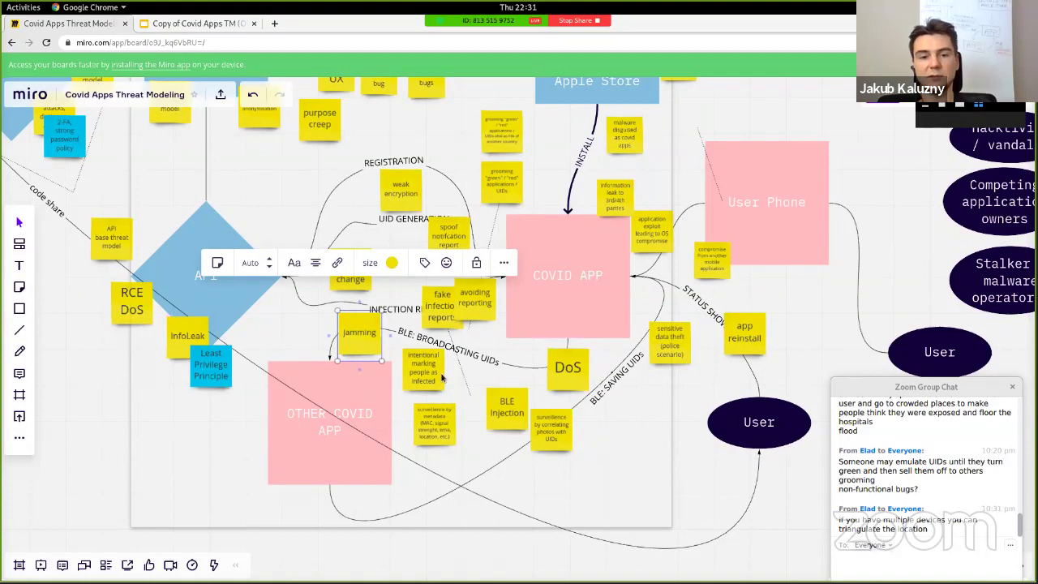
{"action": "left_click", "coordinate": [438, 423]}
{"action": "key", "text": "n"}
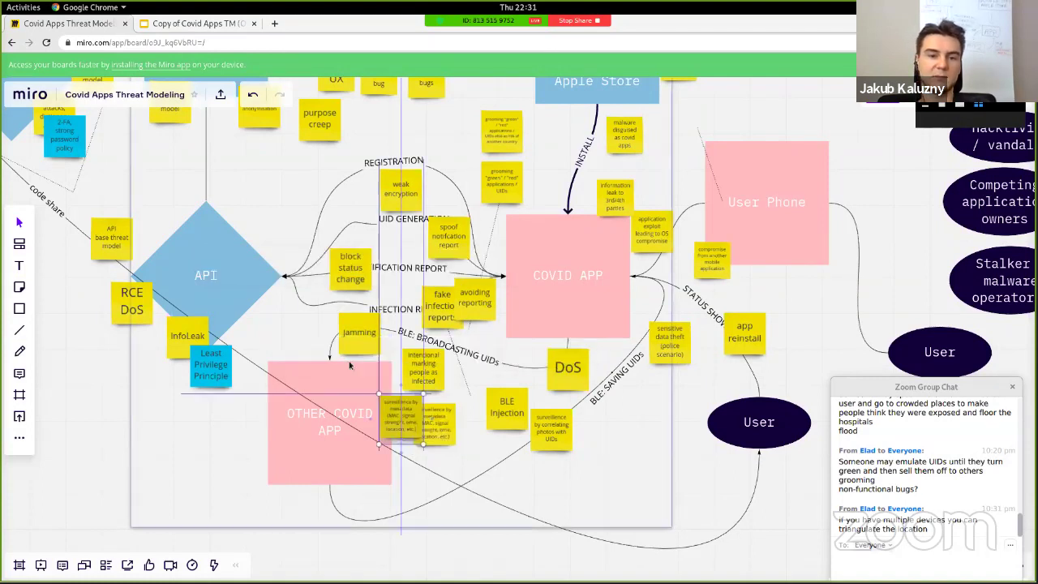
{"action": "left_click", "coordinate": [299, 332]}
{"action": "type", "text": "triangulate"}
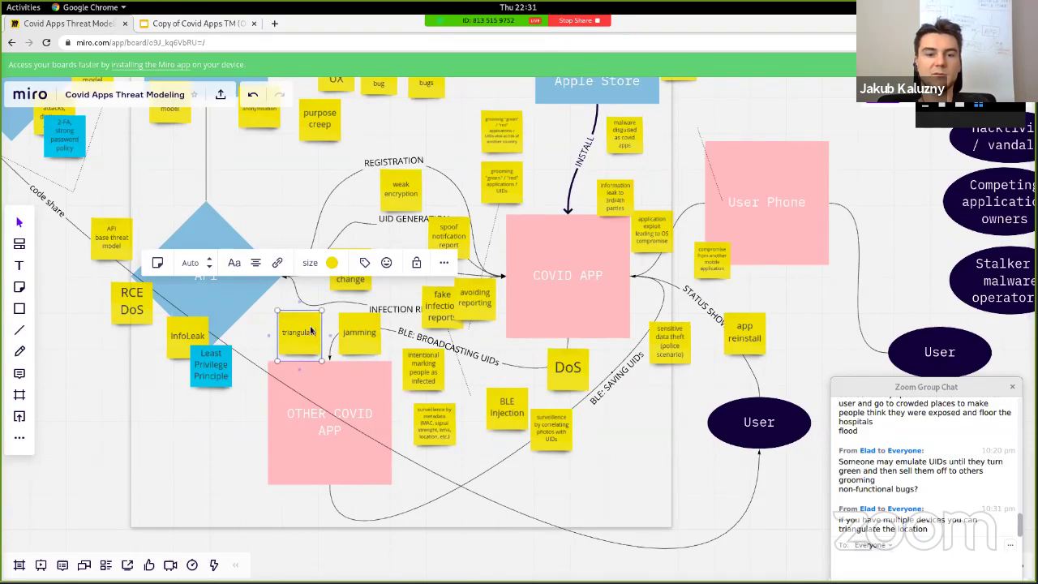
{"action": "type", "text": "ion"}
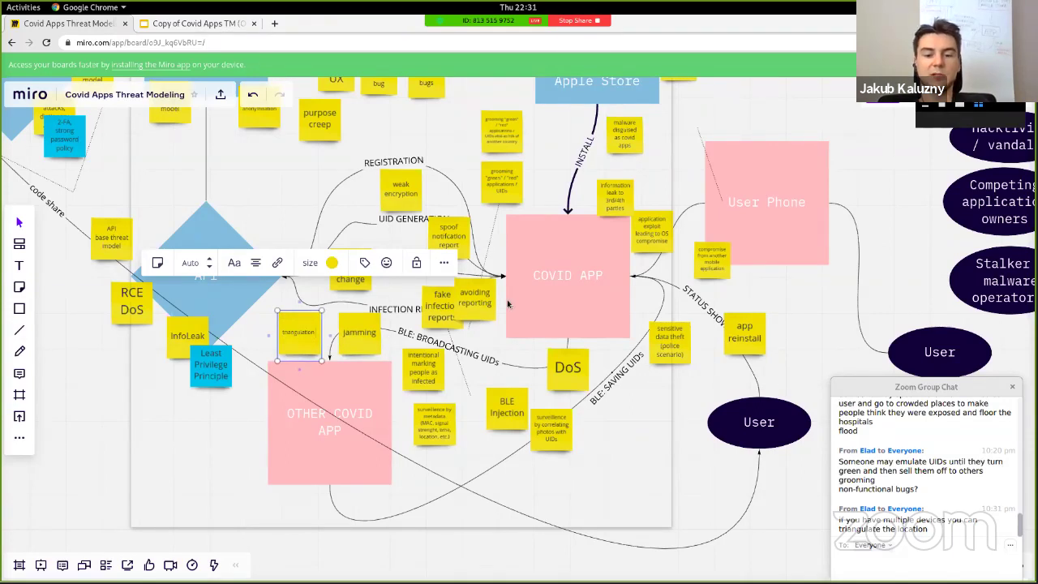
{"action": "type", "text": " by BLE UIDs"}
{"action": "left_click", "coordinate": [248, 331]}
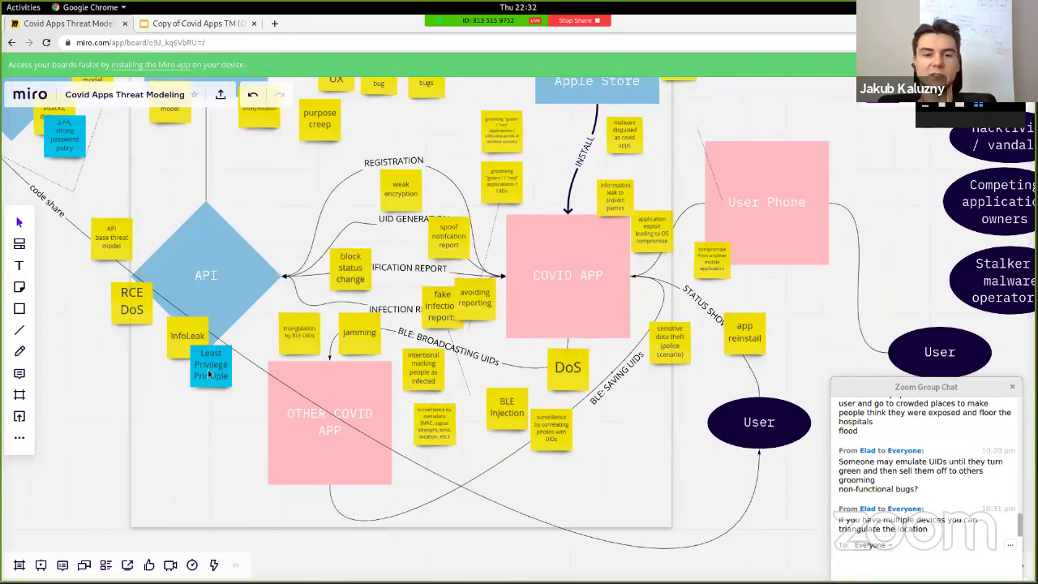
{"action": "left_click", "coordinate": [208, 374]}
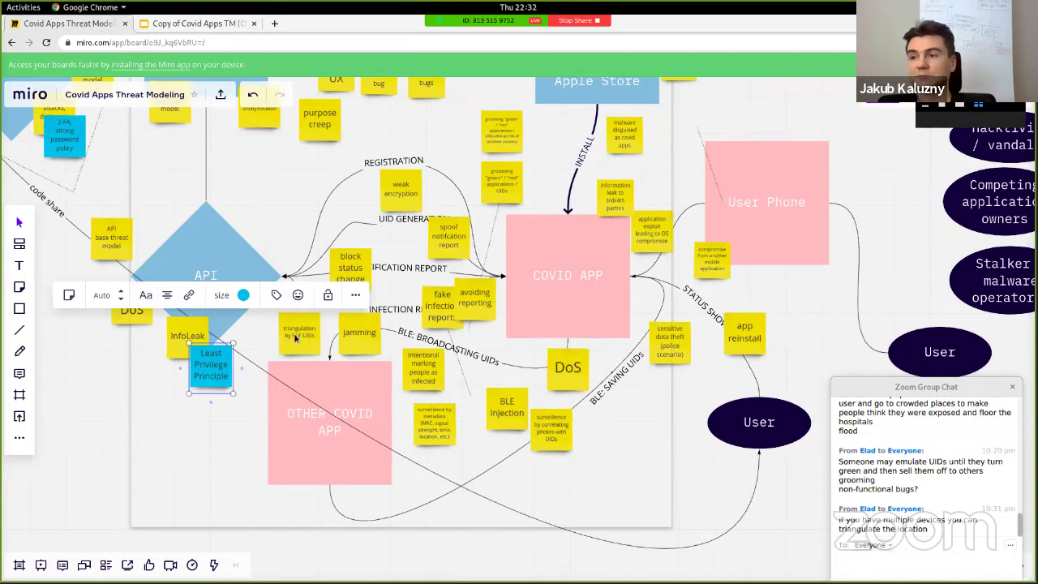
Add "speed, direction," before "etc." in the metadata surveillance note's list
{"action": "left_click", "coordinate": [448, 424]}
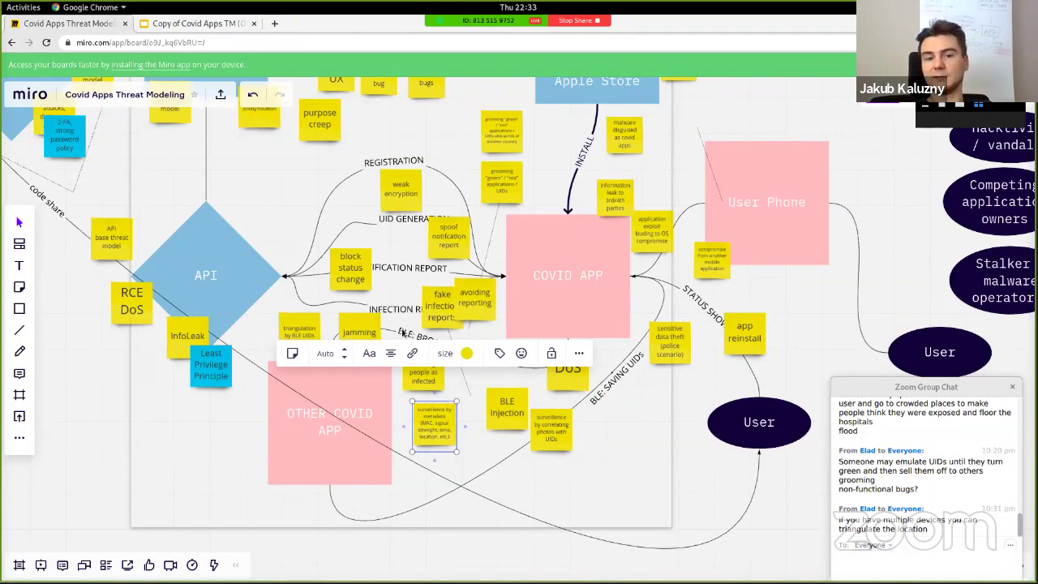
{"action": "double_click", "coordinate": [444, 426]}
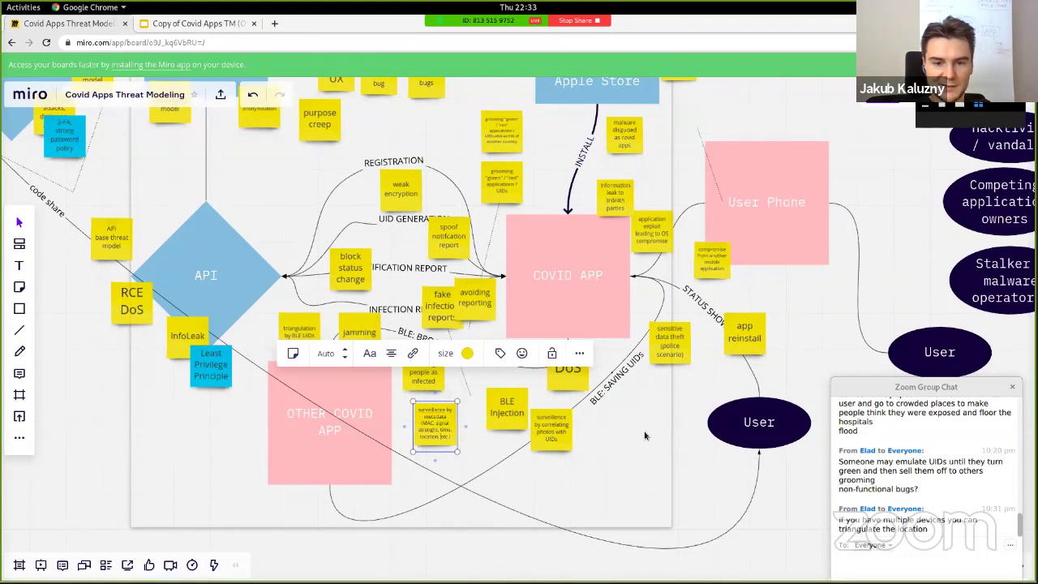
{"action": "type", "text": "speed, "}
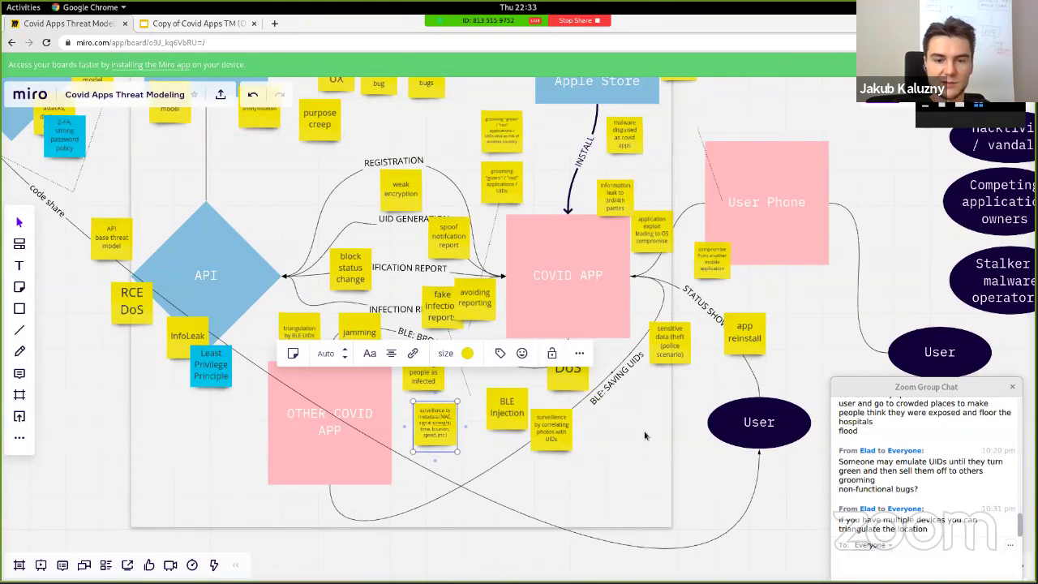
{"action": "type", "text": "direction,"}
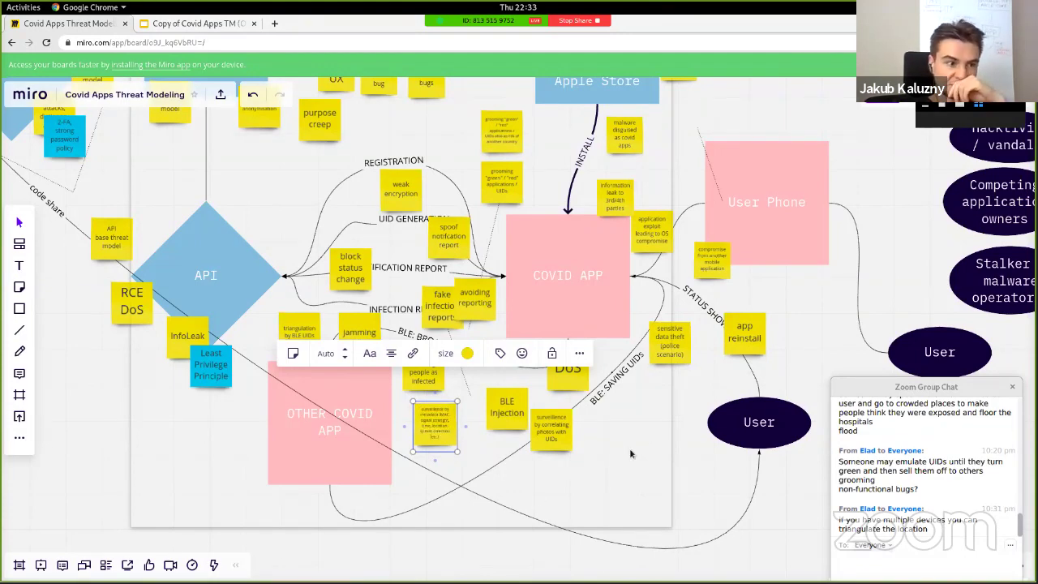
{"action": "left_click", "coordinate": [629, 447]}
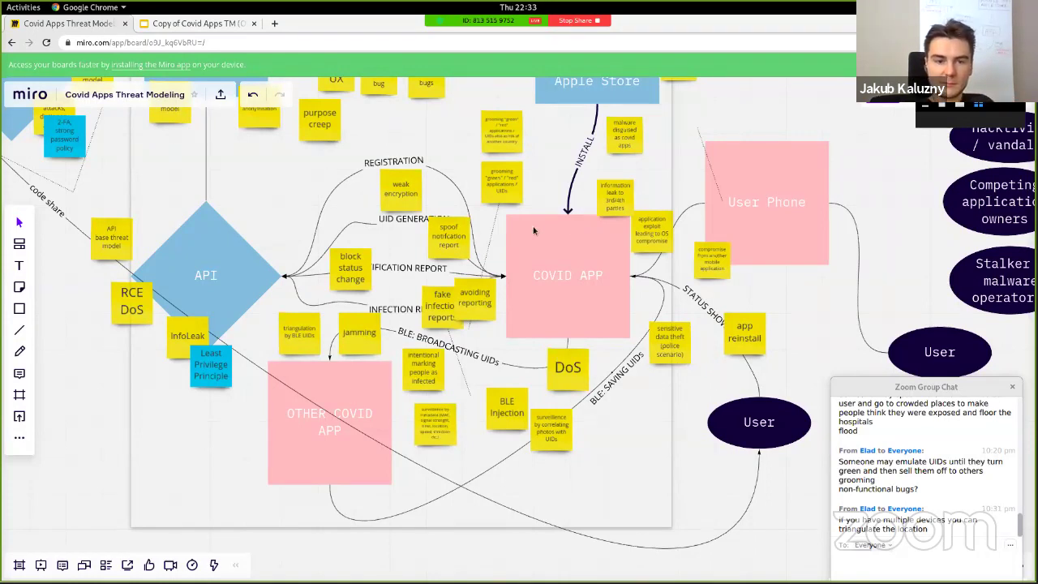
Duplicate the yellow note beside Developer onto the upper-left corner of the GITHUB block and set its text to "github comrpomise"
{"action": "scroll", "coordinate": [573, 232], "scroll_direction": "down", "scroll_amount": 3}
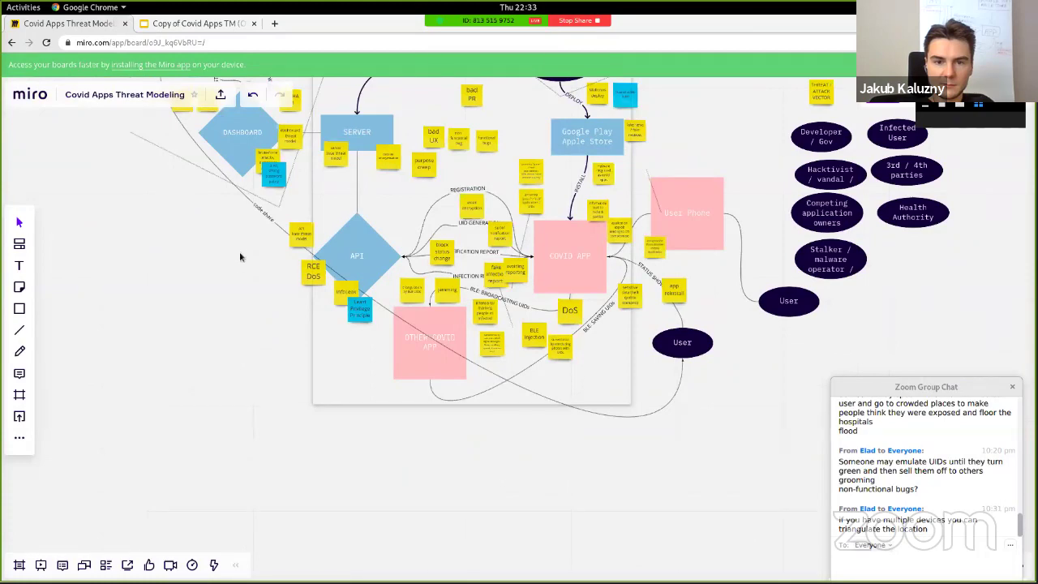
{"action": "scroll", "coordinate": [239, 257], "scroll_direction": "up", "scroll_amount": 3}
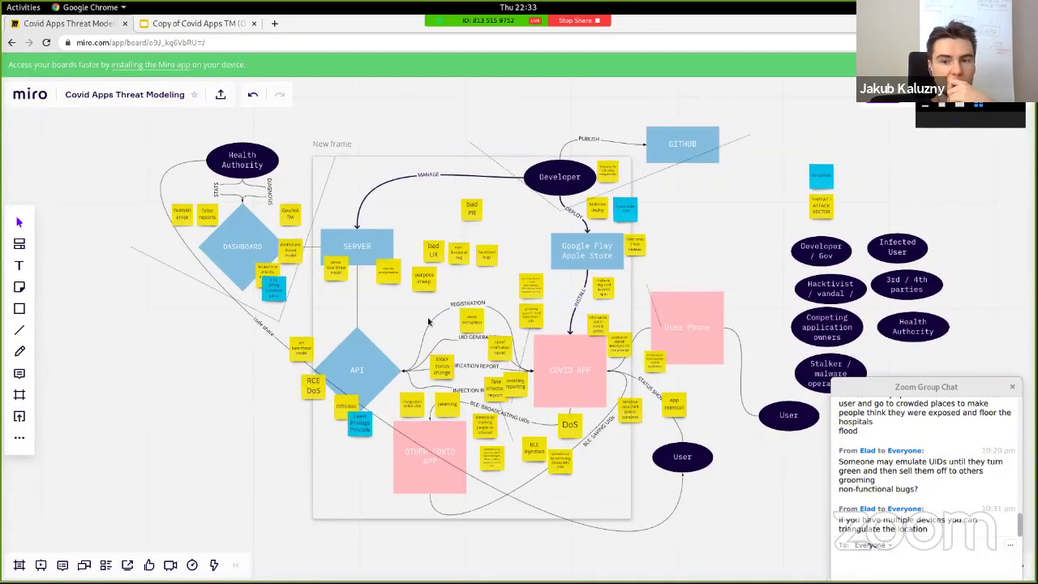
{"action": "left_click", "coordinate": [607, 169]}
{"action": "left_click_drag", "start_coordinate": [608, 164], "coordinate": [647, 119]}
{"action": "type", "text": "Github co"}
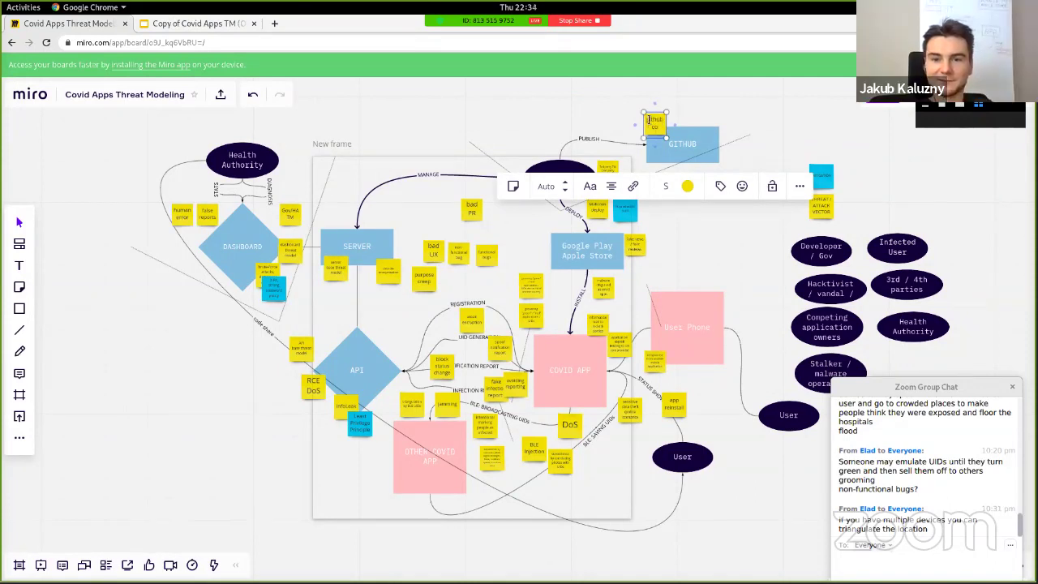
{"action": "type", "text": "mpromise"}
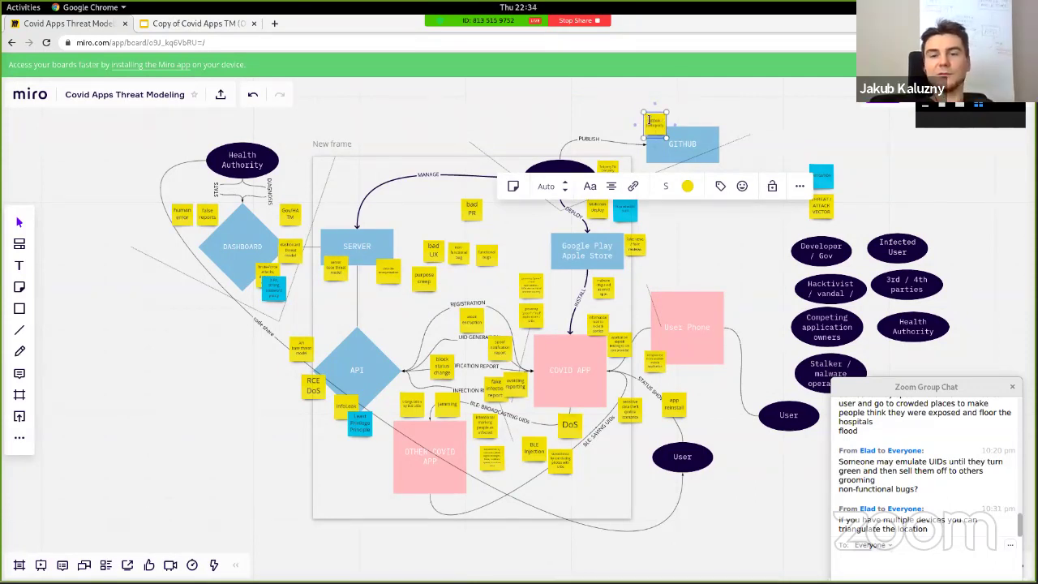
{"action": "key", "text": "Escape"}
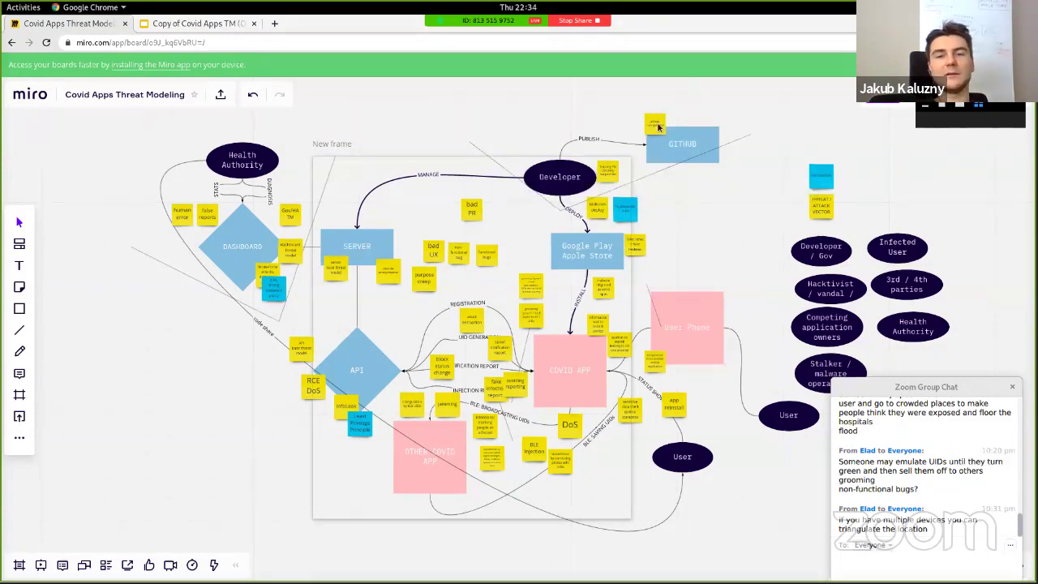
Correct the misspelled "comrpomise" to "compromise" on the note at the GITHUB block
{"action": "left_click", "coordinate": [657, 125]}
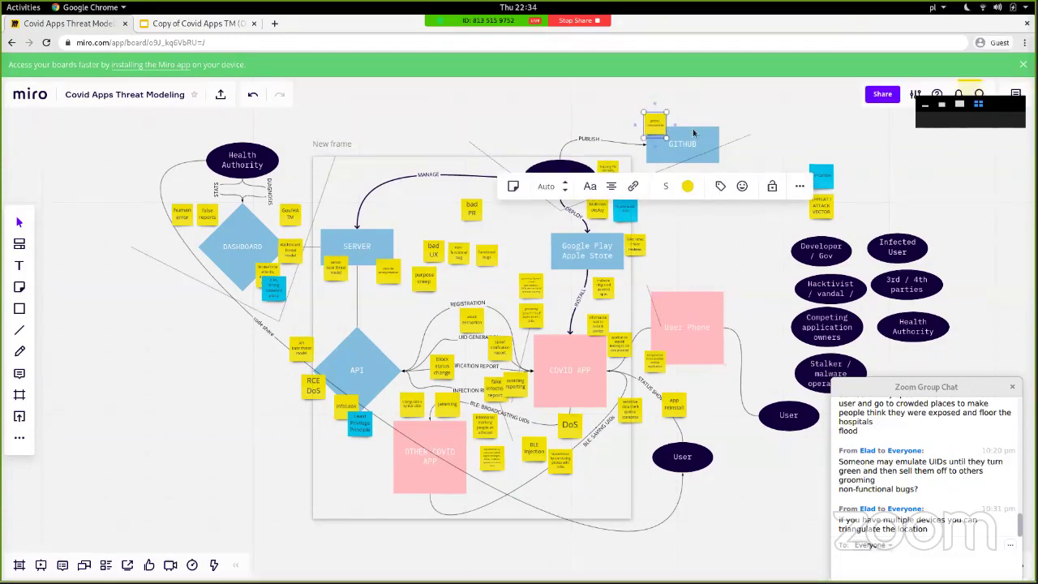
{"action": "scroll", "coordinate": [693, 132], "scroll_direction": "up", "scroll_amount": 5}
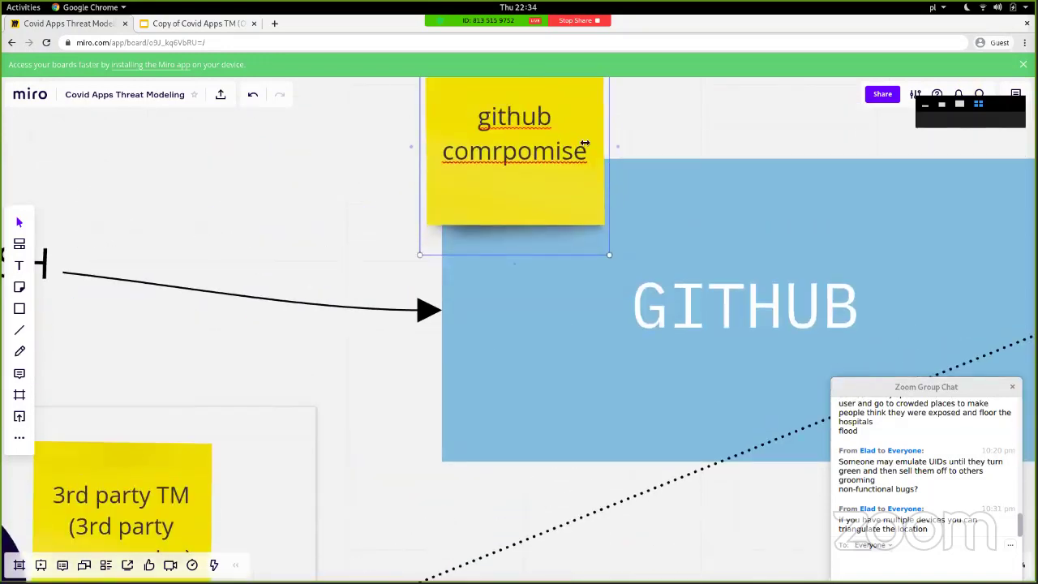
{"action": "left_click", "coordinate": [561, 145]}
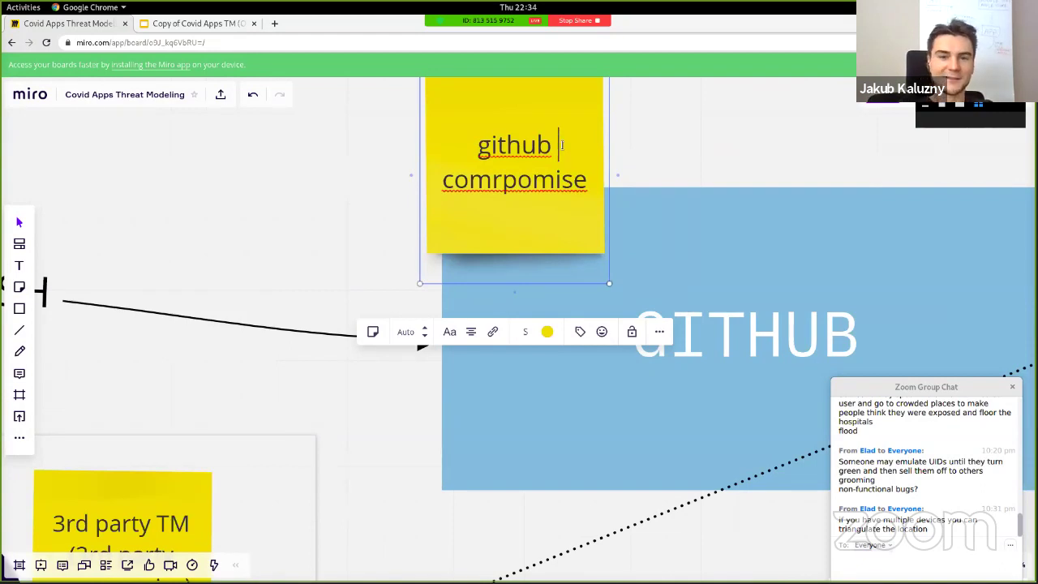
{"action": "type", "text": "("}
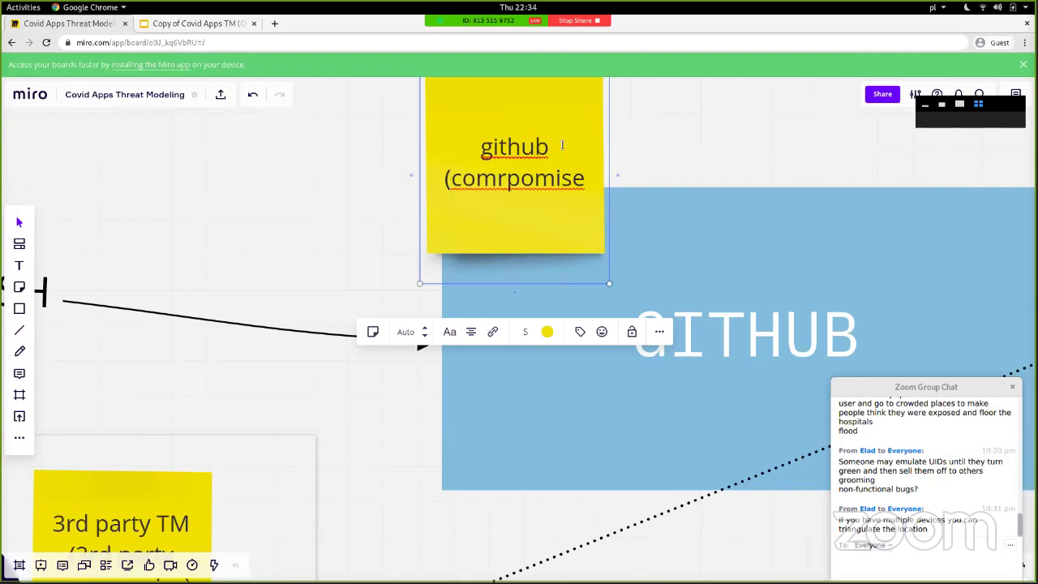
{"action": "key", "text": "Delete"}
{"action": "key", "text": "Delete"}
{"action": "key", "text": "Delete"}
{"action": "key", "text": "Delete"}
{"action": "type", "text": "c"}
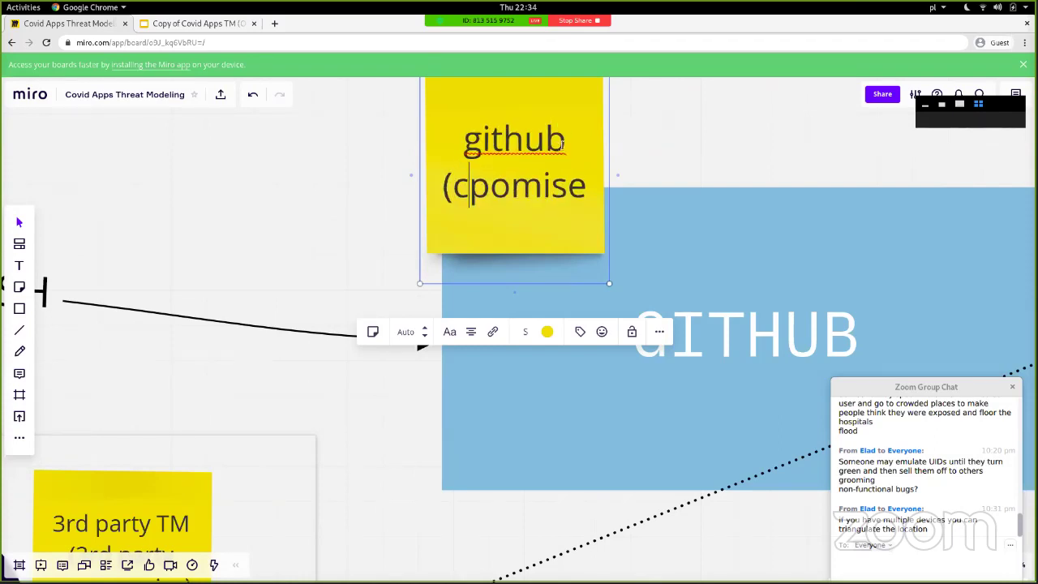
{"action": "type", "text": "ome"}
{"action": "key", "text": "BackSpace"}
{"action": "type", "text": "r"}
{"action": "key", "text": "Right"}
{"action": "key", "text": "Right"}
{"action": "key", "text": "Right"}
{"action": "key", "text": "Right"}
Insert "account" before "compromise" on the note at the GITHUB block so it reads "github account compromise"
{"action": "key", "text": "Left"}
{"action": "key", "text": "Left"}
{"action": "key", "text": "Left"}
{"action": "key", "text": "Left"}
{"action": "key", "text": "Left"}
{"action": "key", "text": "Left"}
{"action": "key", "text": "Left"}
{"action": "key", "text": "Left"}
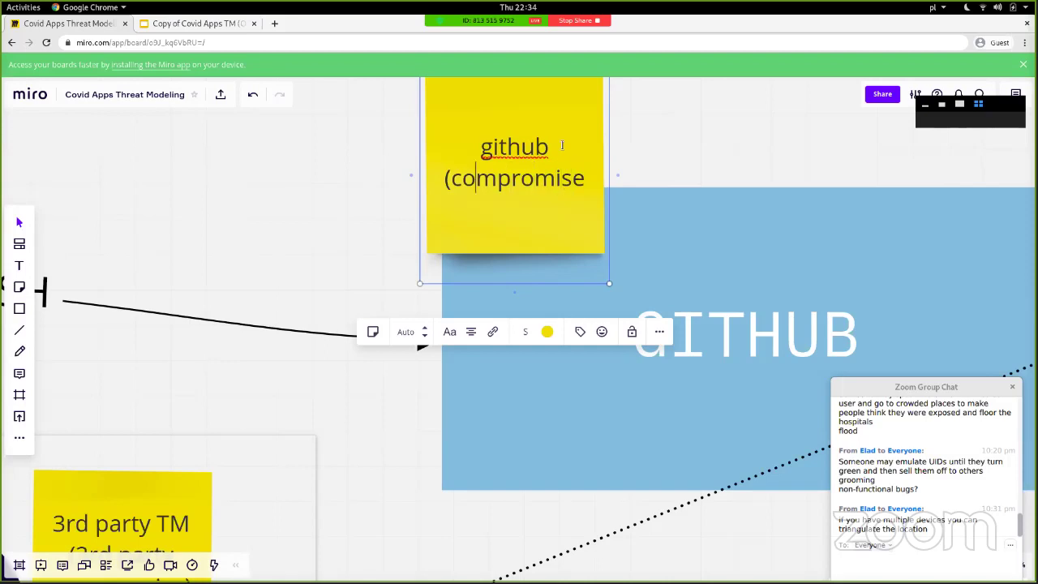
{"action": "key", "text": "BackSpace"}
{"action": "type", "text": "account"}
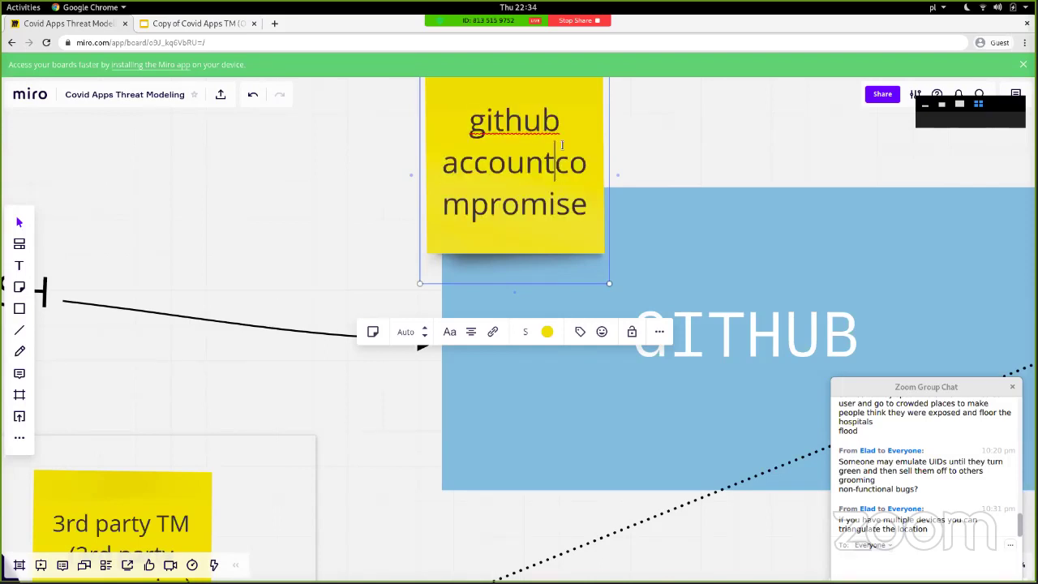
{"action": "left_click", "coordinate": [368, 237]}
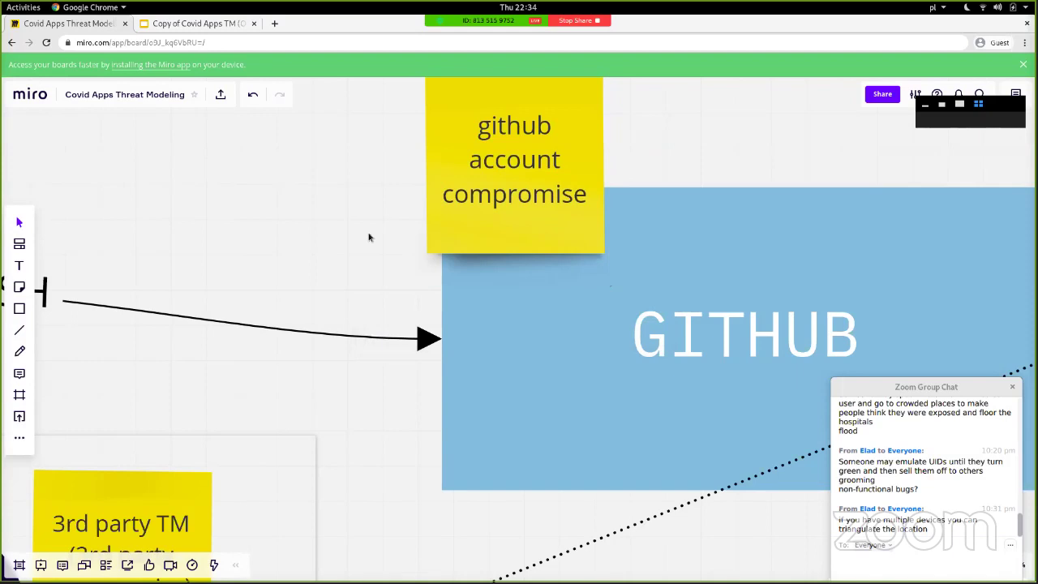
Review the API, SERVER, DASHBOARD, GITHUB and Developer components, including the third-party compromise and weak credentials notes beside Developer
{"action": "scroll", "coordinate": [324, 224], "scroll_direction": "down", "scroll_amount": 3}
{"action": "scroll", "coordinate": [324, 225], "scroll_direction": "left", "scroll_amount": 5}
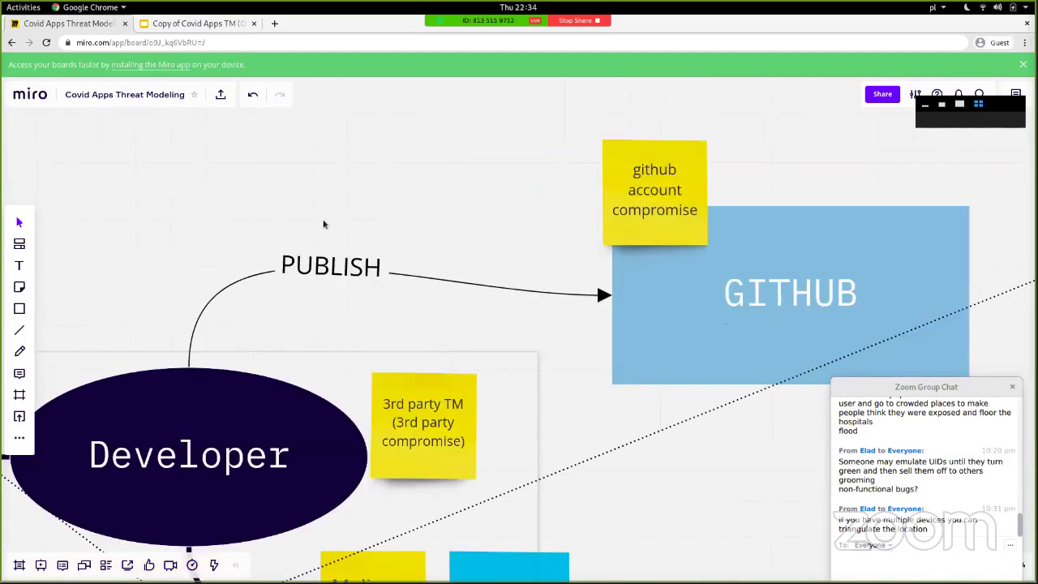
{"action": "scroll", "coordinate": [322, 224], "scroll_direction": "left", "scroll_amount": 3}
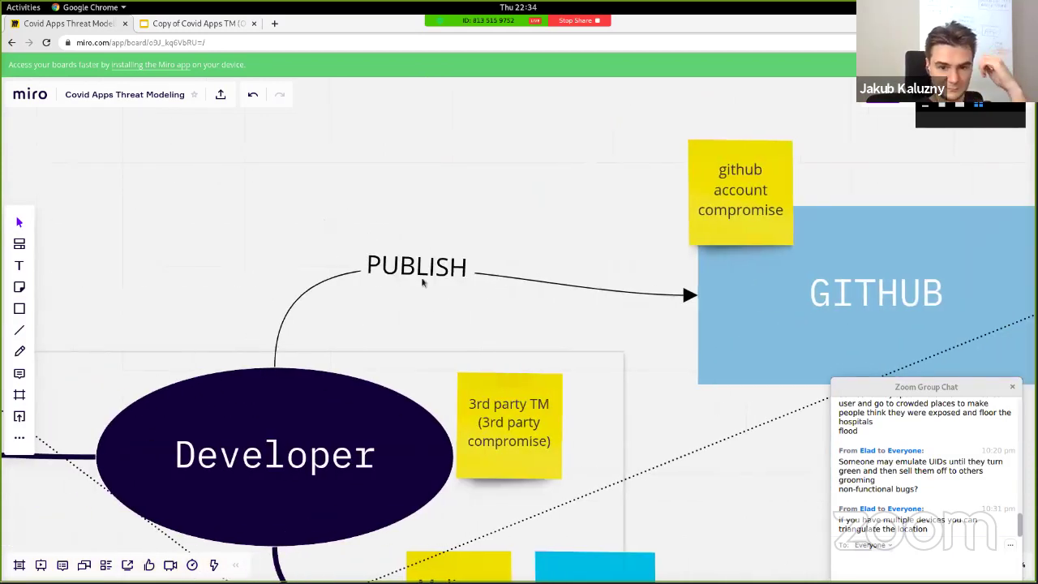
{"action": "scroll", "coordinate": [423, 280], "scroll_direction": "down", "scroll_amount": 3}
{"action": "scroll", "coordinate": [421, 282], "scroll_direction": "down", "scroll_amount": 4}
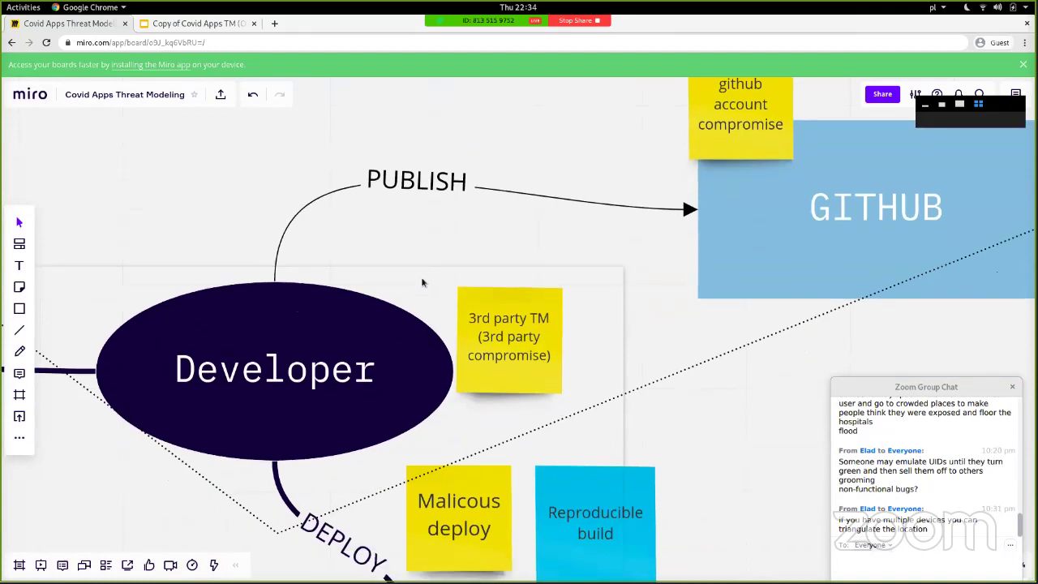
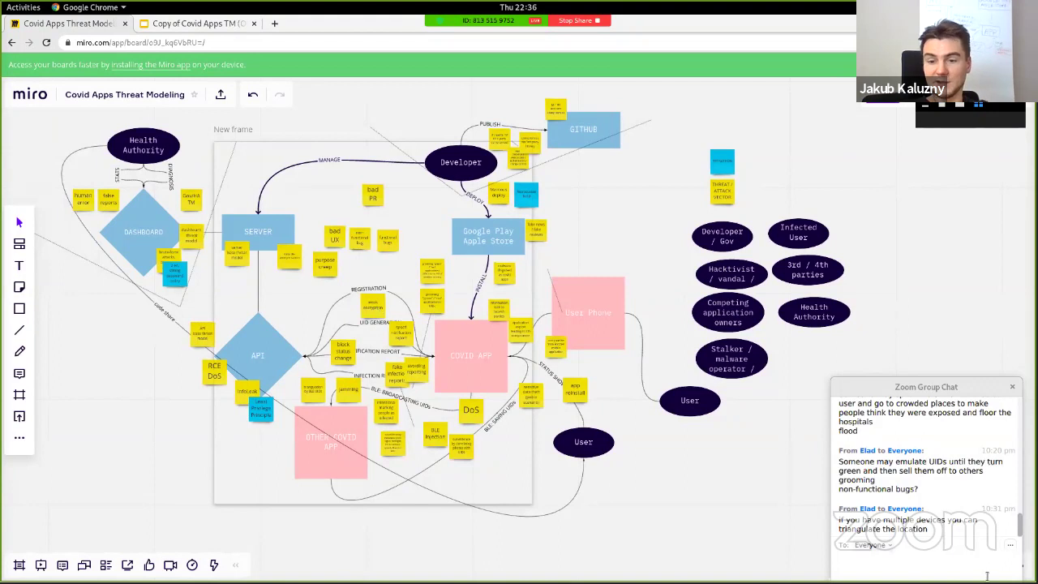
{"action": "left_click", "coordinate": [970, 565]}
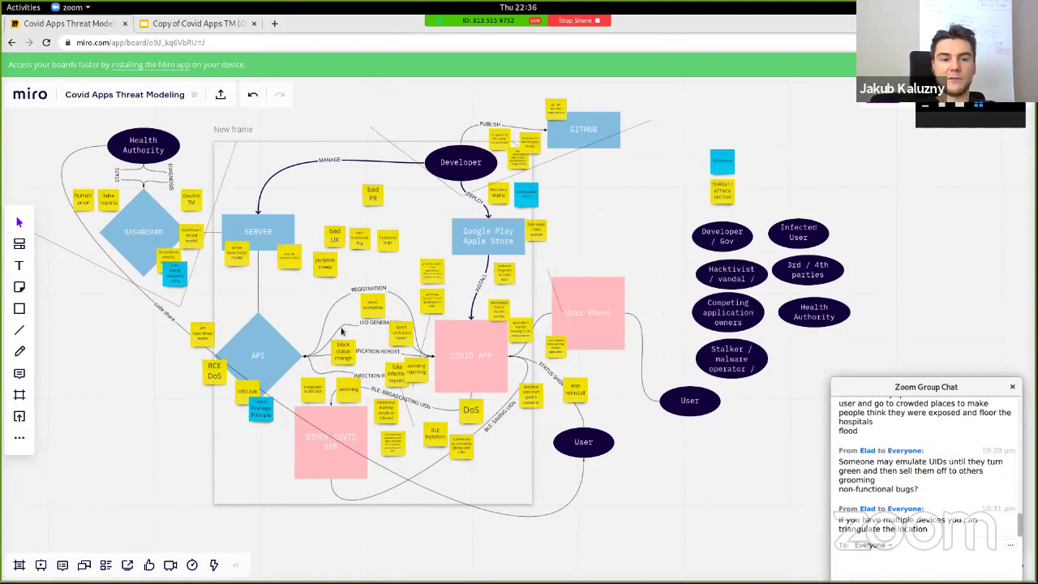
{"action": "left_click", "coordinate": [254, 361]}
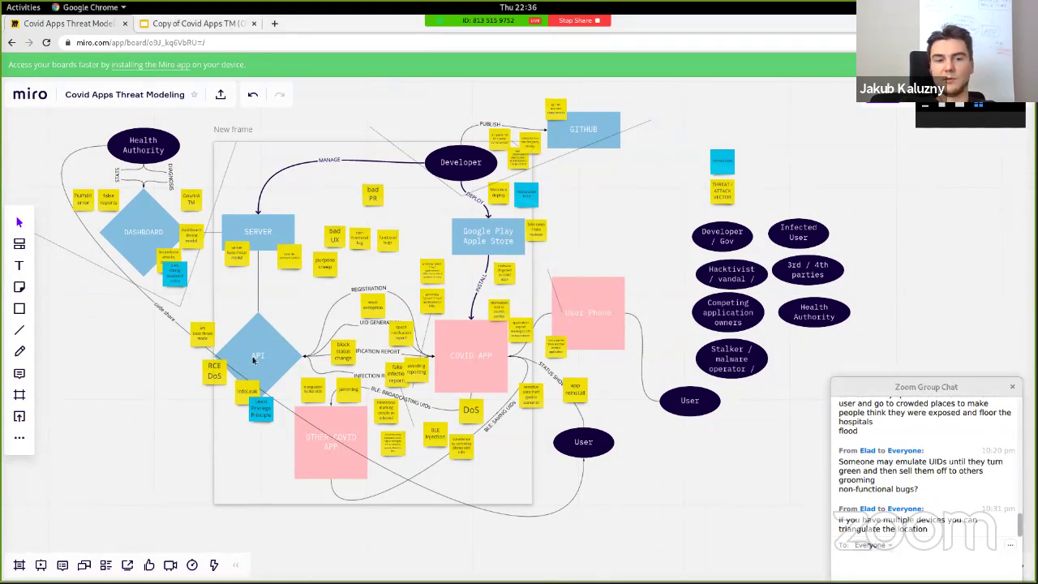
{"action": "left_click", "coordinate": [254, 361]}
{"action": "left_click", "coordinate": [260, 213]}
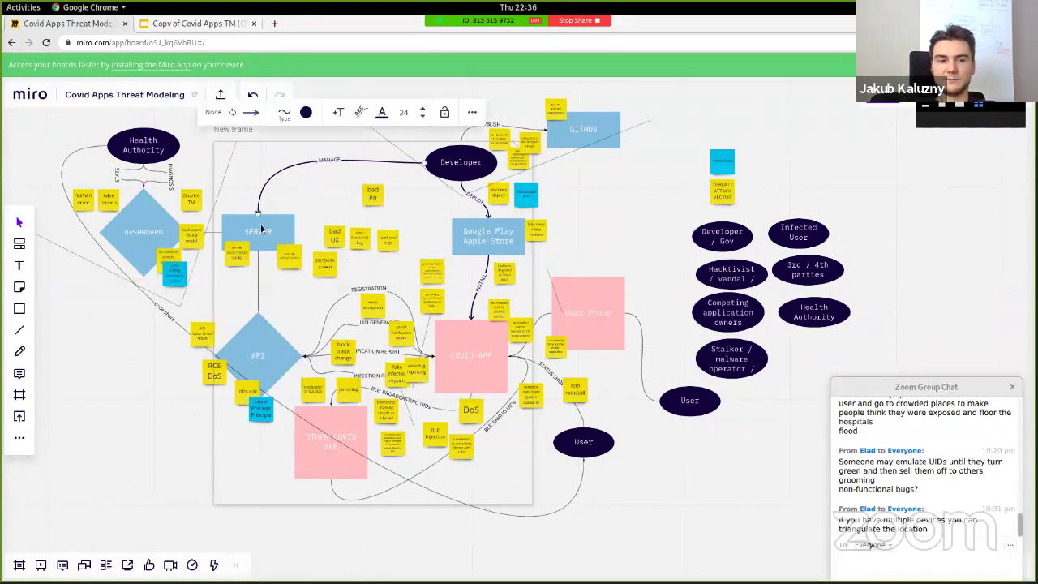
{"action": "left_click", "coordinate": [261, 229]}
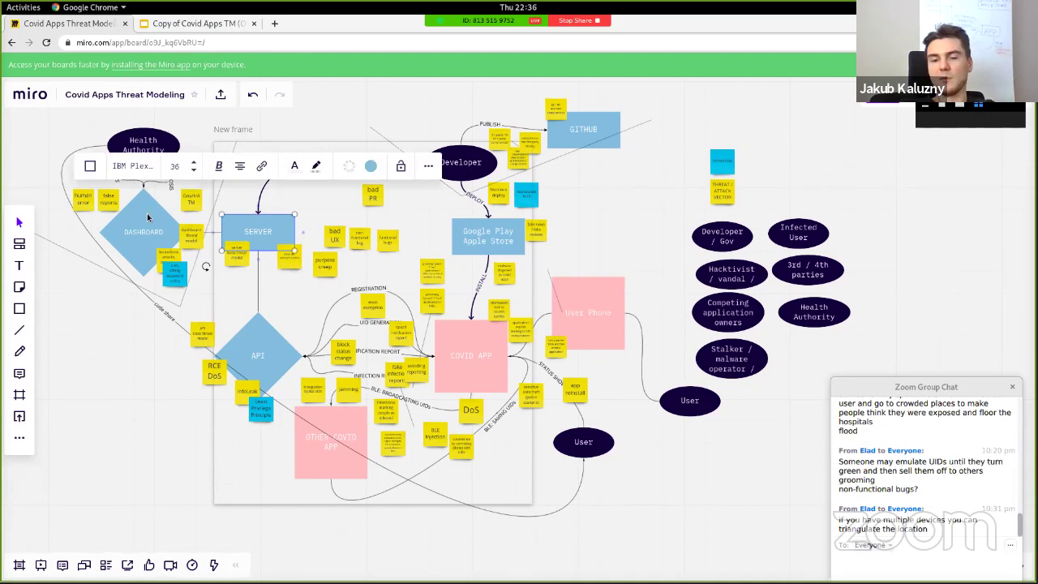
{"action": "left_click", "coordinate": [147, 217]}
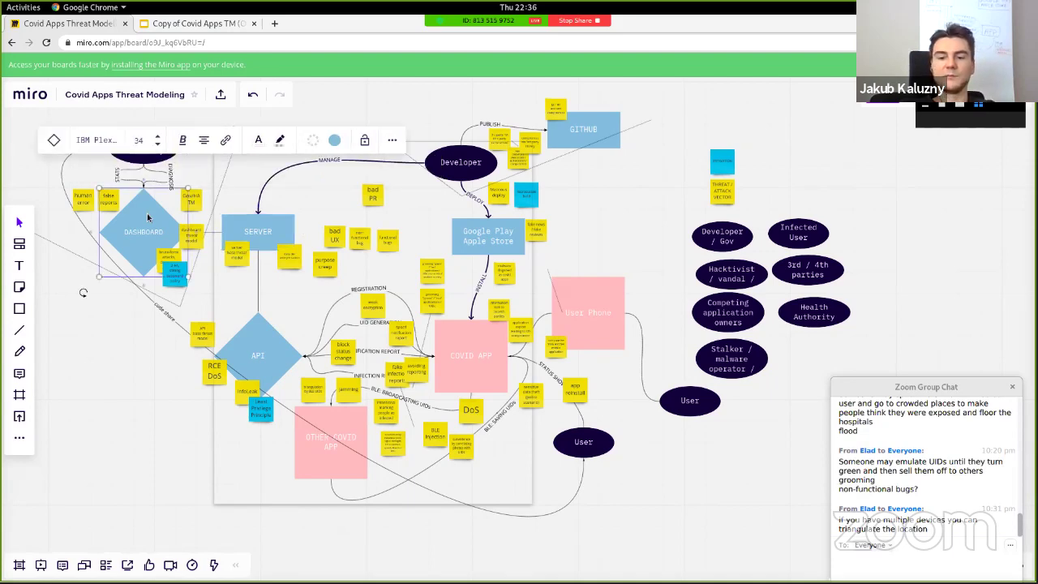
{"action": "left_click", "coordinate": [575, 130]}
{"action": "left_click", "coordinate": [476, 152]}
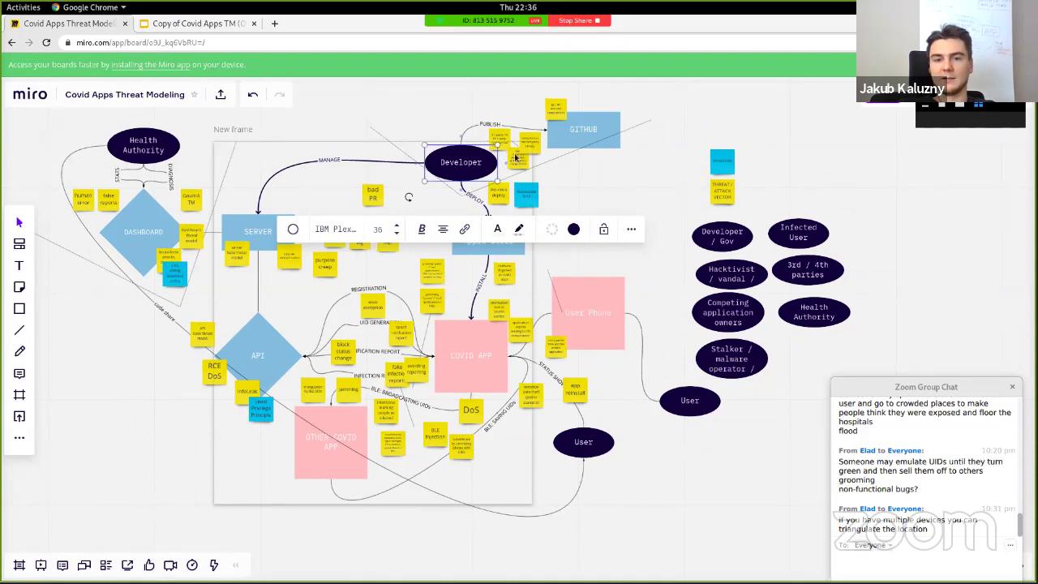
{"action": "scroll", "coordinate": [516, 156], "scroll_direction": "up", "scroll_amount": 5}
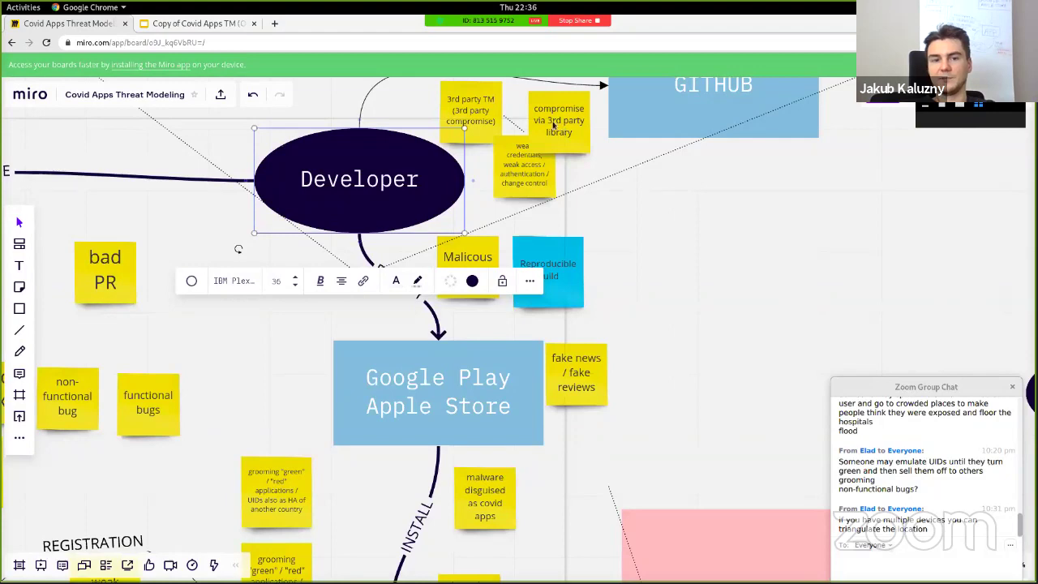
{"action": "left_click", "coordinate": [479, 109]}
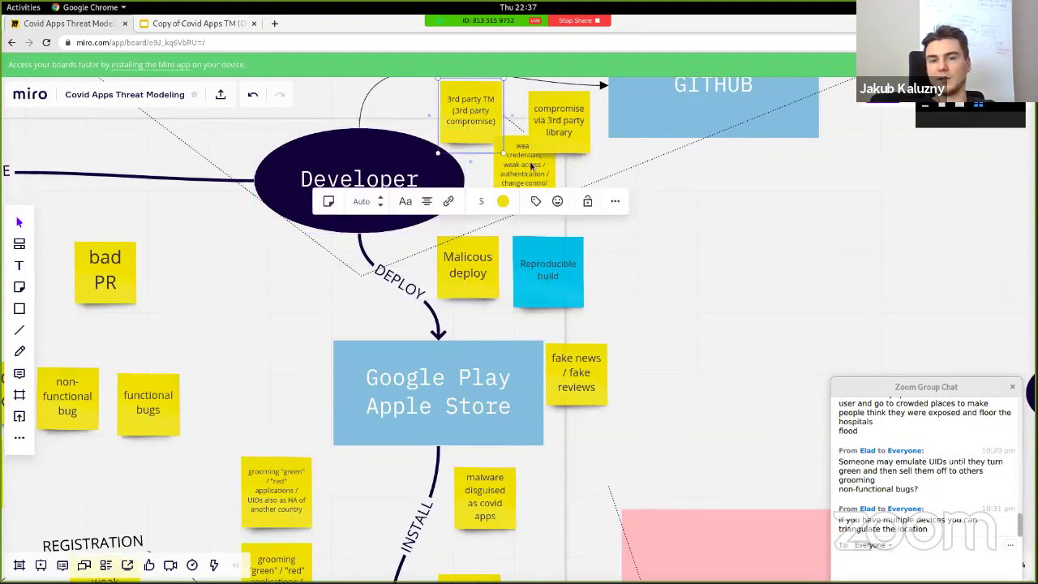
{"action": "left_click", "coordinate": [533, 161]}
{"action": "left_click", "coordinate": [521, 190]}
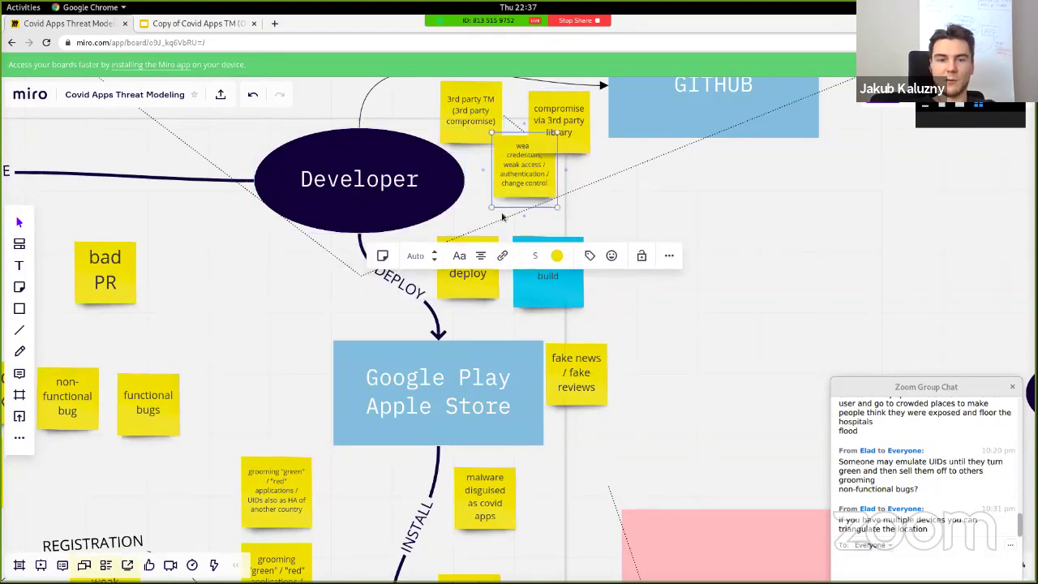
Duplicate the "information leak to 3rd/4th parties" note onto the upper part of COVID APP and set its text to "mobile app base threat model"
{"action": "scroll", "coordinate": [502, 217], "scroll_direction": "down", "scroll_amount": 5}
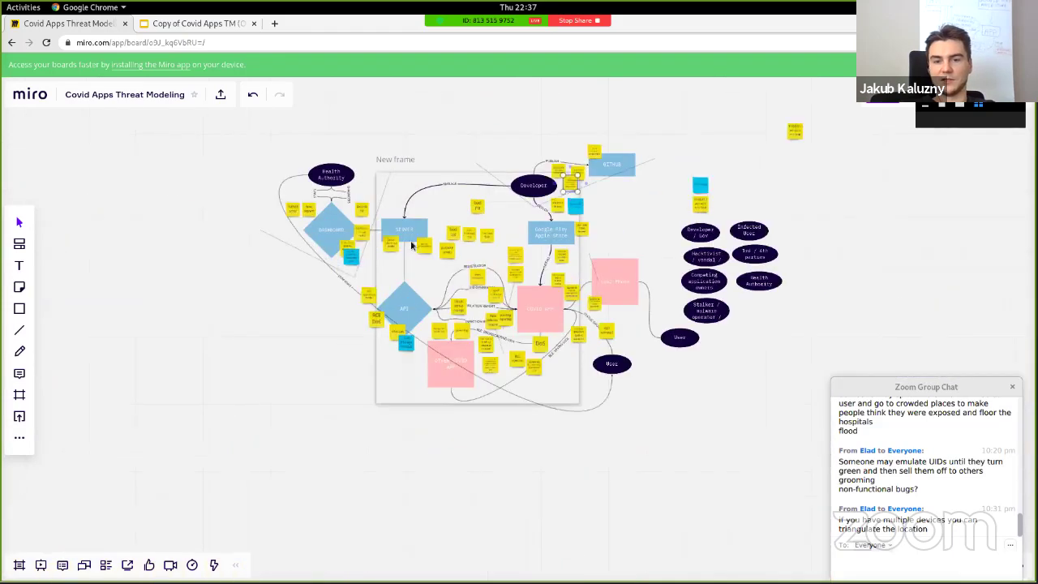
{"action": "scroll", "coordinate": [412, 245], "scroll_direction": "up", "scroll_amount": 5}
{"action": "scroll", "coordinate": [412, 245], "scroll_direction": "down", "scroll_amount": 3}
{"action": "left_click_drag", "start_coordinate": [536, 263], "coordinate": [550, 267]}
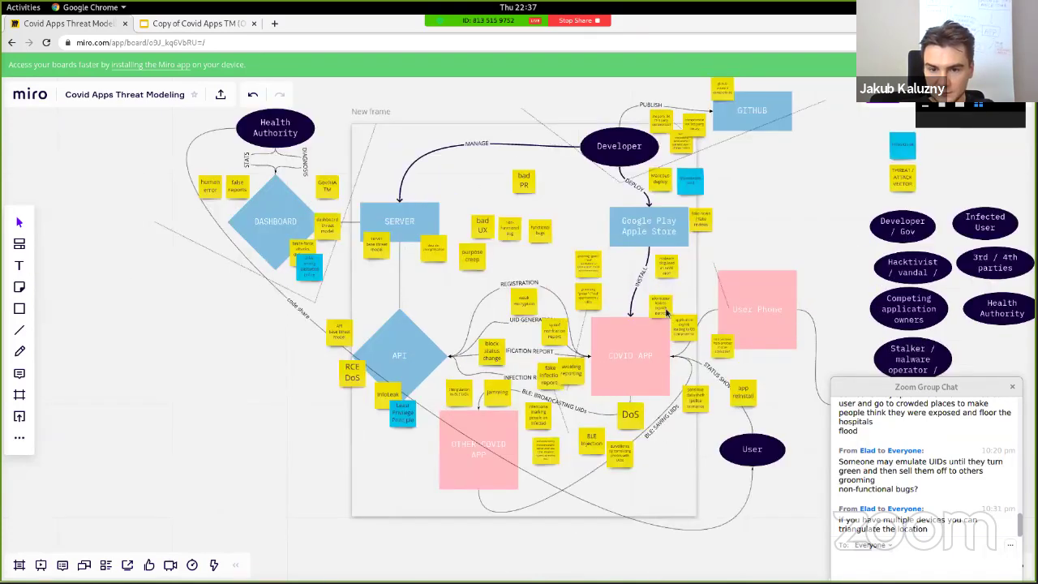
{"action": "scroll", "coordinate": [666, 312], "scroll_direction": "up", "scroll_amount": 3}
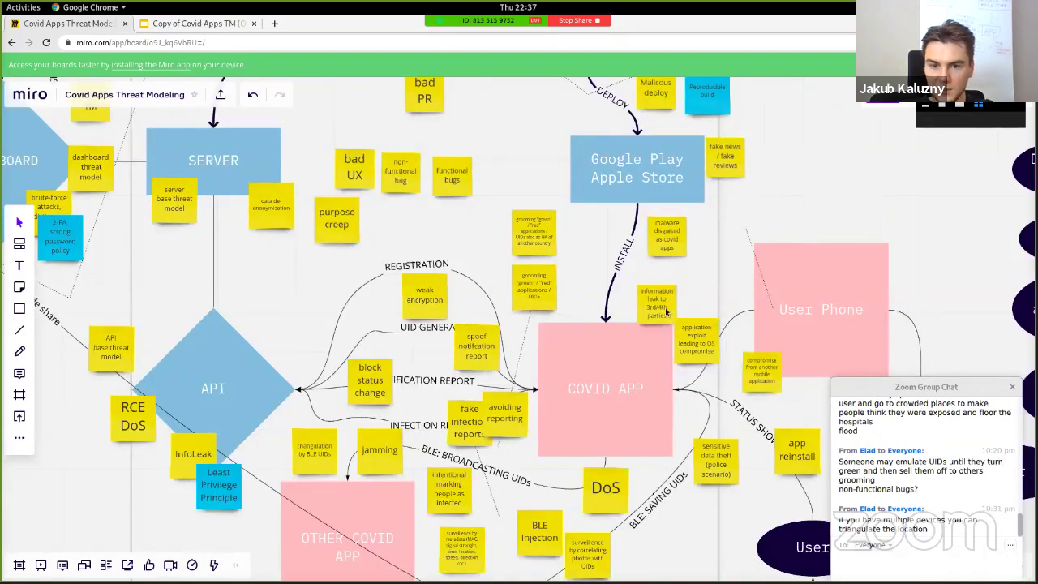
{"action": "left_click", "coordinate": [666, 312]}
{"action": "left_click_drag", "start_coordinate": [666, 312], "coordinate": [622, 347]}
{"action": "type", "text": "mobi"}
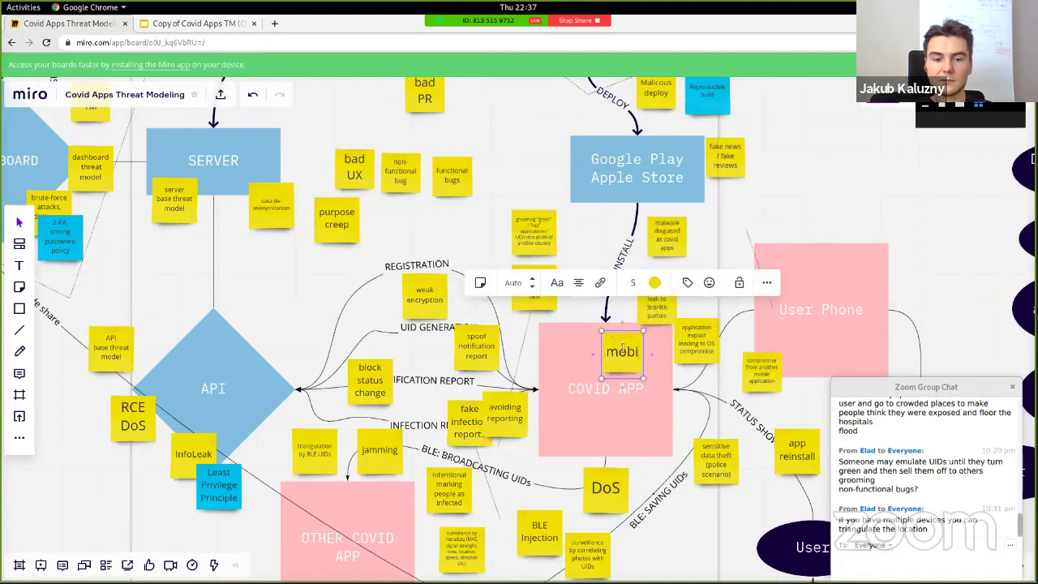
{"action": "type", "text": "le app base threat model"}
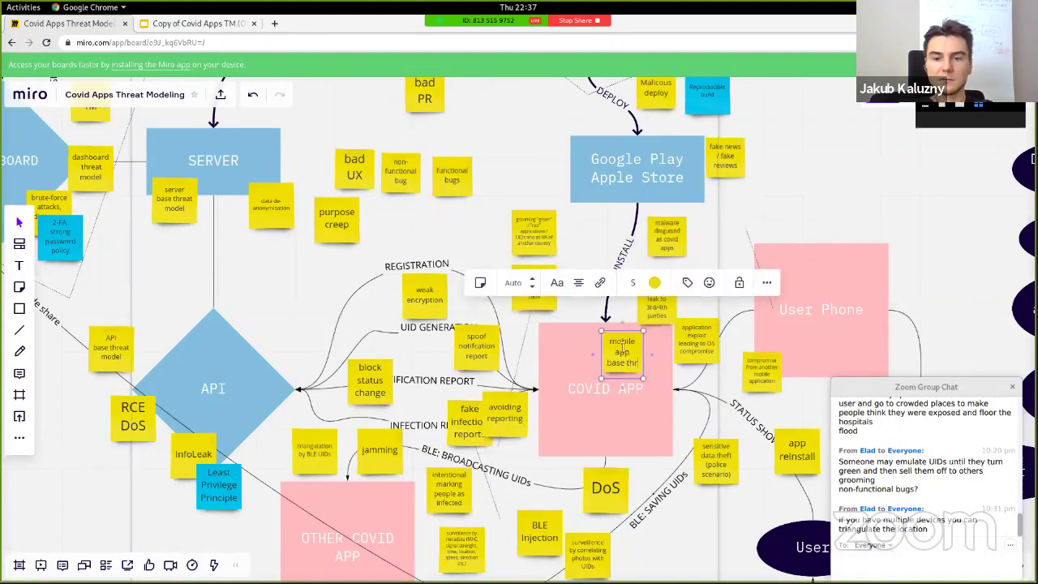
{"action": "left_click", "coordinate": [577, 314]}
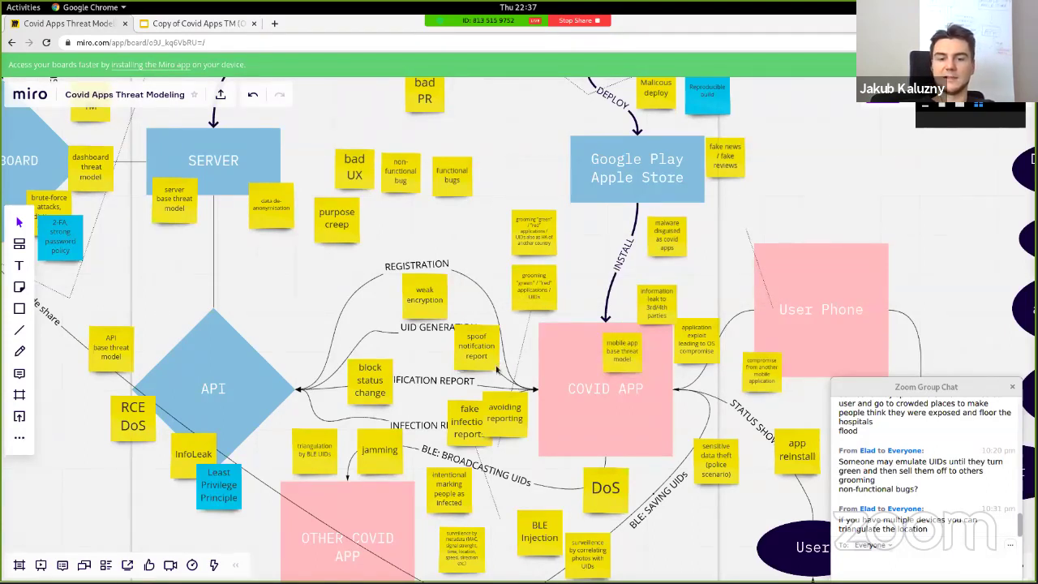
Reword the "avoiding reporting" note beside COVID APP to "avoiding being reported"
{"action": "left_click", "coordinate": [502, 411]}
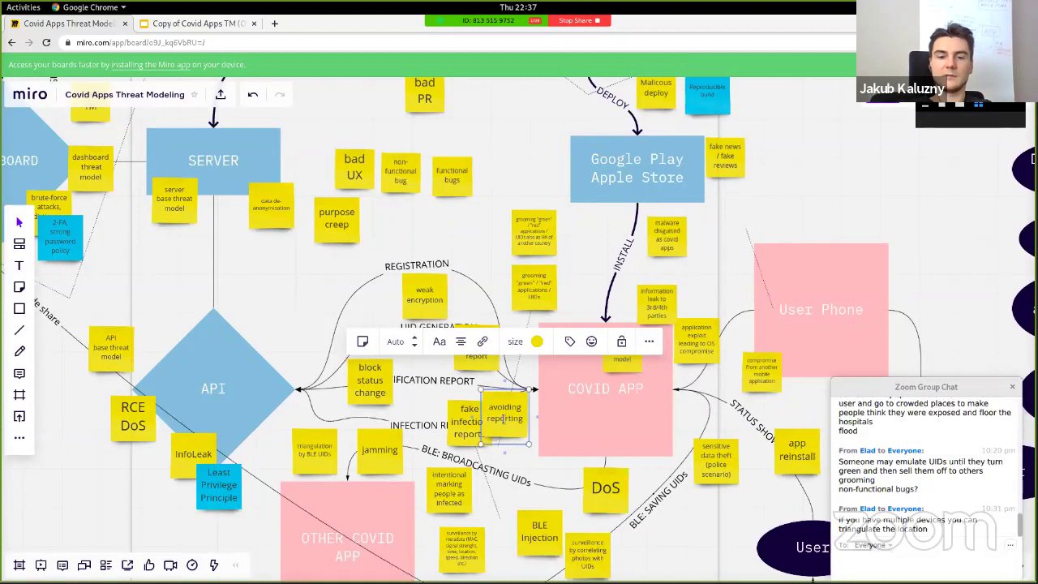
{"action": "double_click", "coordinate": [503, 419]}
{"action": "left_click", "coordinate": [503, 418]}
{"action": "key", "text": "BackSpace"}
{"action": "key", "text": "BackSpace"}
{"action": "key", "text": "BackSpace"}
{"action": "key", "text": "BackSpace"}
{"action": "key", "text": "BackSpace"}
{"action": "key", "text": "BackSpace"}
{"action": "key", "text": "BackSpace"}
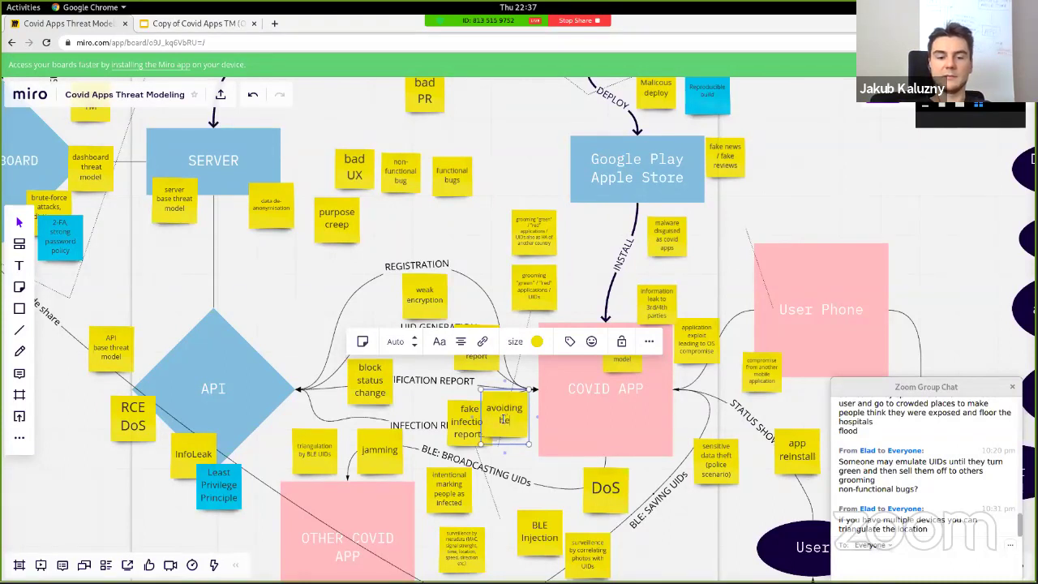
{"action": "key", "text": "BackSpace"}
{"action": "key", "text": "BackSpace"}
{"action": "type", "text": "being reporte"}
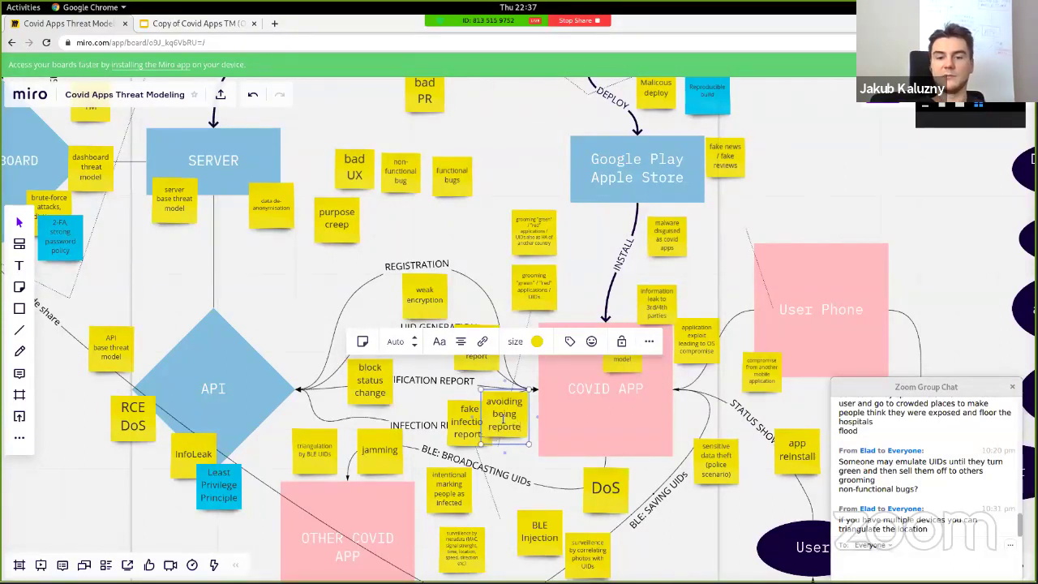
{"action": "type", "text": "d"}
{"action": "key", "text": "Escape"}
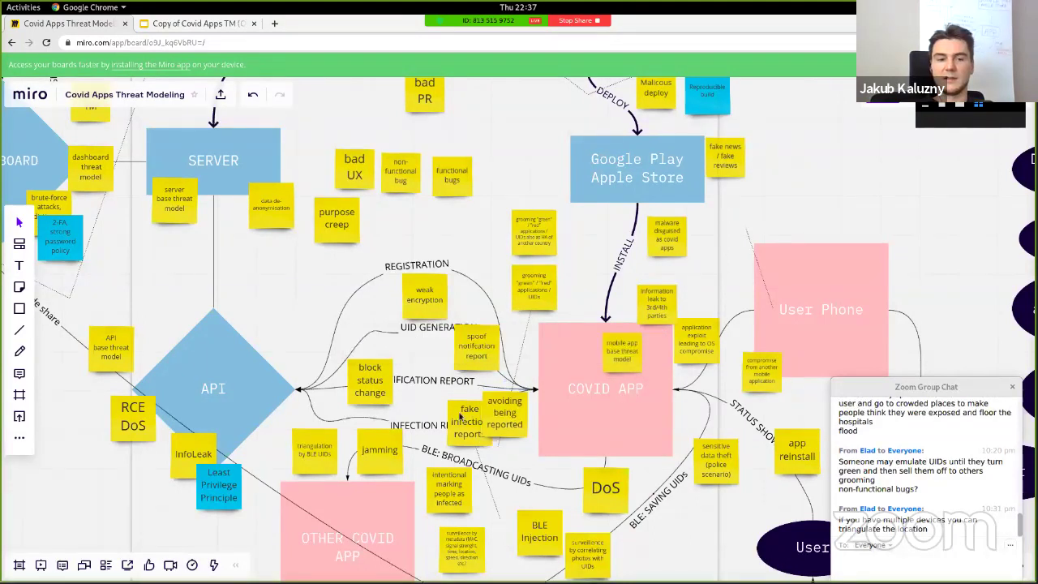
Examine the threat notes along the report and BLE broadcasting flows, then those around COVID APP, OTHER COVID APP and SERVER
{"action": "left_click", "coordinate": [460, 416]}
{"action": "left_click", "coordinate": [379, 387]}
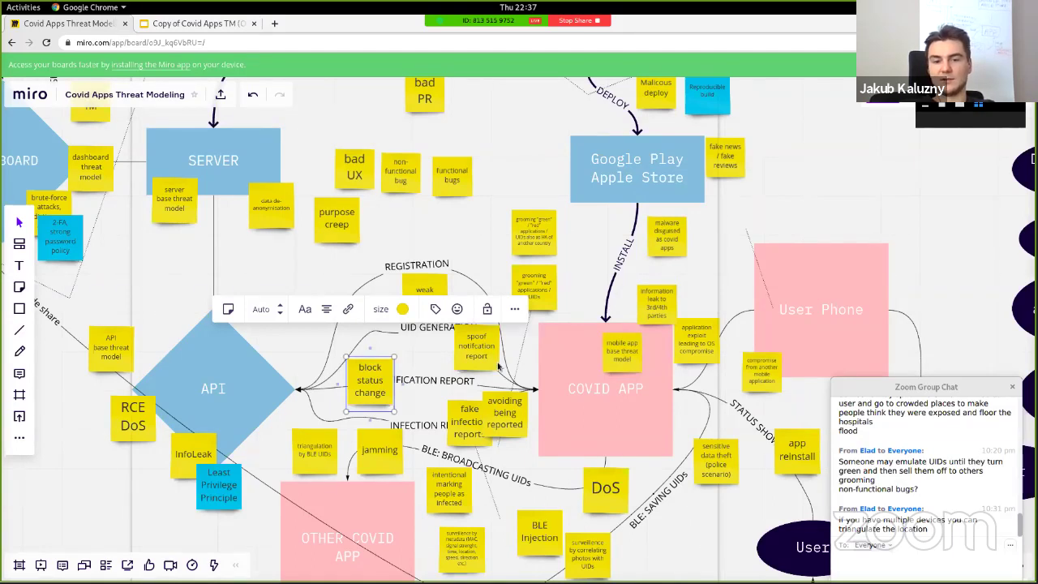
{"action": "left_click", "coordinate": [430, 457]}
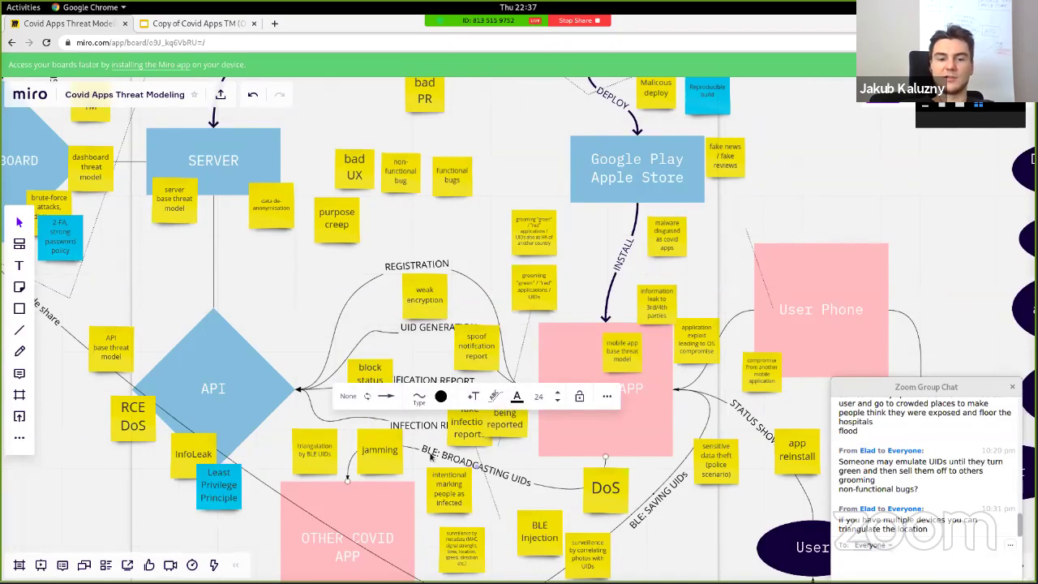
{"action": "left_click", "coordinate": [378, 457]}
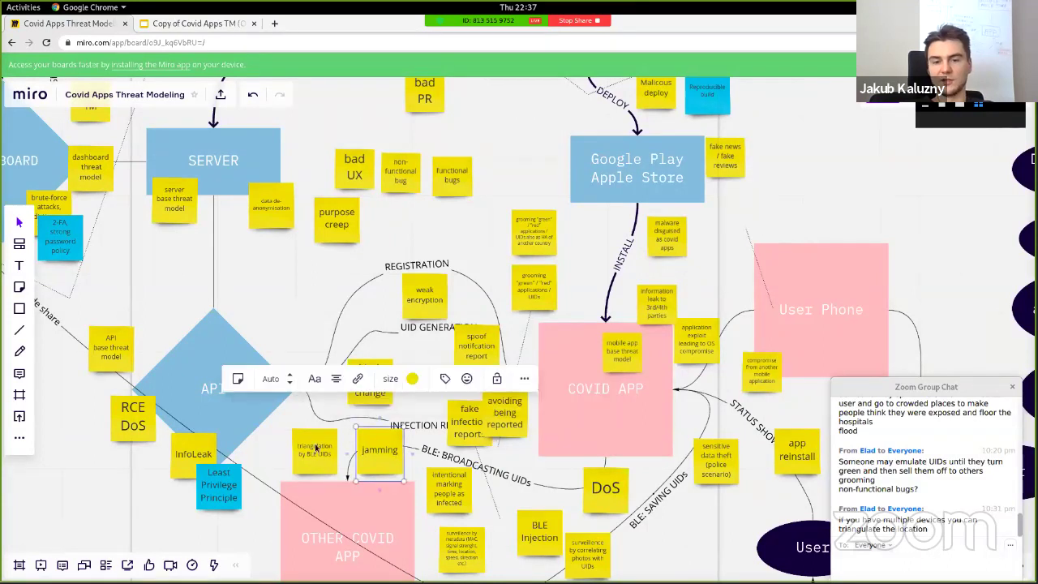
{"action": "left_click", "coordinate": [457, 488]}
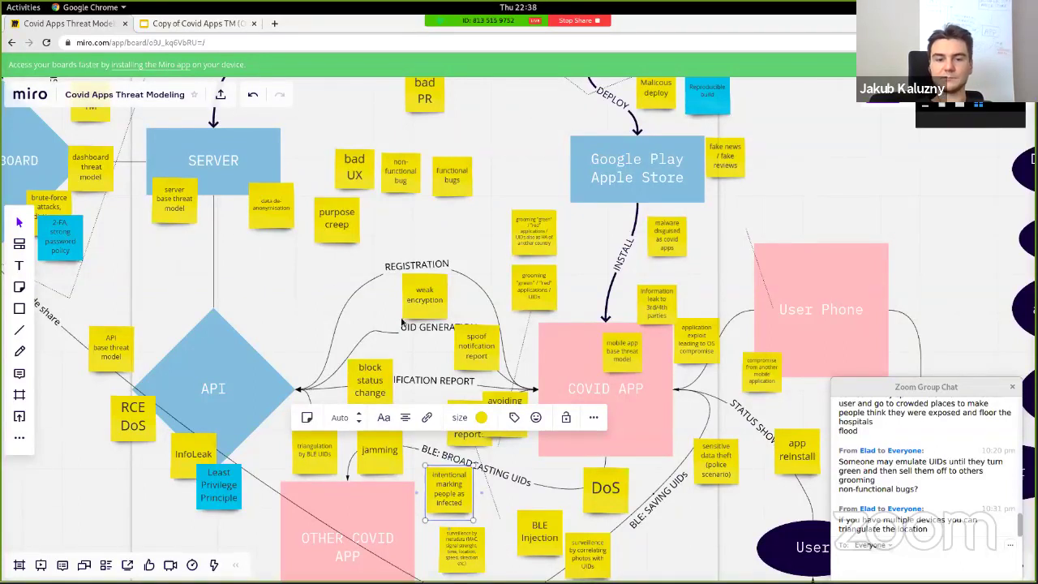
{"action": "left_click", "coordinate": [395, 469]}
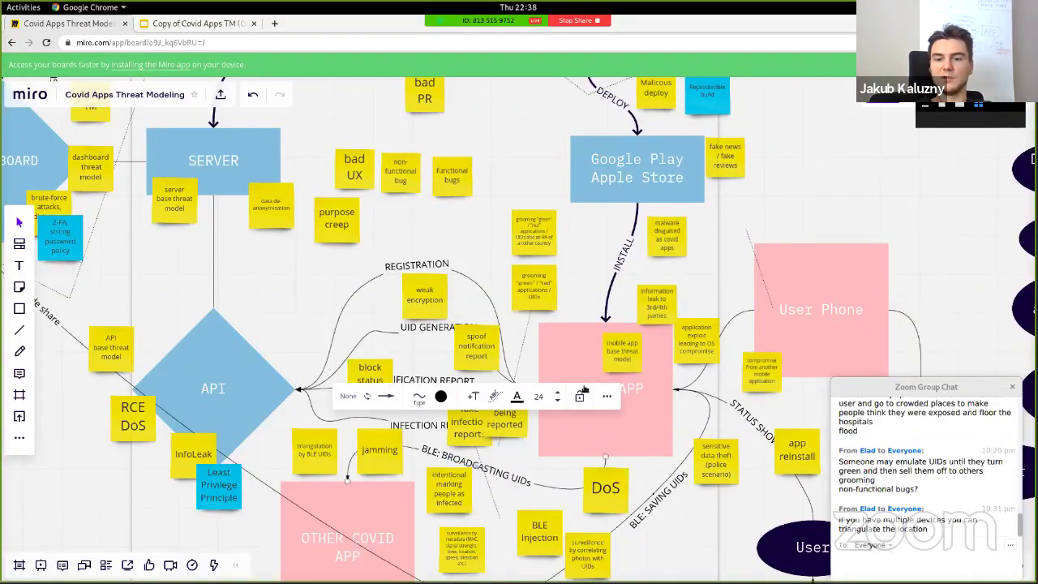
{"action": "left_click", "coordinate": [648, 389]}
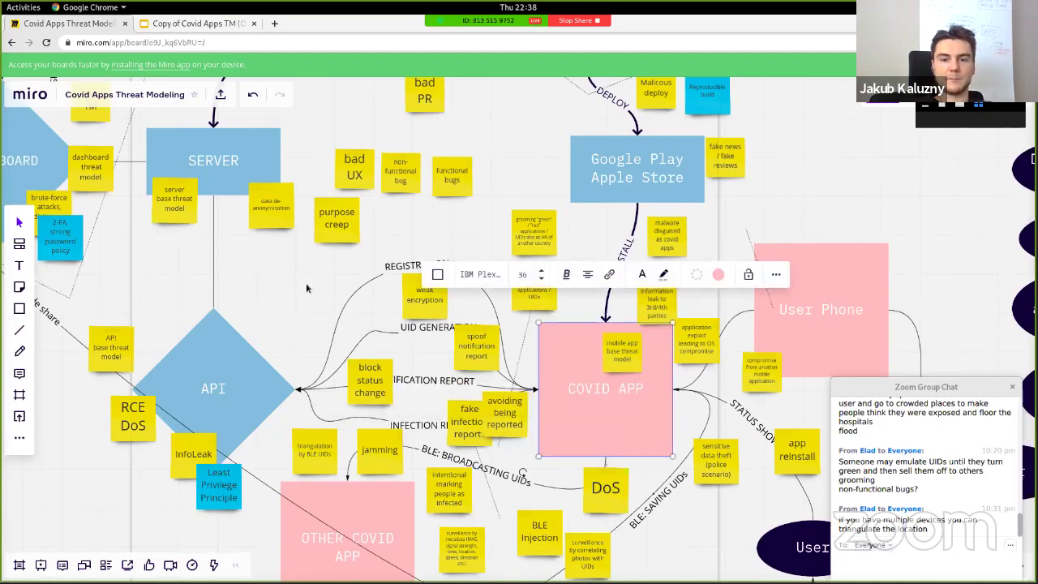
{"action": "scroll", "coordinate": [306, 288], "scroll_direction": "down", "scroll_amount": 5}
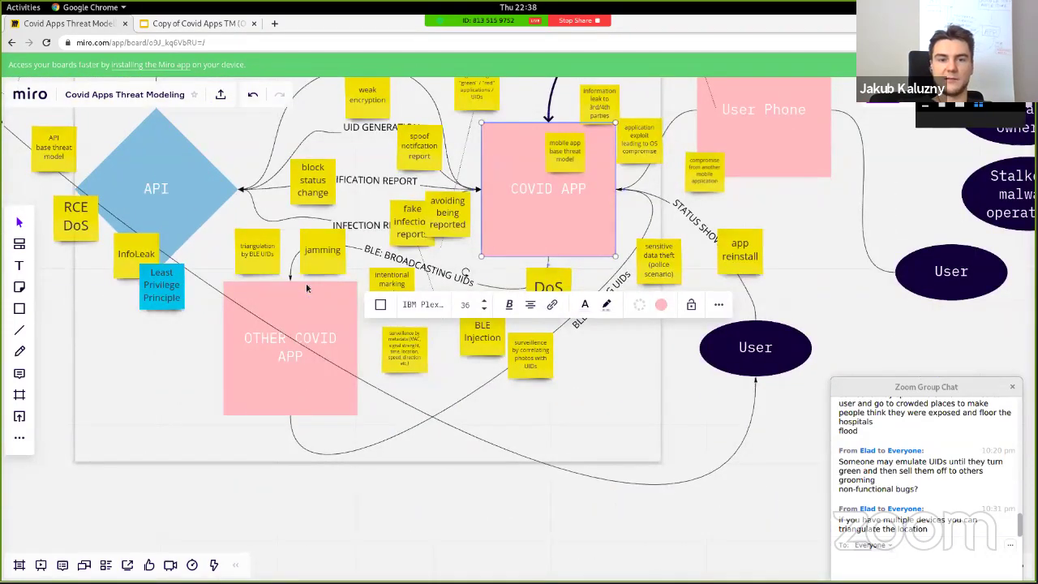
{"action": "scroll", "coordinate": [306, 288], "scroll_direction": "up", "scroll_amount": 3}
{"action": "scroll", "coordinate": [306, 287], "scroll_direction": "up", "scroll_amount": 3}
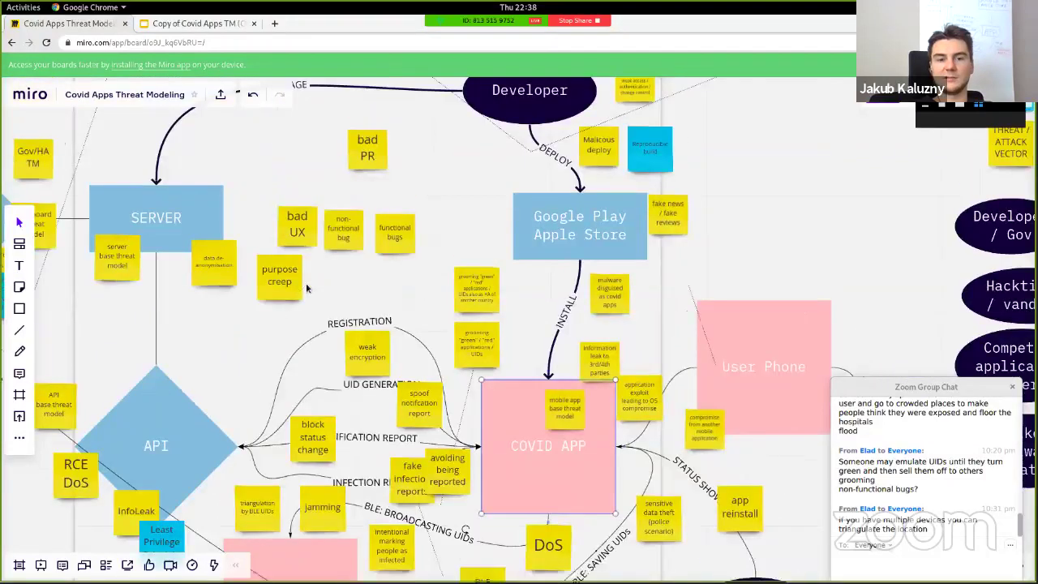
{"action": "scroll", "coordinate": [306, 287], "scroll_direction": "left", "scroll_amount": 1}
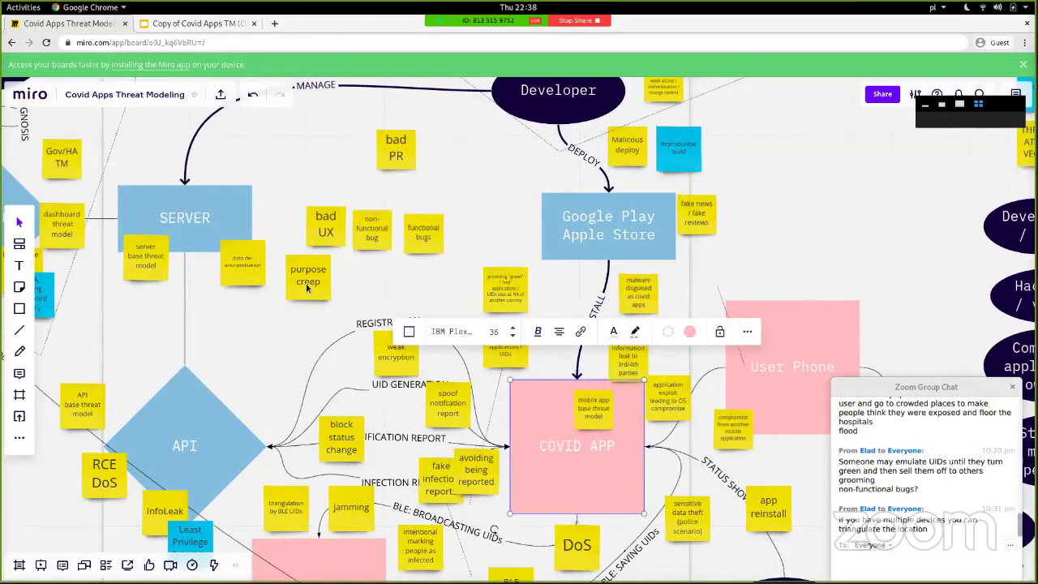
Review the Google Play / Apple Store component and the bad PR, bad UX, bug, fake news / fake reviews and purpose creep notes
{"action": "left_click", "coordinate": [639, 213]}
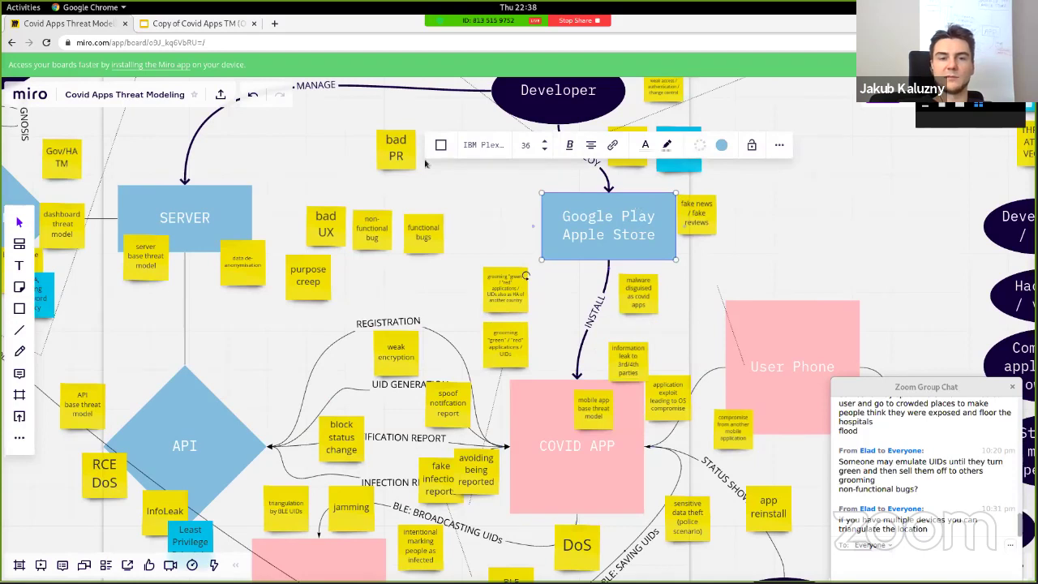
{"action": "left_click", "coordinate": [401, 157]}
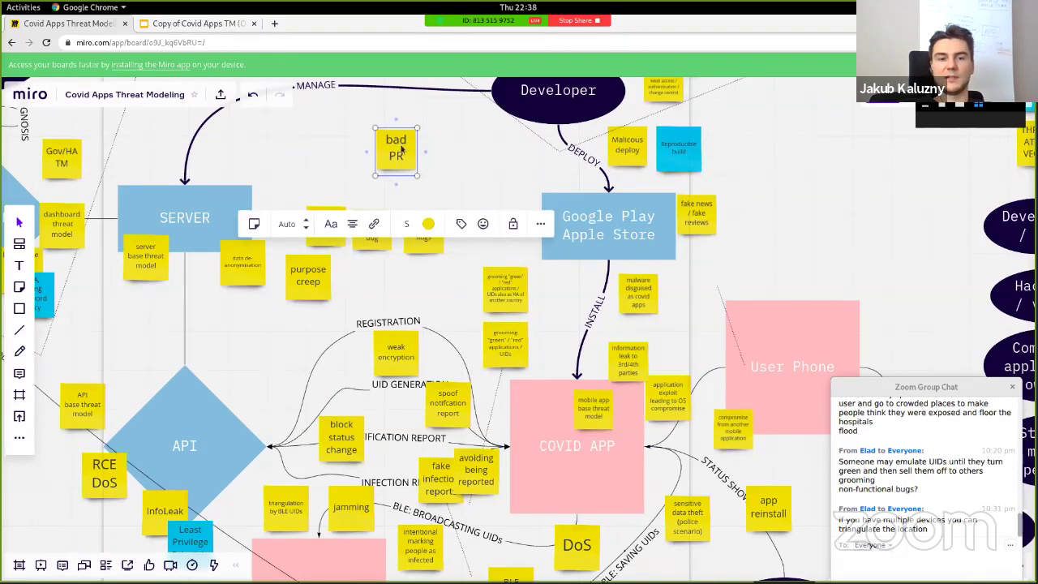
{"action": "left_click", "coordinate": [326, 190]}
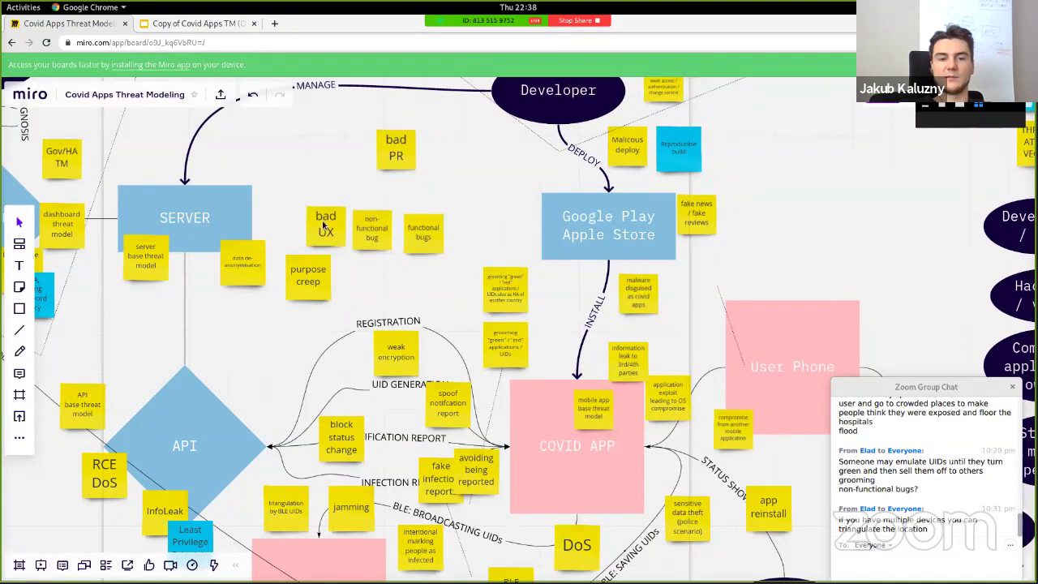
{"action": "left_click", "coordinate": [324, 227]}
{"action": "left_click", "coordinate": [432, 240]}
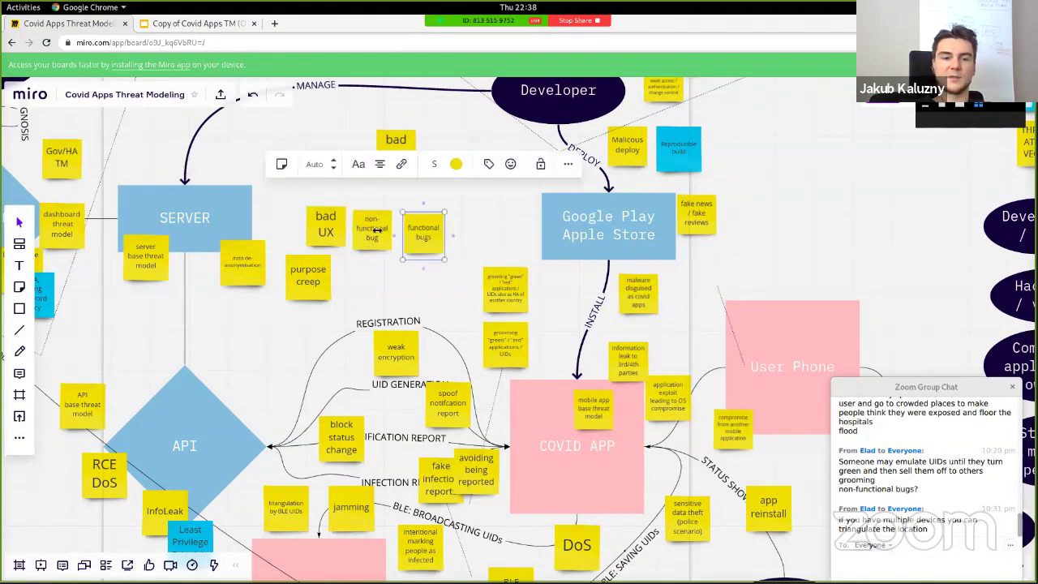
{"action": "left_click", "coordinate": [373, 231]}
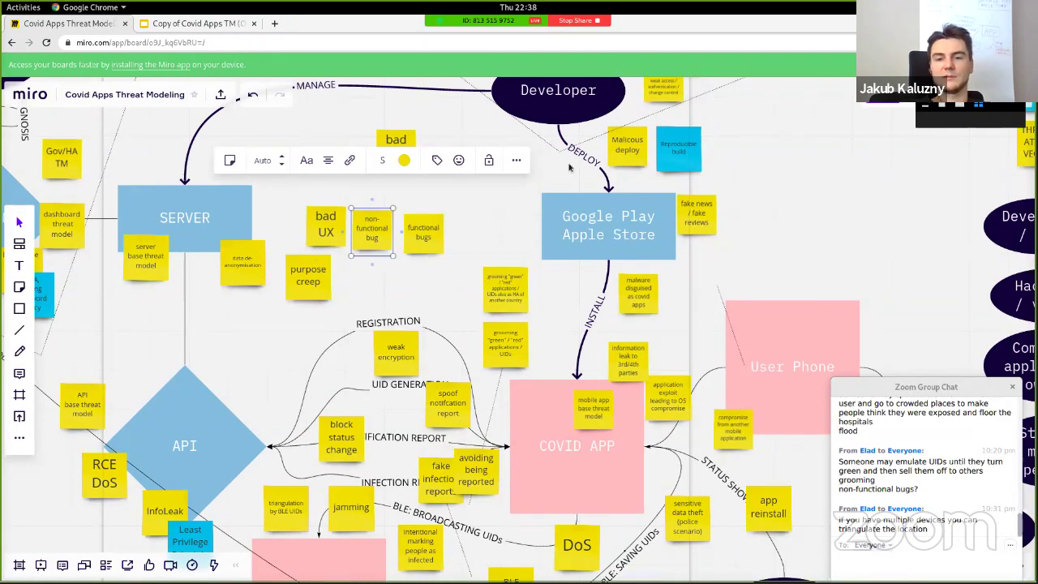
{"action": "left_click", "coordinate": [487, 231]}
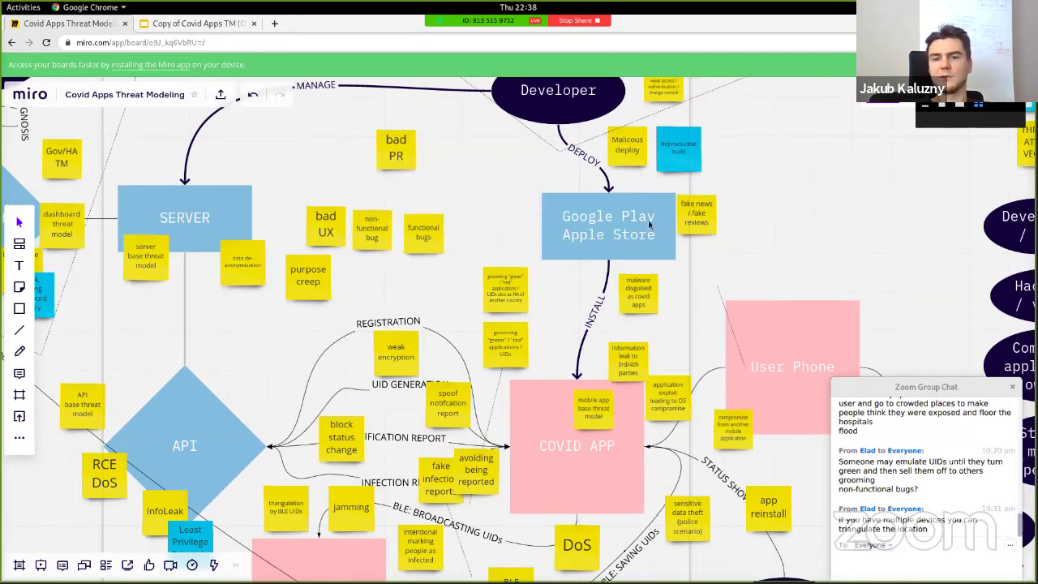
{"action": "left_click", "coordinate": [701, 218]}
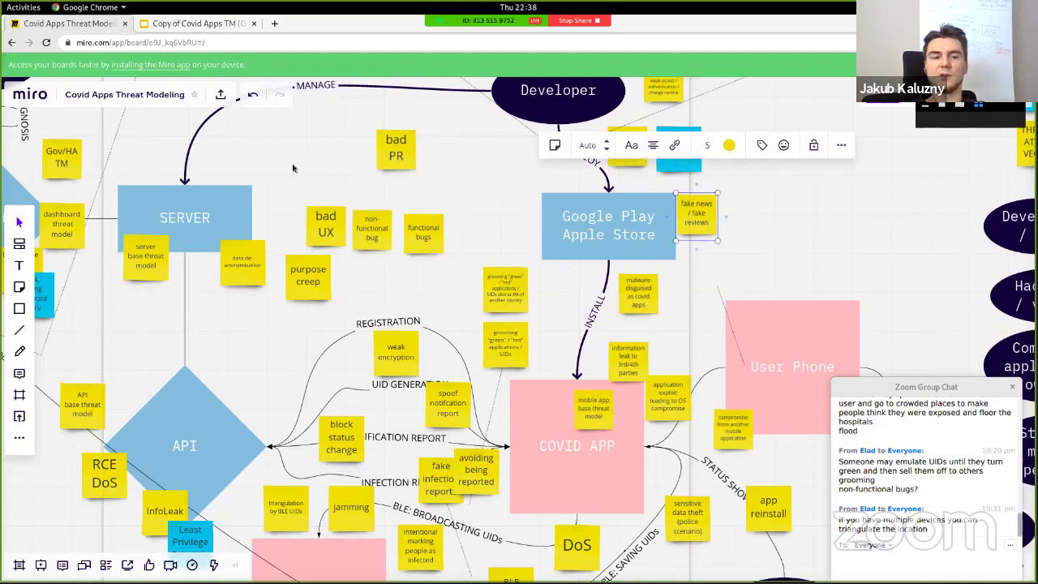
{"action": "left_click", "coordinate": [302, 276]}
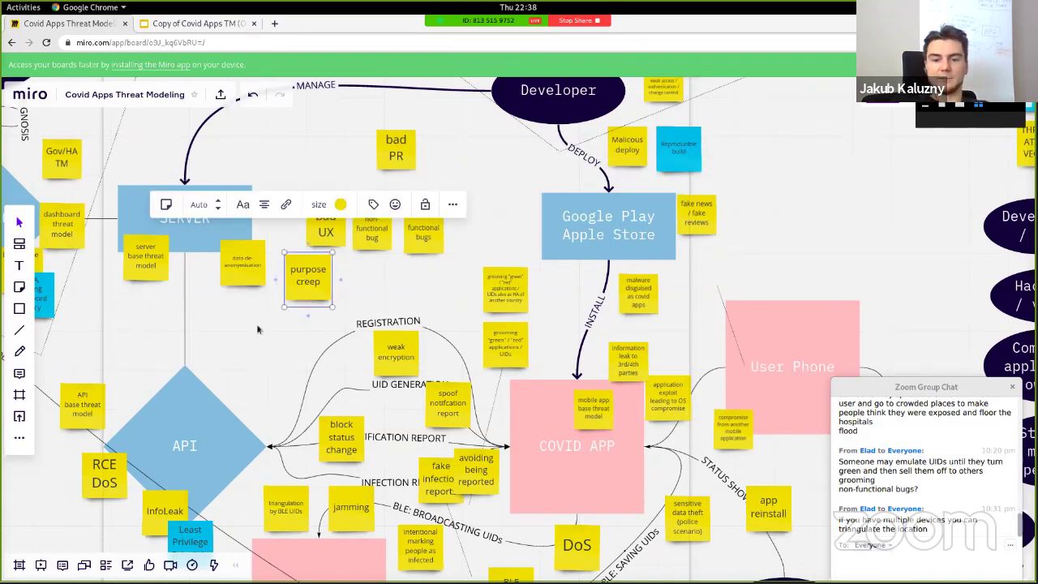
Move the blue "Reproducible build" mitigation note so that it partly overlaps the "Malicous deploy" note beside the DEPLOY flow
{"action": "scroll", "coordinate": [257, 328], "scroll_direction": "down", "scroll_amount": 2}
{"action": "scroll", "coordinate": [257, 329], "scroll_direction": "left", "scroll_amount": 1}
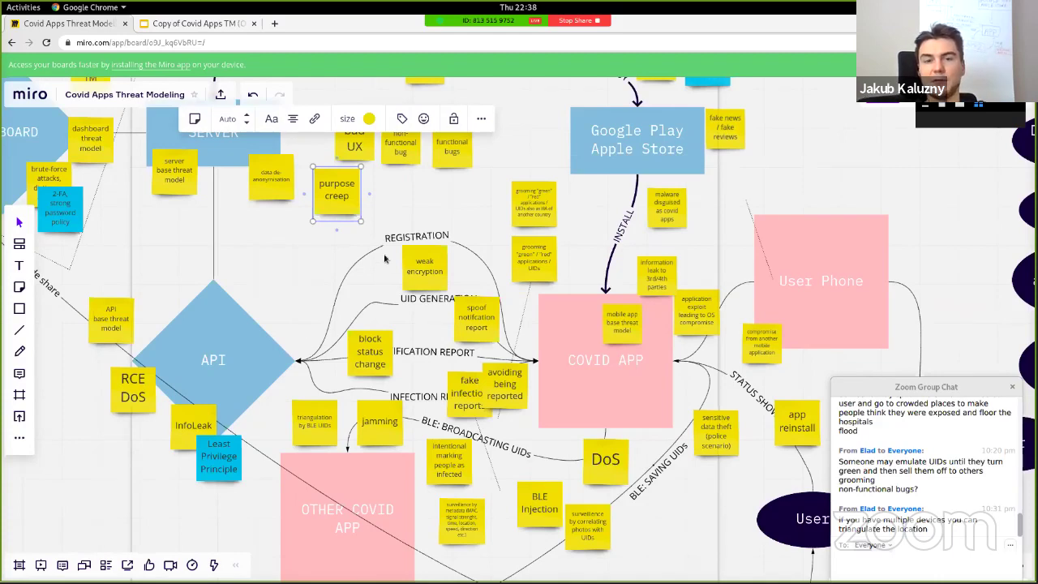
{"action": "scroll", "coordinate": [384, 259], "scroll_direction": "up", "scroll_amount": 5}
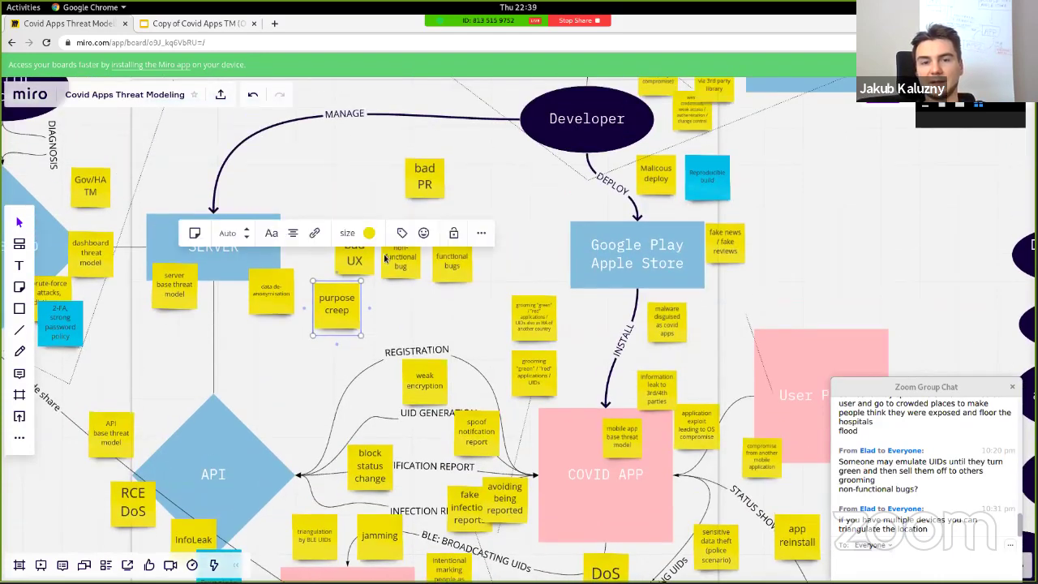
{"action": "scroll", "coordinate": [475, 193], "scroll_direction": "up", "scroll_amount": 5}
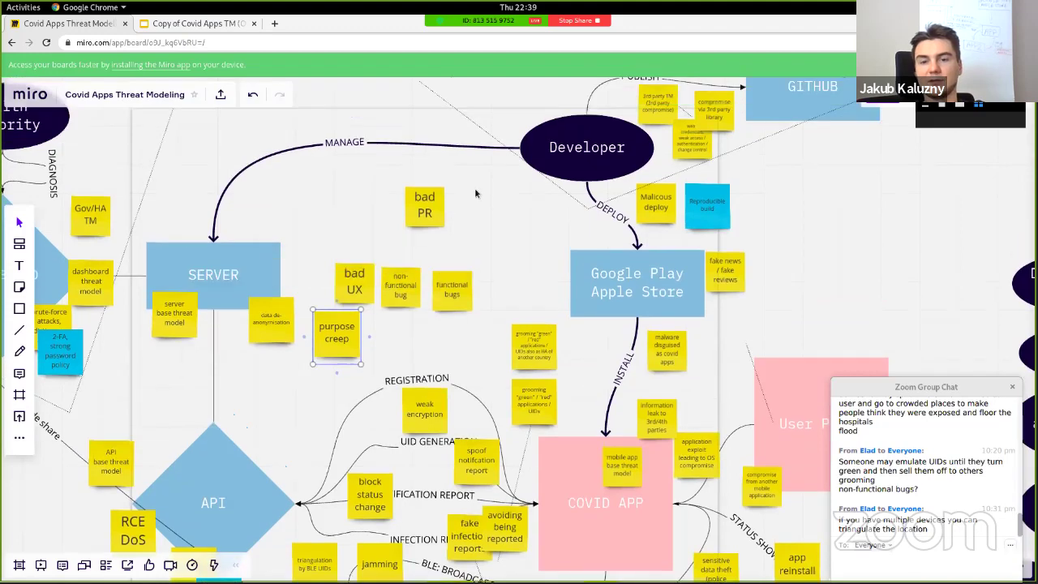
{"action": "scroll", "coordinate": [476, 193], "scroll_direction": "left", "scroll_amount": 1}
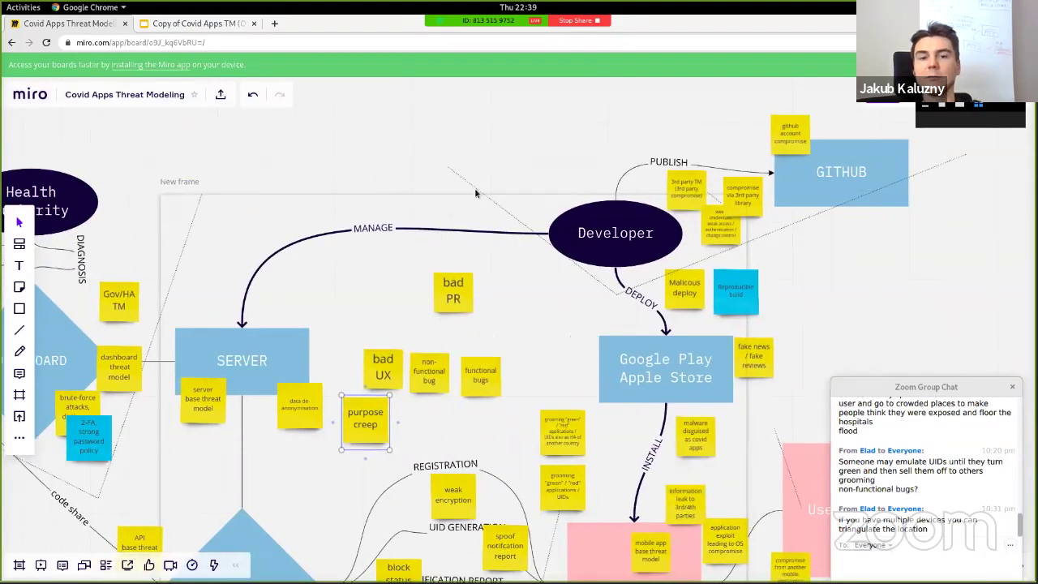
{"action": "scroll", "coordinate": [567, 203], "scroll_direction": "down", "scroll_amount": 3}
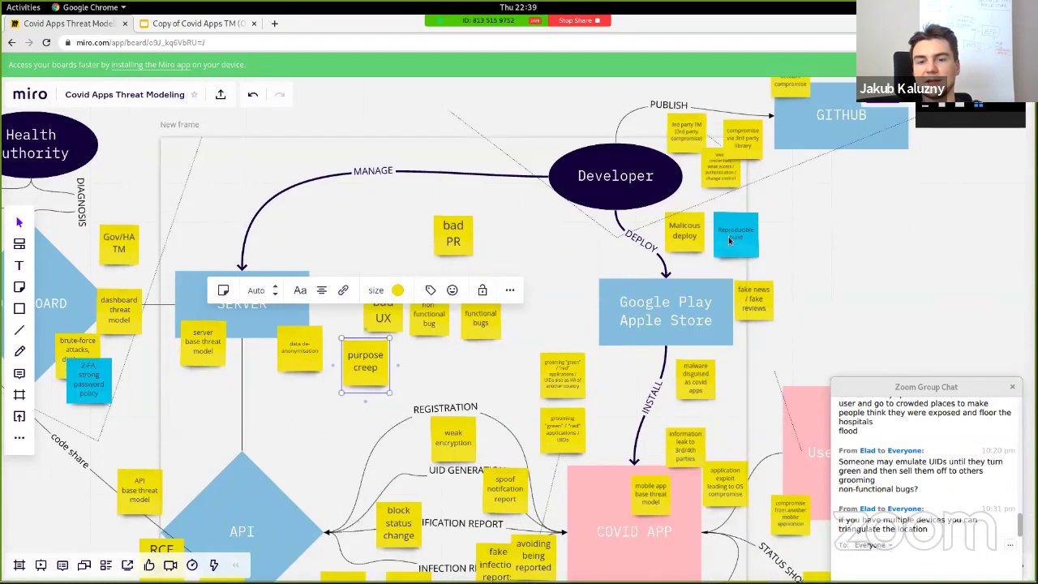
{"action": "left_click_drag", "start_coordinate": [731, 240], "coordinate": [706, 241]}
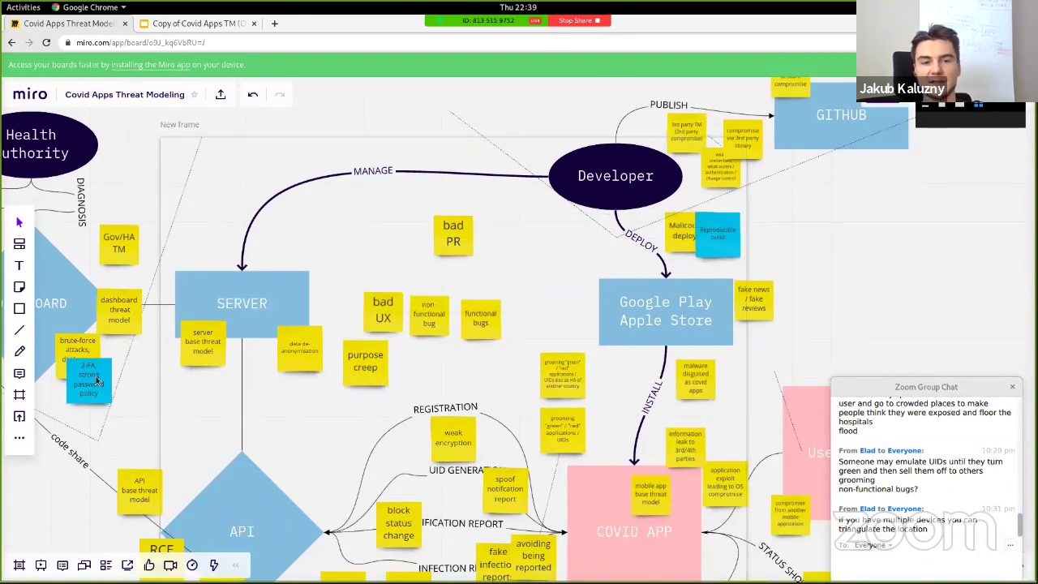
Review the blue mitigation notes on strong password policy beside the dashboard and Least Privilege Principle beside API
{"action": "left_click", "coordinate": [95, 380]}
{"action": "scroll", "coordinate": [215, 424], "scroll_direction": "down", "scroll_amount": 5}
{"action": "scroll", "coordinate": [215, 424], "scroll_direction": "up", "scroll_amount": 2}
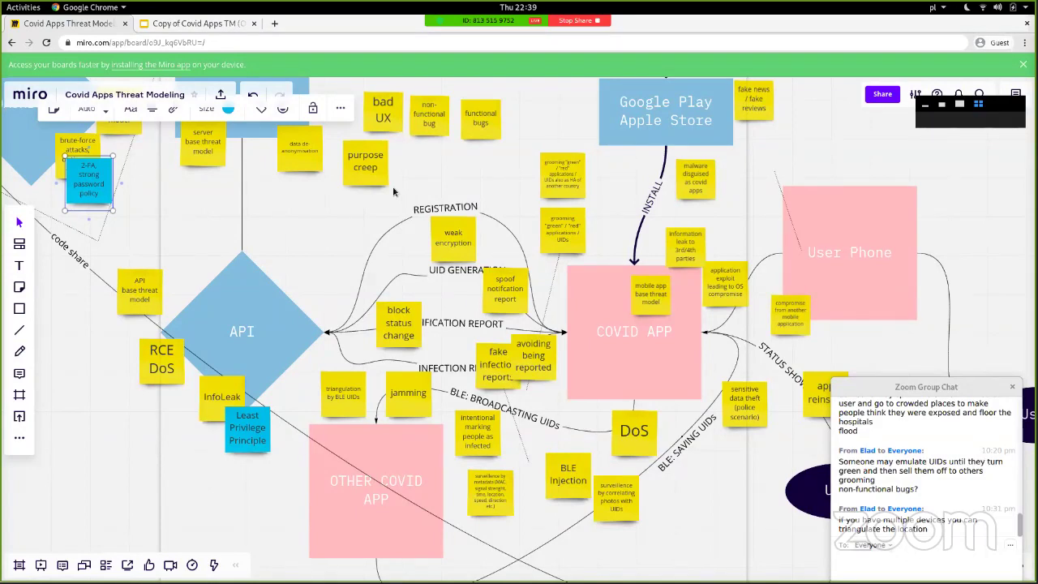
Switch to the Google Slides presentation, show slide 11 with the threat modeling rules, and highlight the action options "mitigate / accept / transfer / avoid"
{"action": "left_click", "coordinate": [213, 28]}
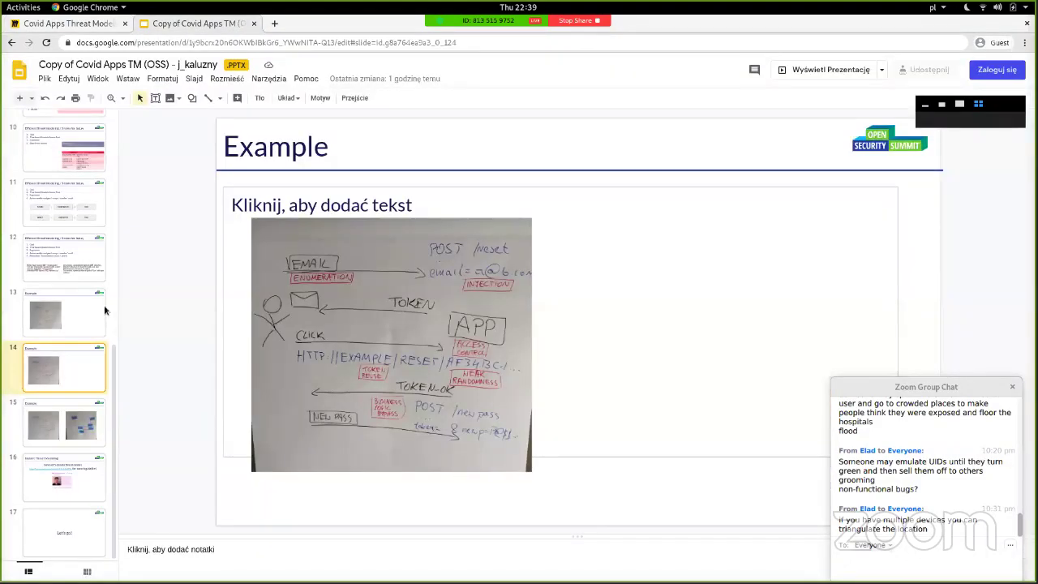
{"action": "left_click", "coordinate": [63, 195]}
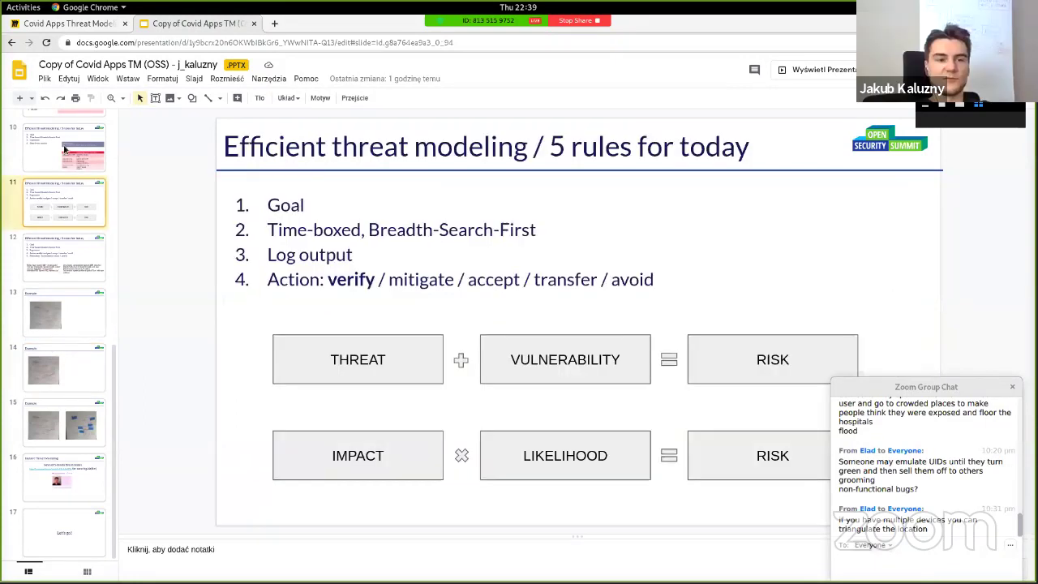
{"action": "key", "text": "Up"}
{"action": "left_click", "coordinate": [63, 195]}
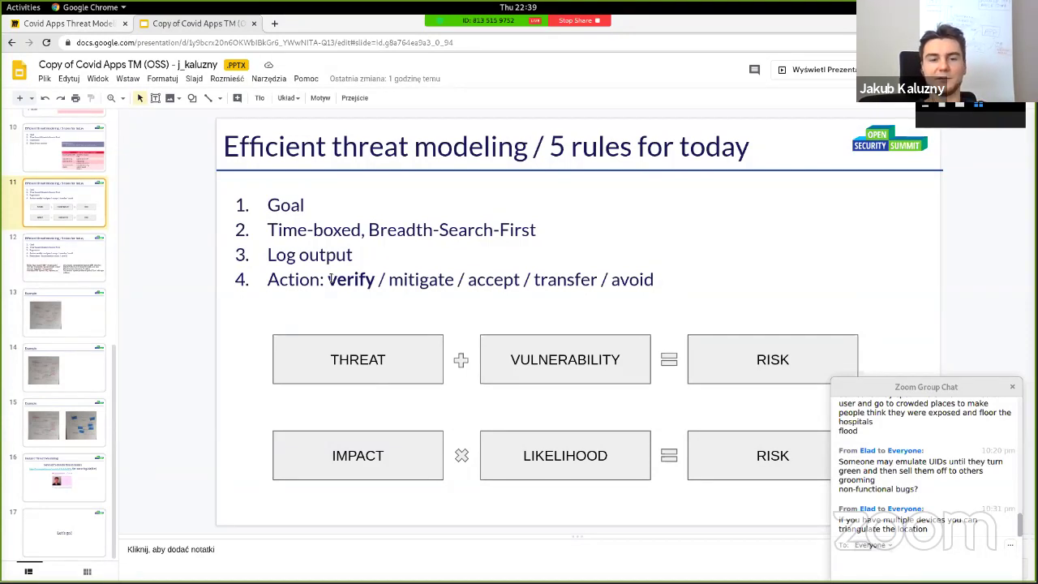
{"action": "left_click_drag", "start_coordinate": [329, 279], "coordinate": [663, 278]}
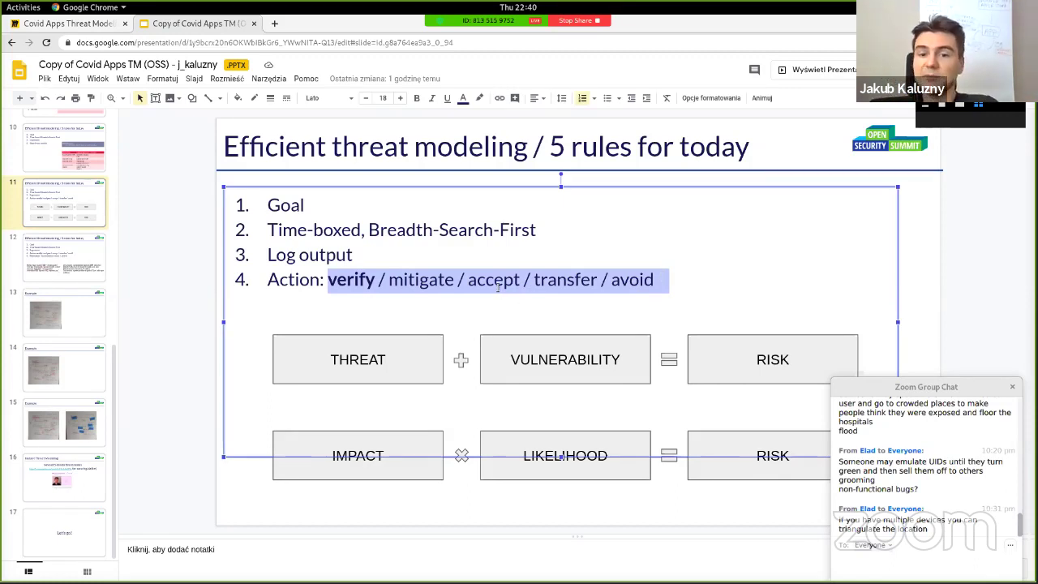
{"action": "left_click_drag", "start_coordinate": [653, 278], "coordinate": [382, 278]}
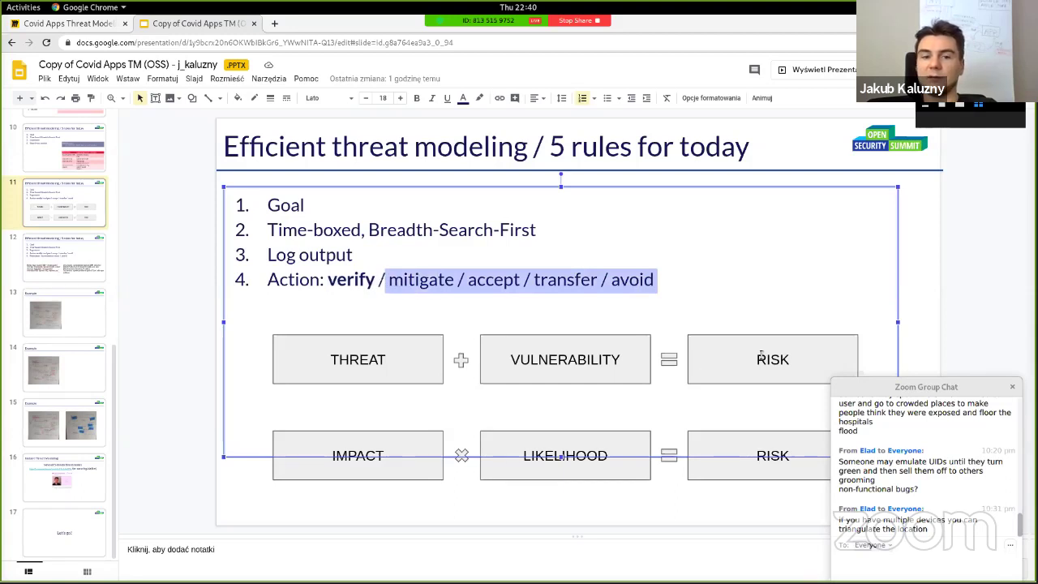